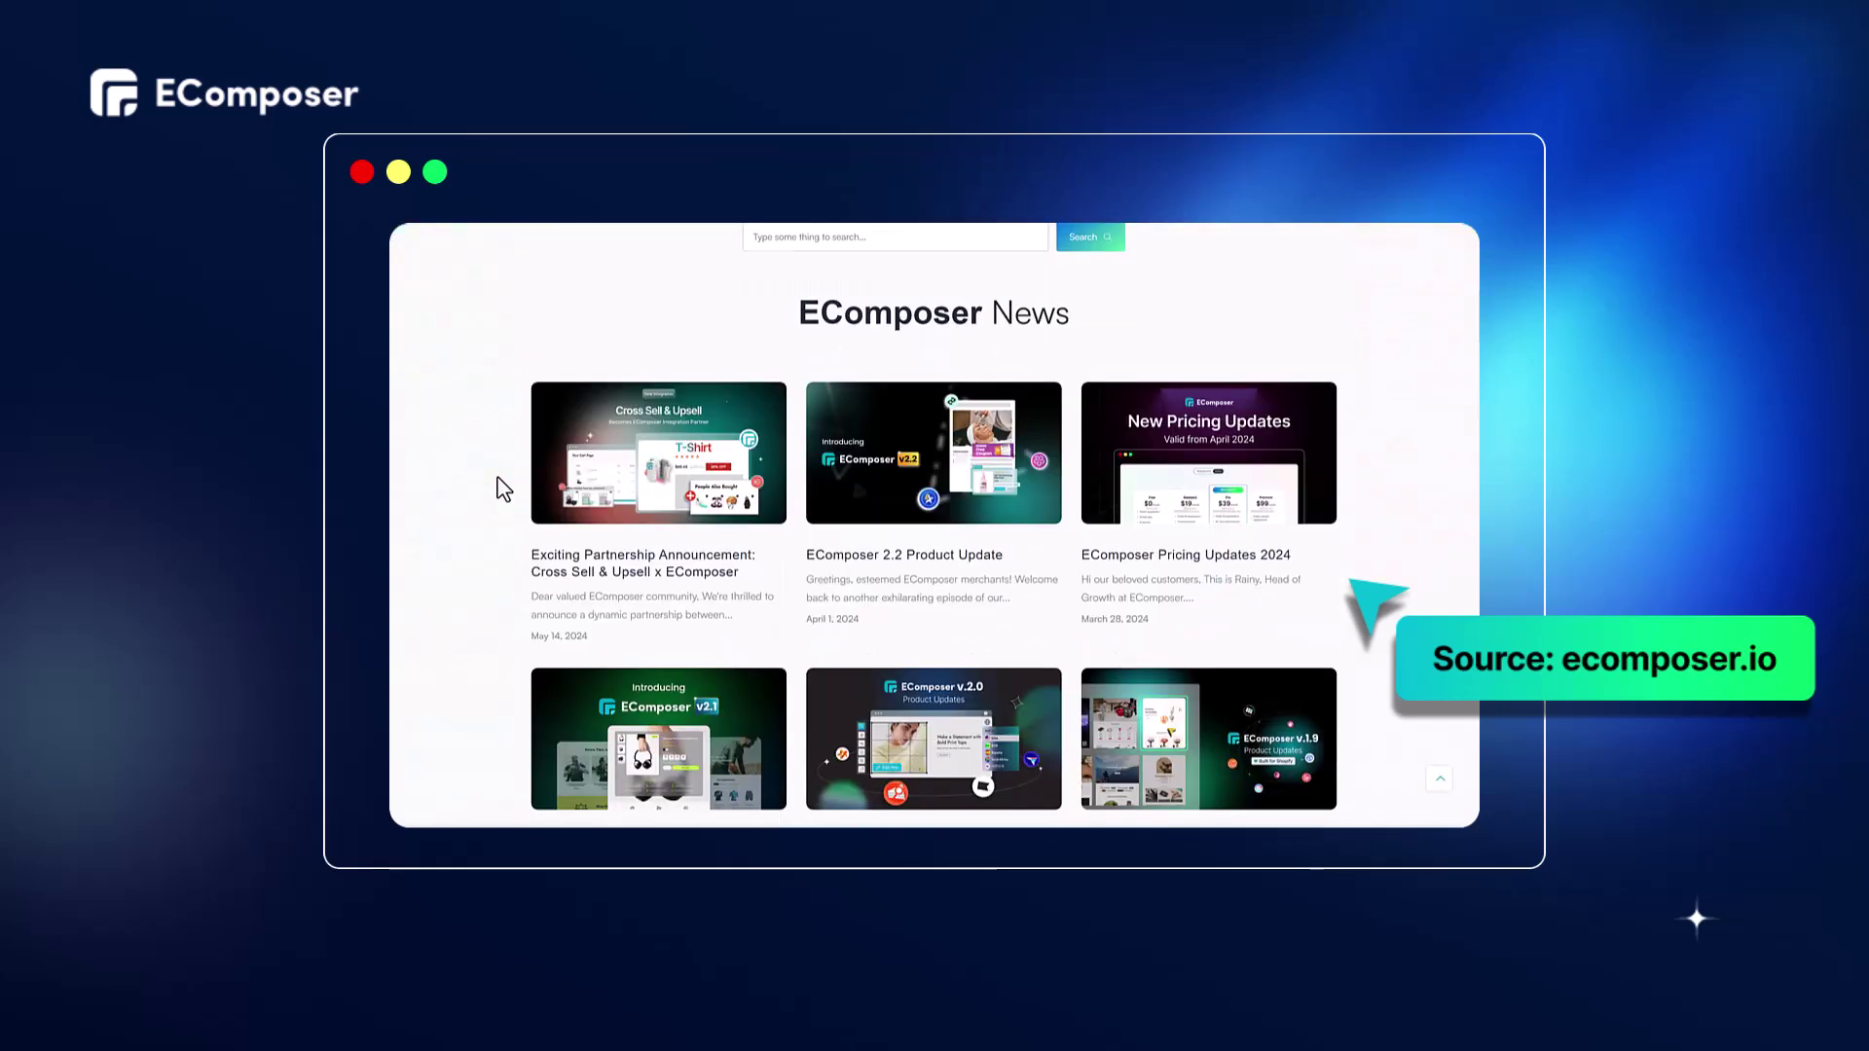
scroll(498, 486, "down", 3)
scroll(498, 487, "down", 4)
scroll(497, 487, "down", 3)
scroll(497, 485, "down", 3)
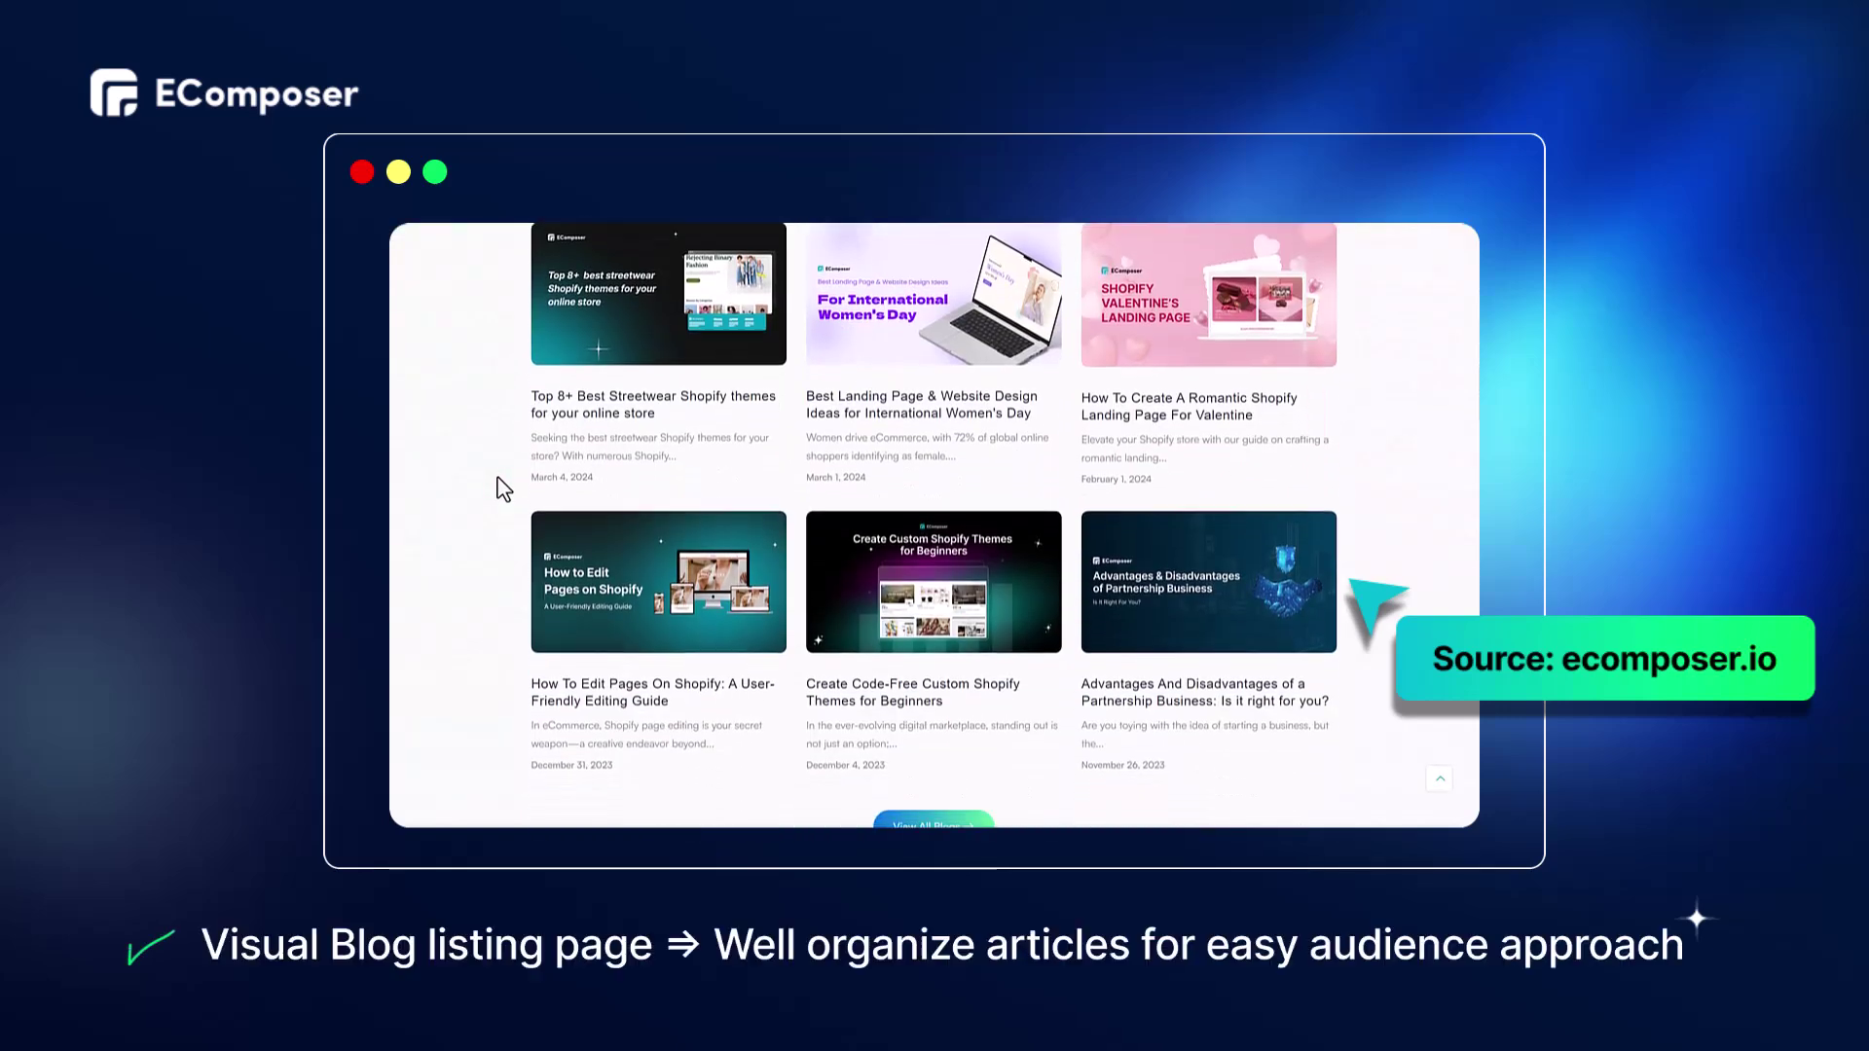
scroll(496, 486, "down", 5)
scroll(496, 486, "down", 3)
scroll(497, 487, "down", 3)
scroll(497, 485, "down", 3)
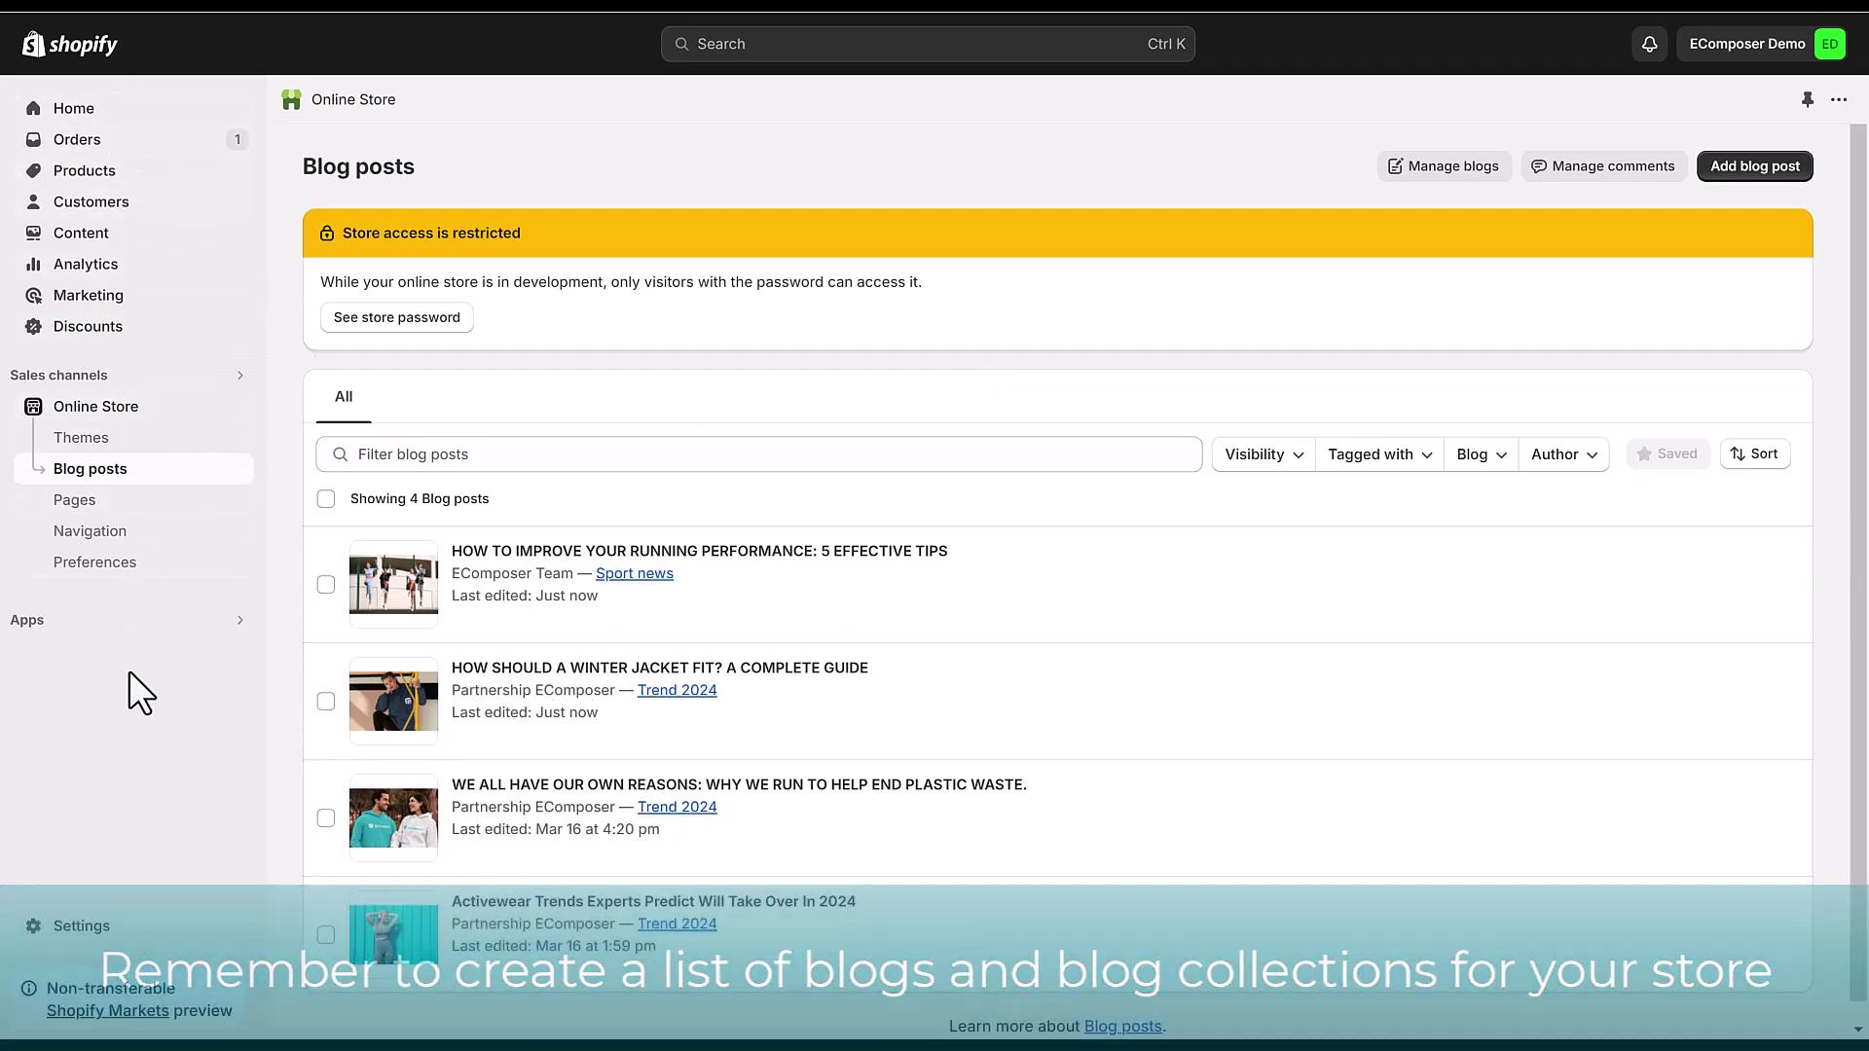
- Launch EComposer Builder from Shopify Apps and start a new page of type Blogs
left_click(108, 622)
left_click(789, 142)
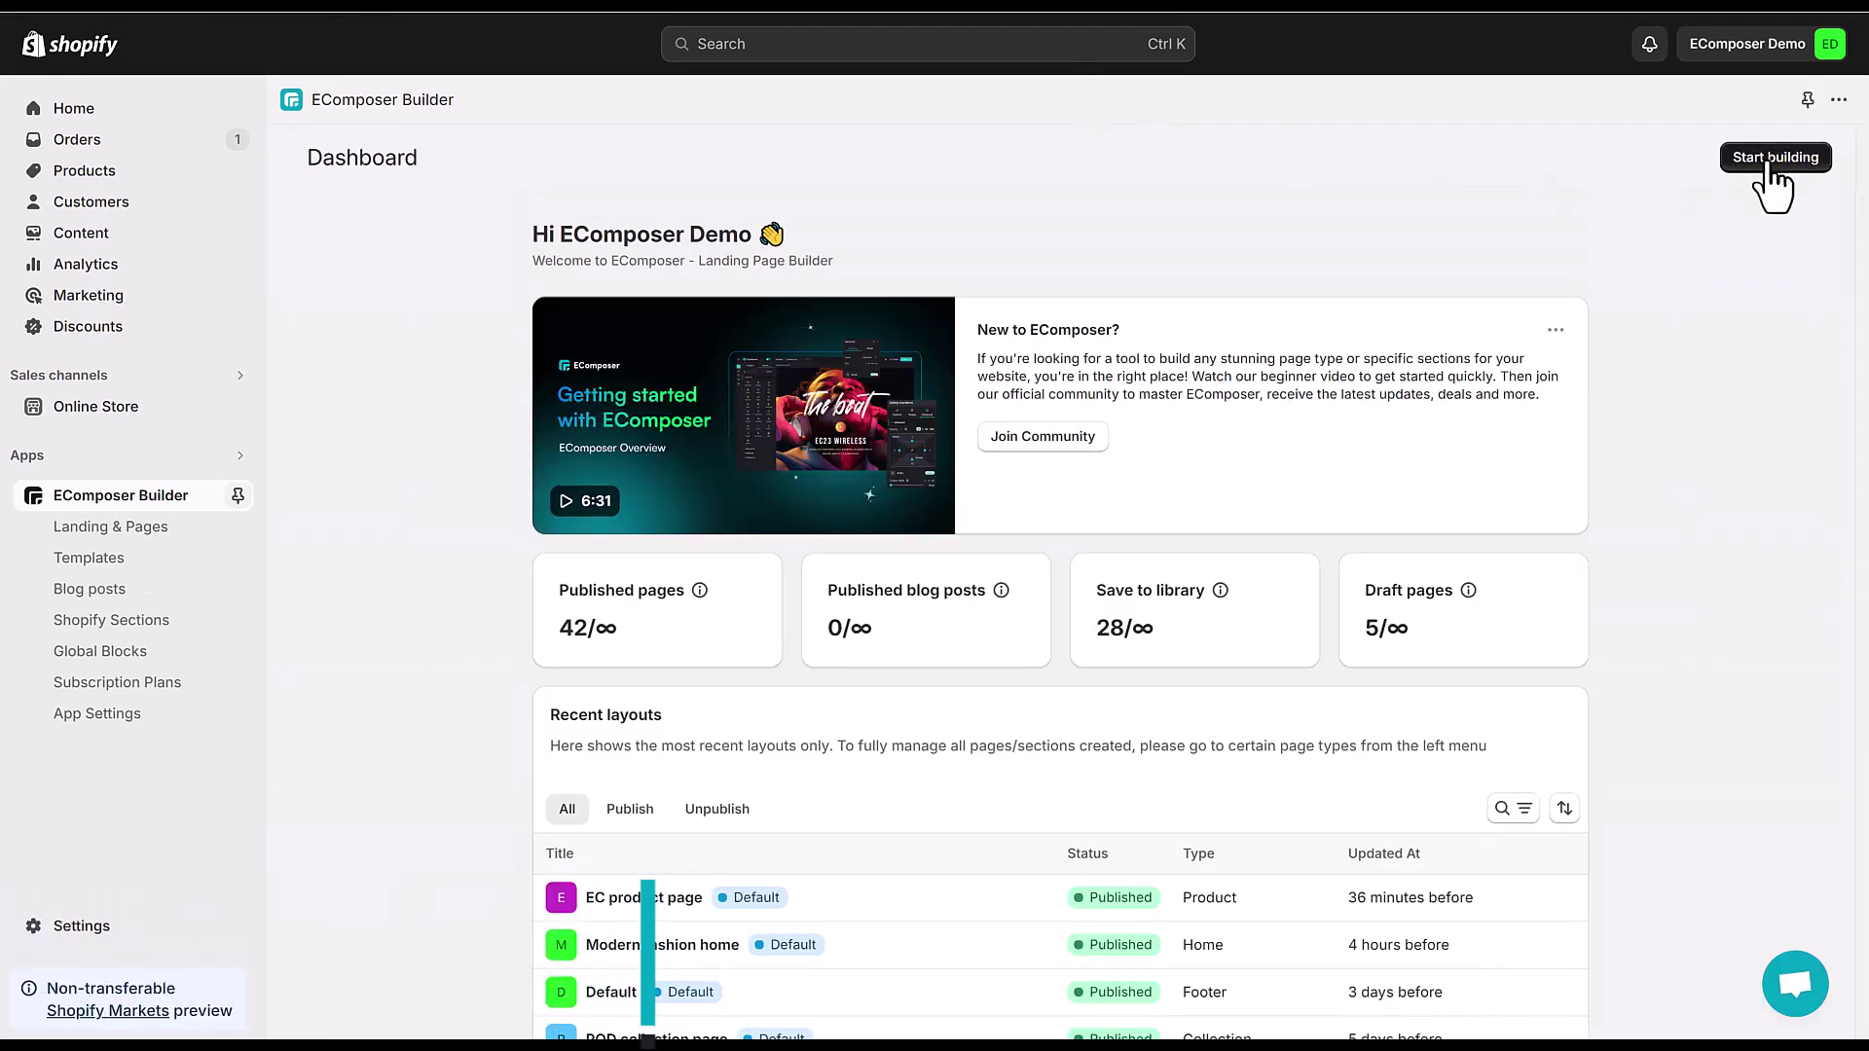
left_click(1757, 202)
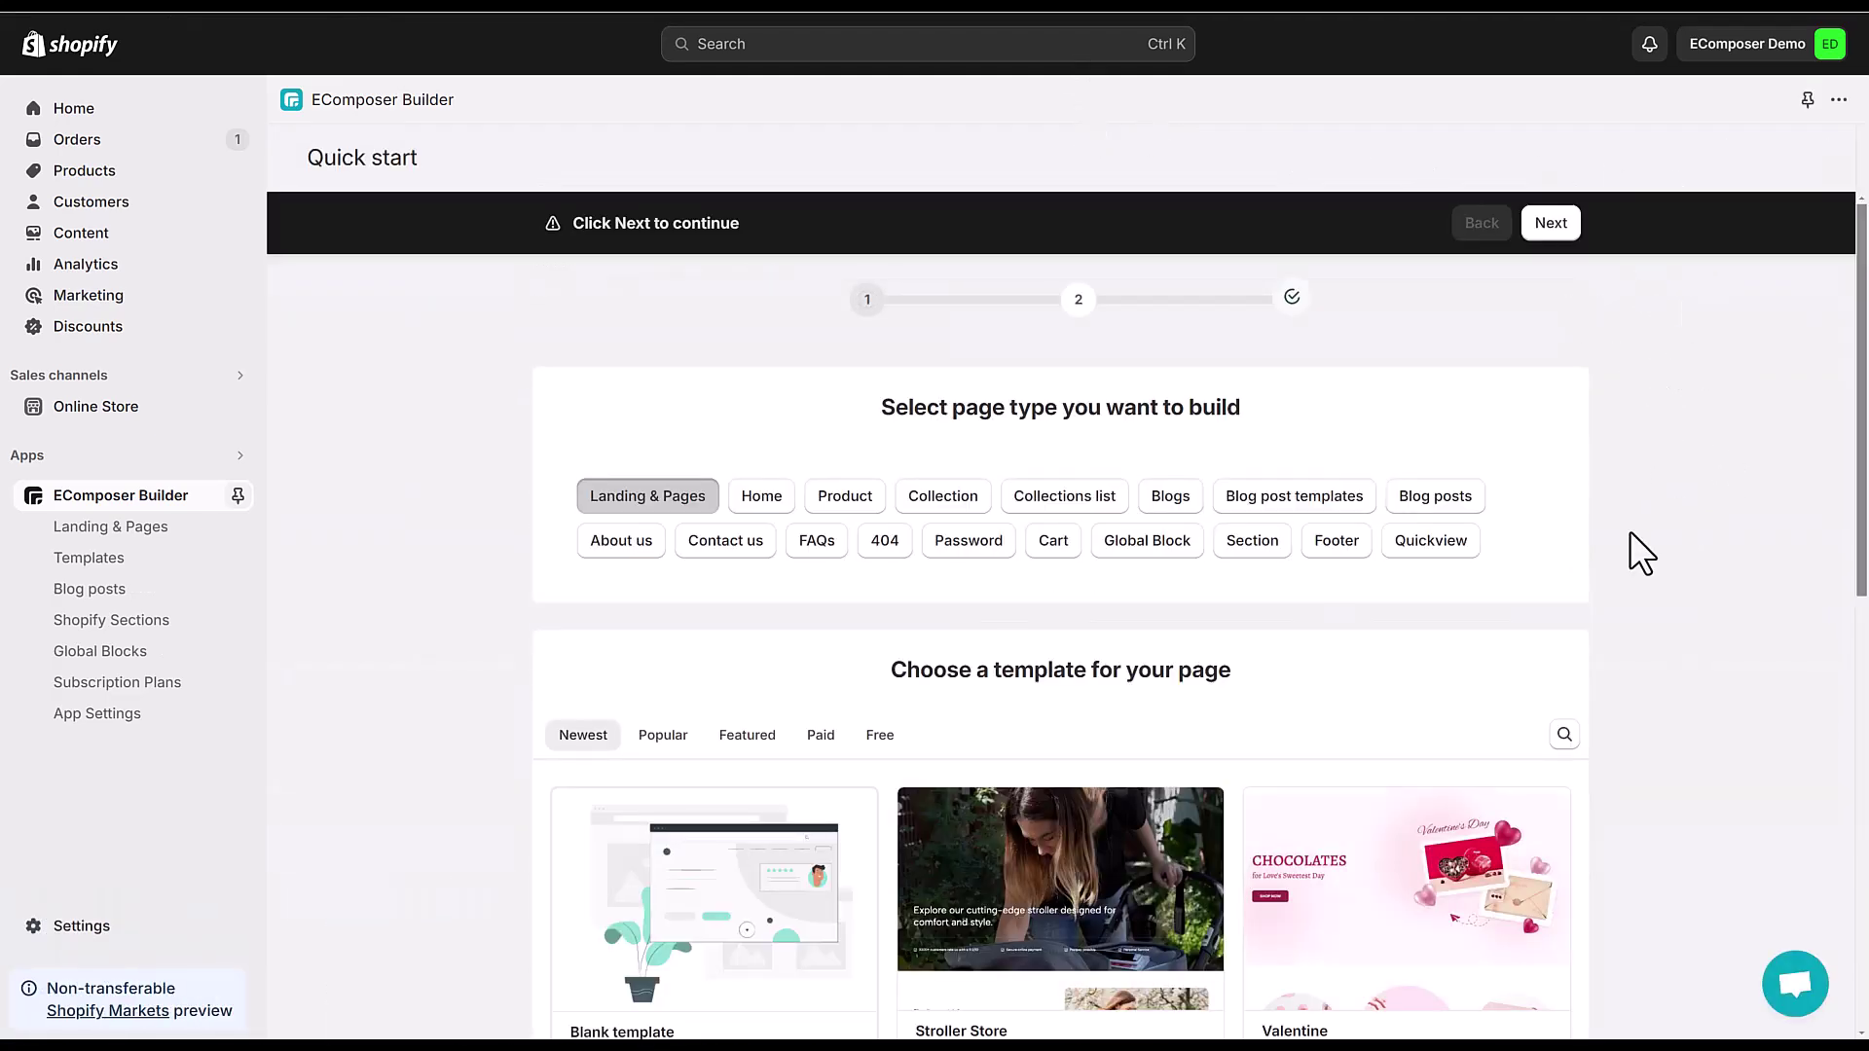
left_click(1172, 496)
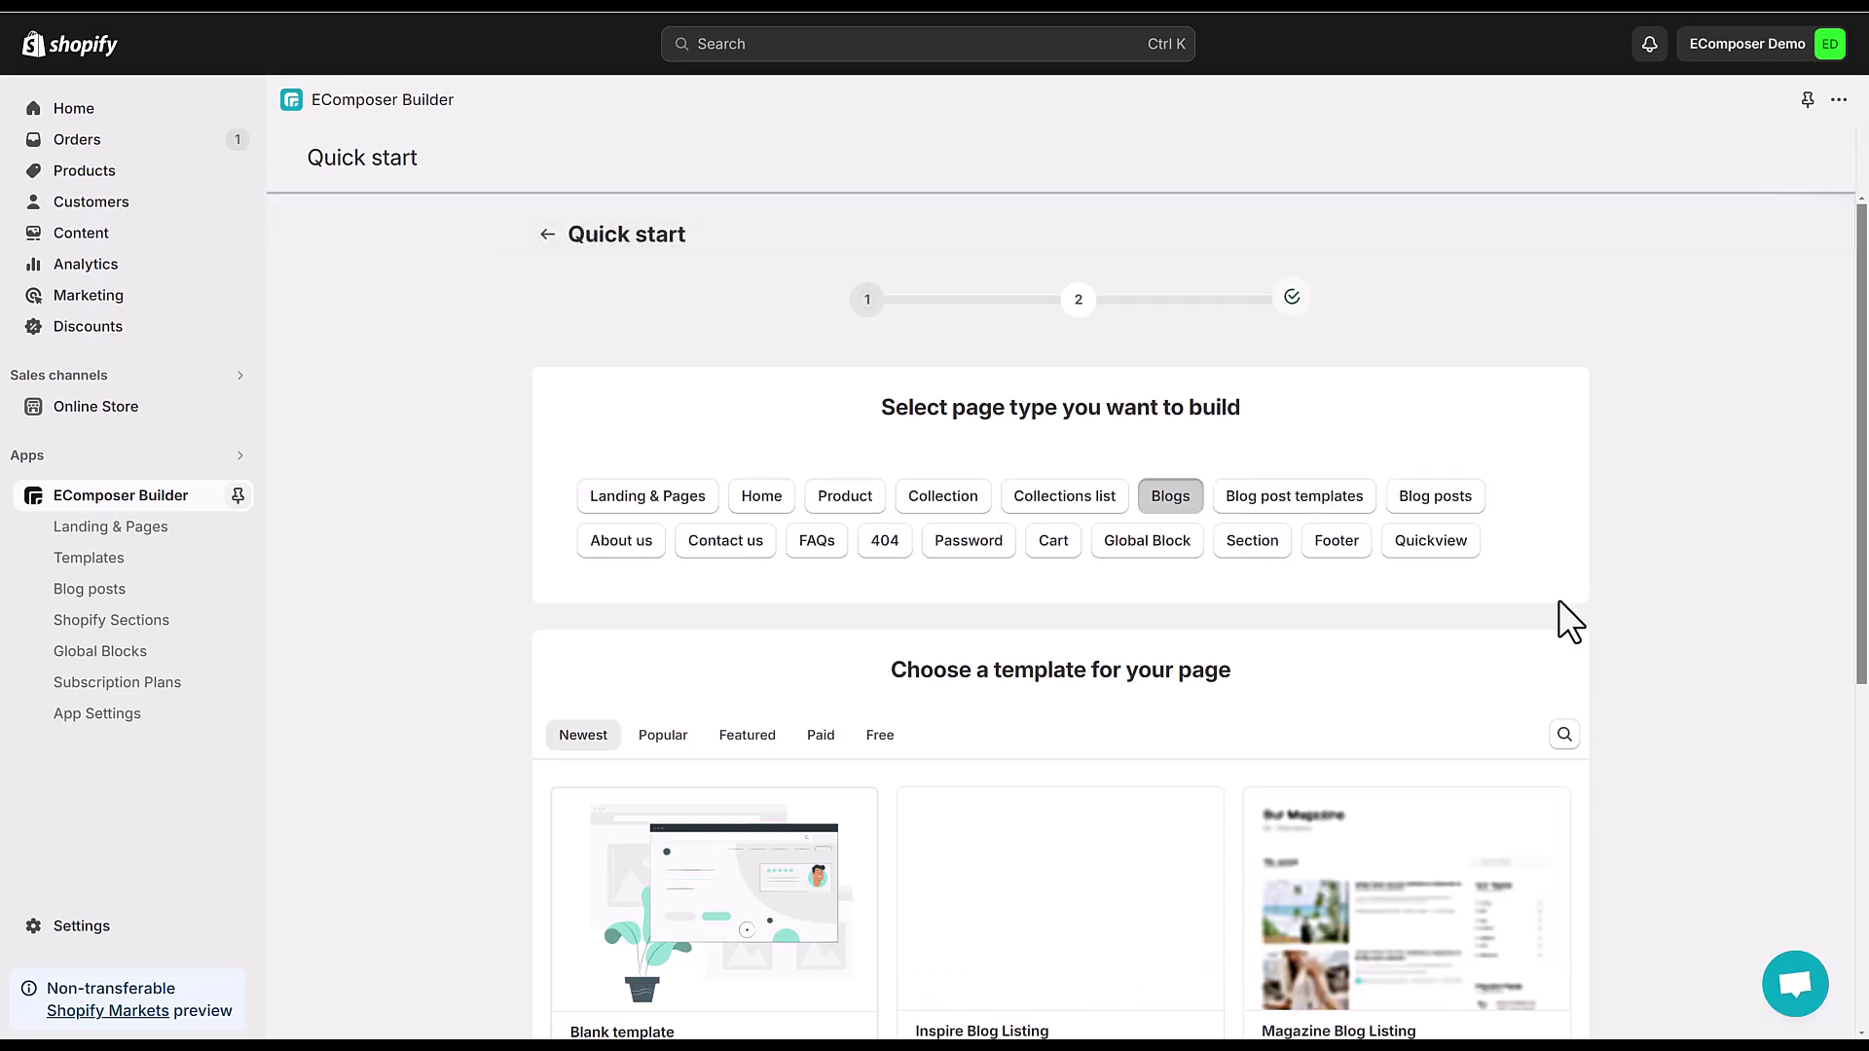
scroll(1171, 729, "down", 2)
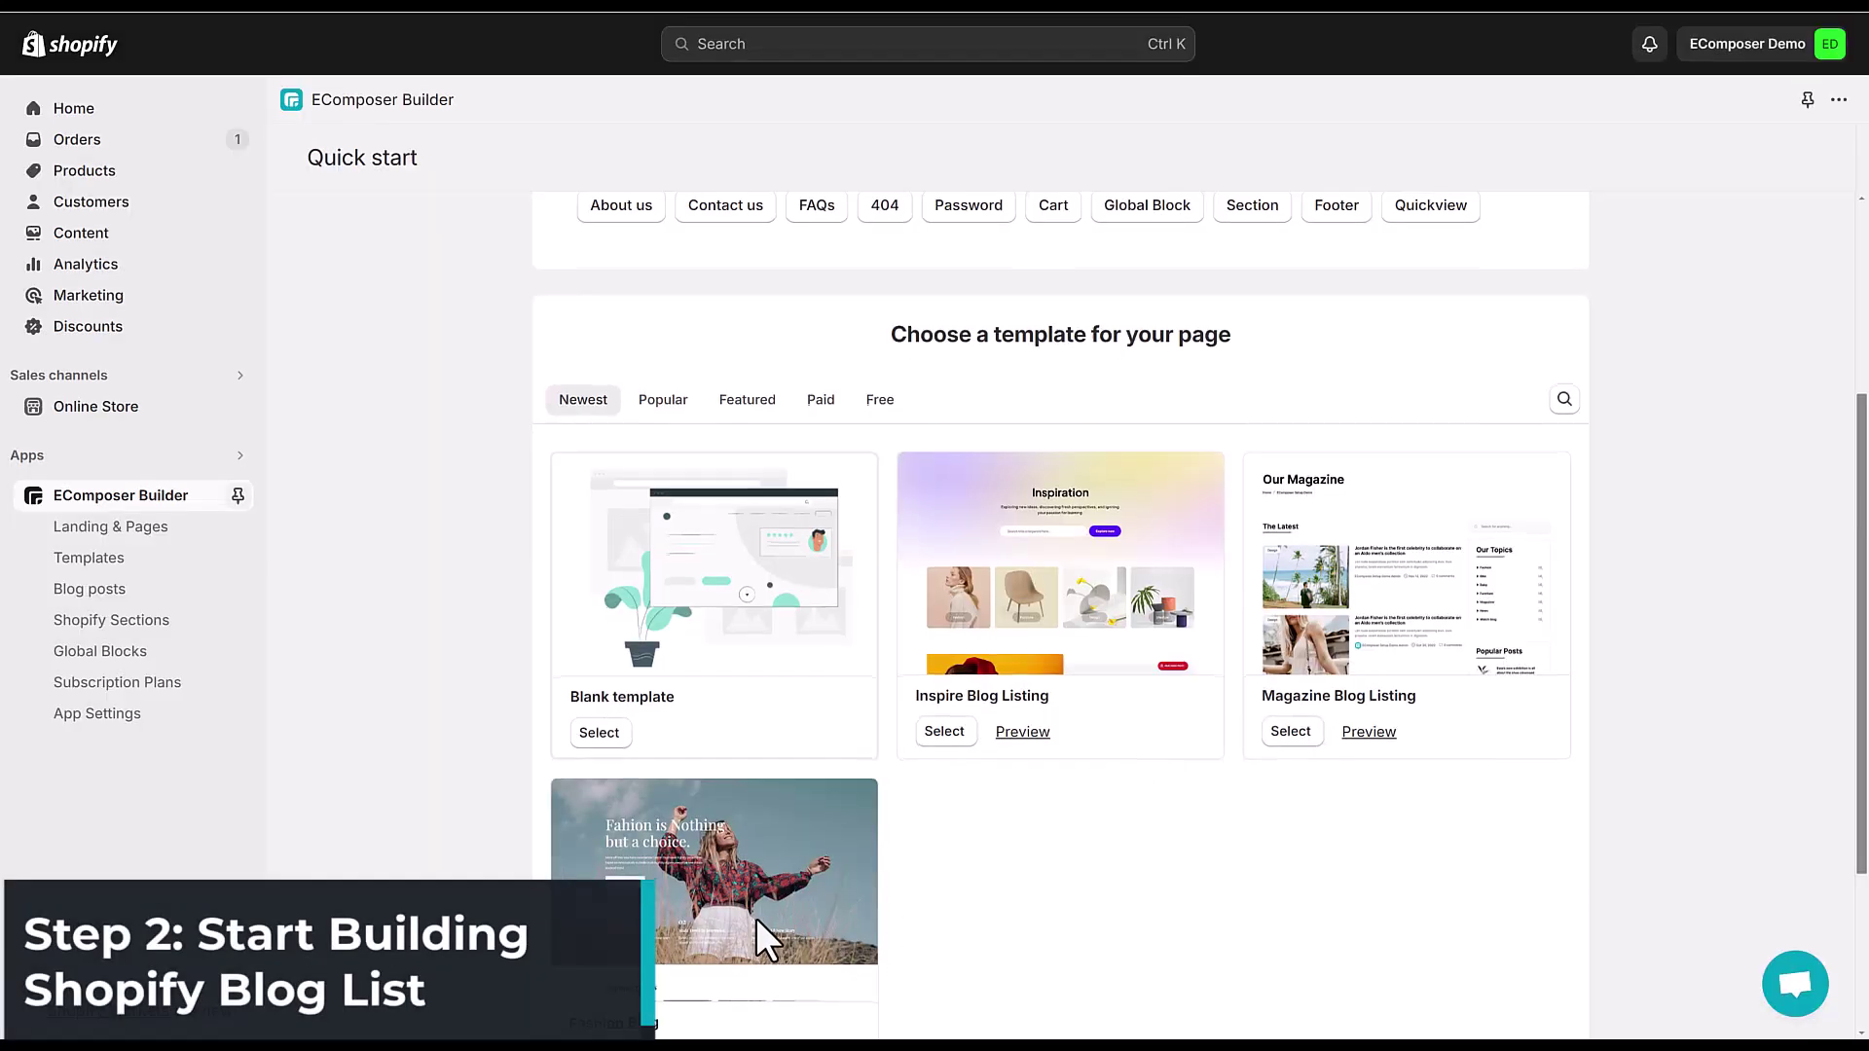
scroll(755, 917, "down", 2)
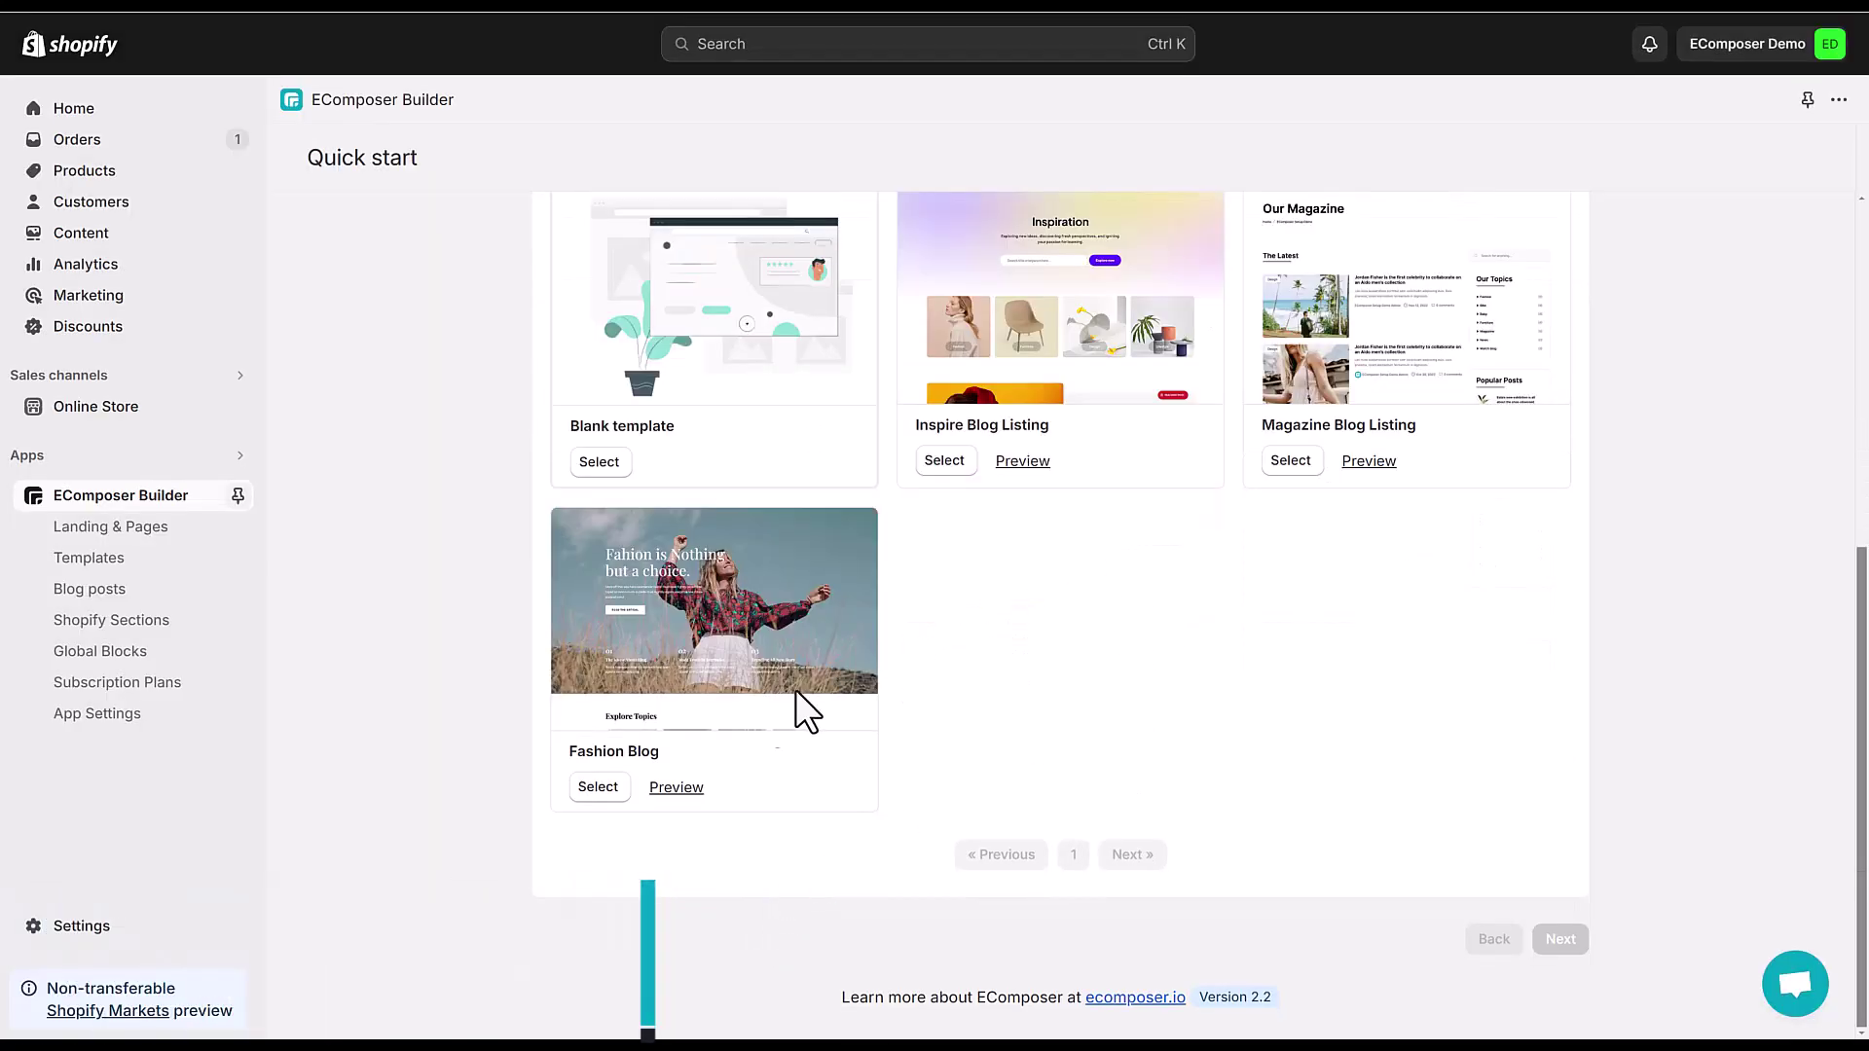
- Choose the Fashion Blog template, name it, and open it in the builder to preview
left_click(600, 788)
left_click(1555, 226)
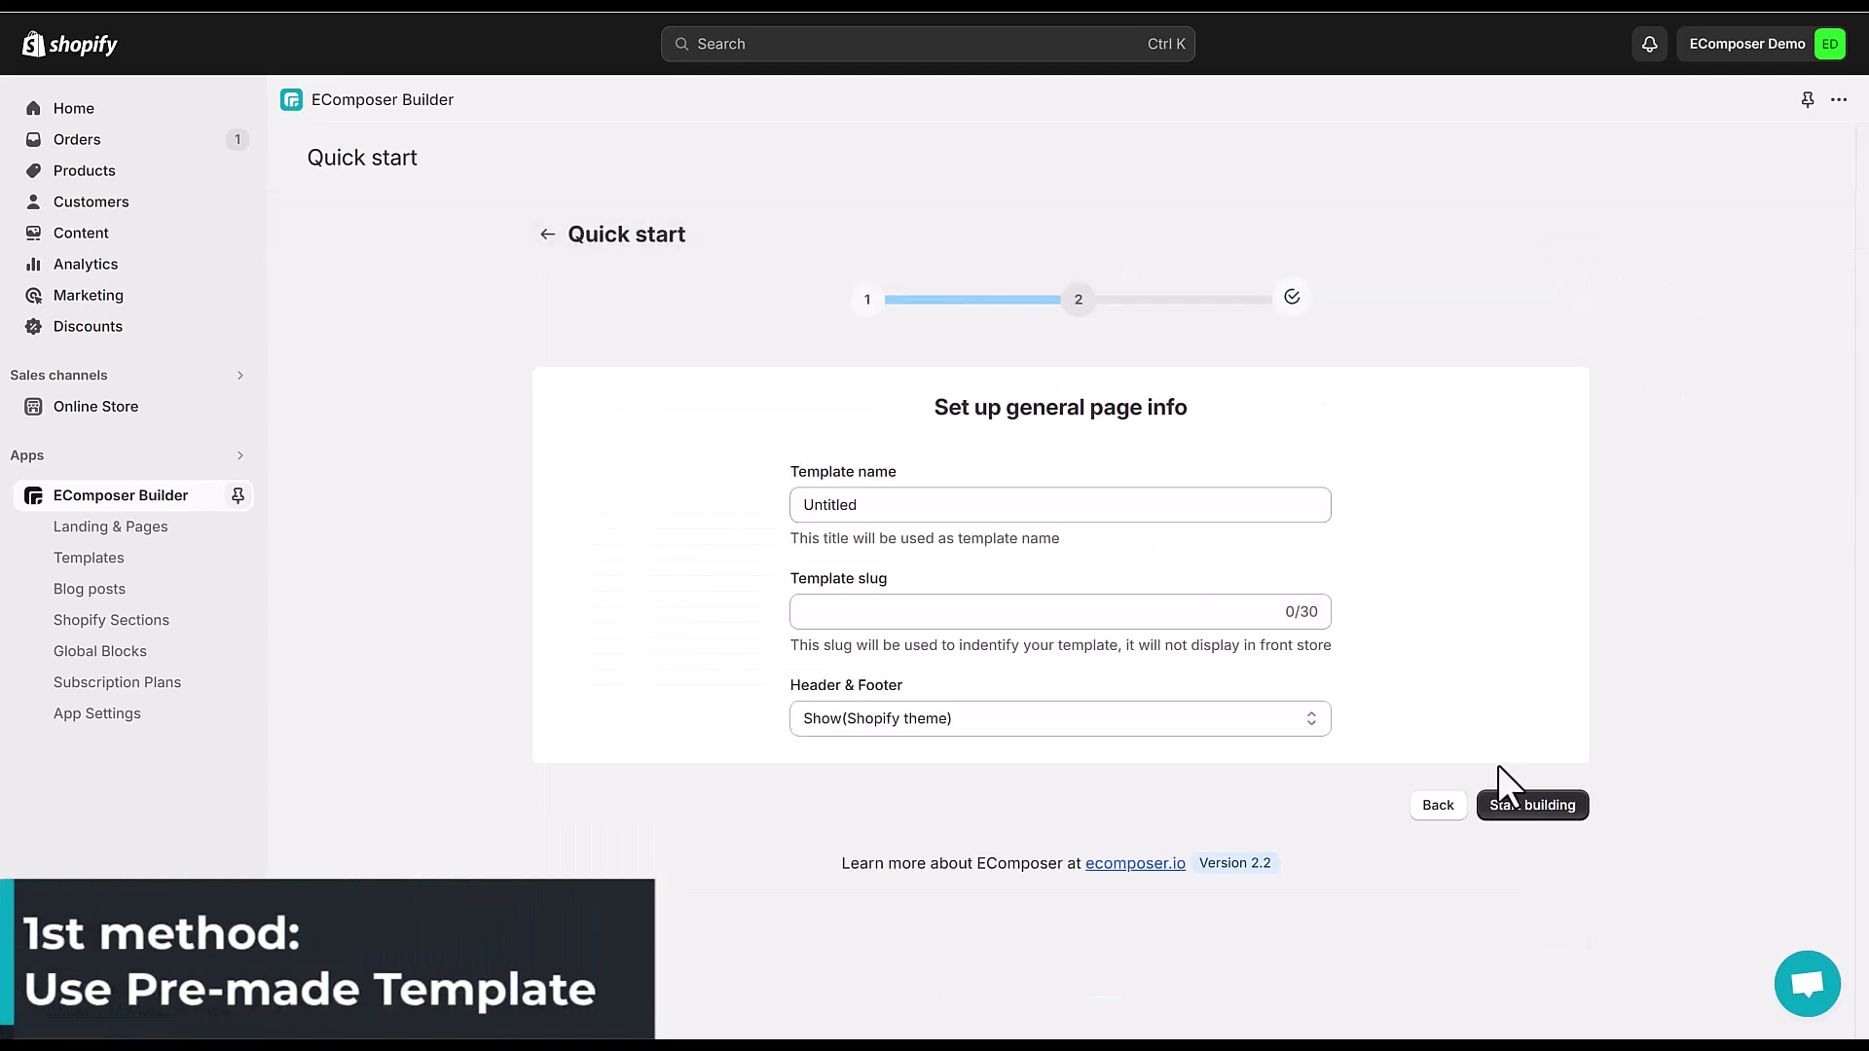
left_click(1065, 506)
type("demo-blog l")
left_click(1569, 805)
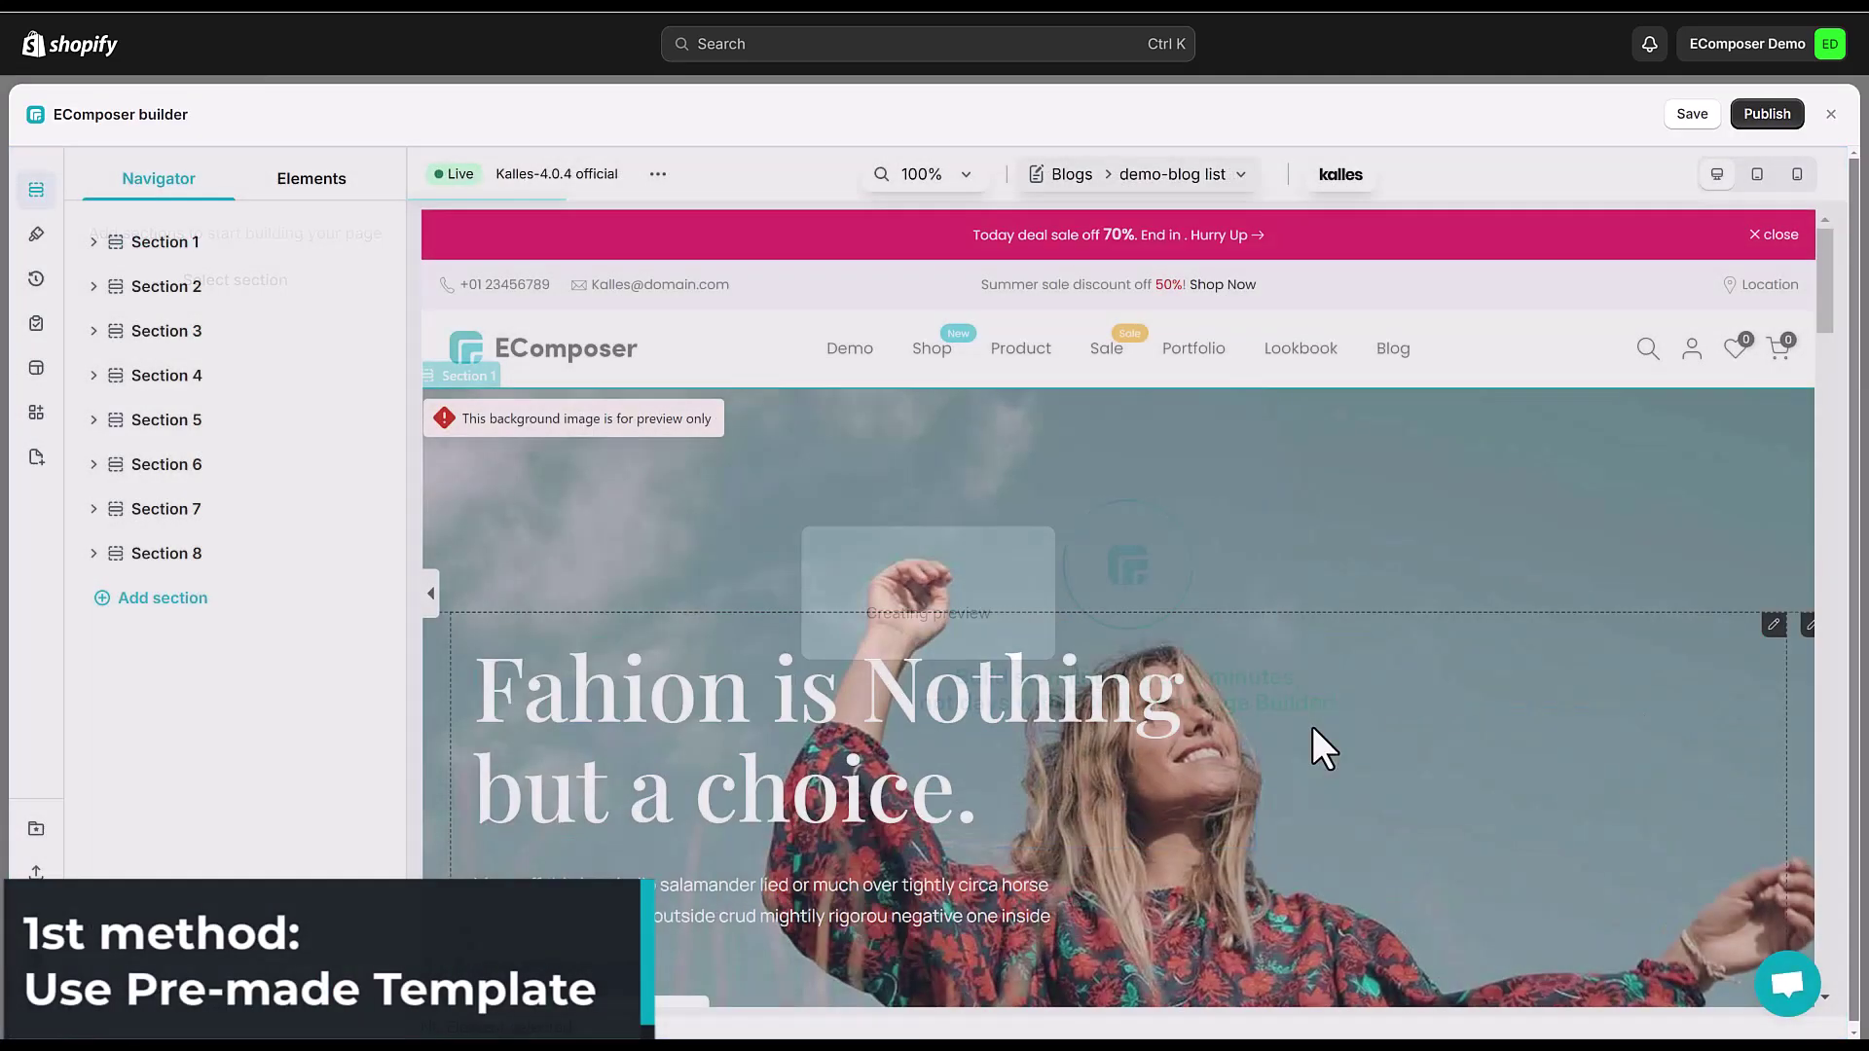
scroll(968, 552, "down", 3)
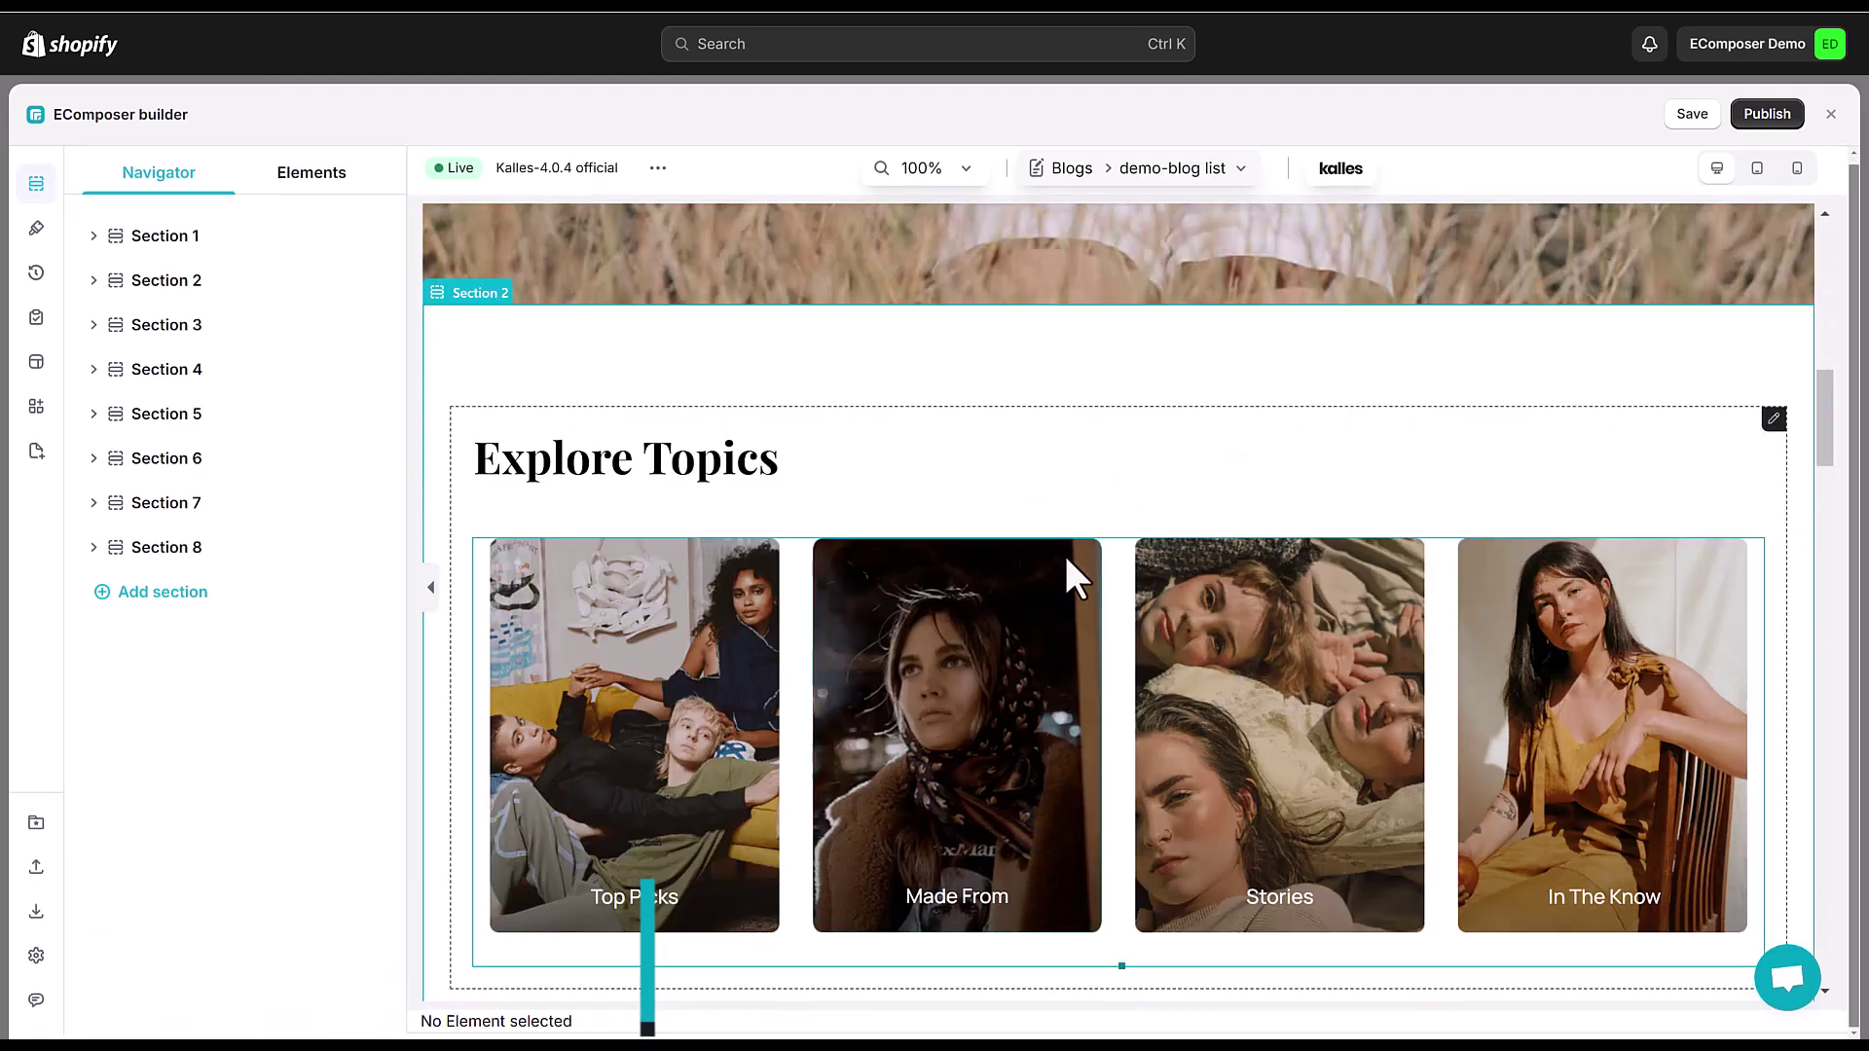
scroll(1068, 584, "down", 5)
scroll(1073, 598, "down", 5)
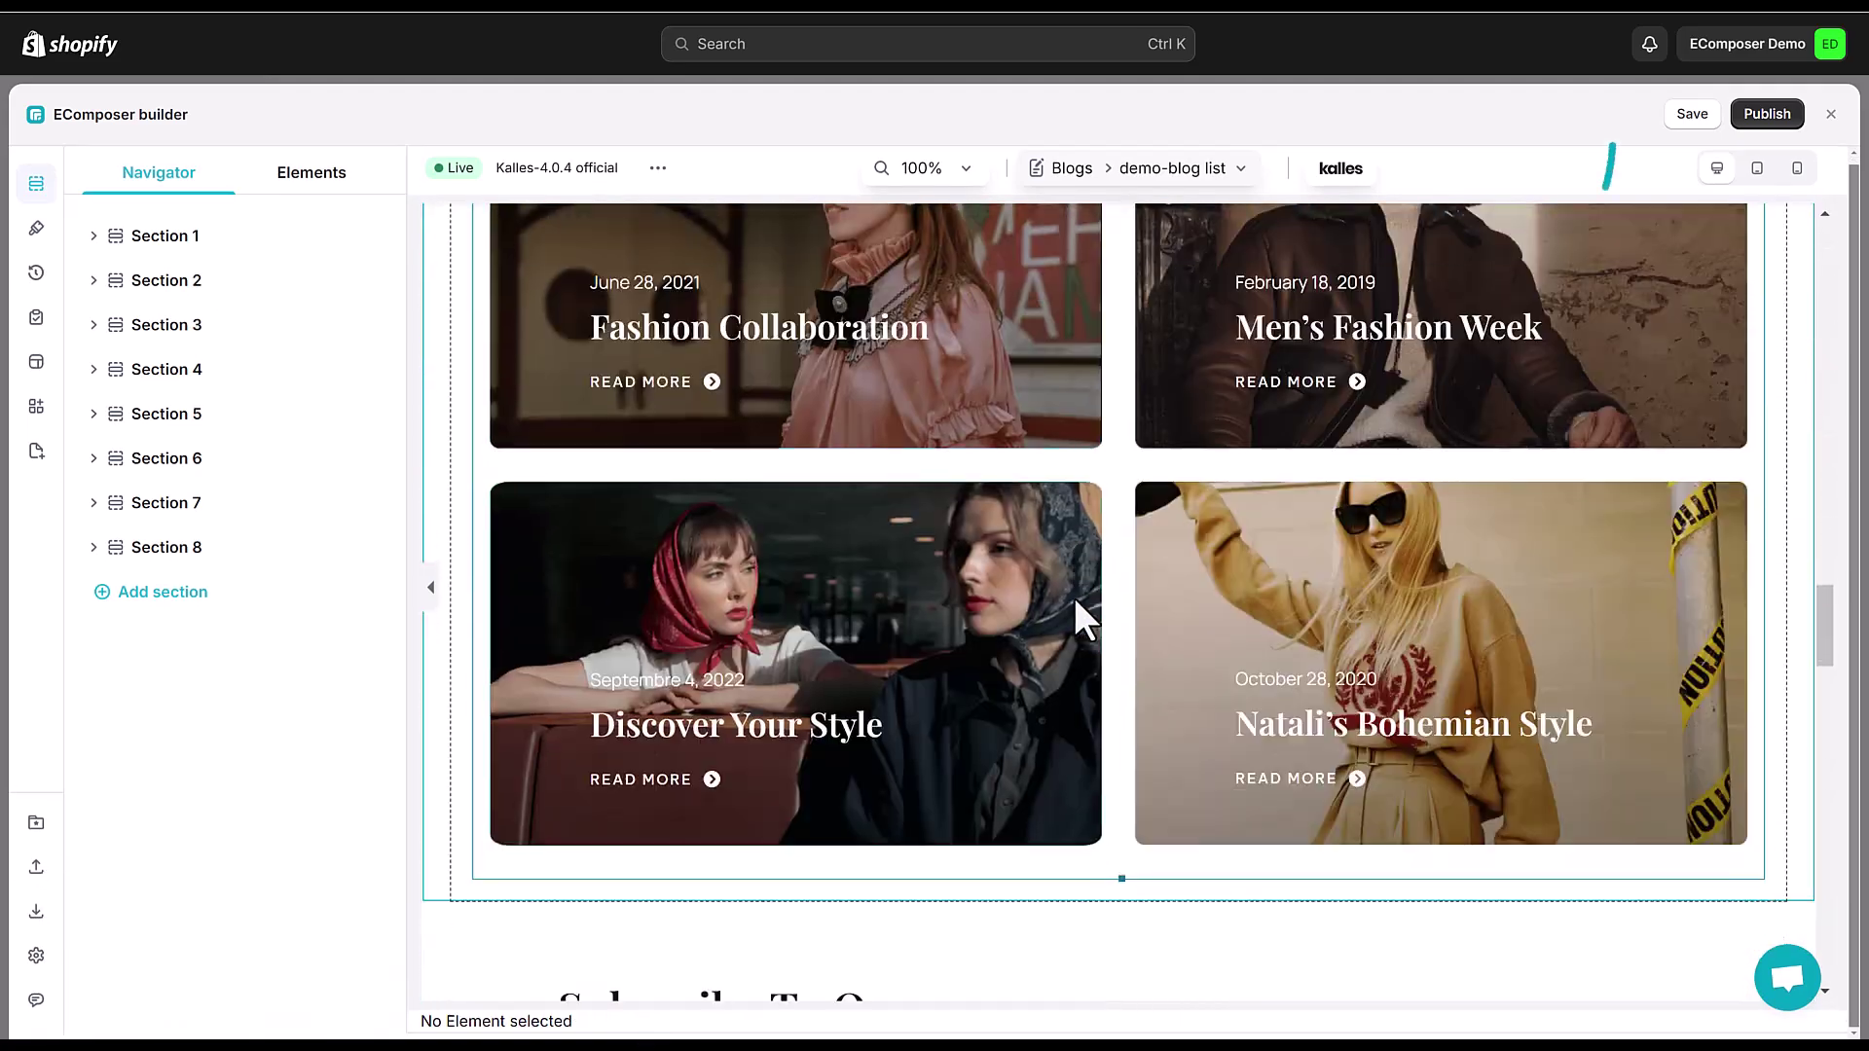
scroll(1073, 597, "down", 5)
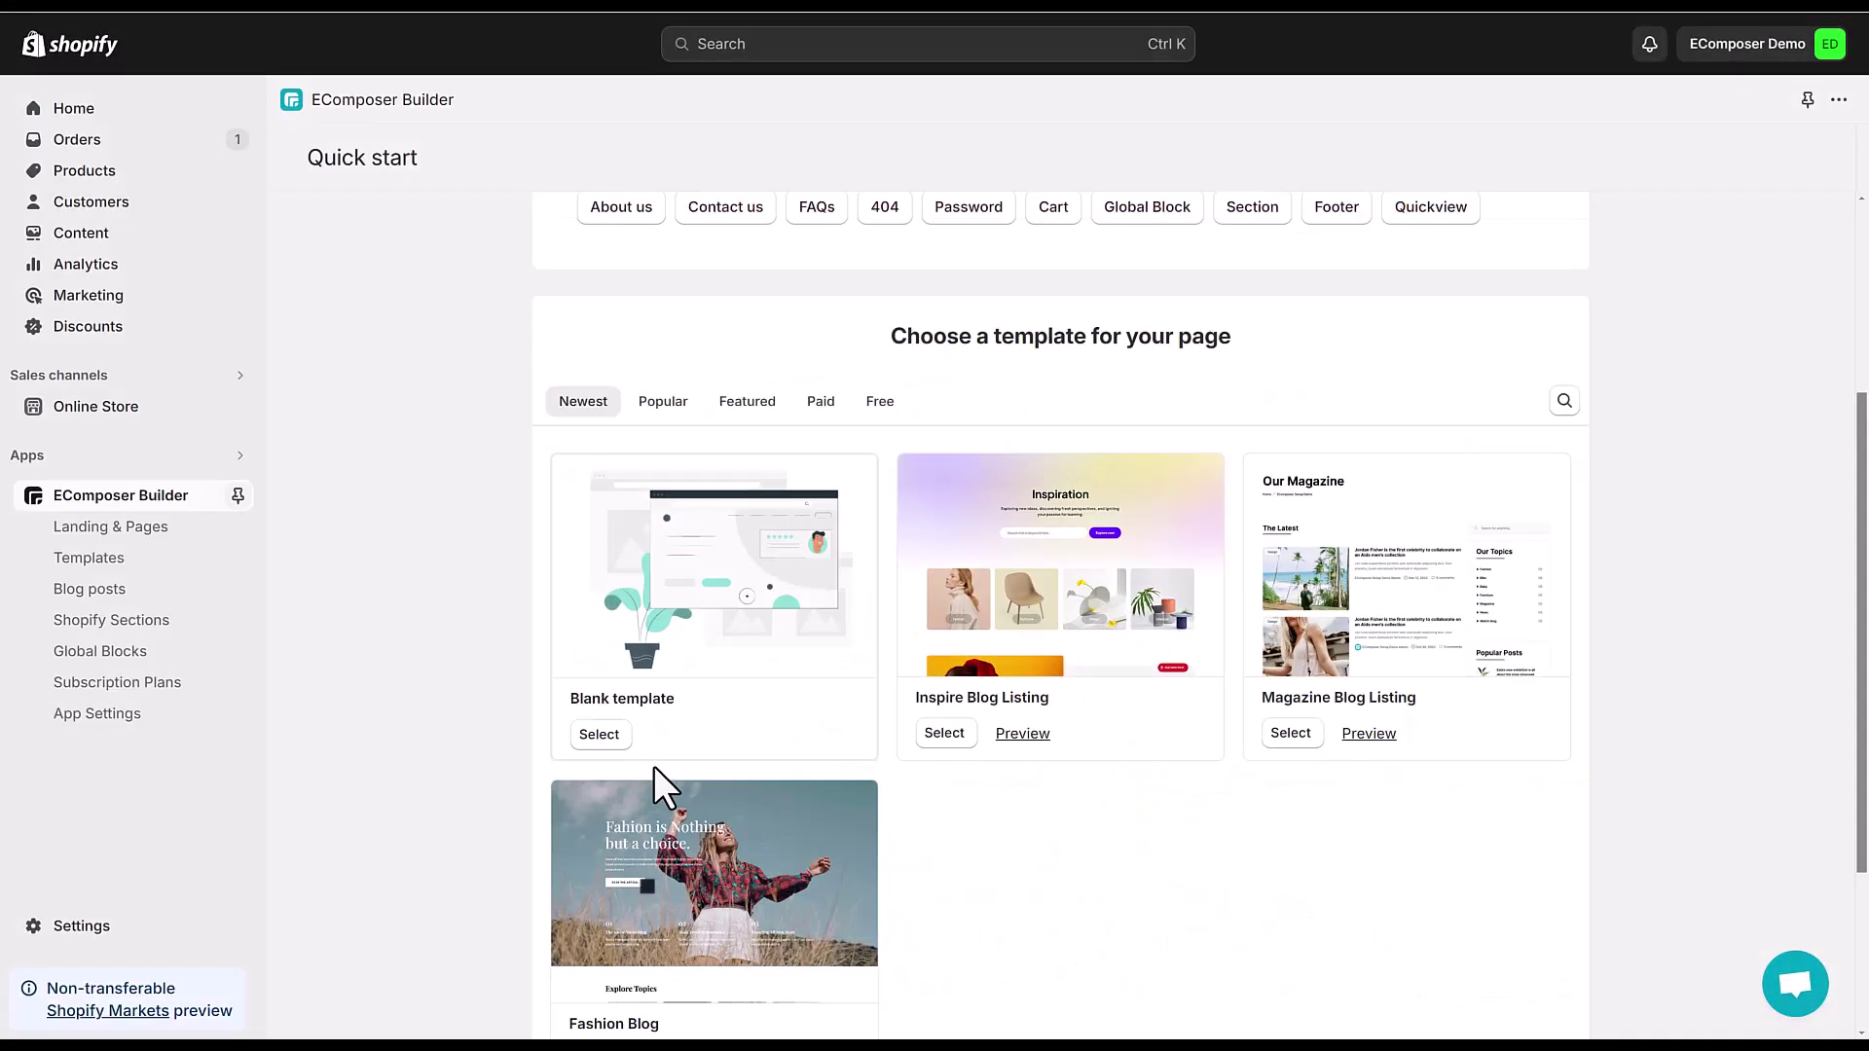
- Pick the Blank template instead, give it a new name, and open the empty page
left_click(623, 738)
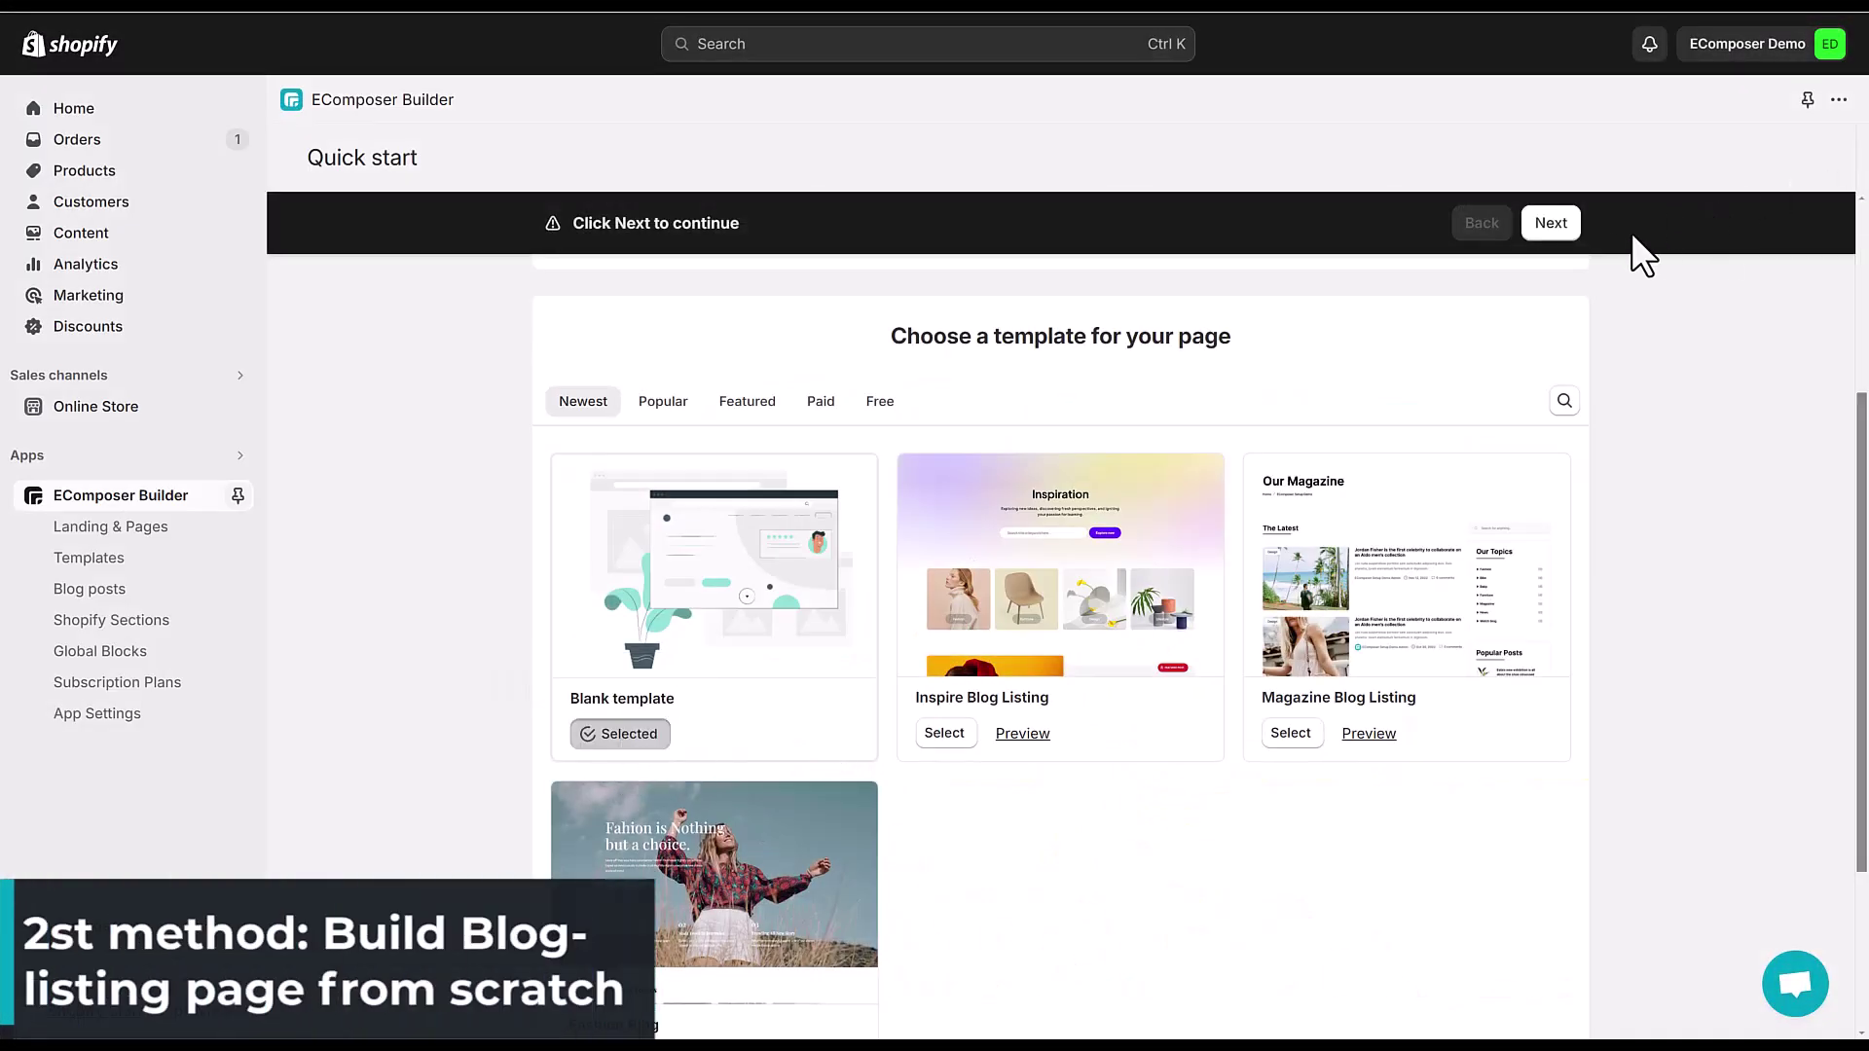
left_click(1574, 227)
double_click(1221, 507)
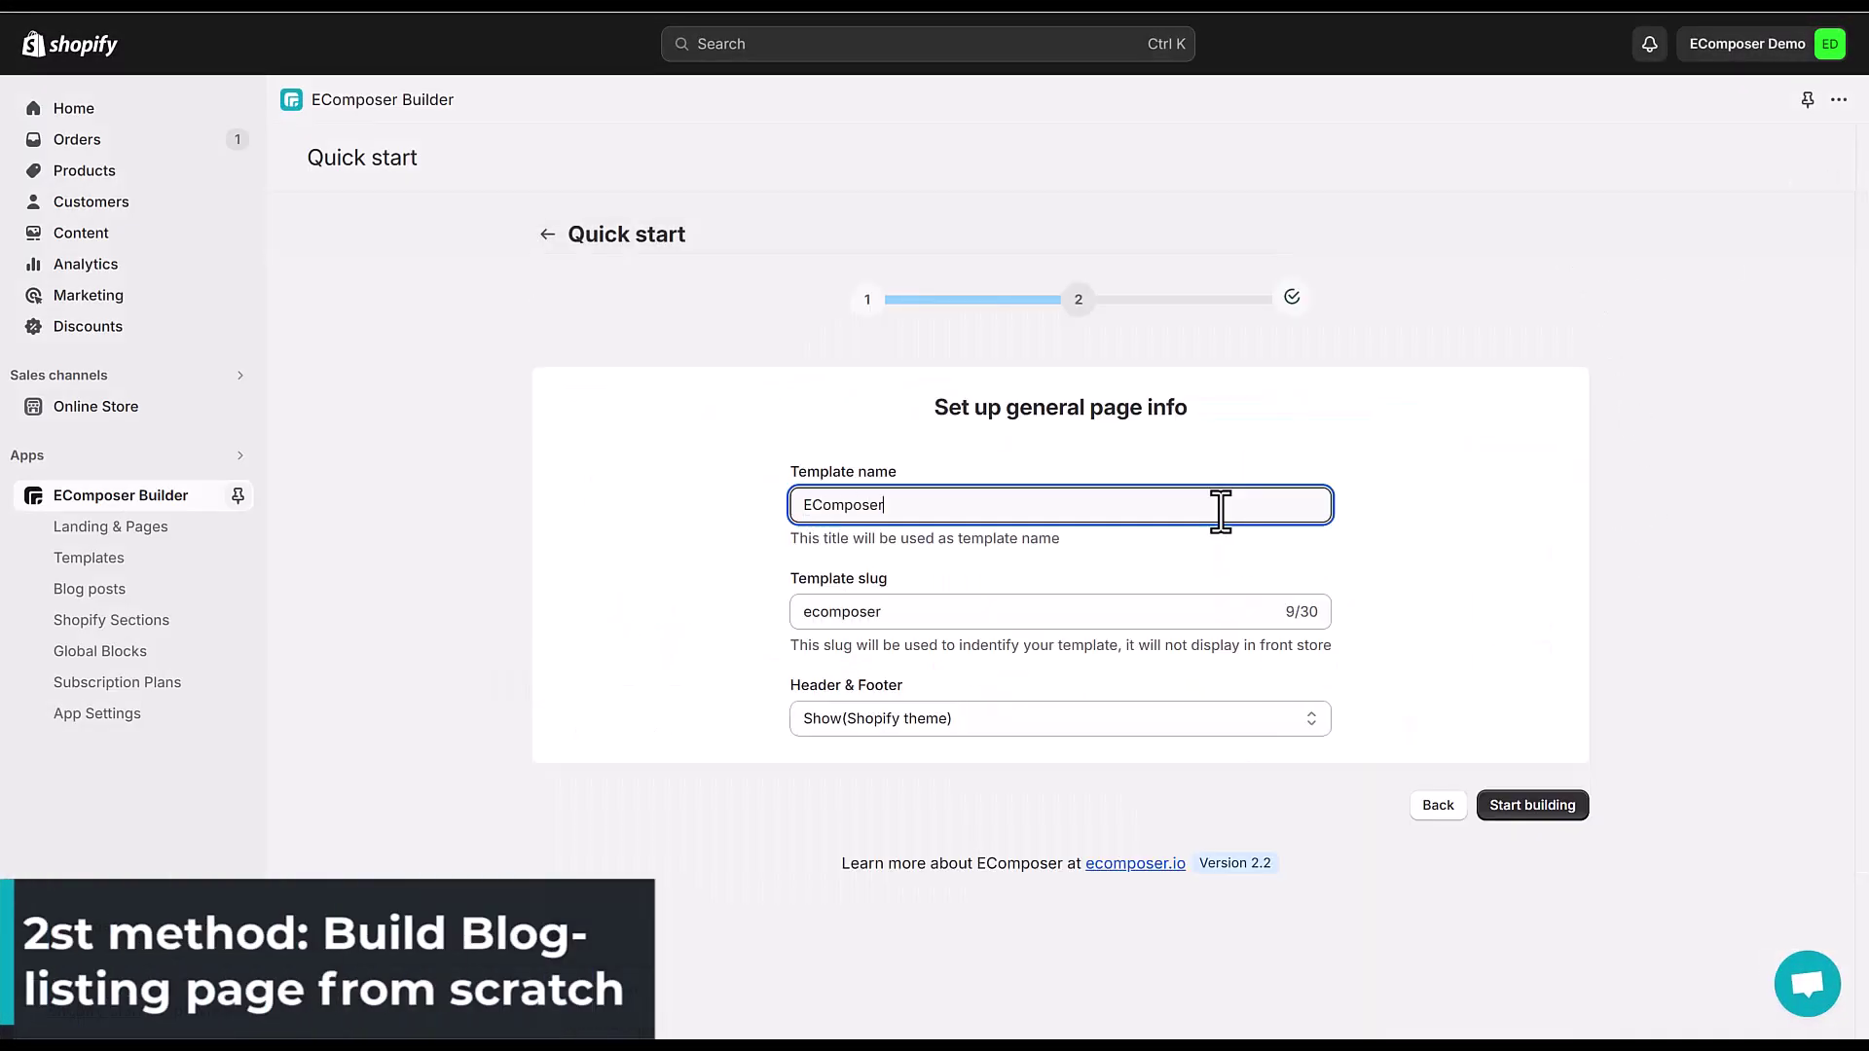
type("blog - 98")
left_click(1527, 808)
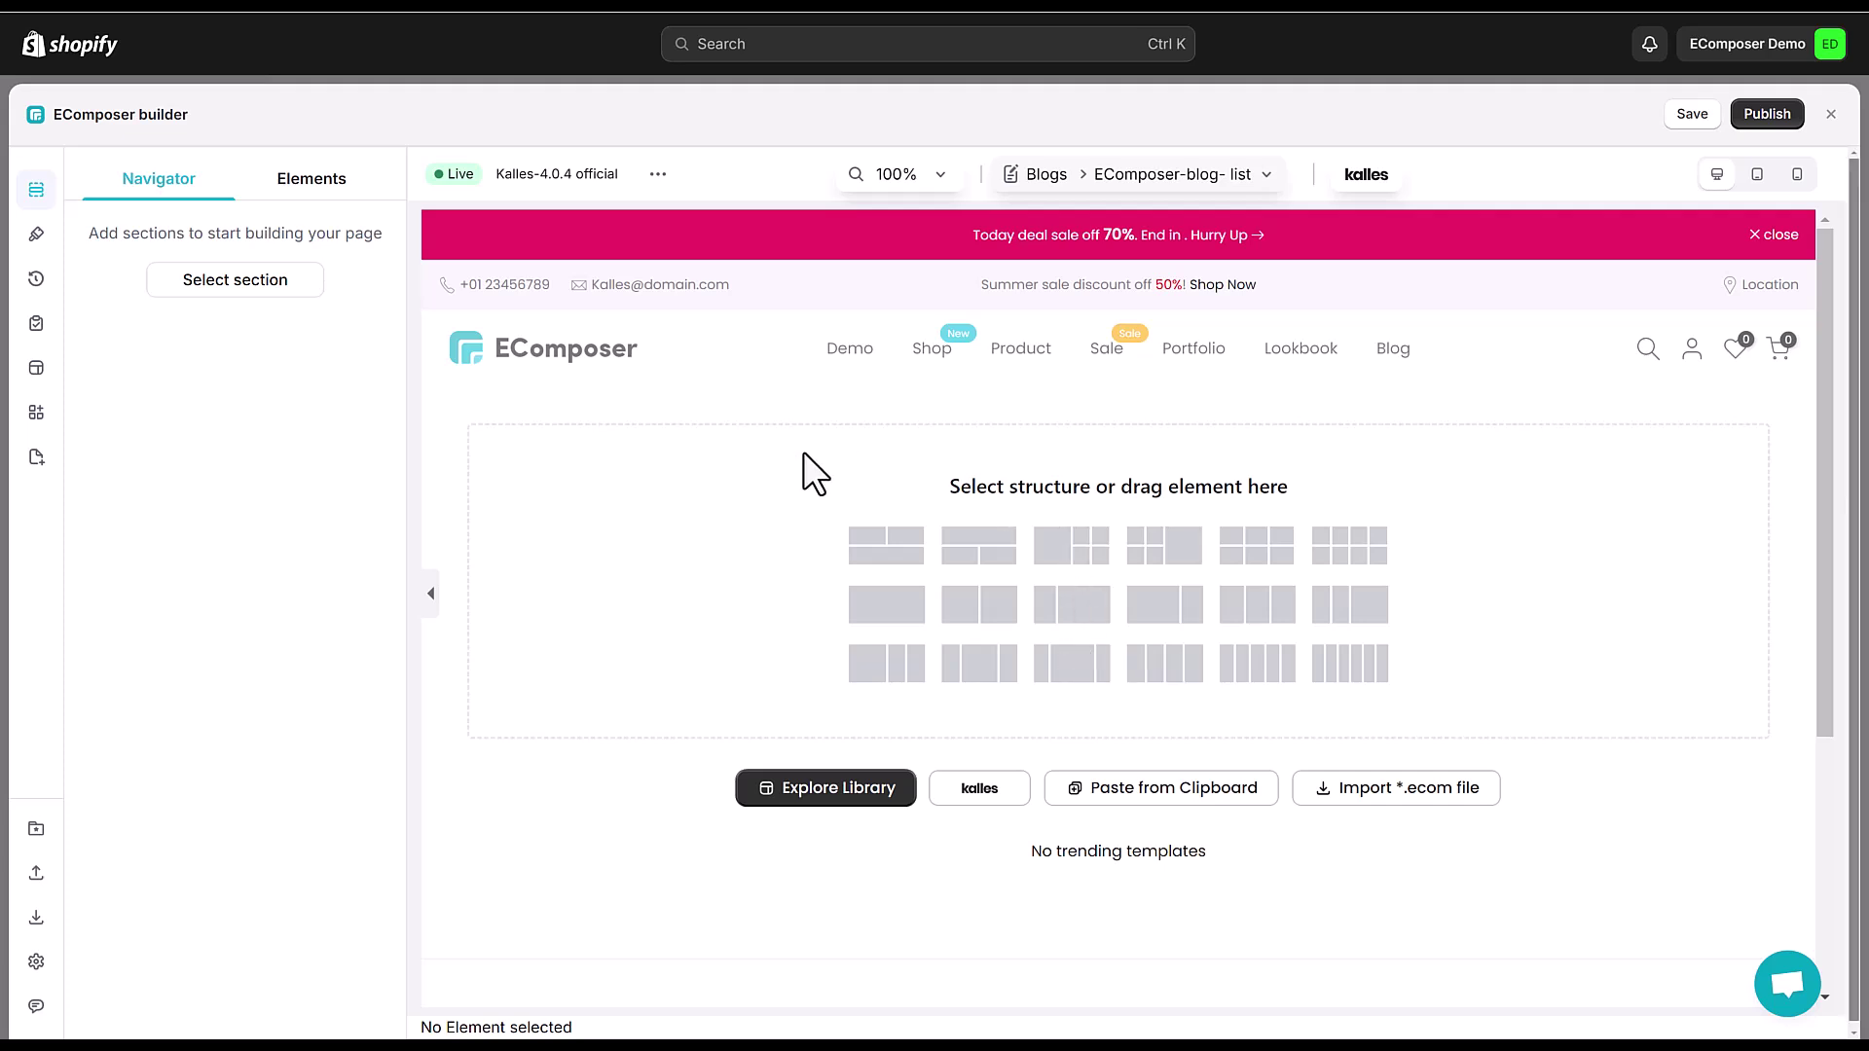
- Add a one-column section with Boxed content width and 1200px max width
left_click(897, 610)
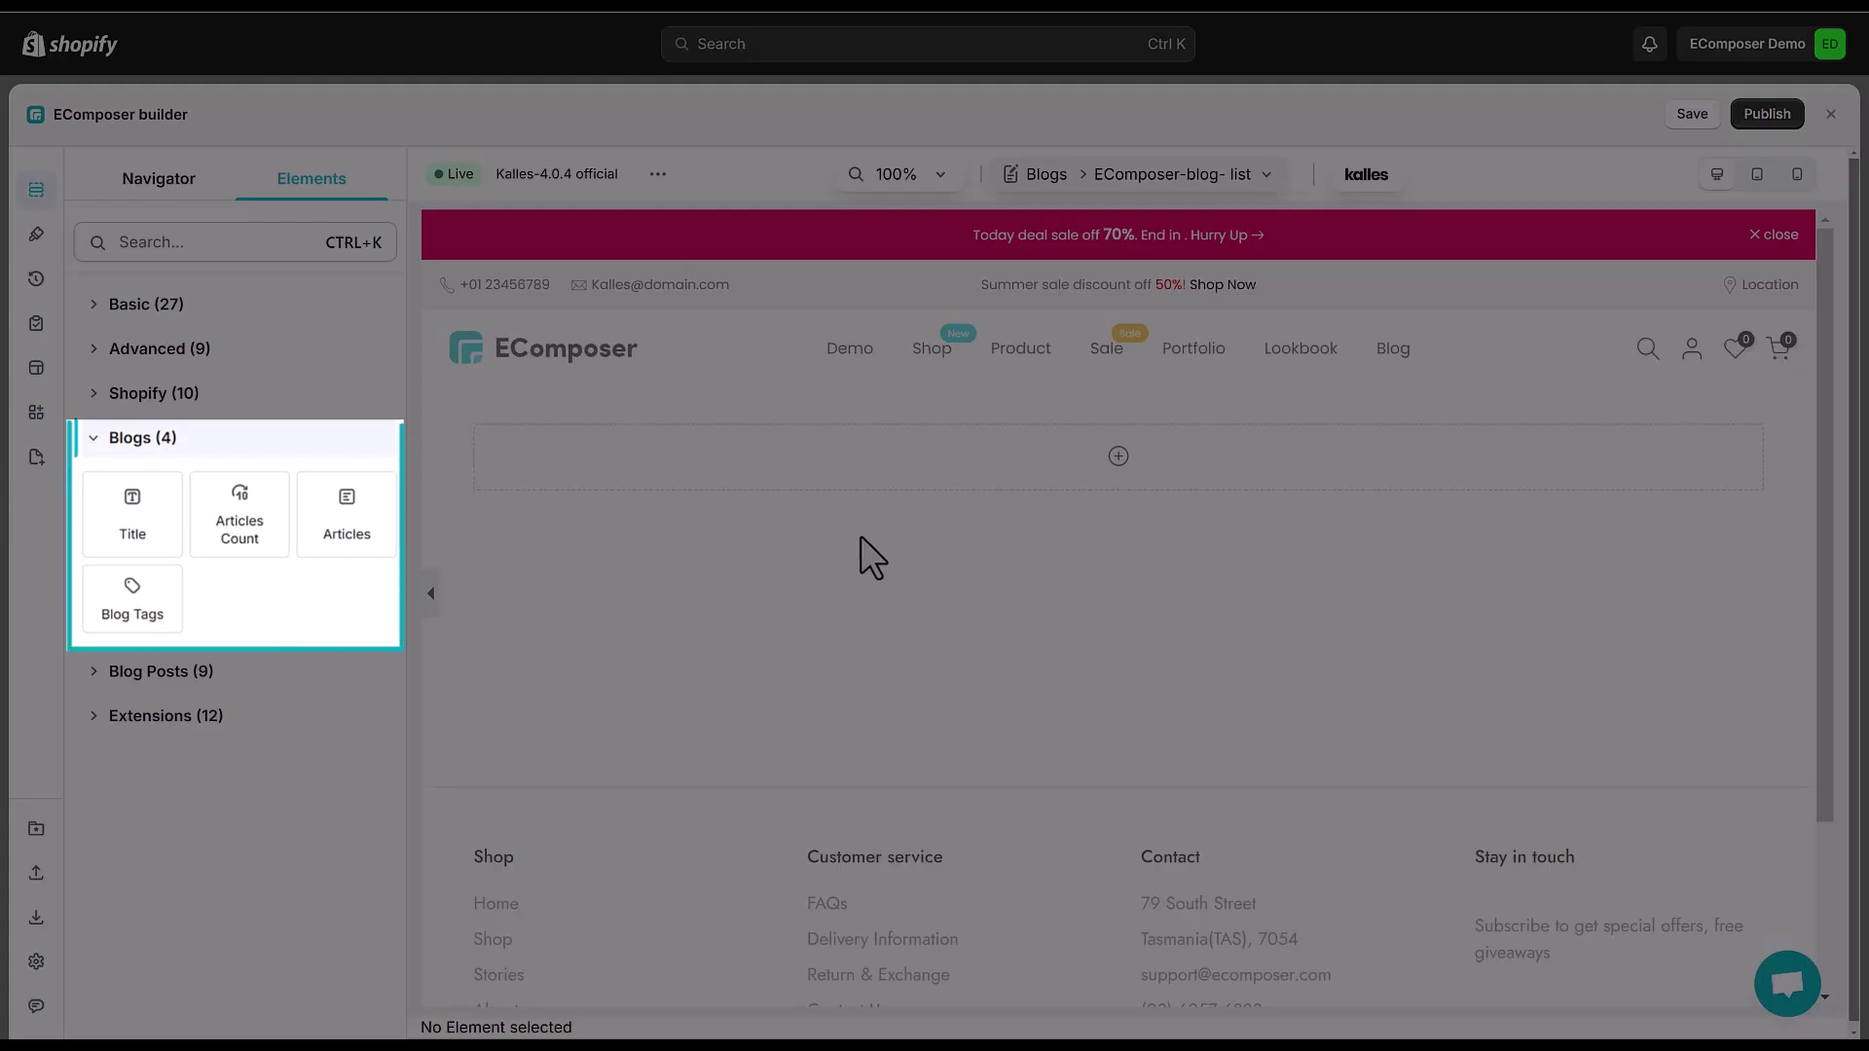
mouse_move(1117, 453)
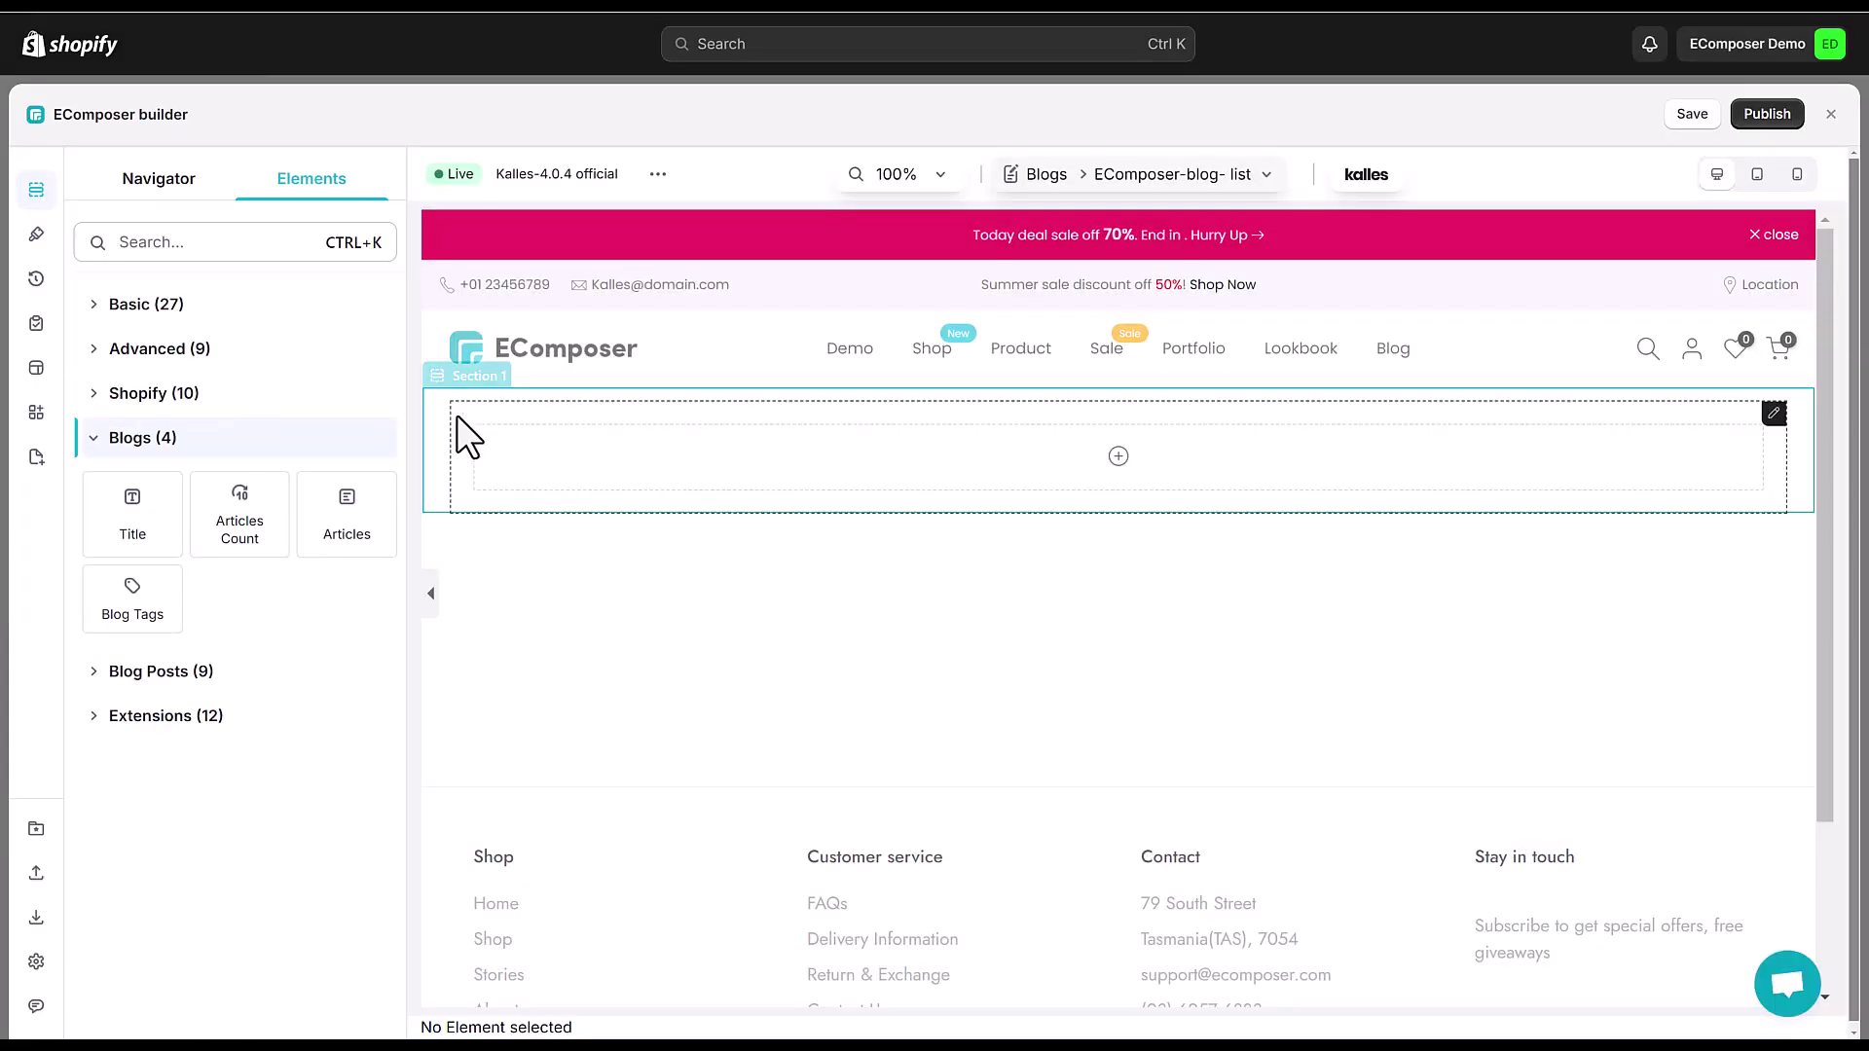
left_click(445, 432)
left_click(357, 358)
left_click(67, 463)
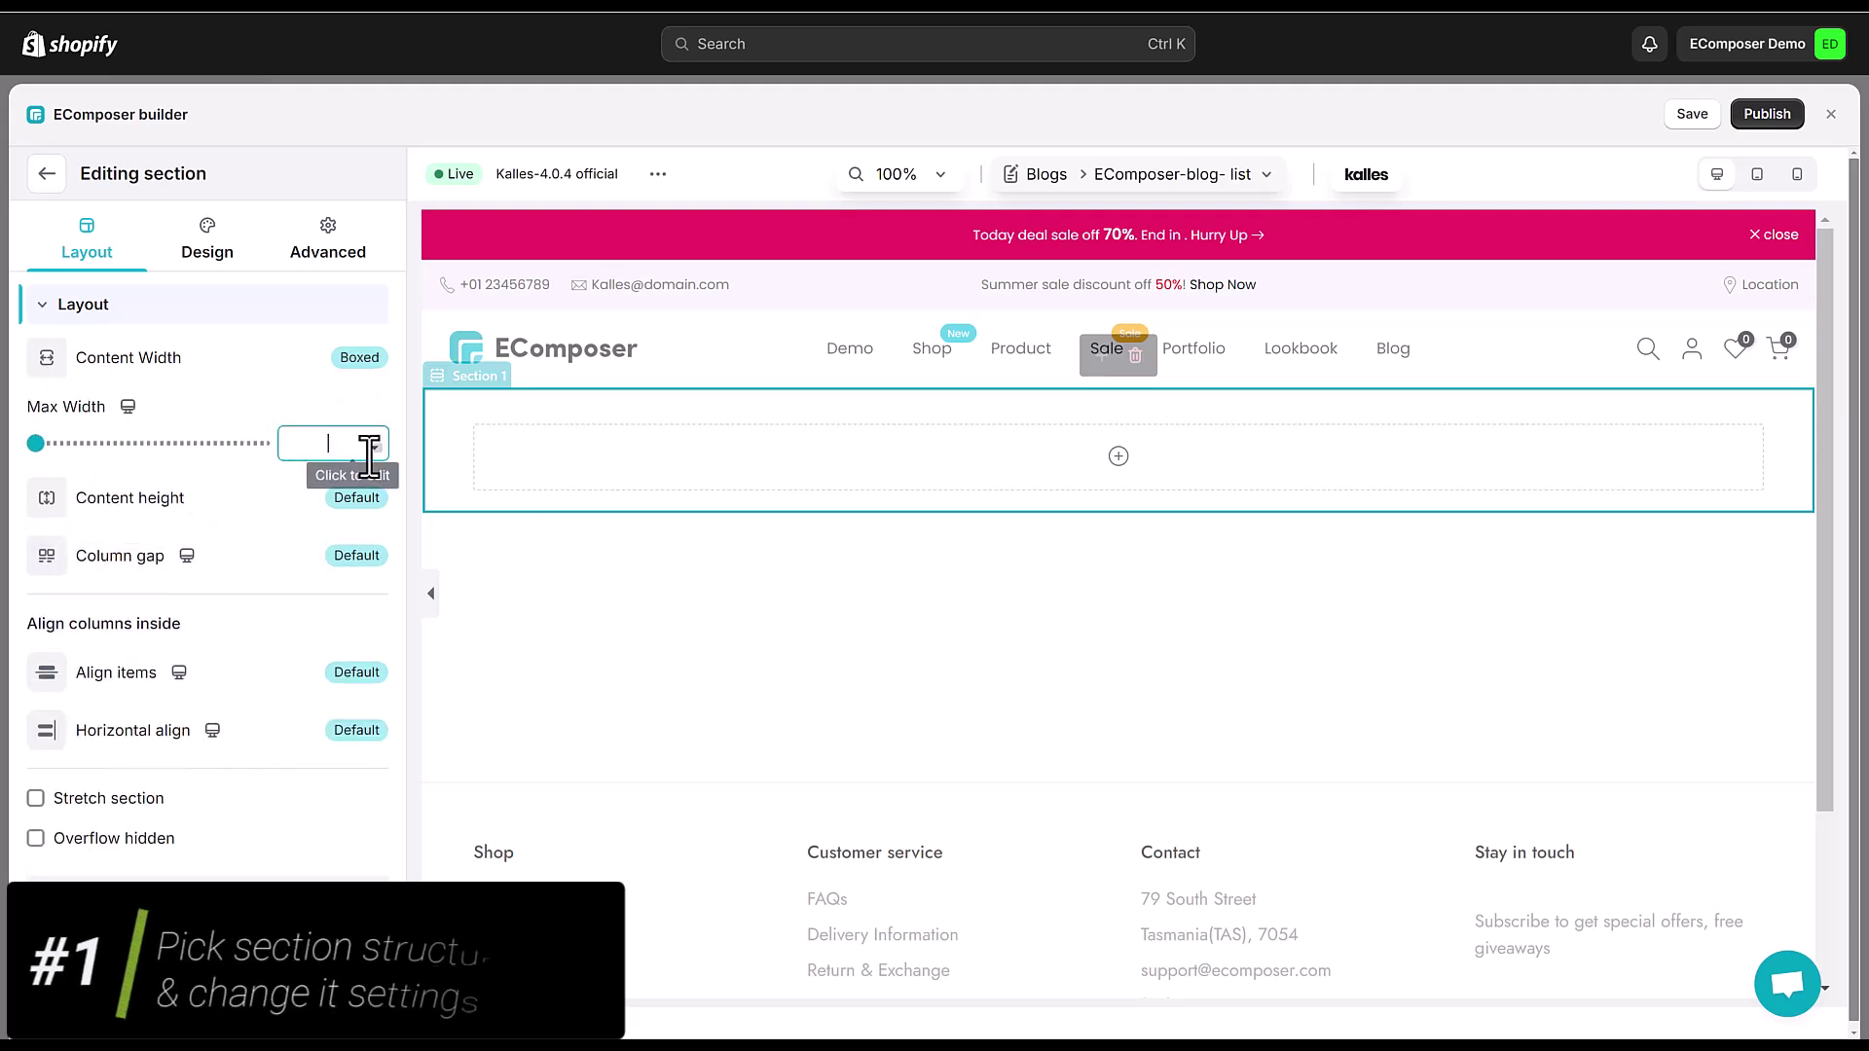
left_click(369, 443)
type("00")
left_click(48, 173)
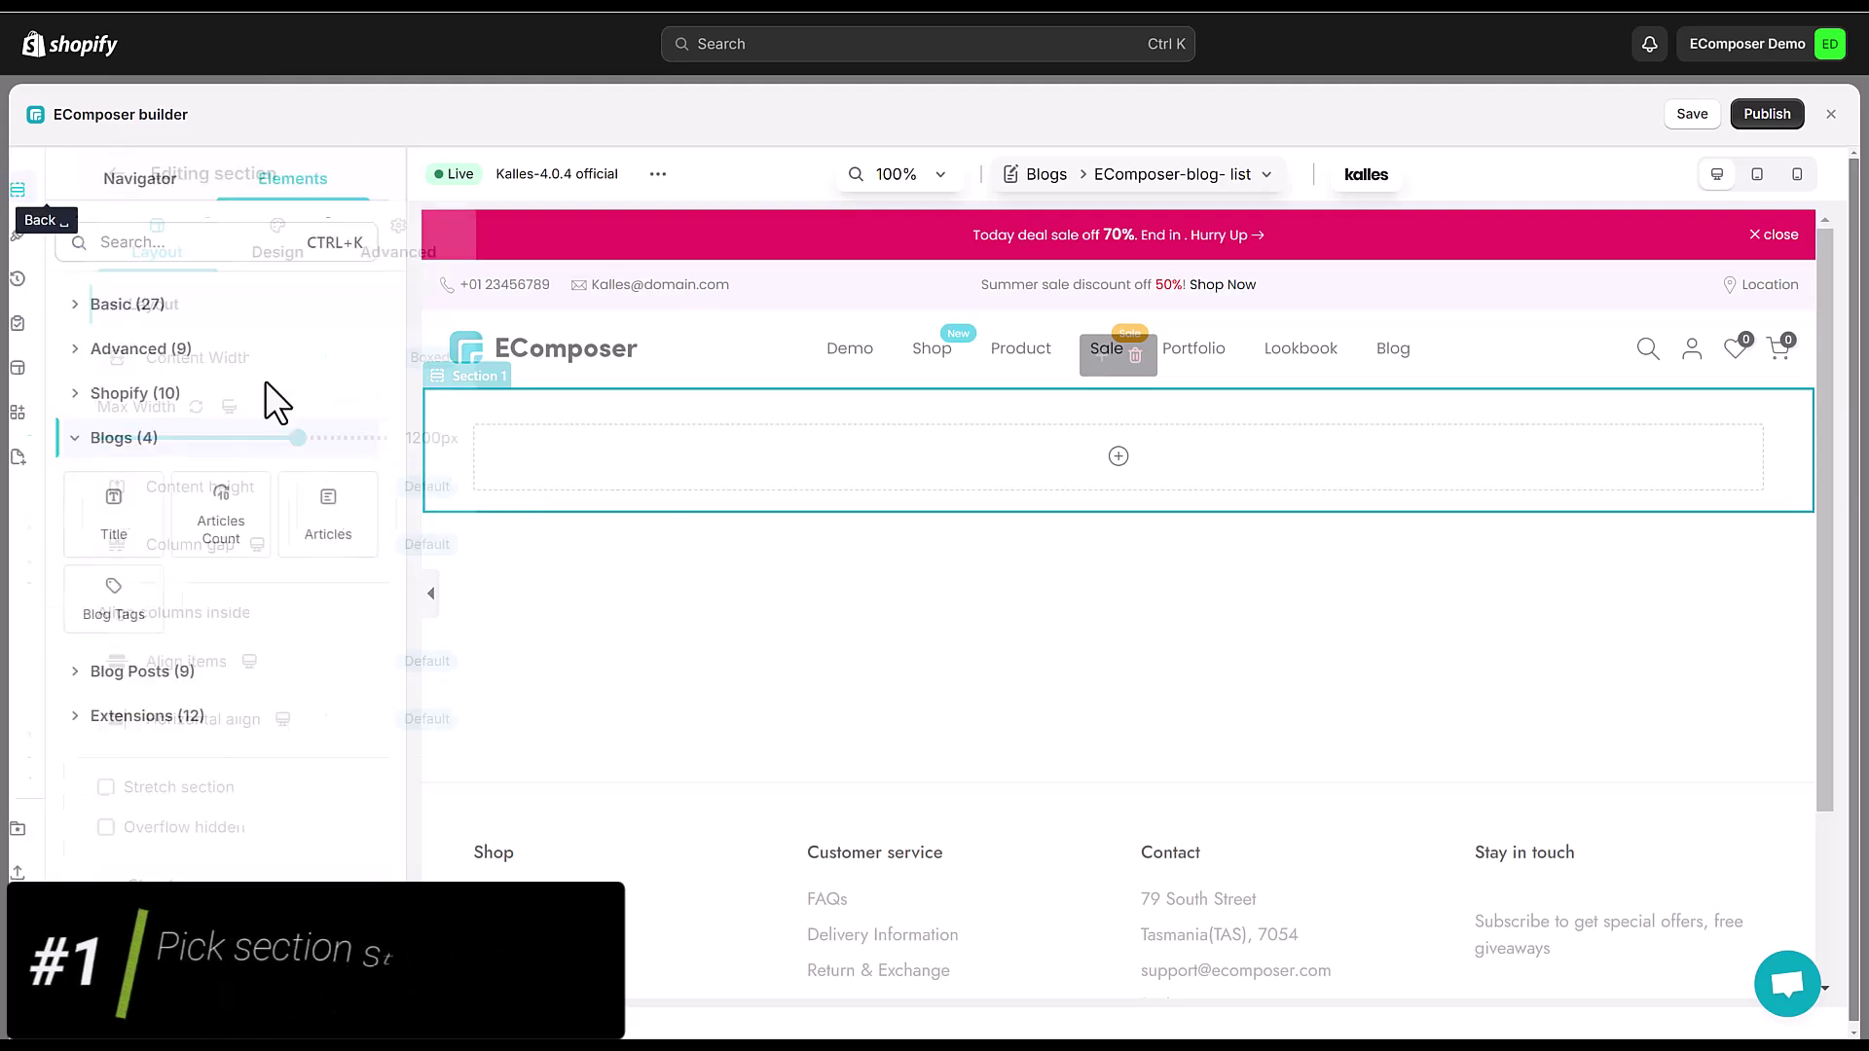
- Place a Blog Title in the section showing Trend 2024 as an H1 heading
left_click_drag(134, 525, 586, 470)
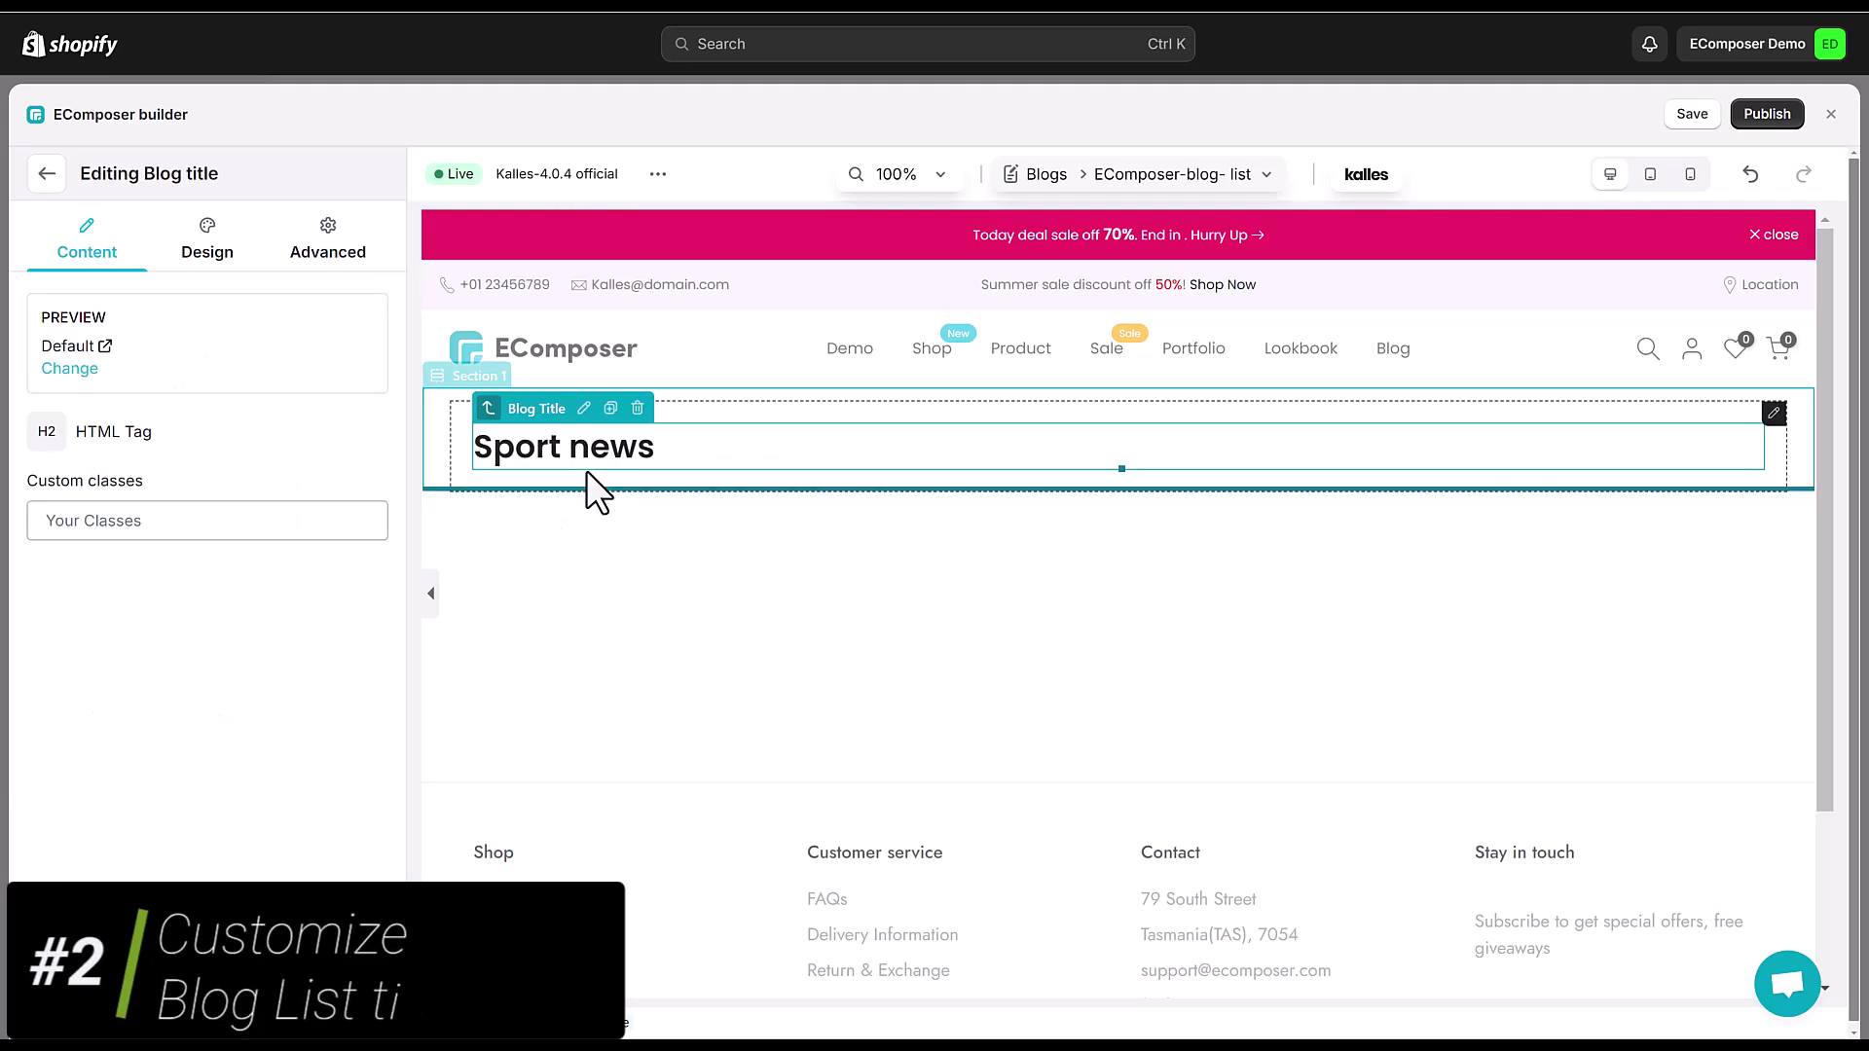
left_click(69, 368)
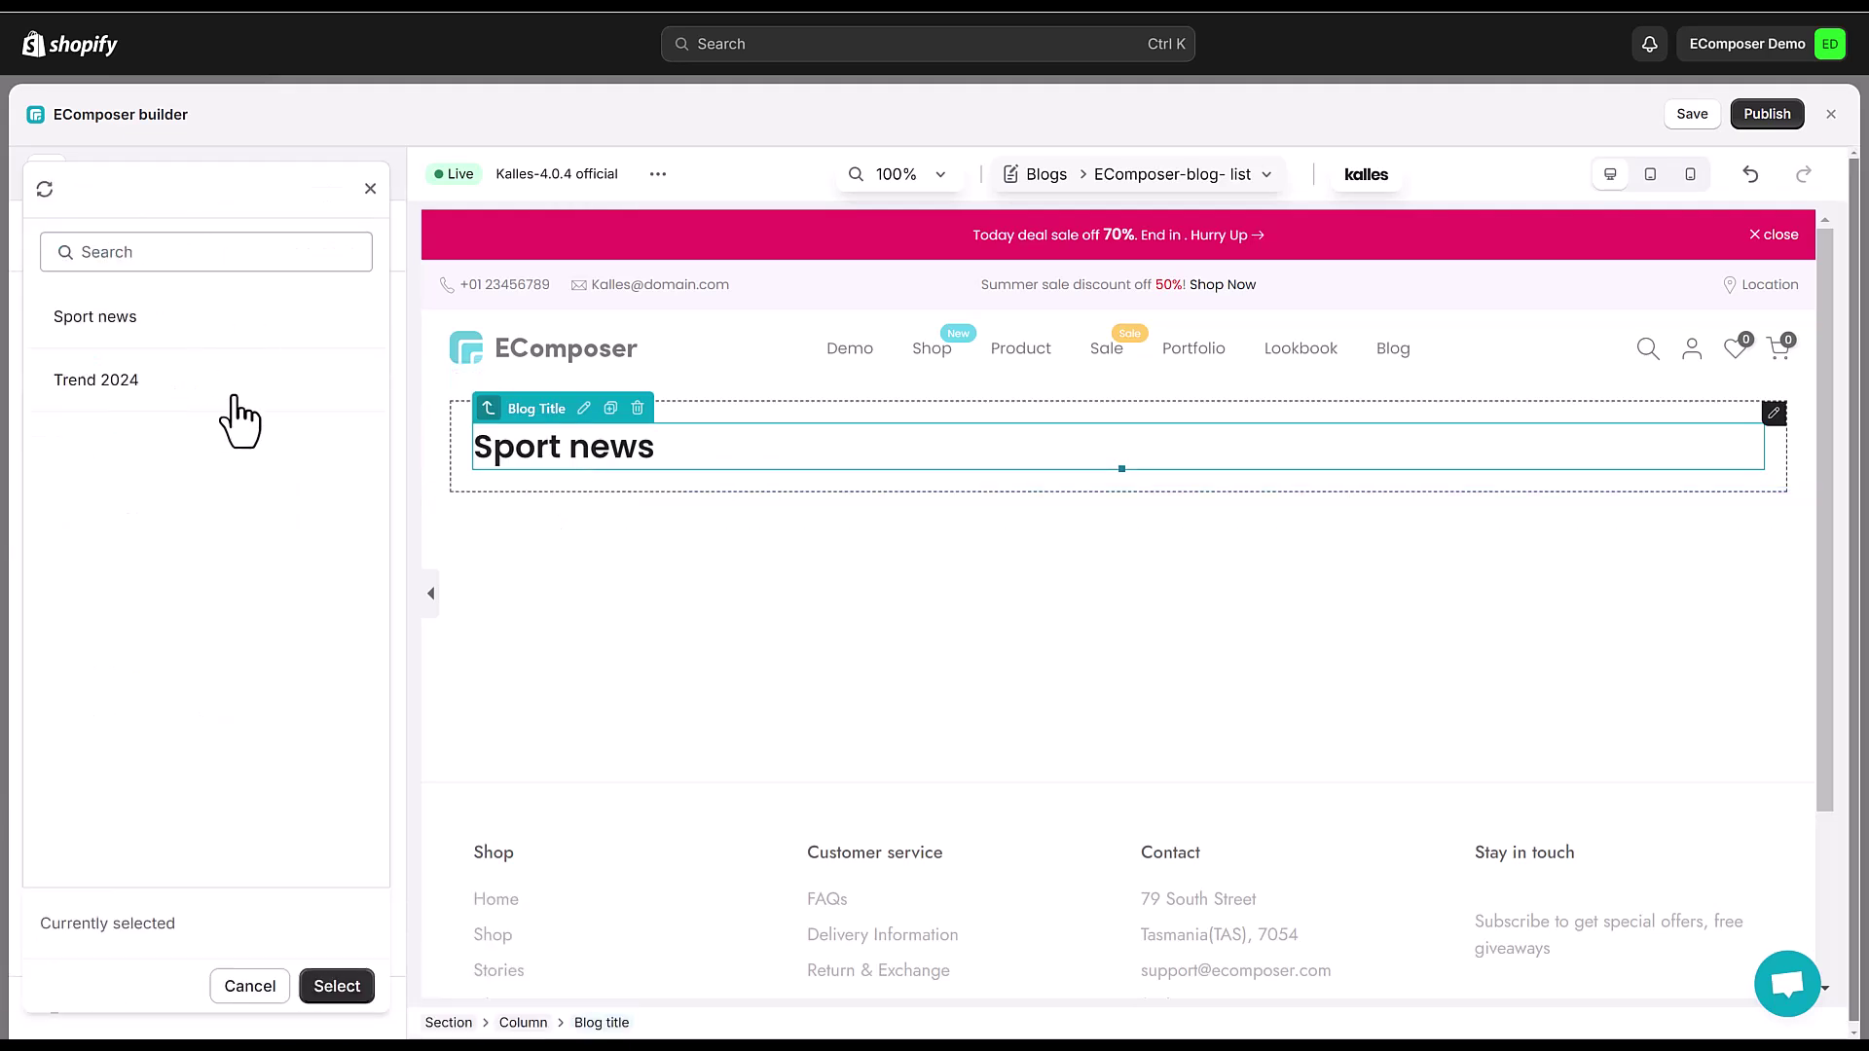
left_click(235, 391)
left_click(336, 987)
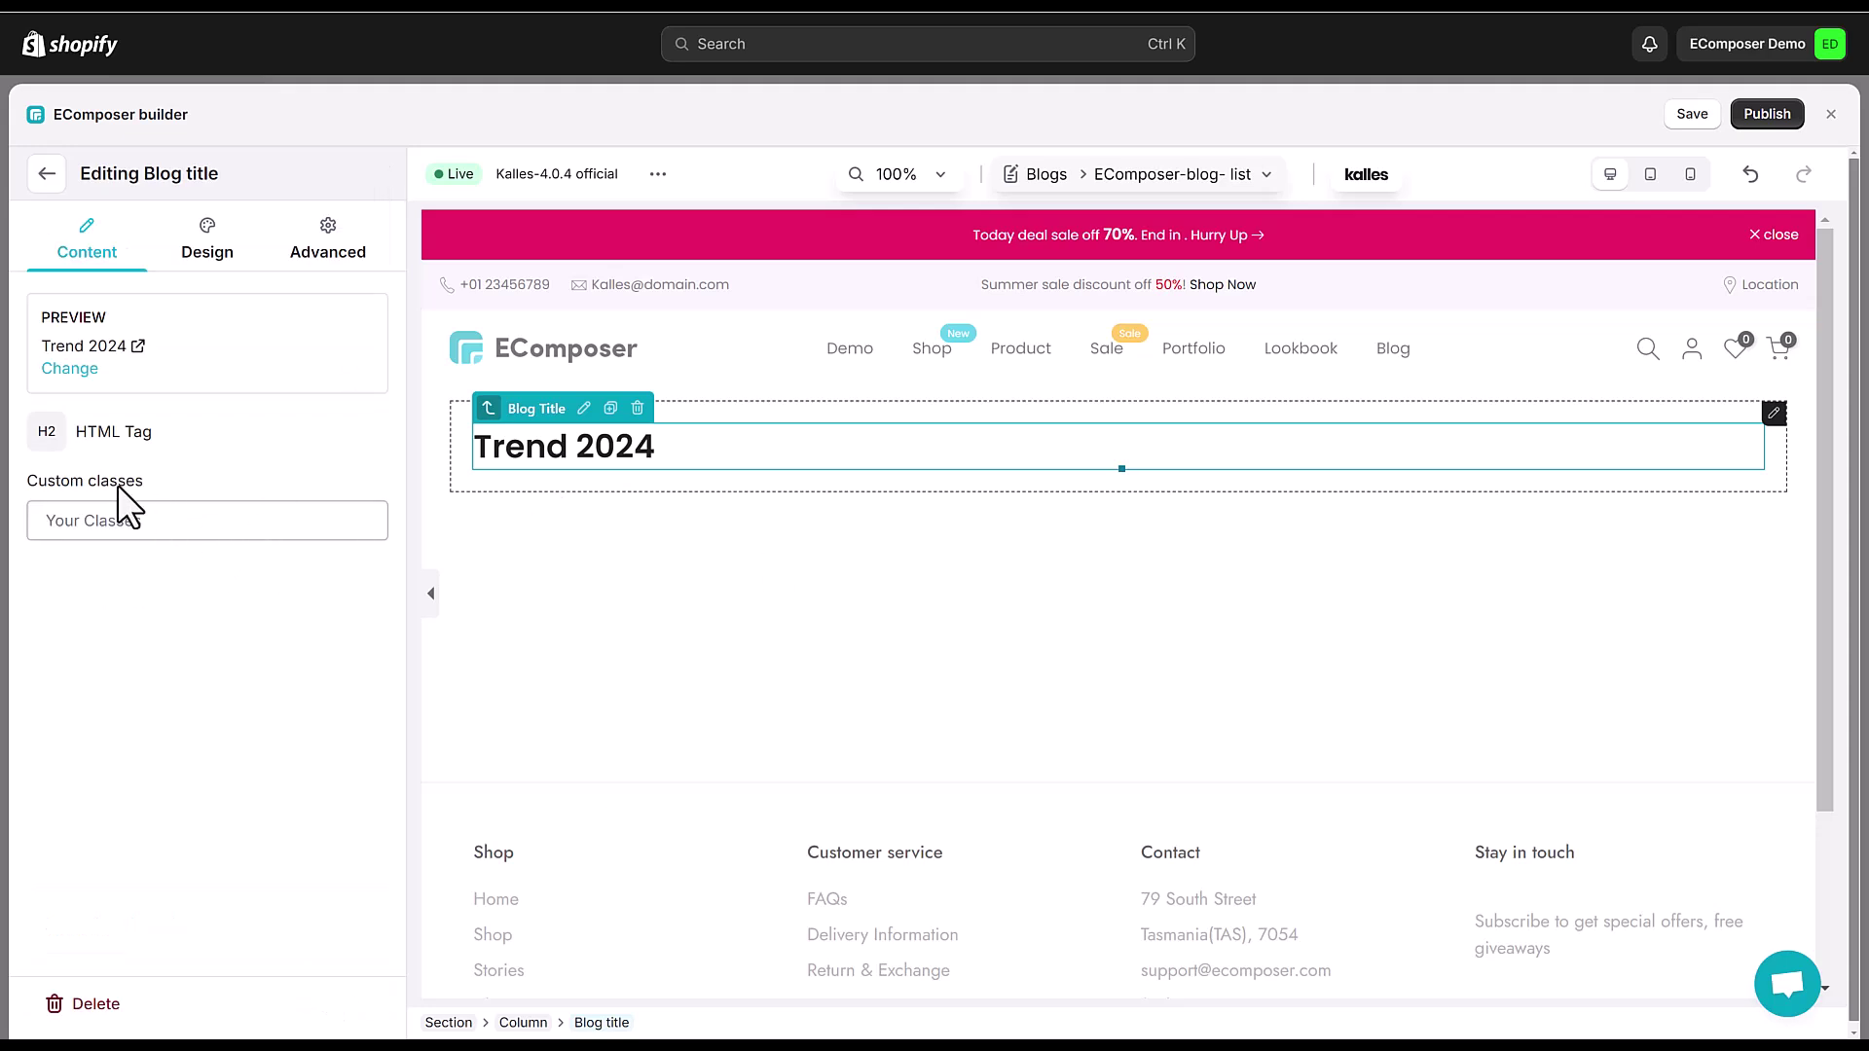
left_click(49, 433)
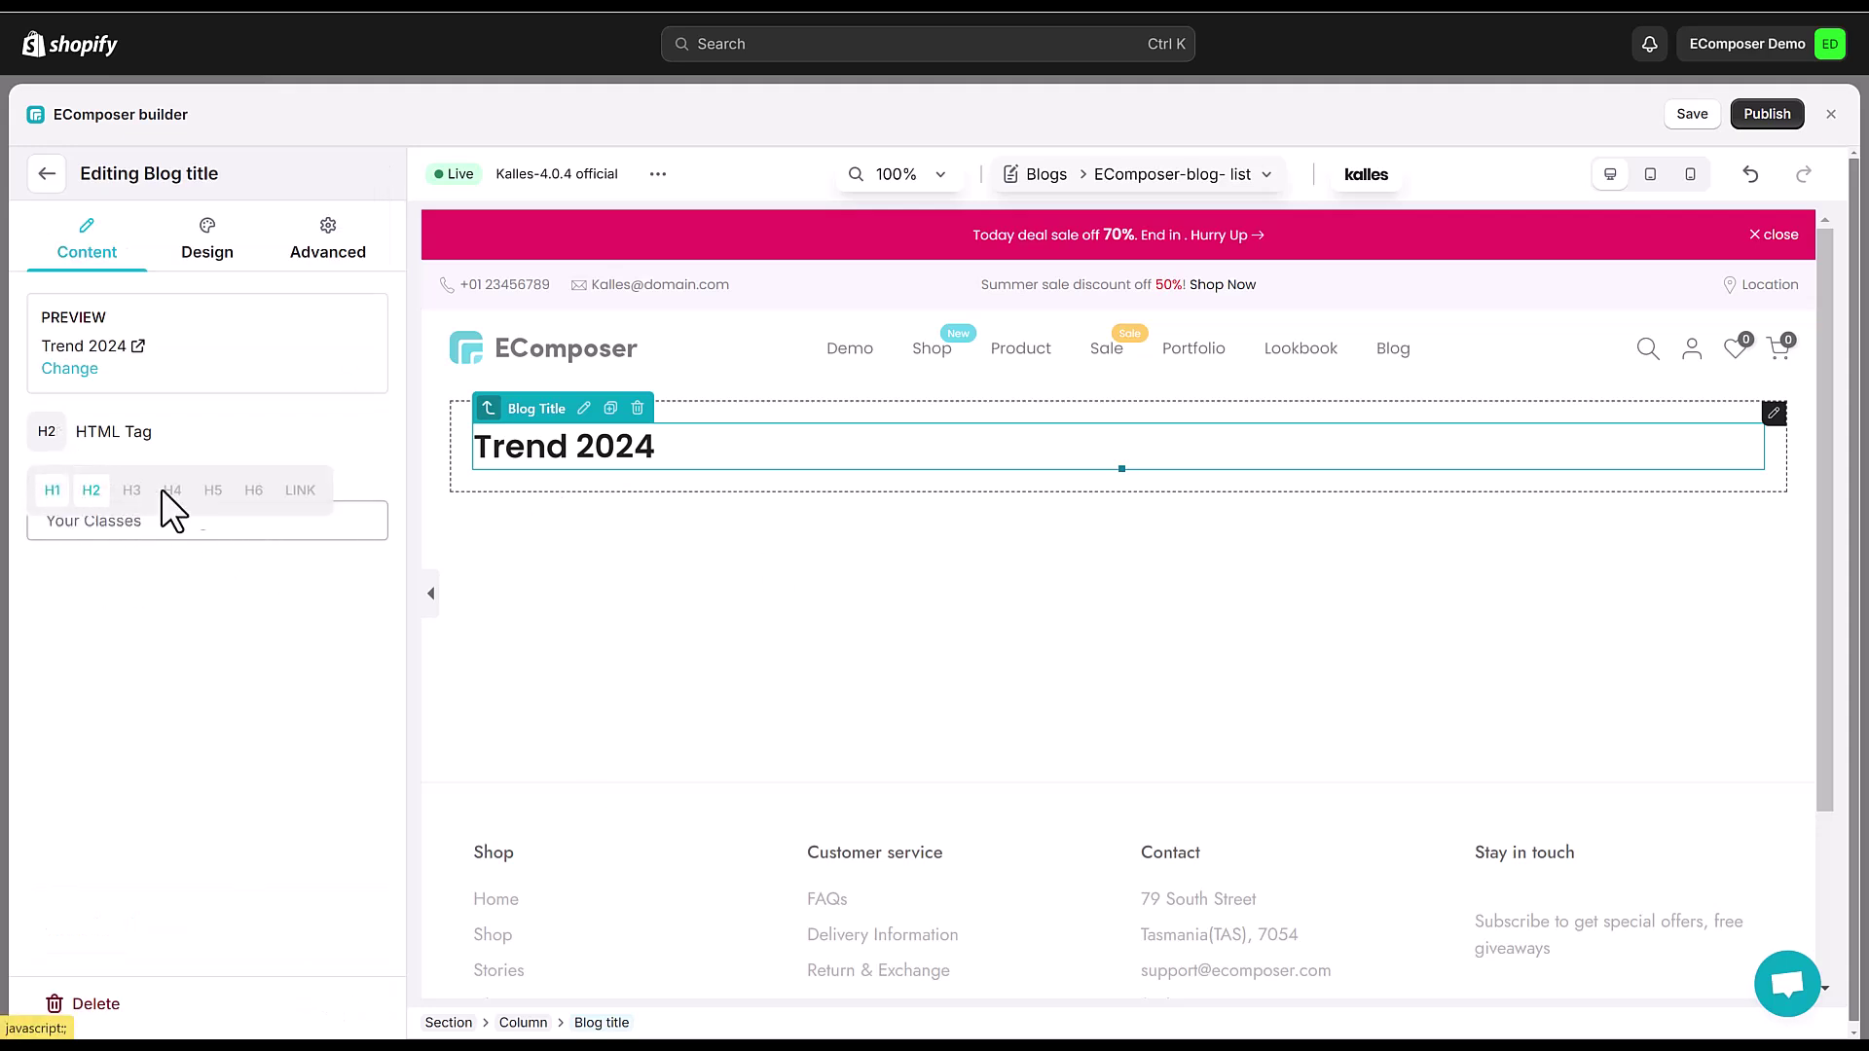
left_click(50, 491)
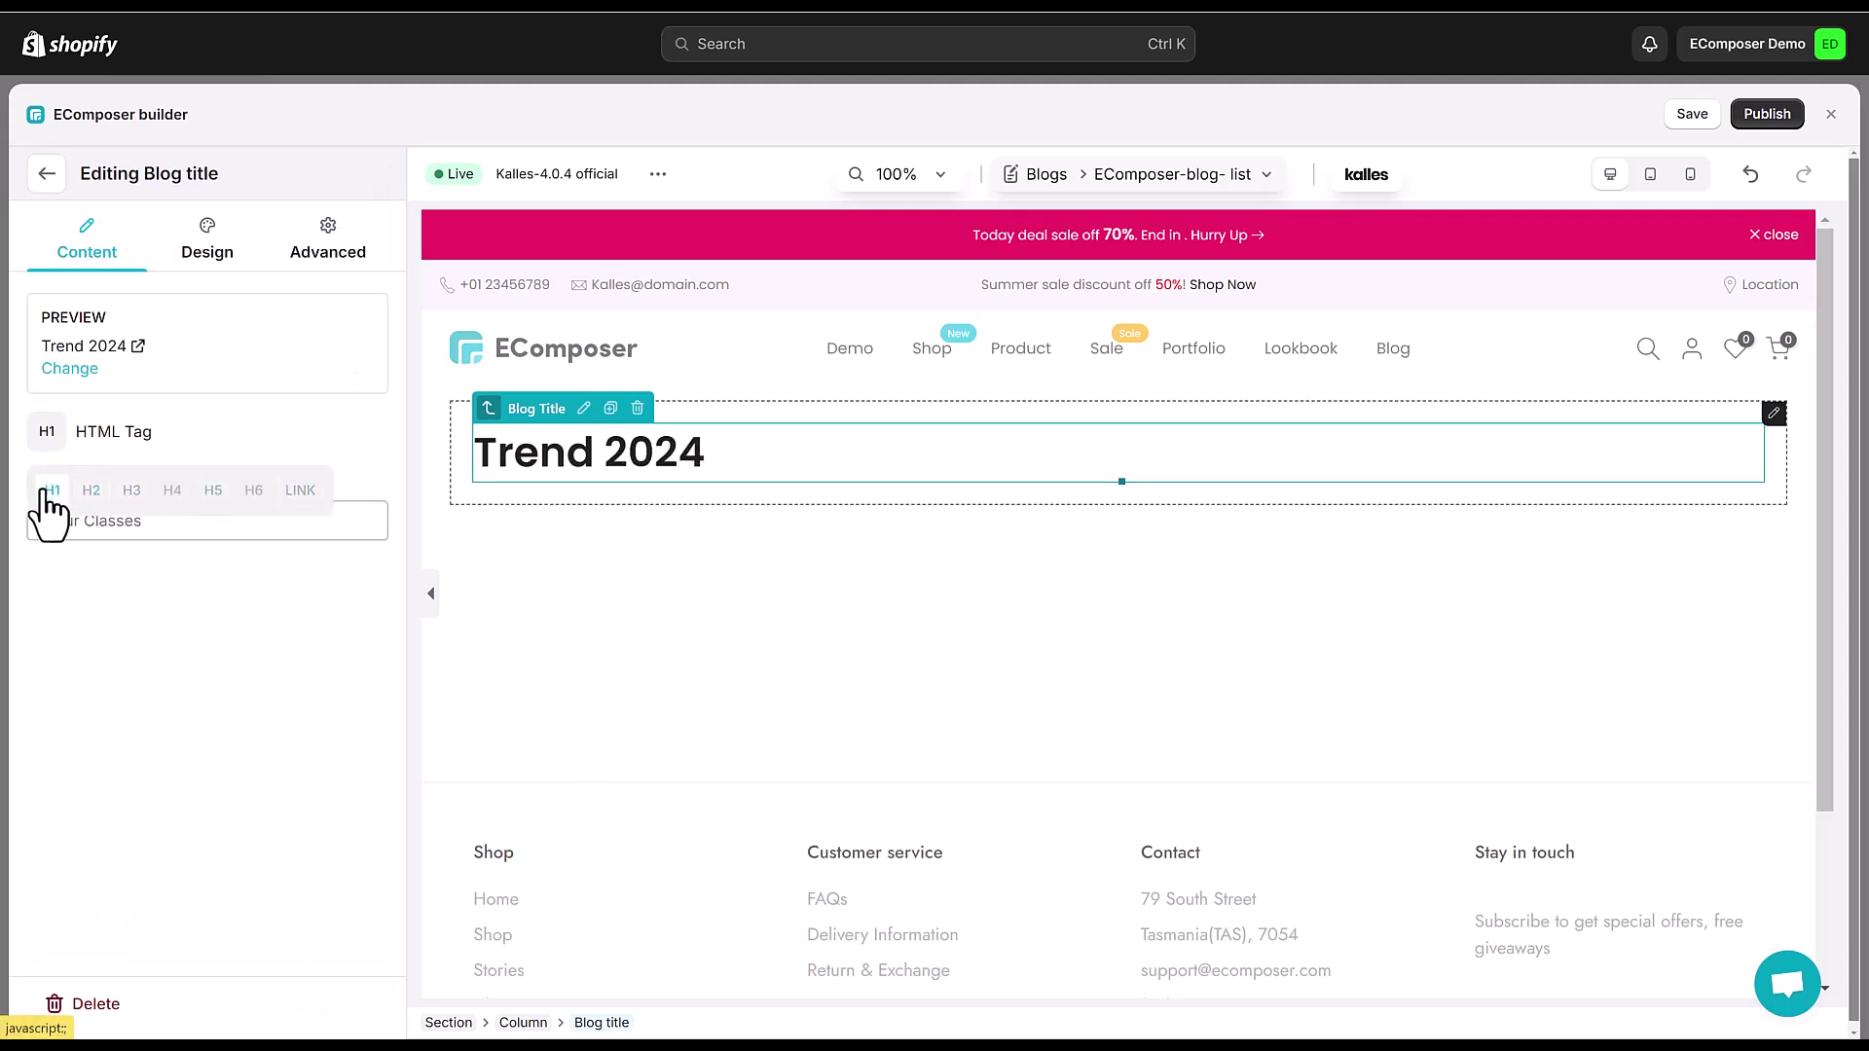
- Check the site-wide typography settings, then return to the elements list
left_click(48, 179)
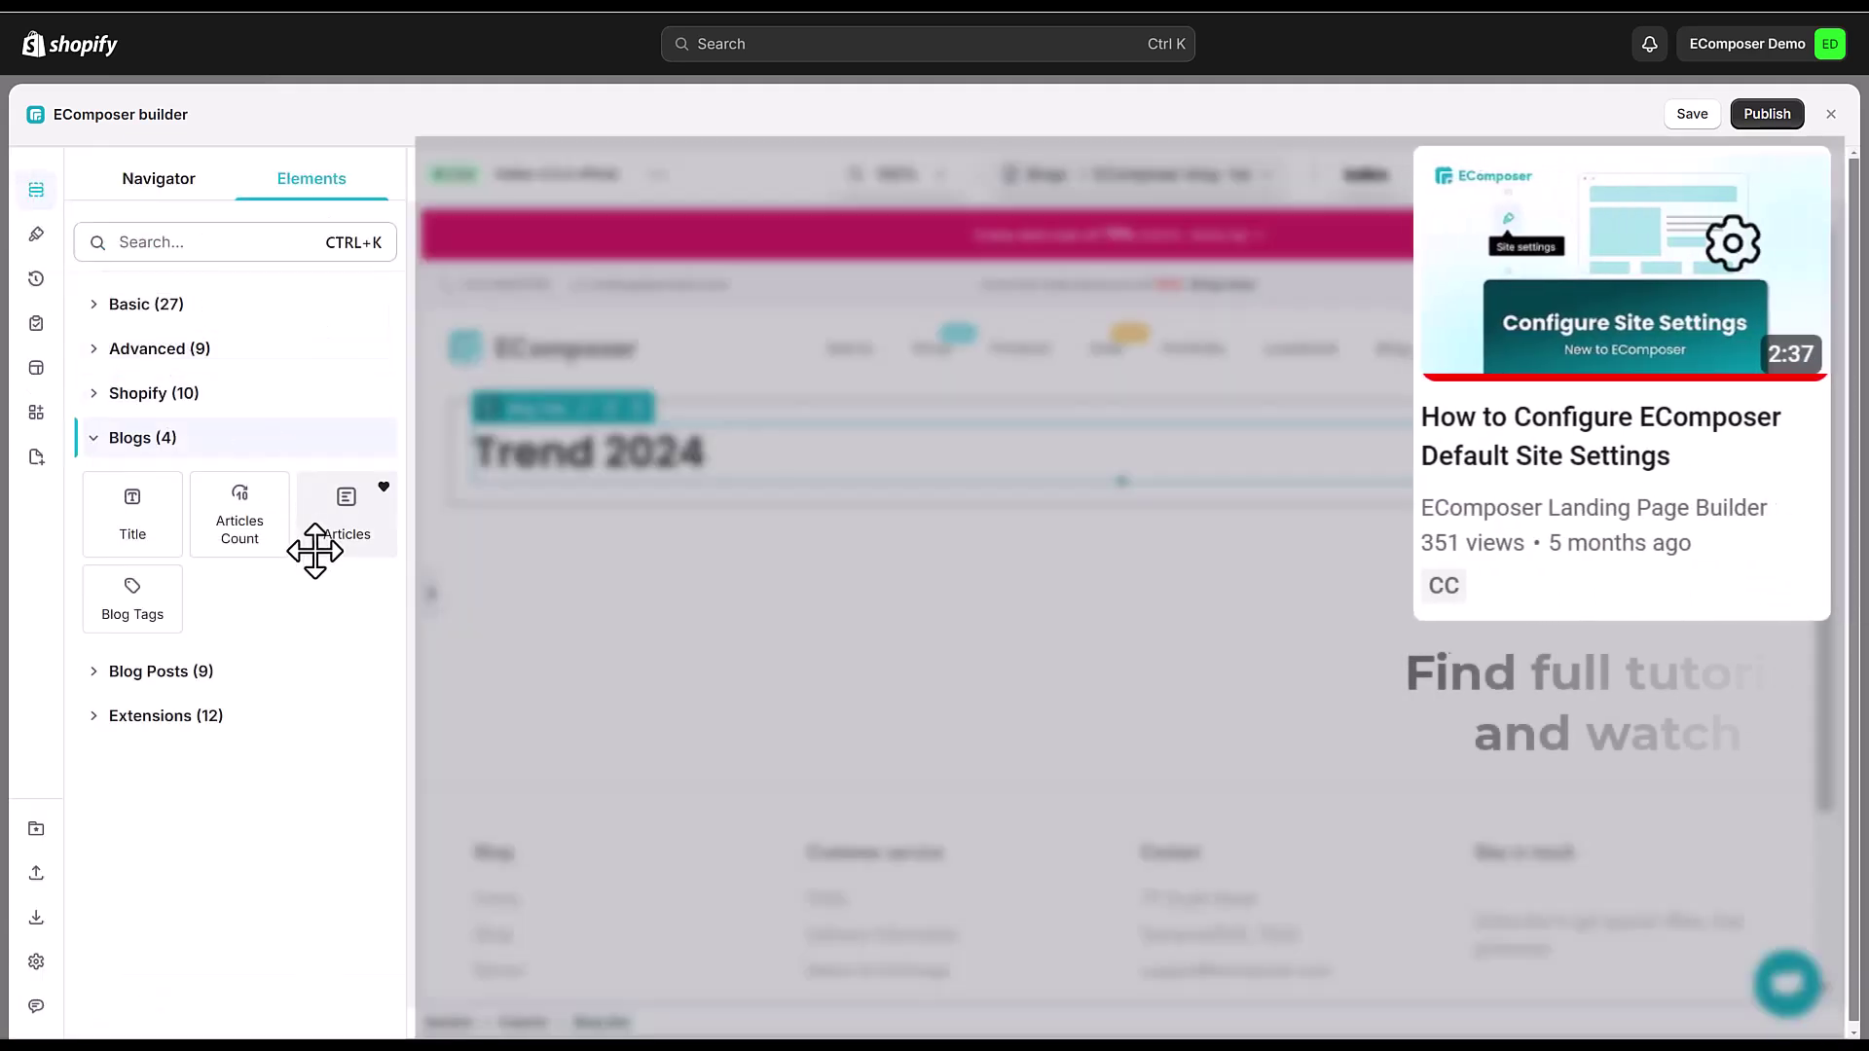
left_click(36, 234)
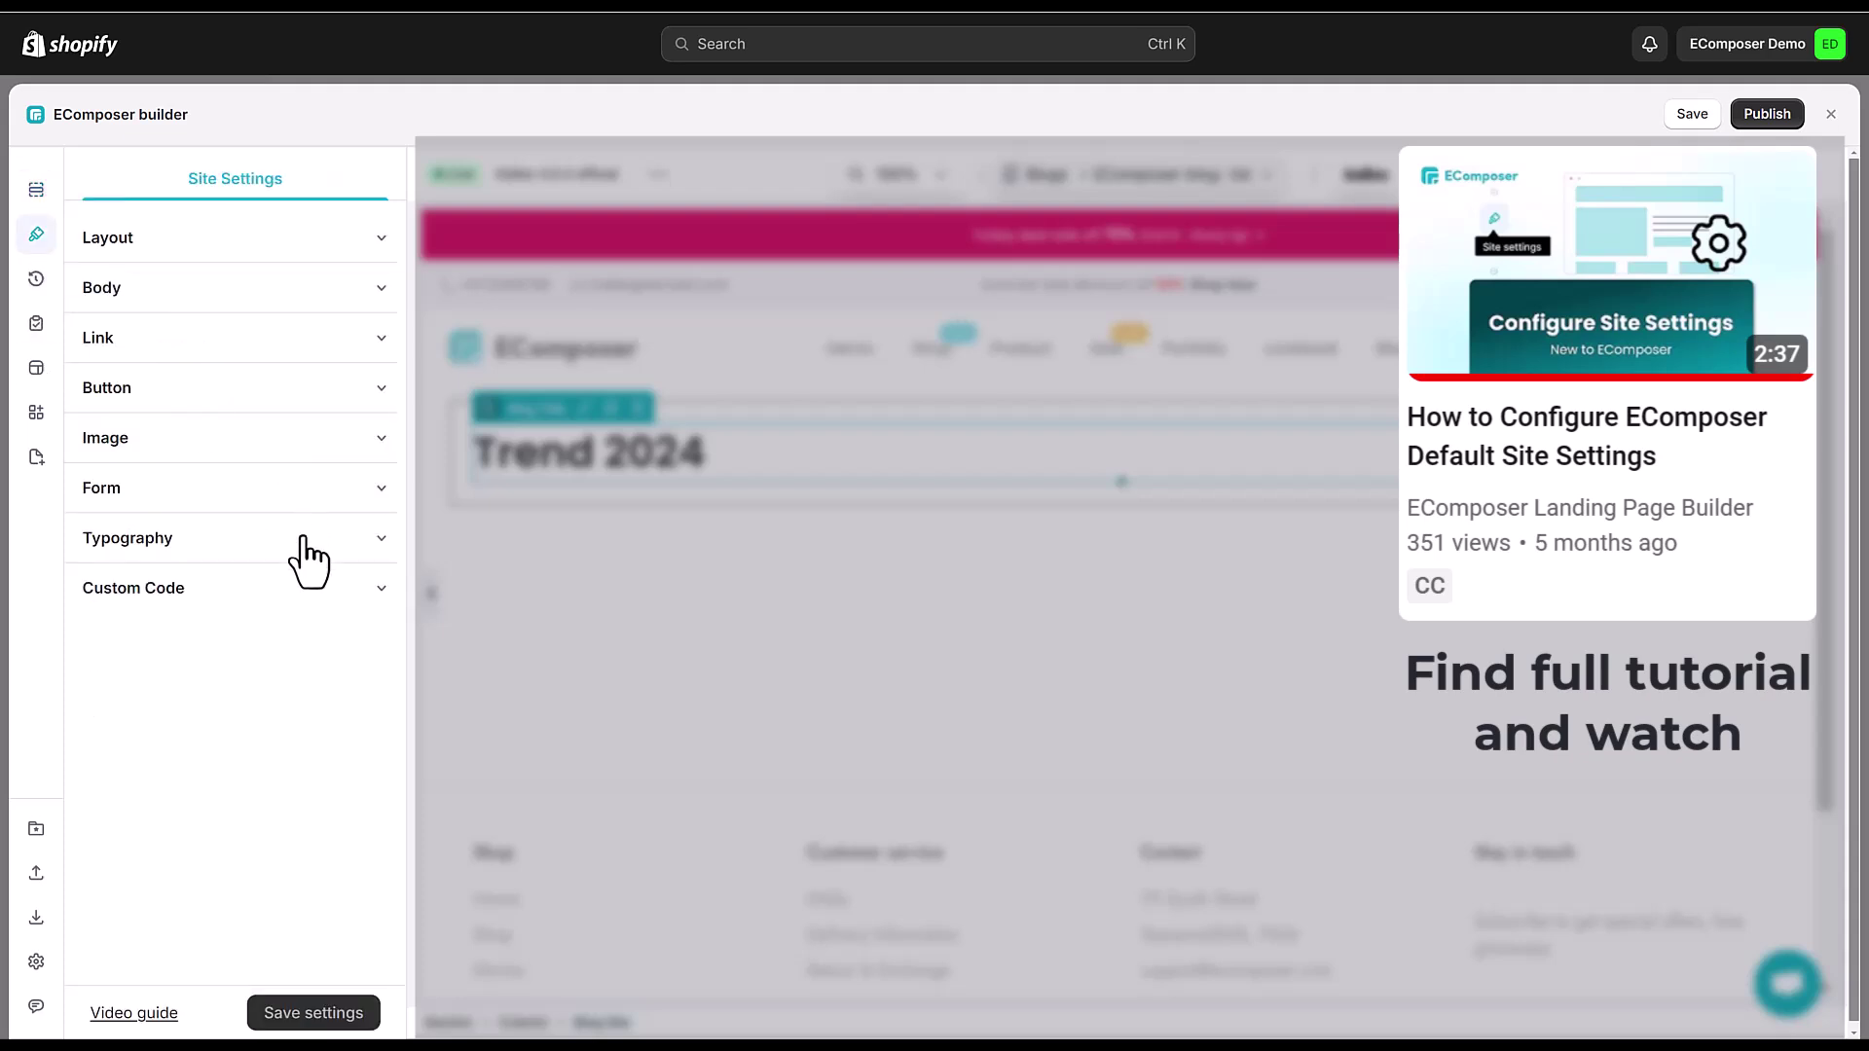
left_click(308, 543)
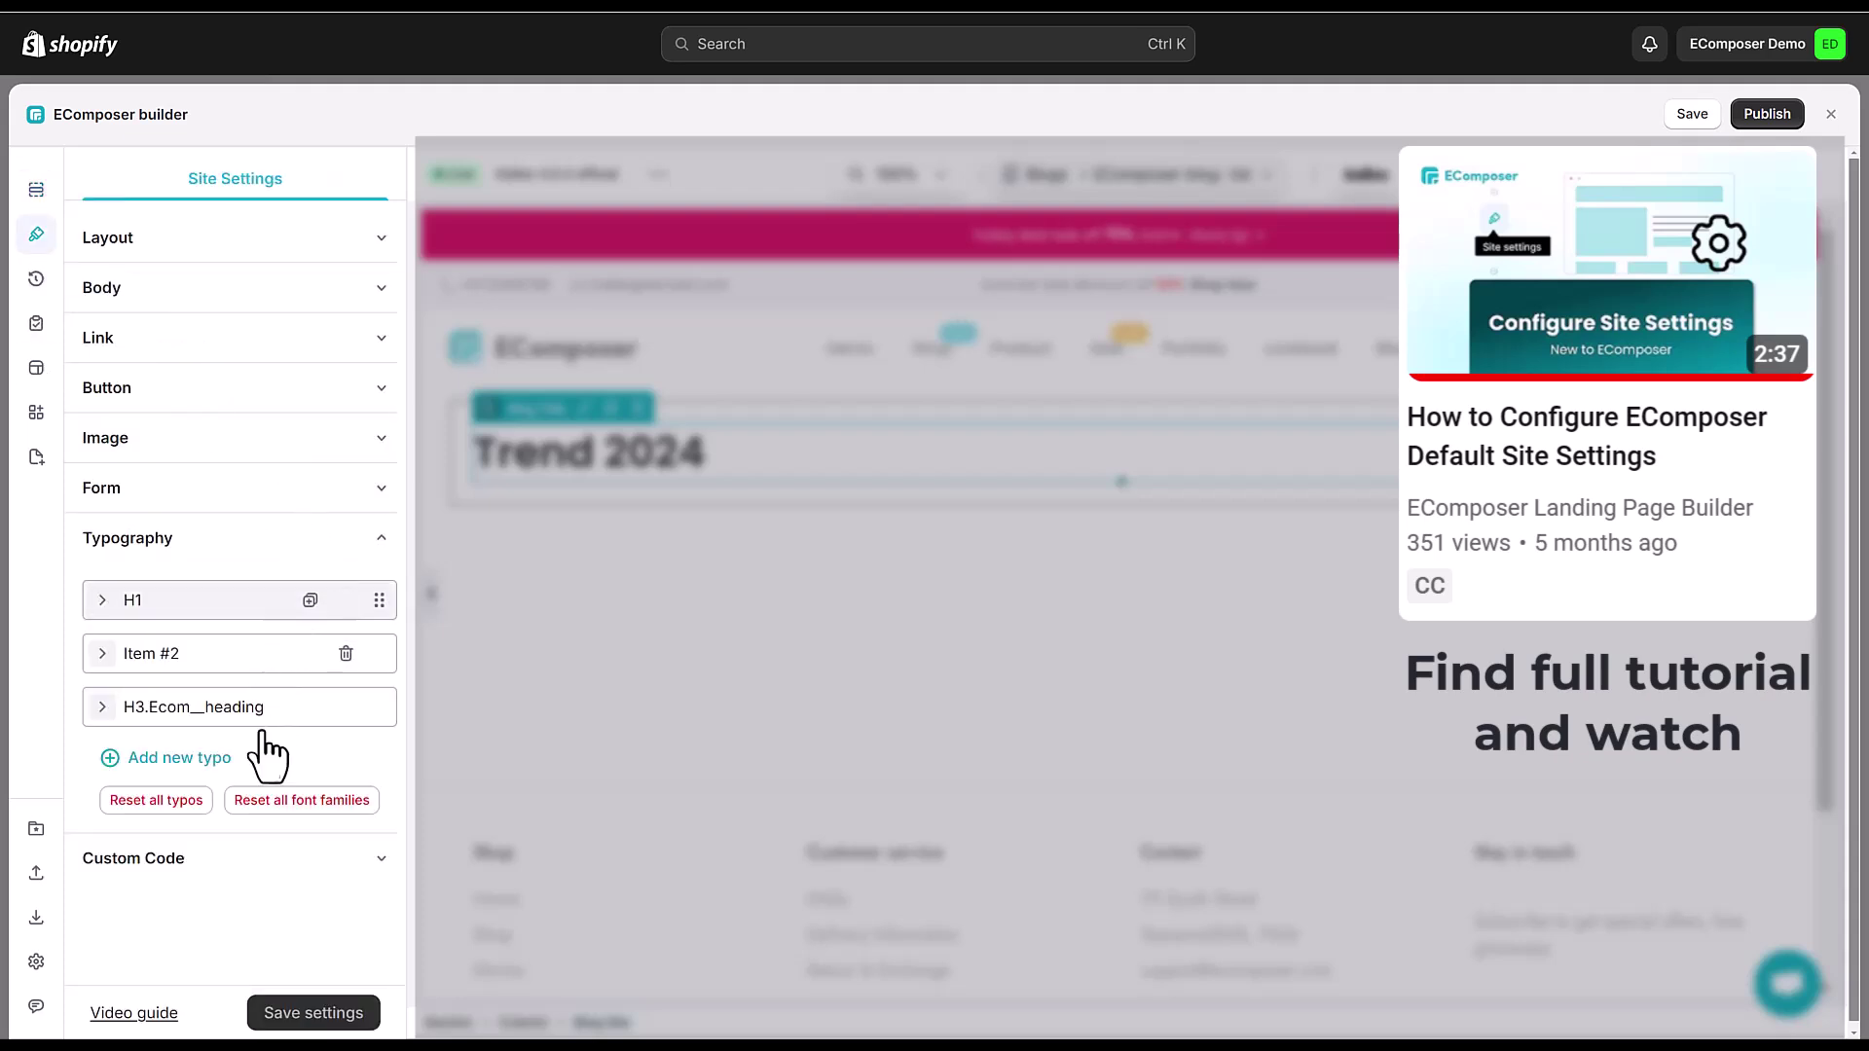
left_click(39, 193)
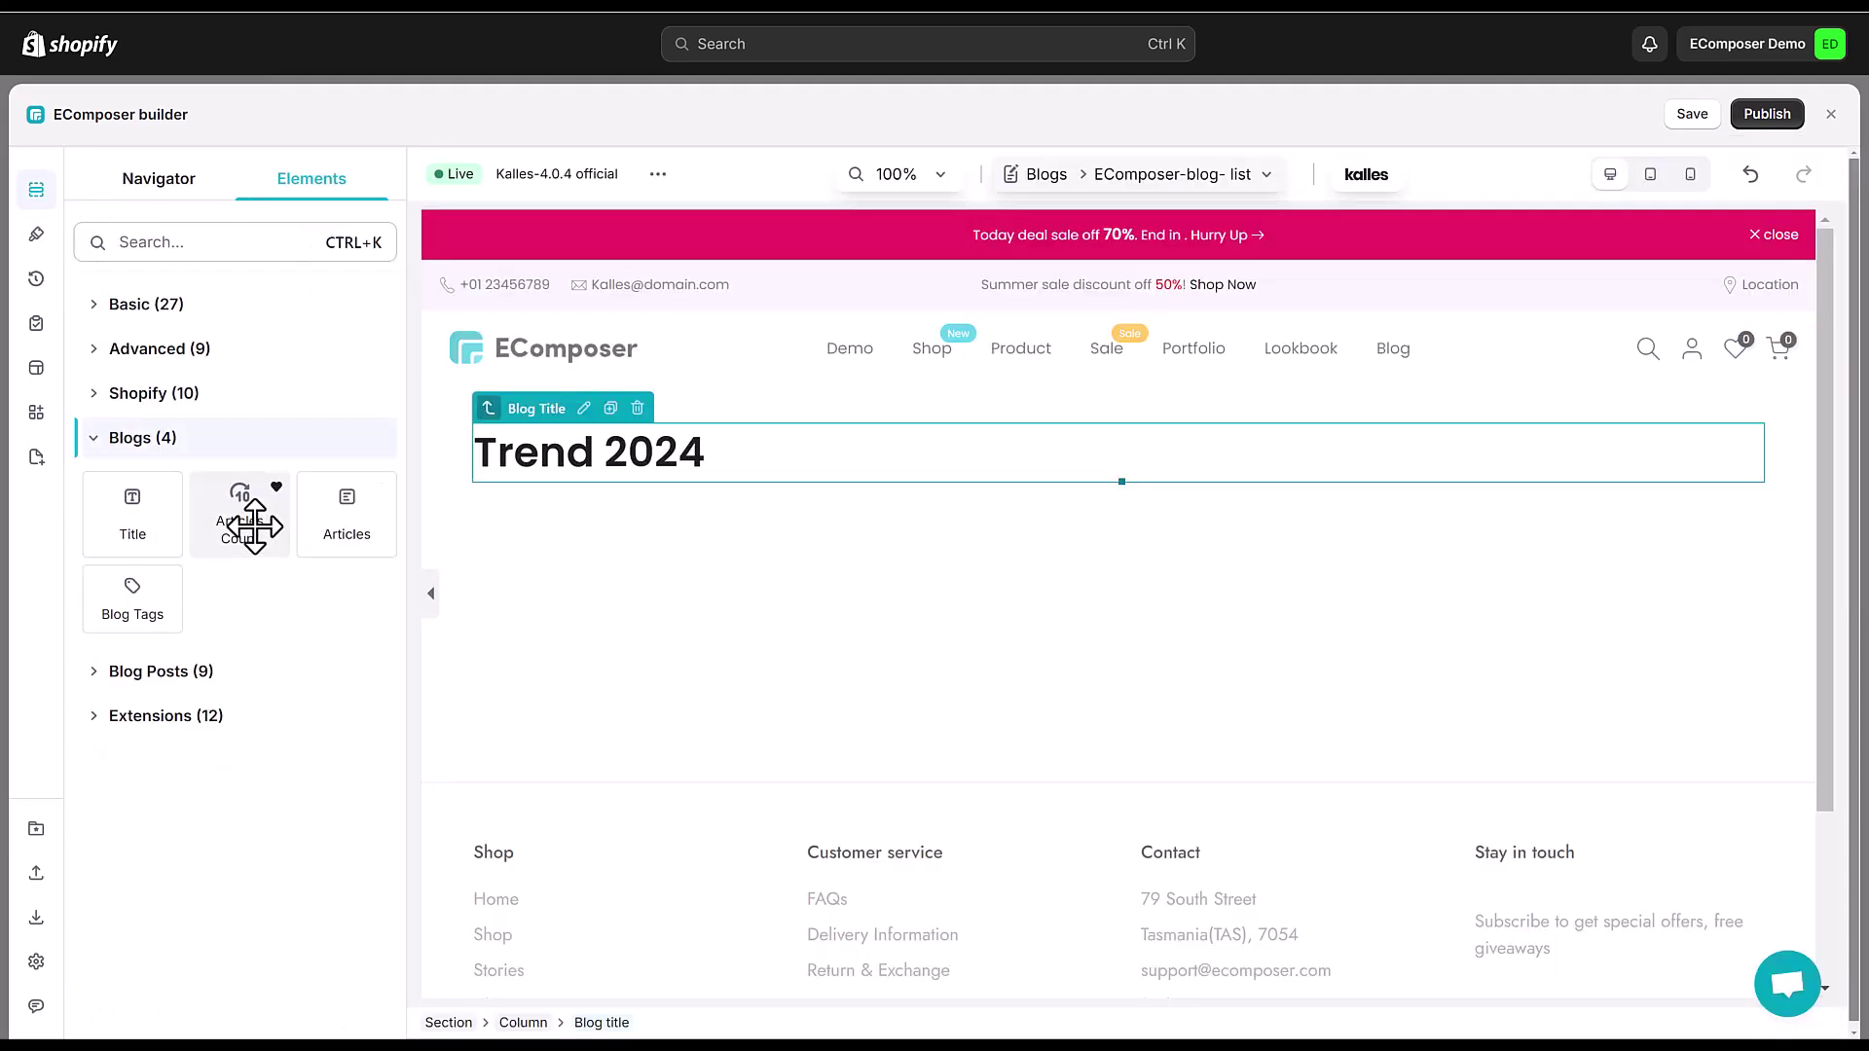
- Add the post count and Blog Tags under the title, tags in a horizontal row with 15px gap
left_click_drag(252, 522, 584, 489)
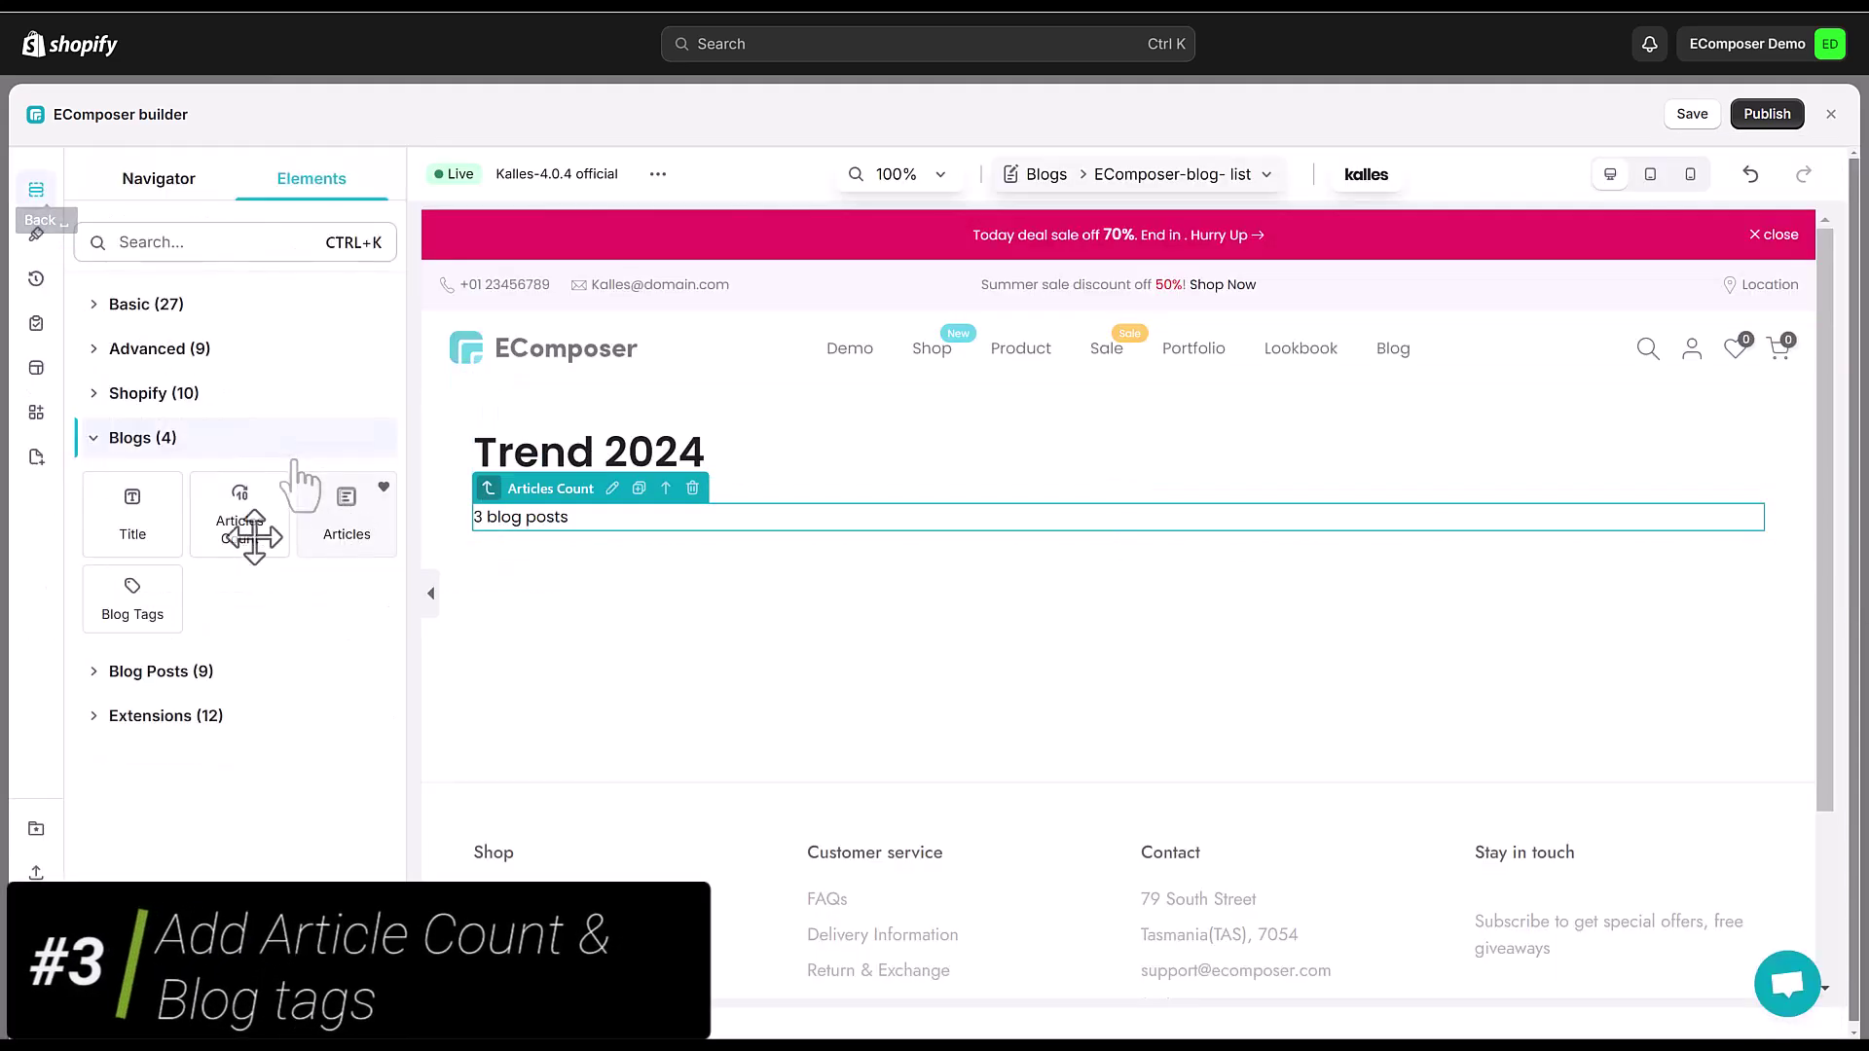
left_click_drag(132, 599, 564, 528)
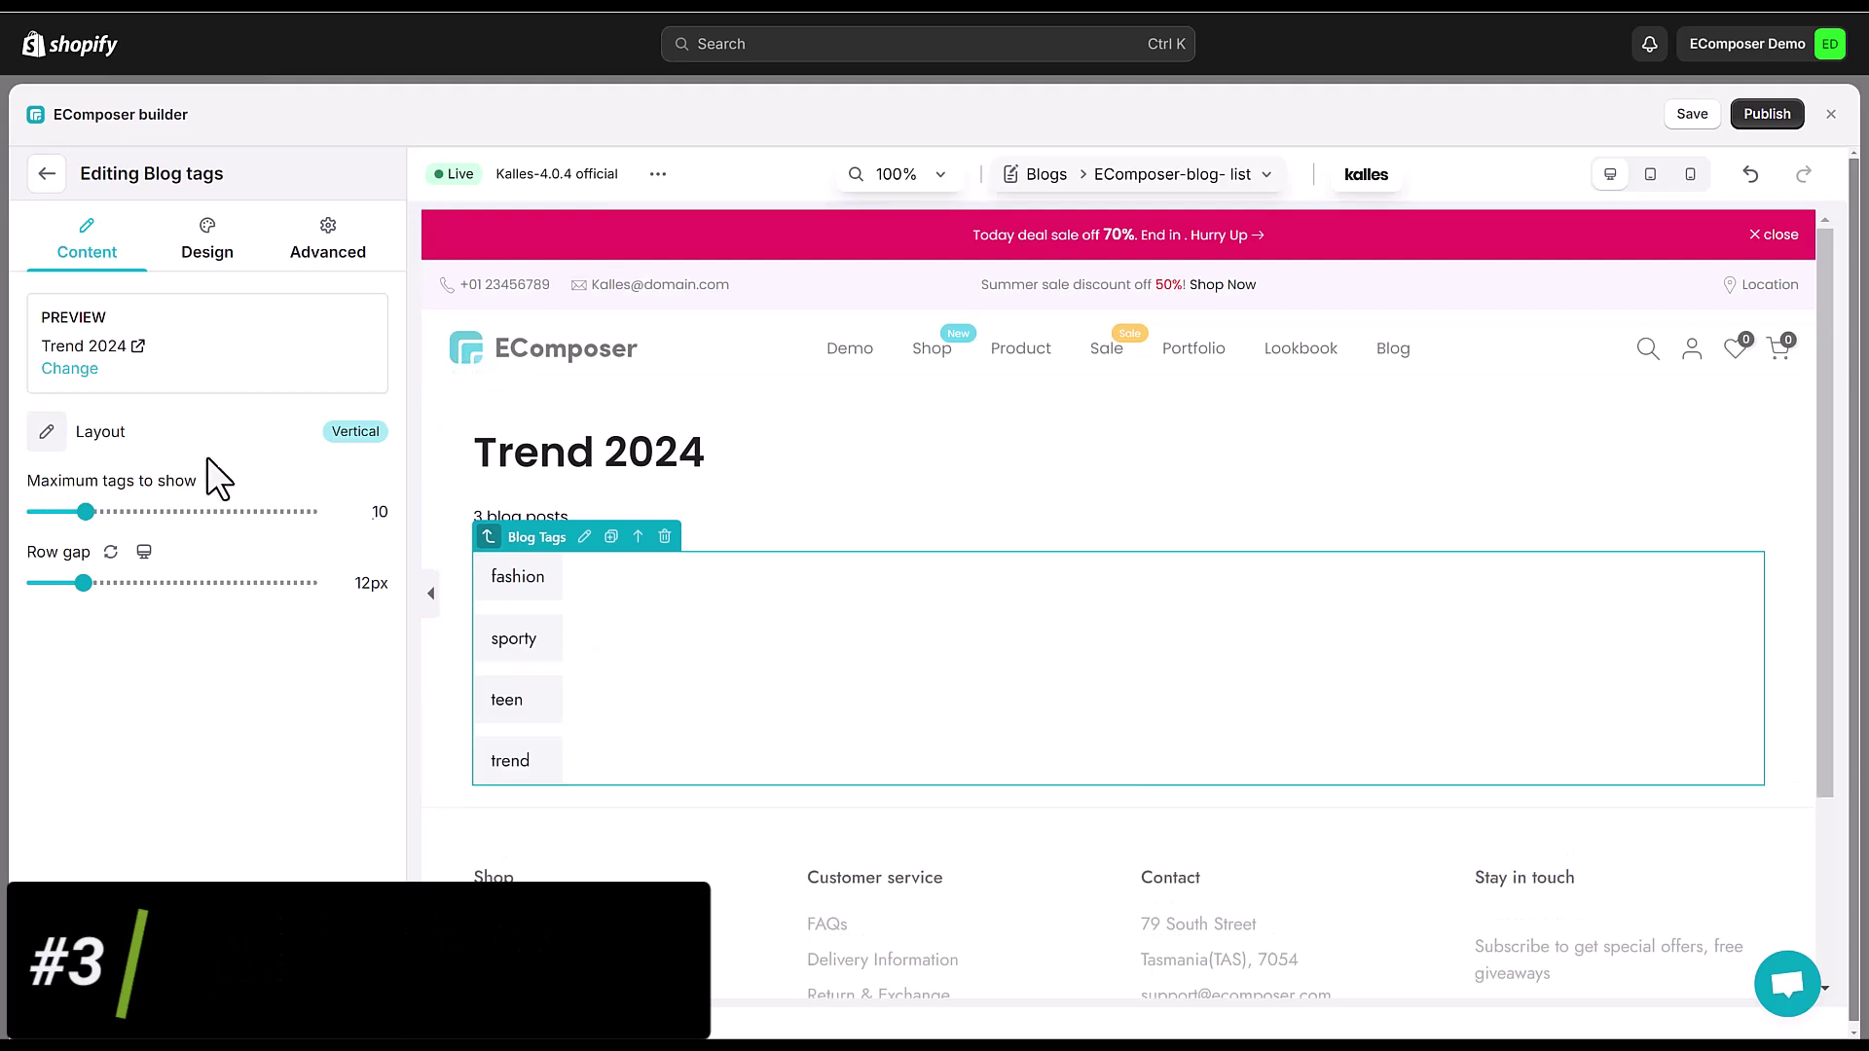
left_click(66, 435)
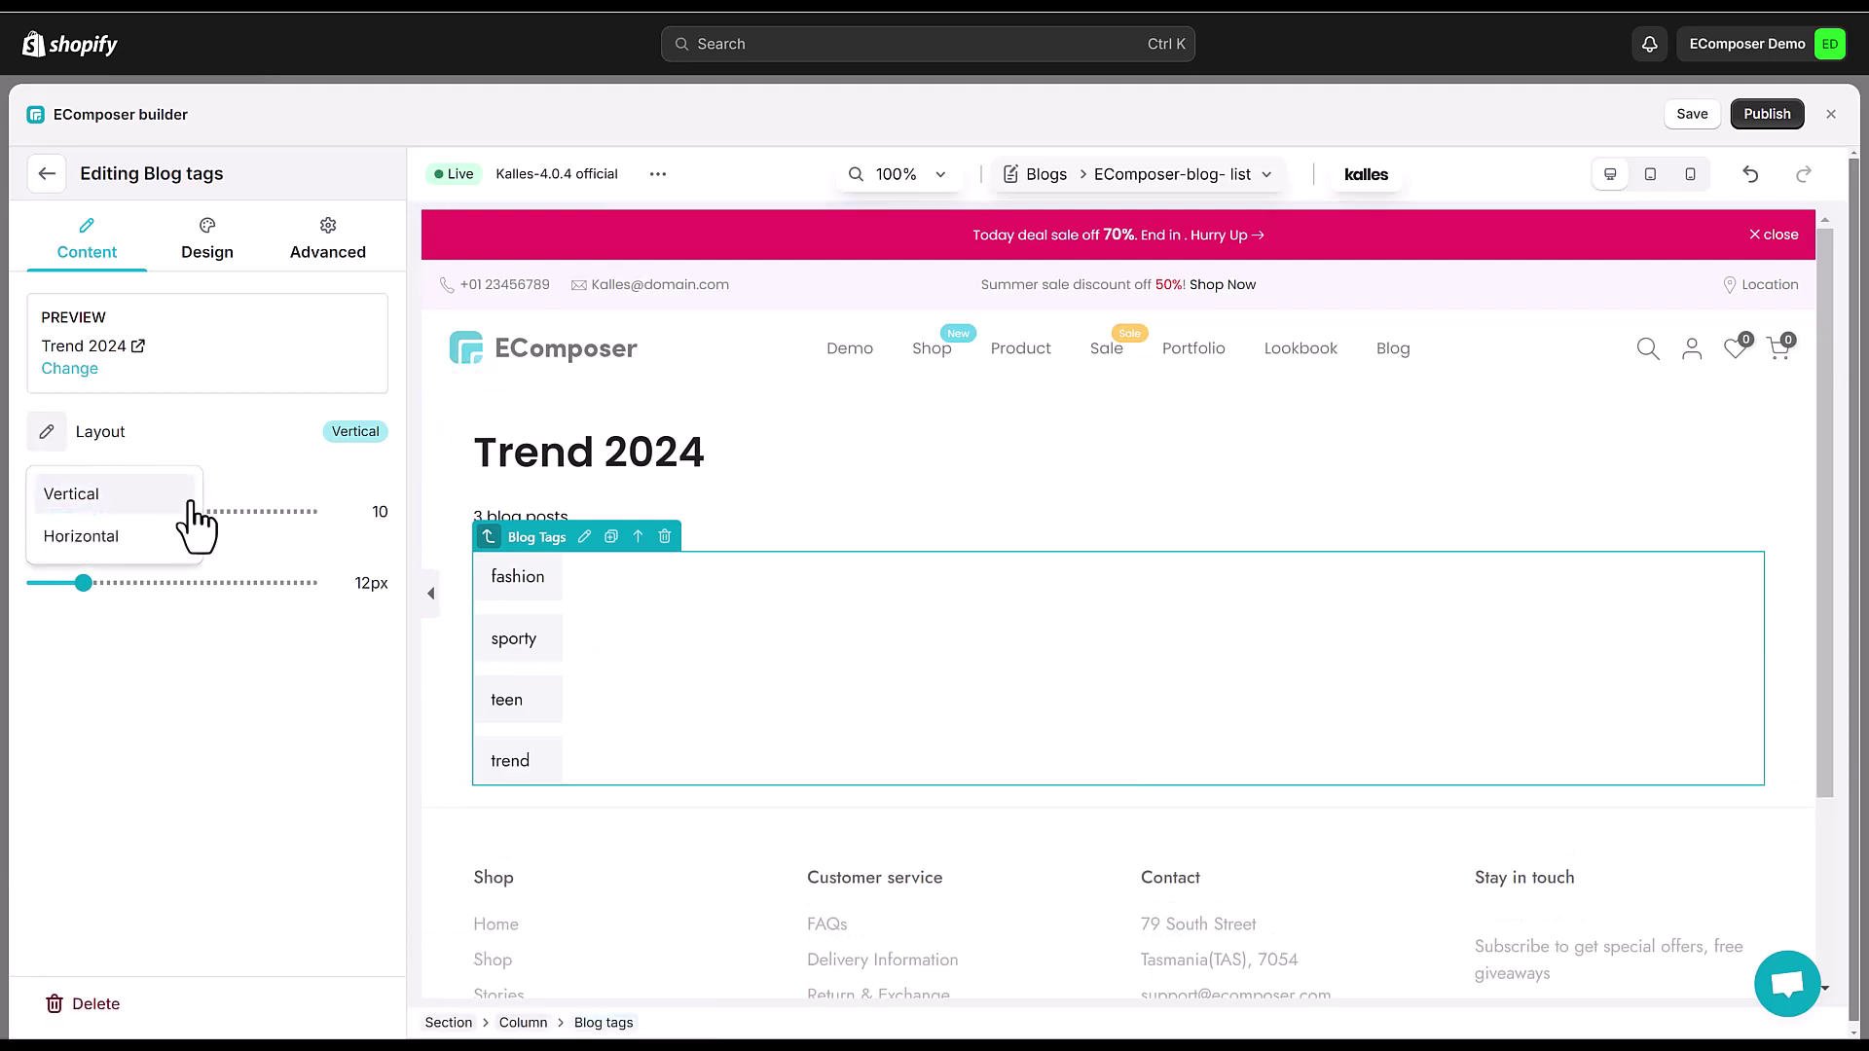
left_click(116, 544)
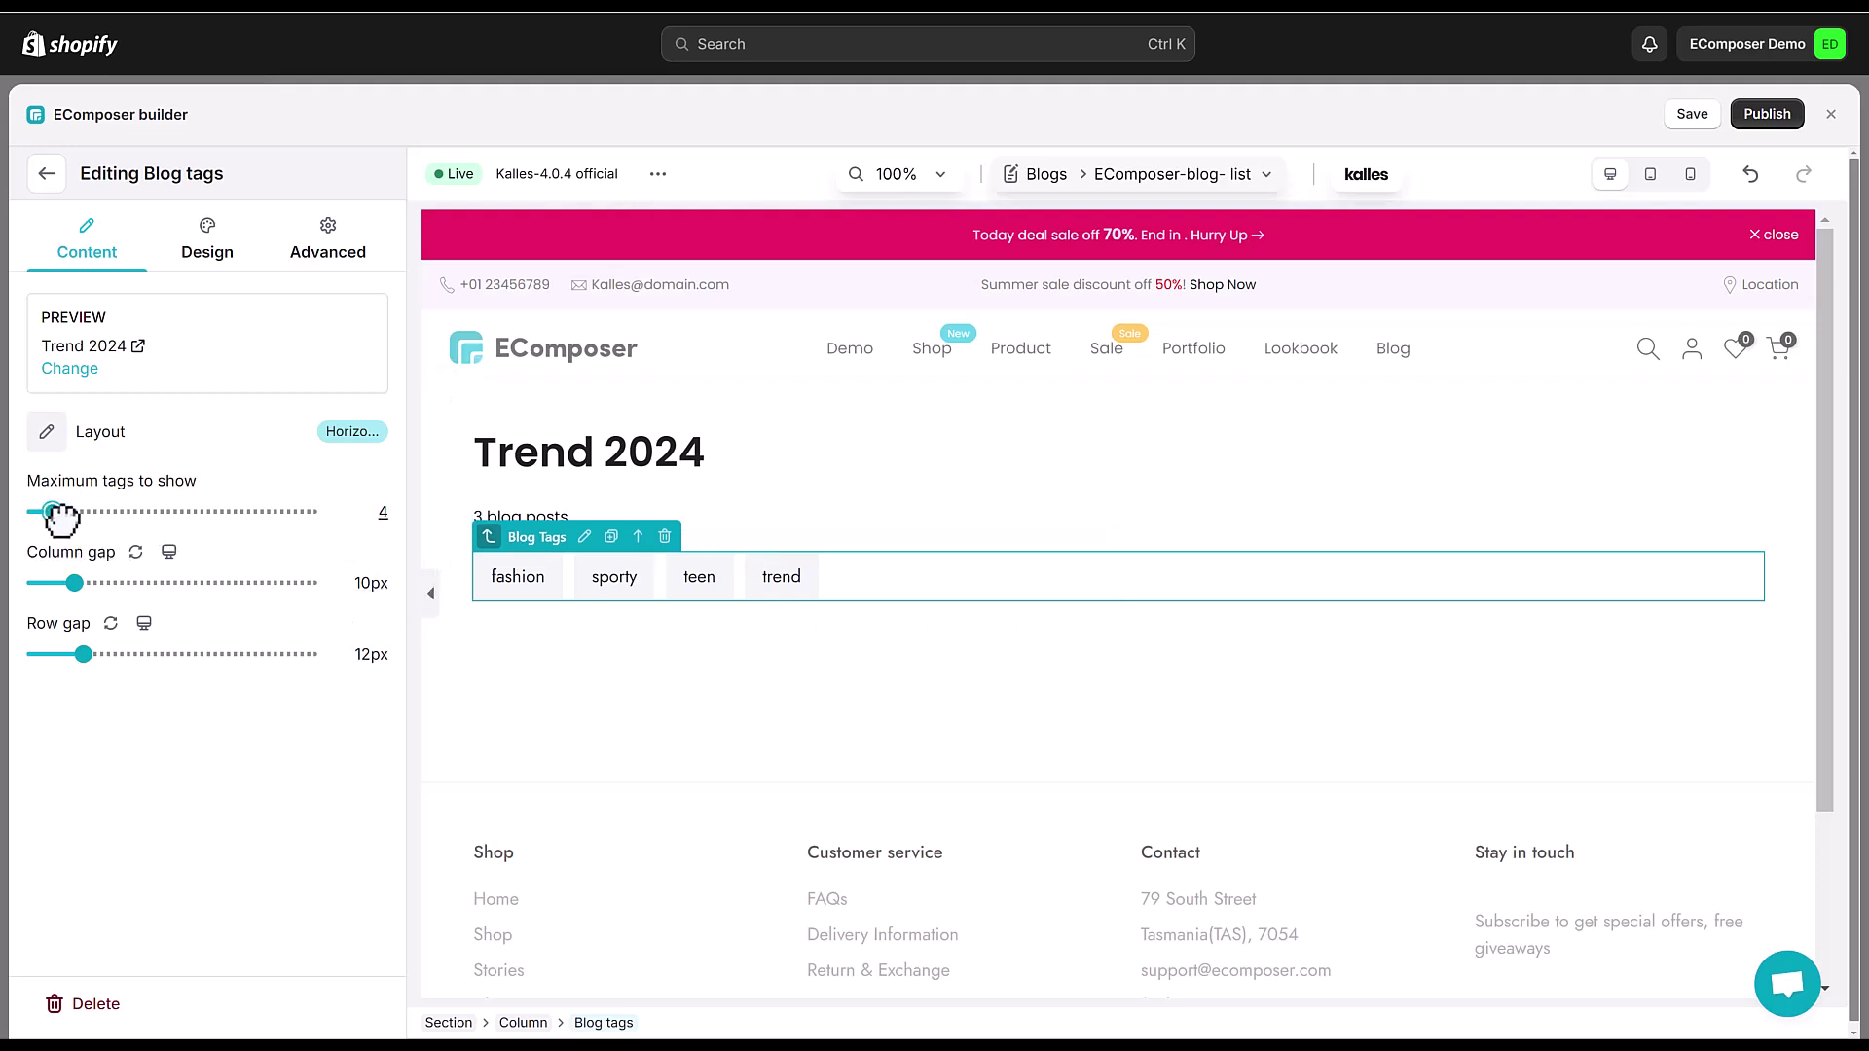
left_click_drag(75, 583, 96, 582)
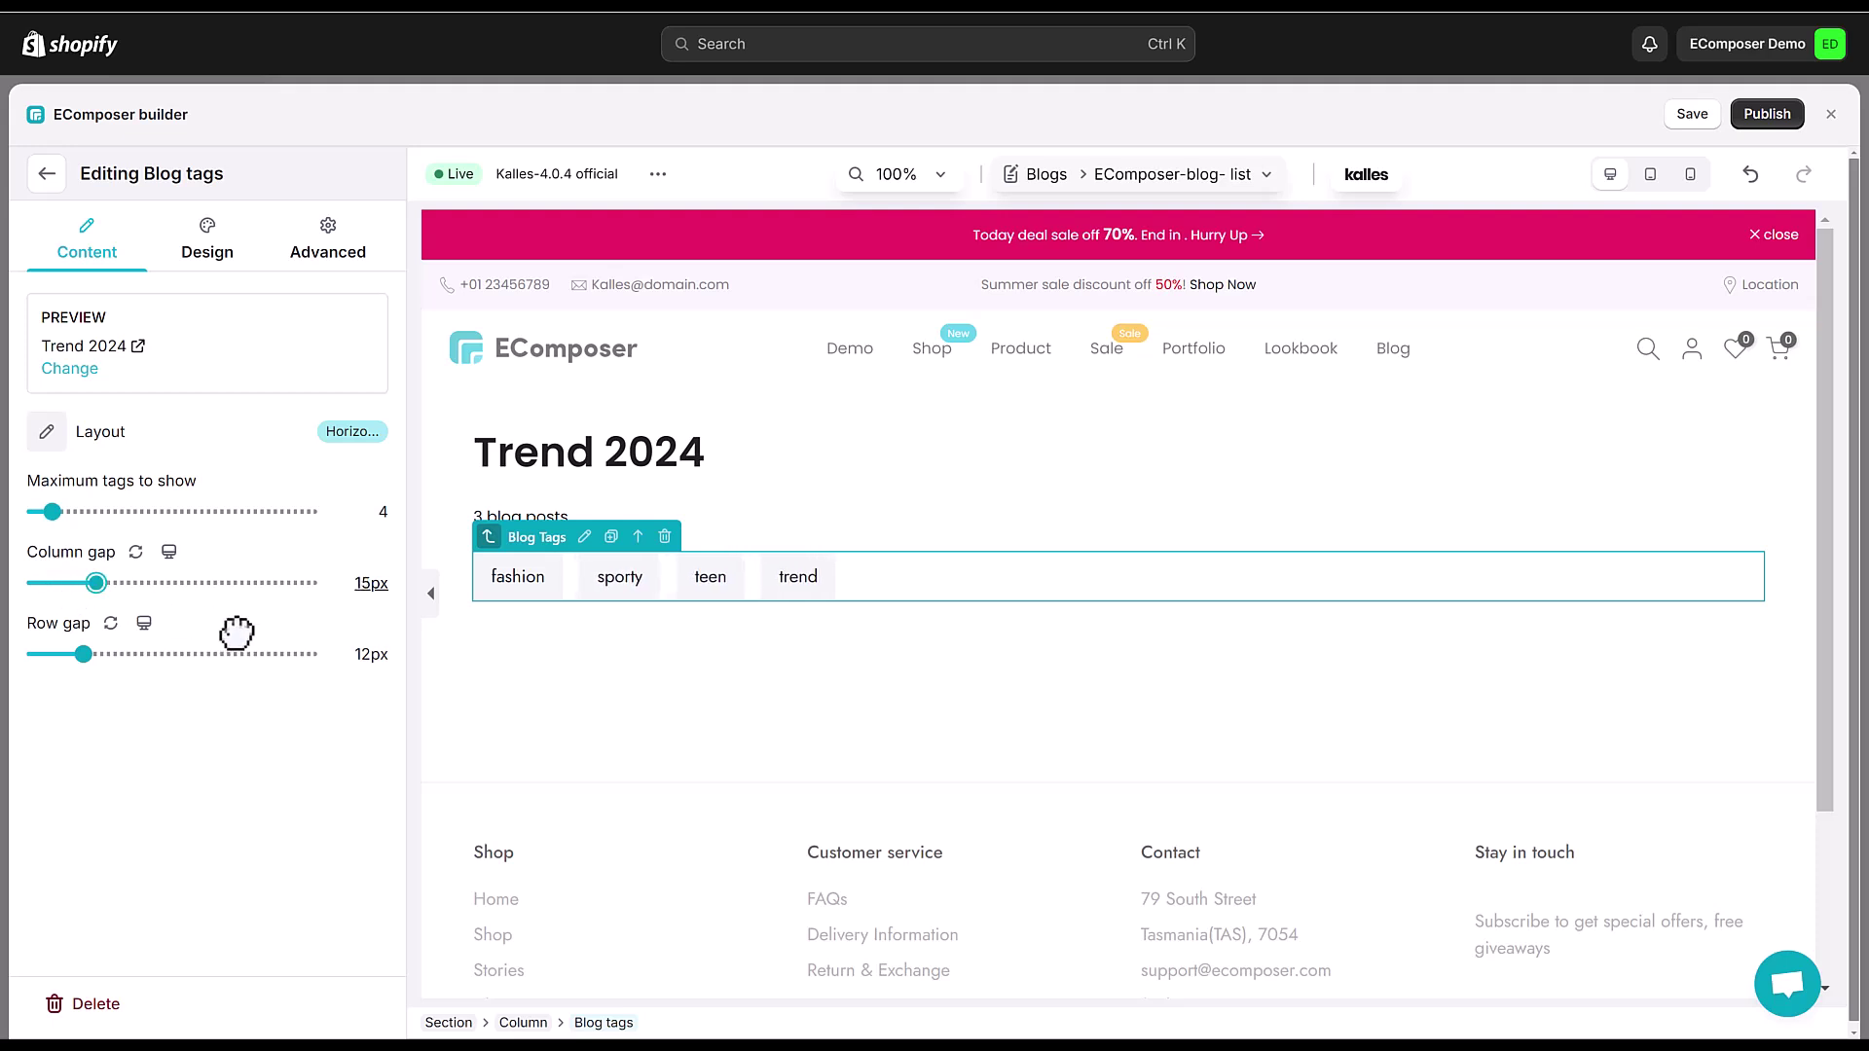
- Add a new section below the tags and drop an Articles list into it
left_click(48, 179)
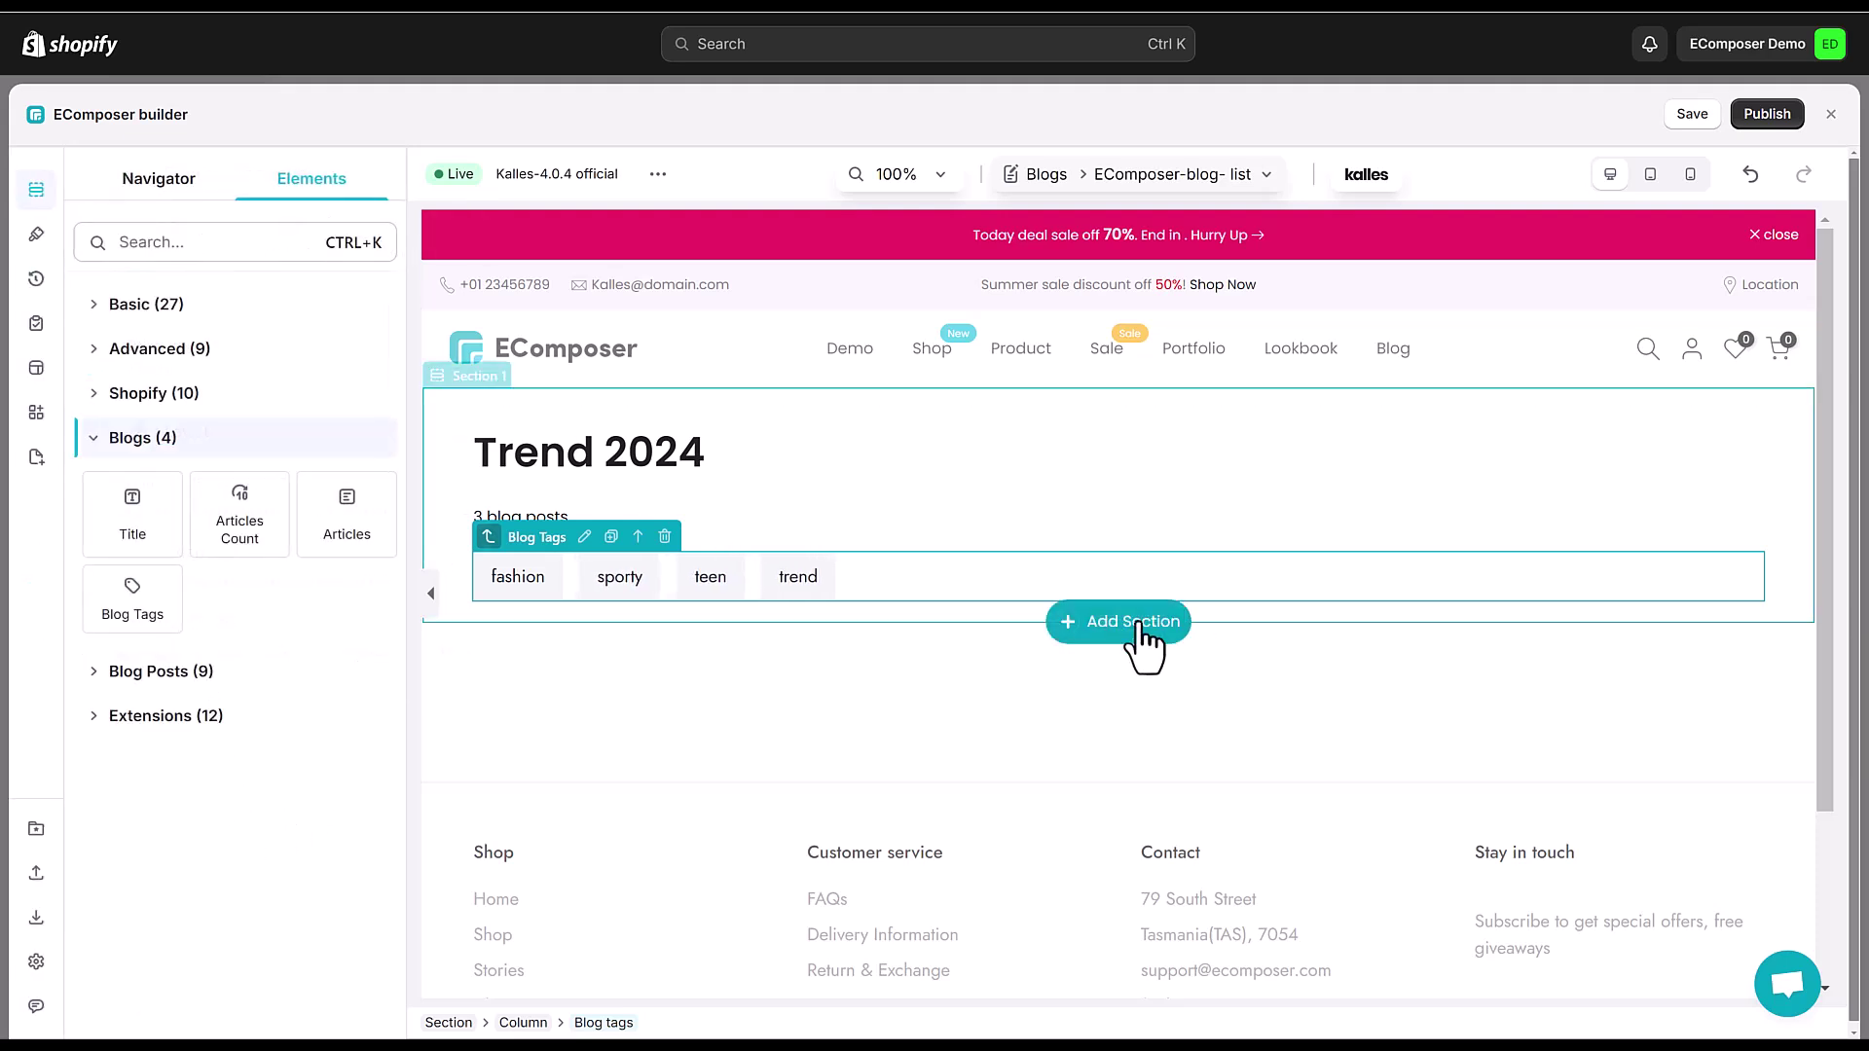
left_click(1114, 622)
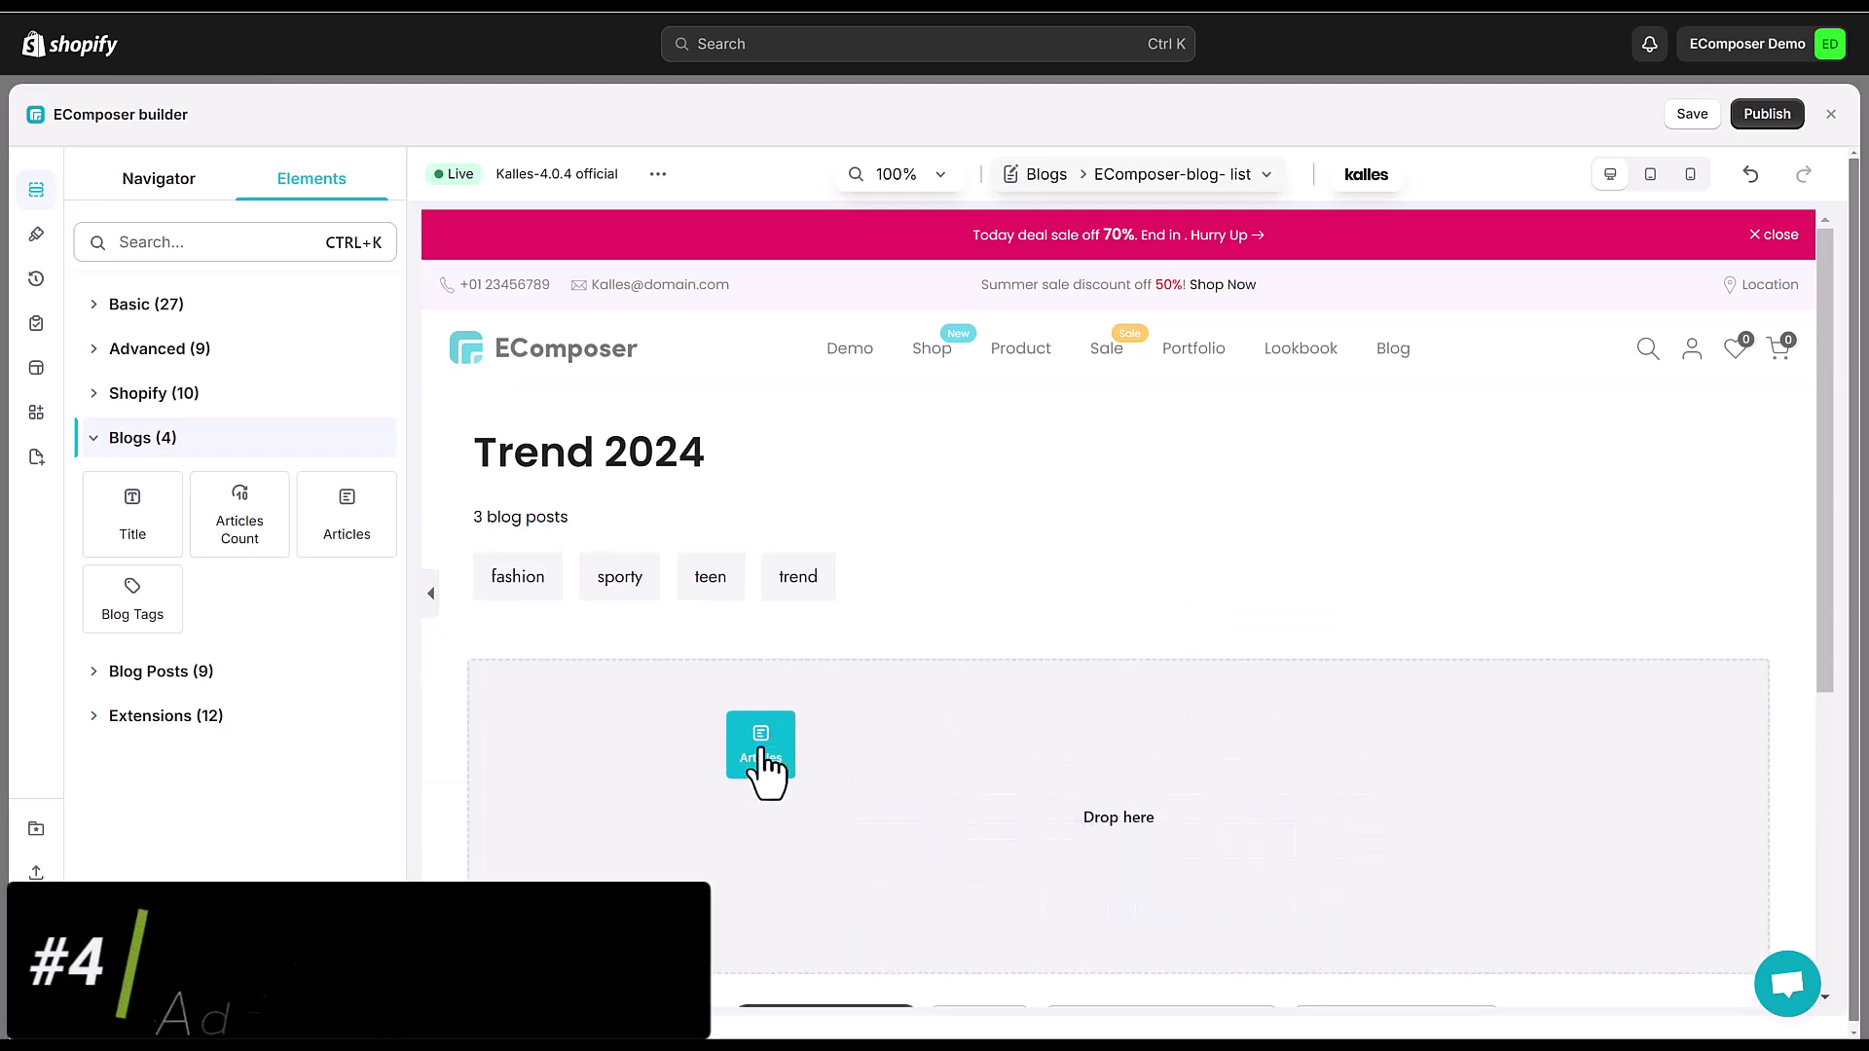
left_click_drag(339, 514, 755, 752)
left_click(69, 368)
left_click(92, 404)
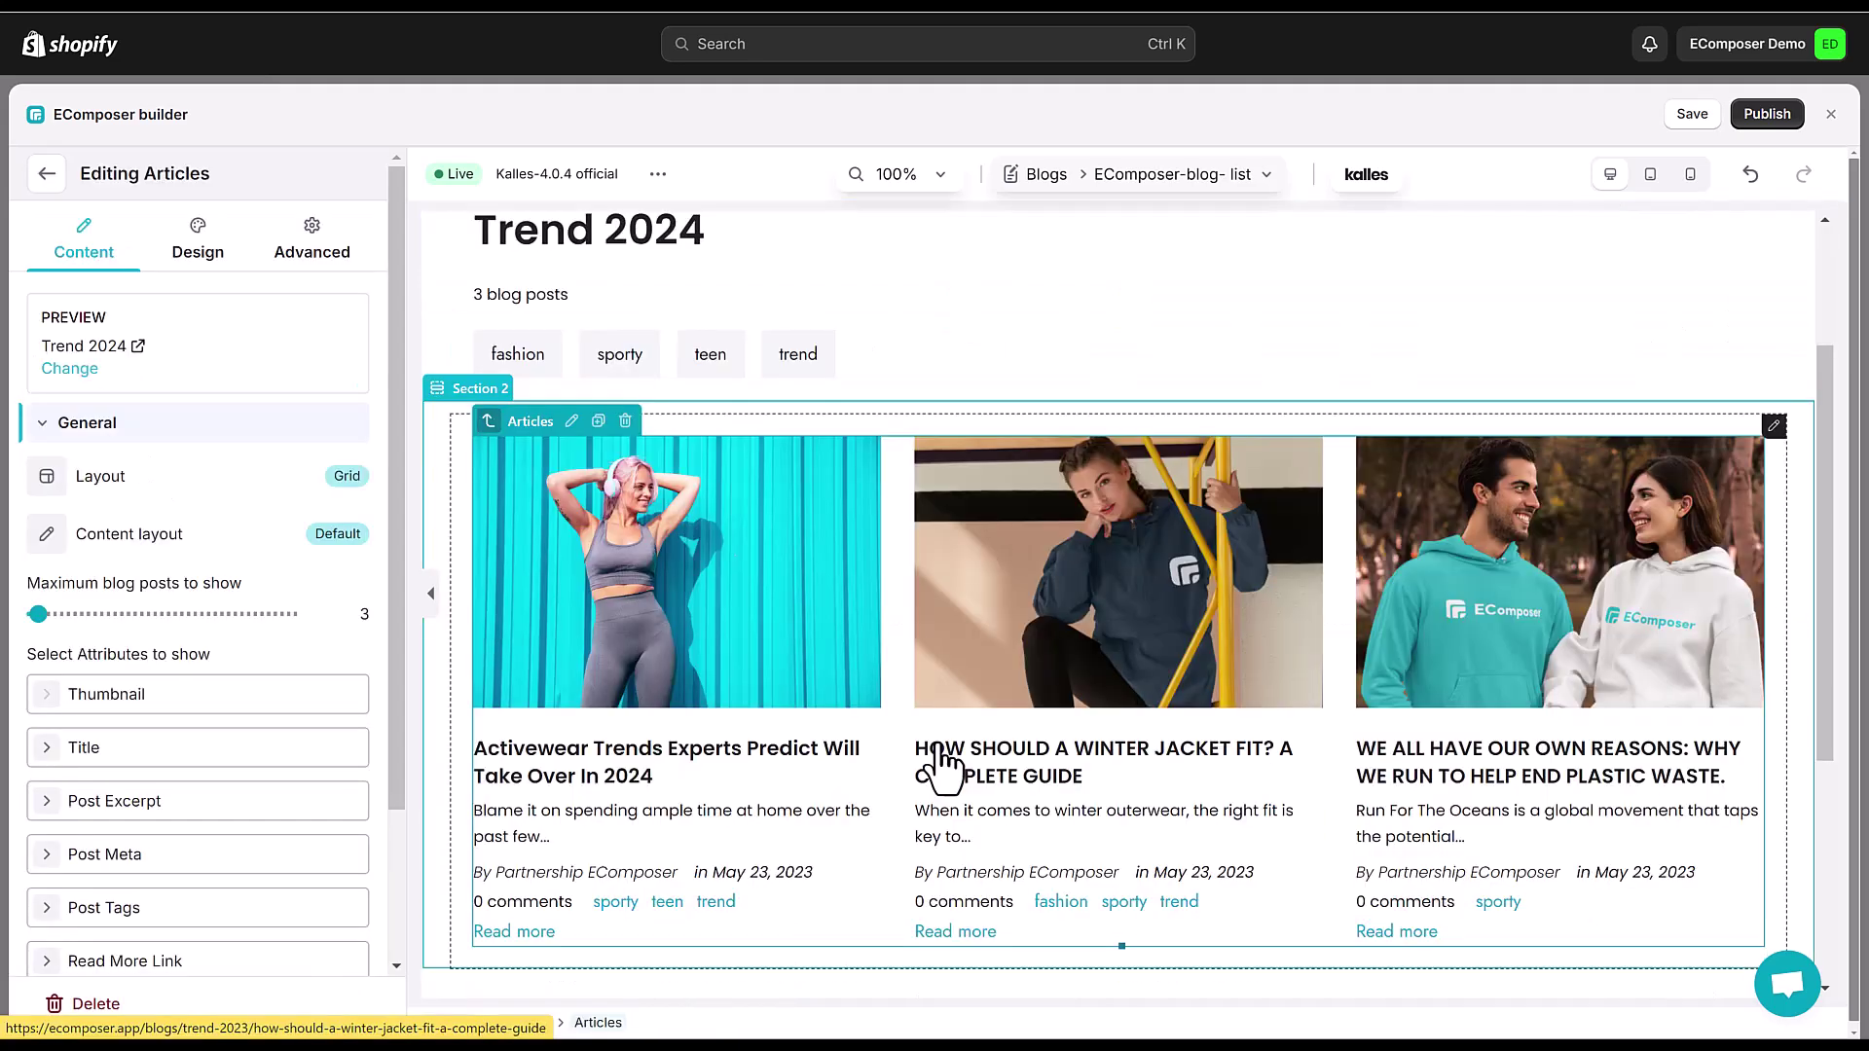
- Keep the Articles layout as Grid, trying Horizontal content layout before reverting to Vertical
left_click(50, 479)
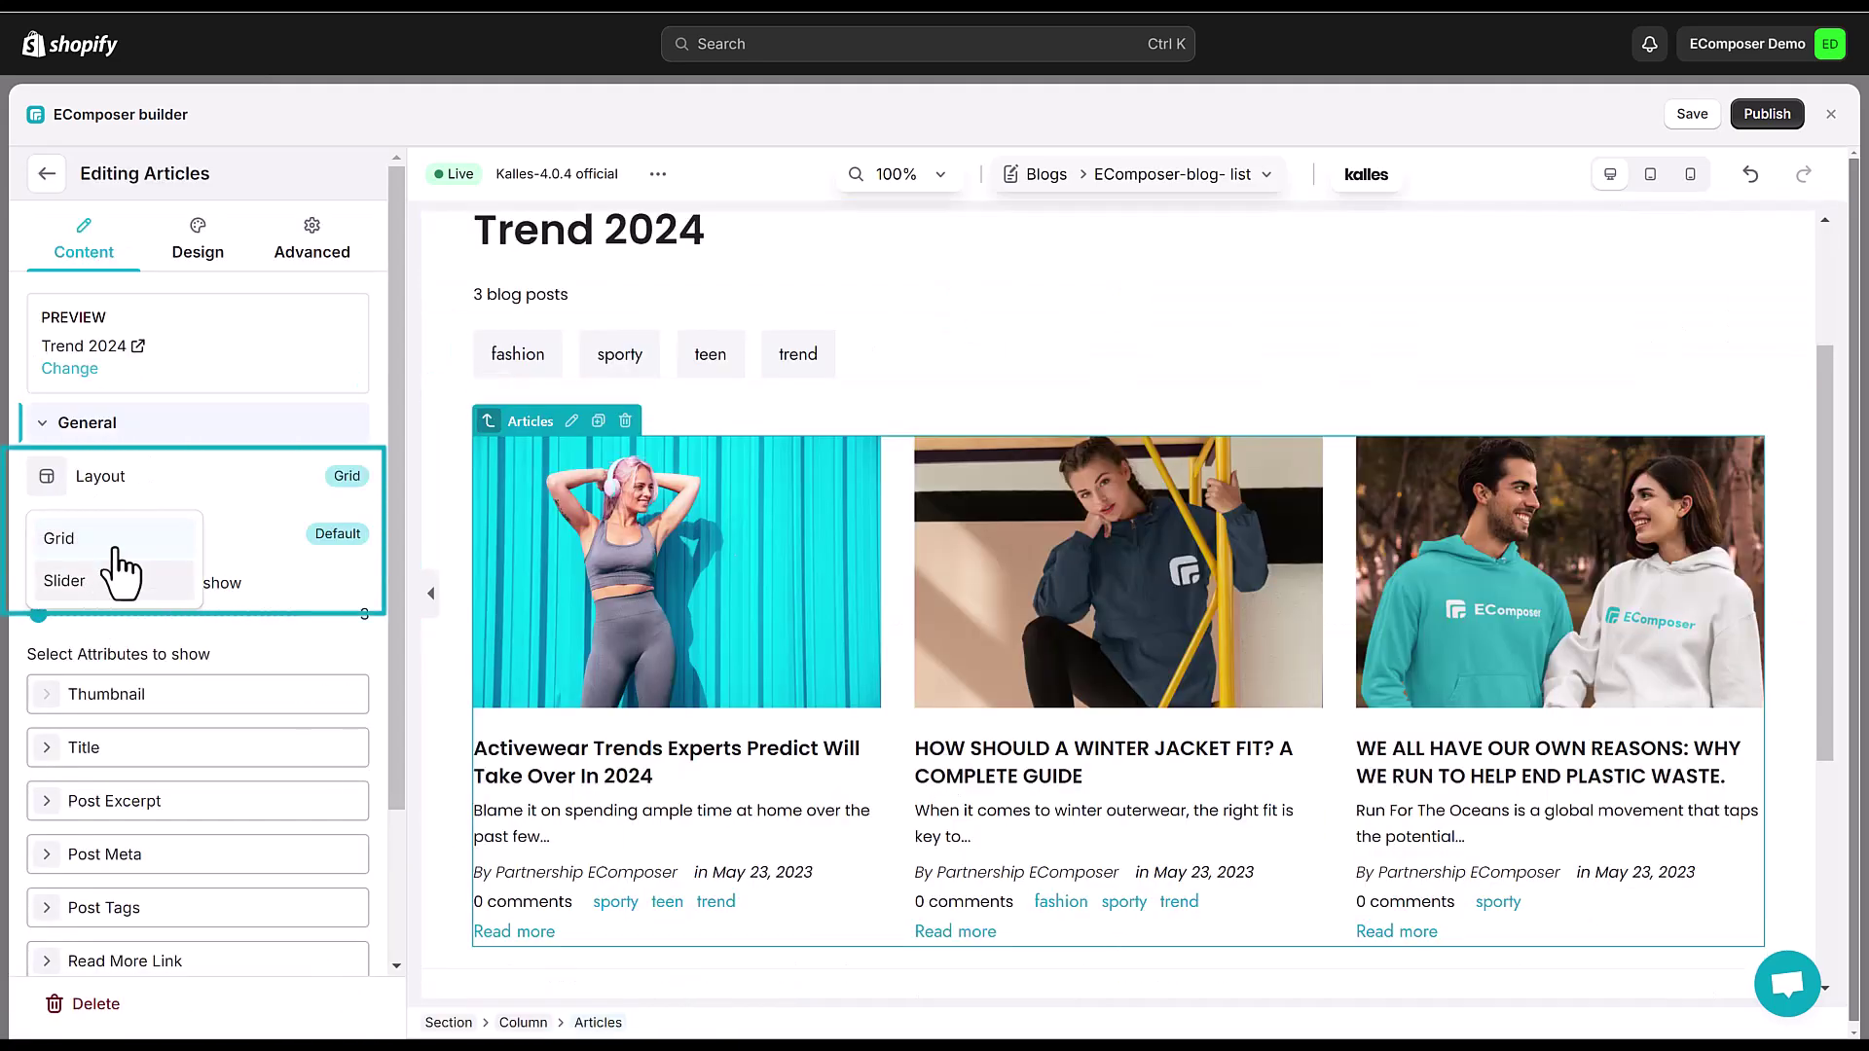
left_click(217, 489)
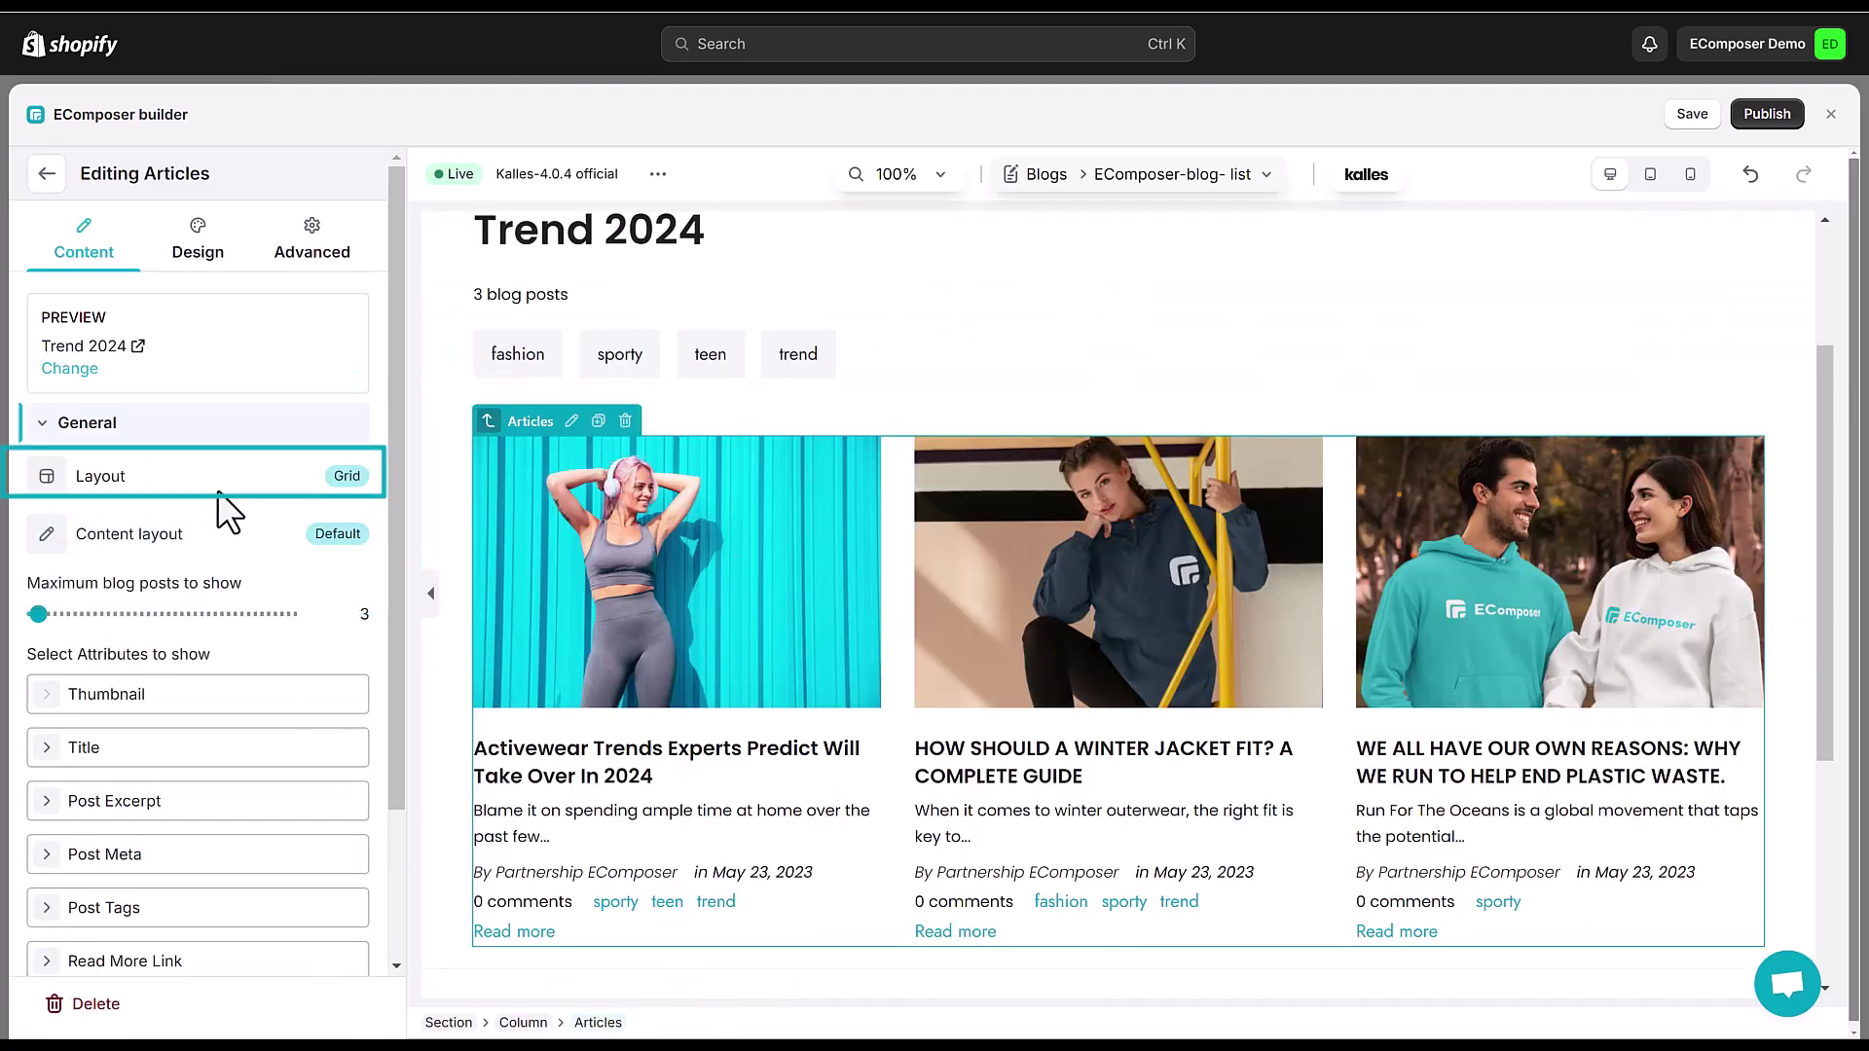
left_click(50, 540)
left_click(118, 595)
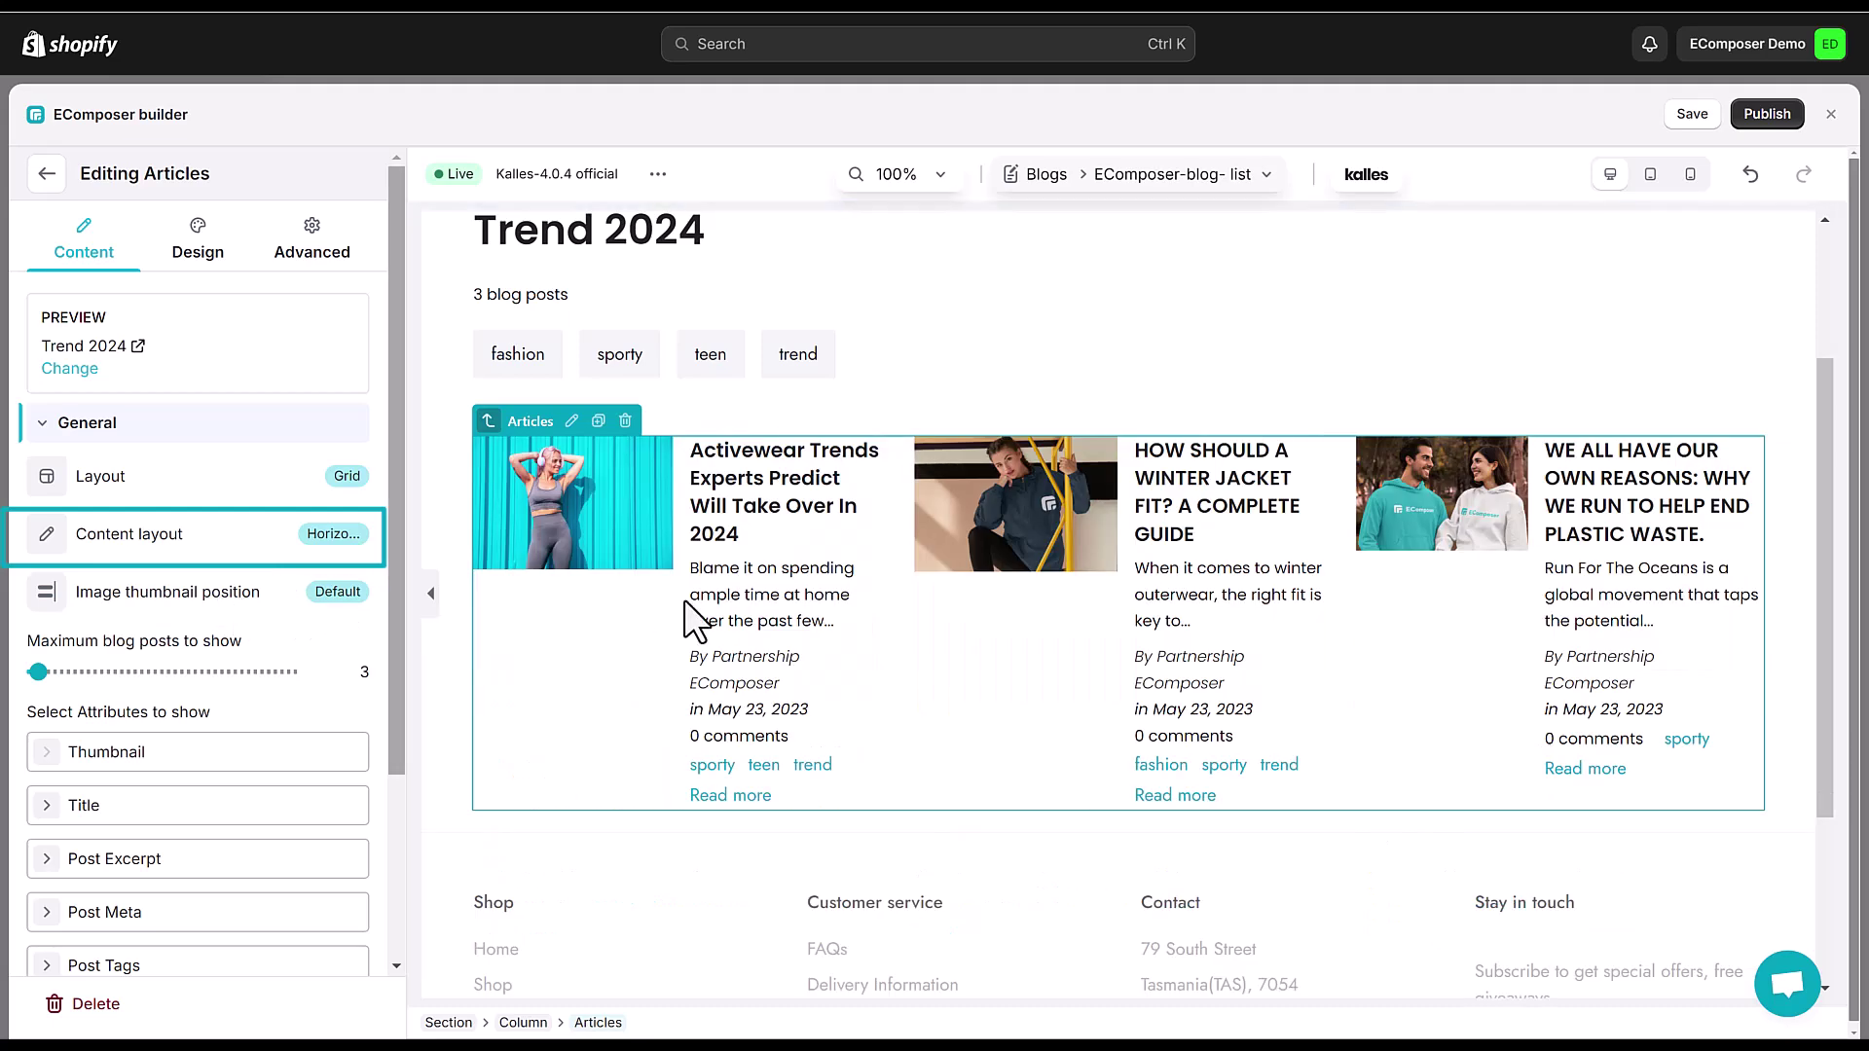
left_click(49, 536)
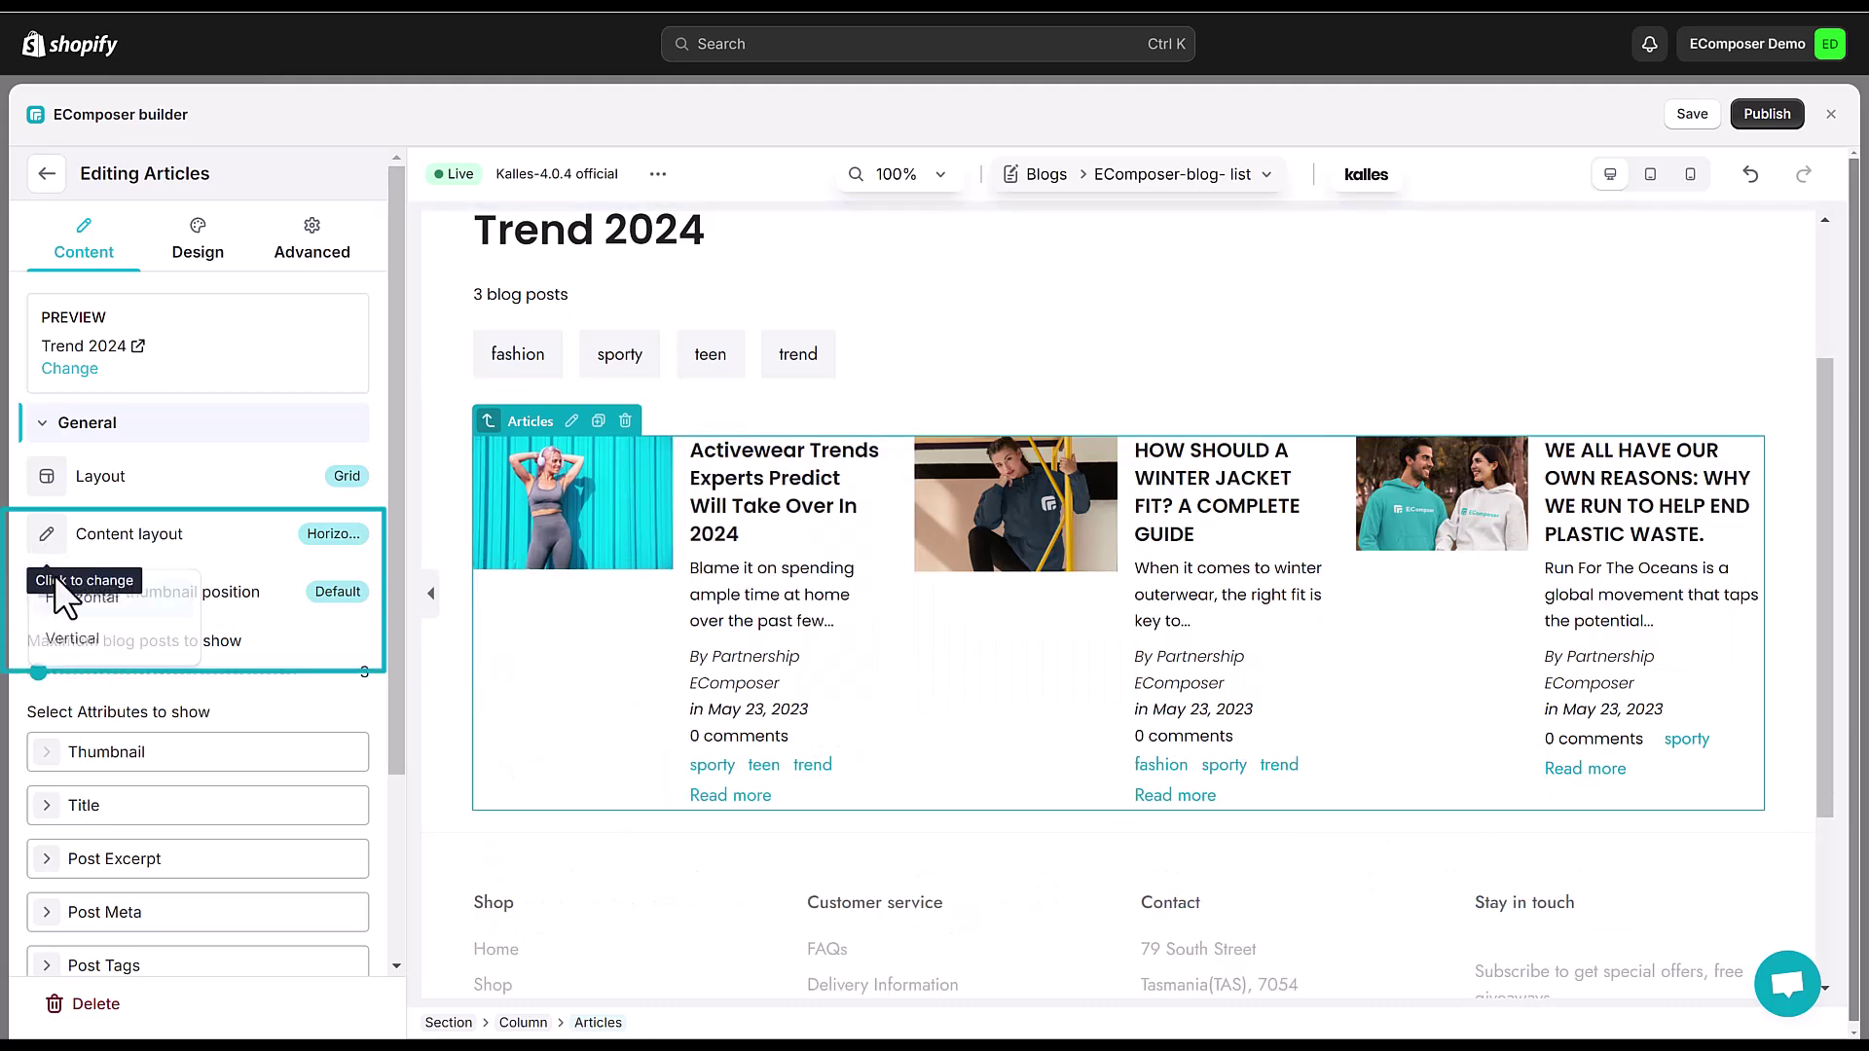
left_click(74, 640)
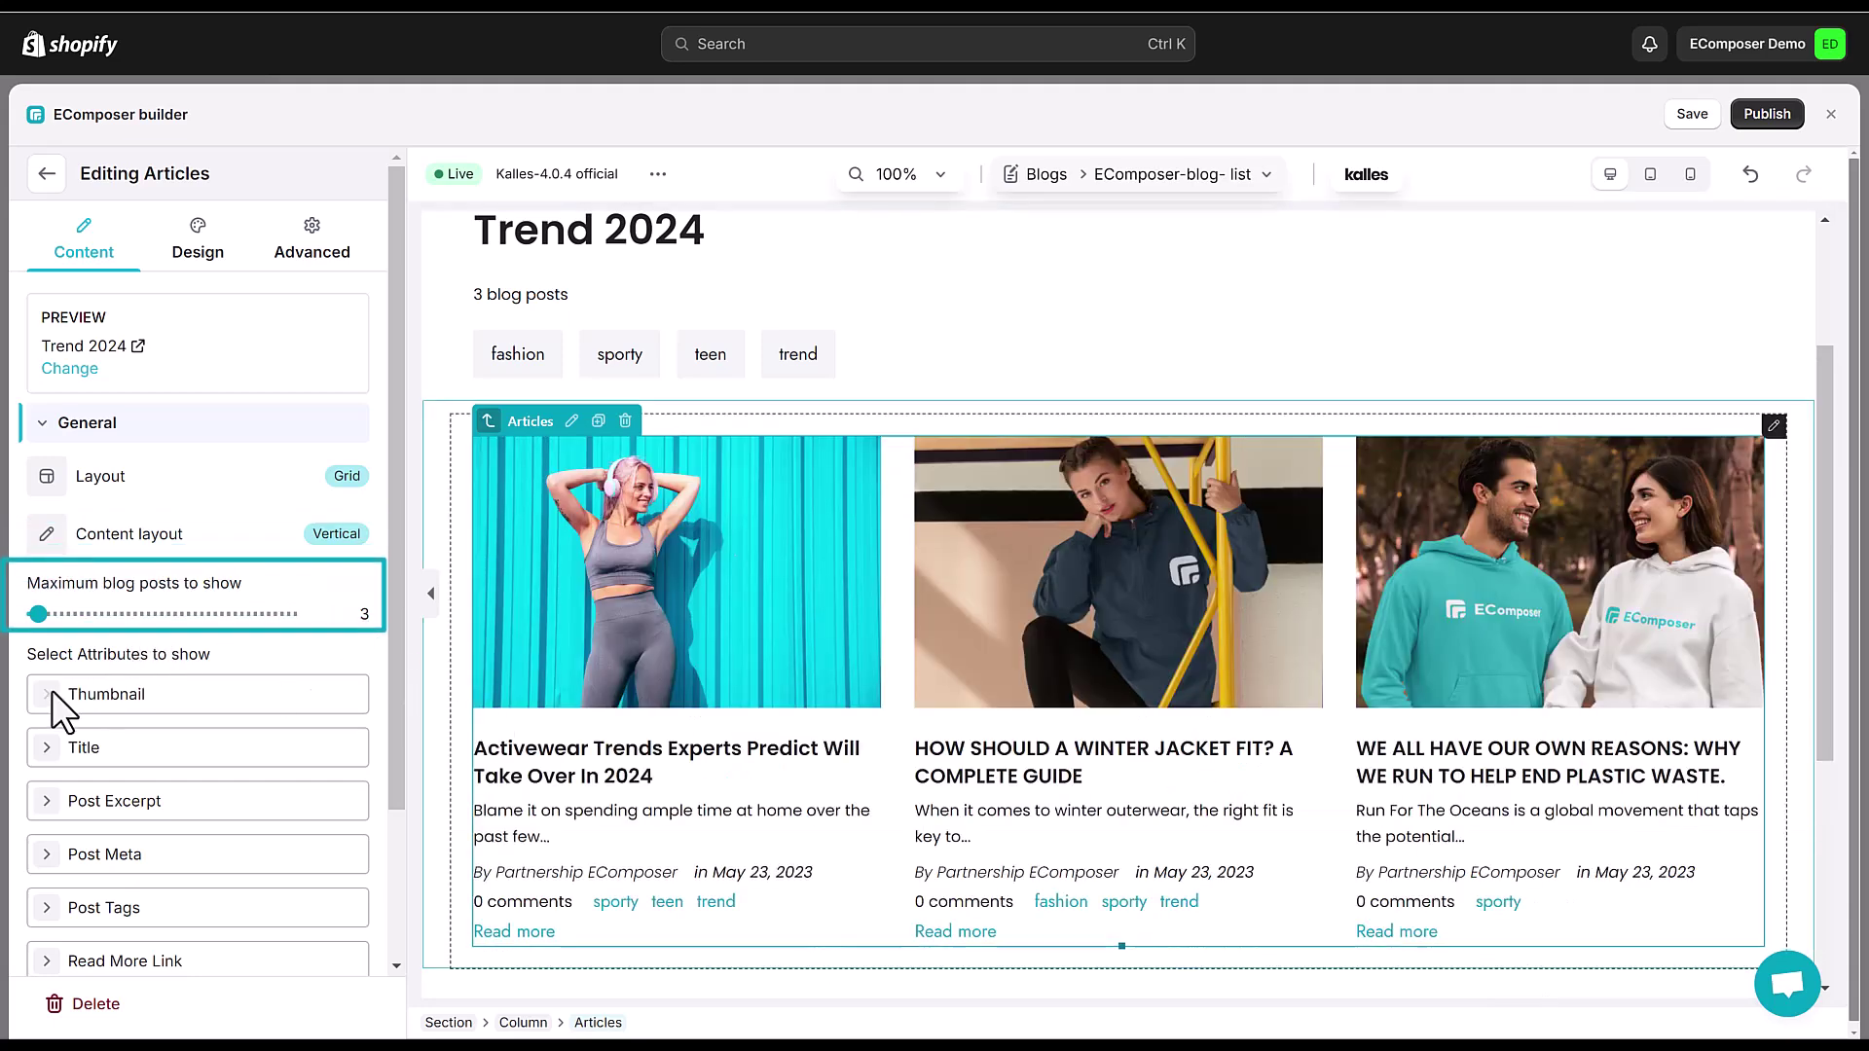
mouse_move(153, 692)
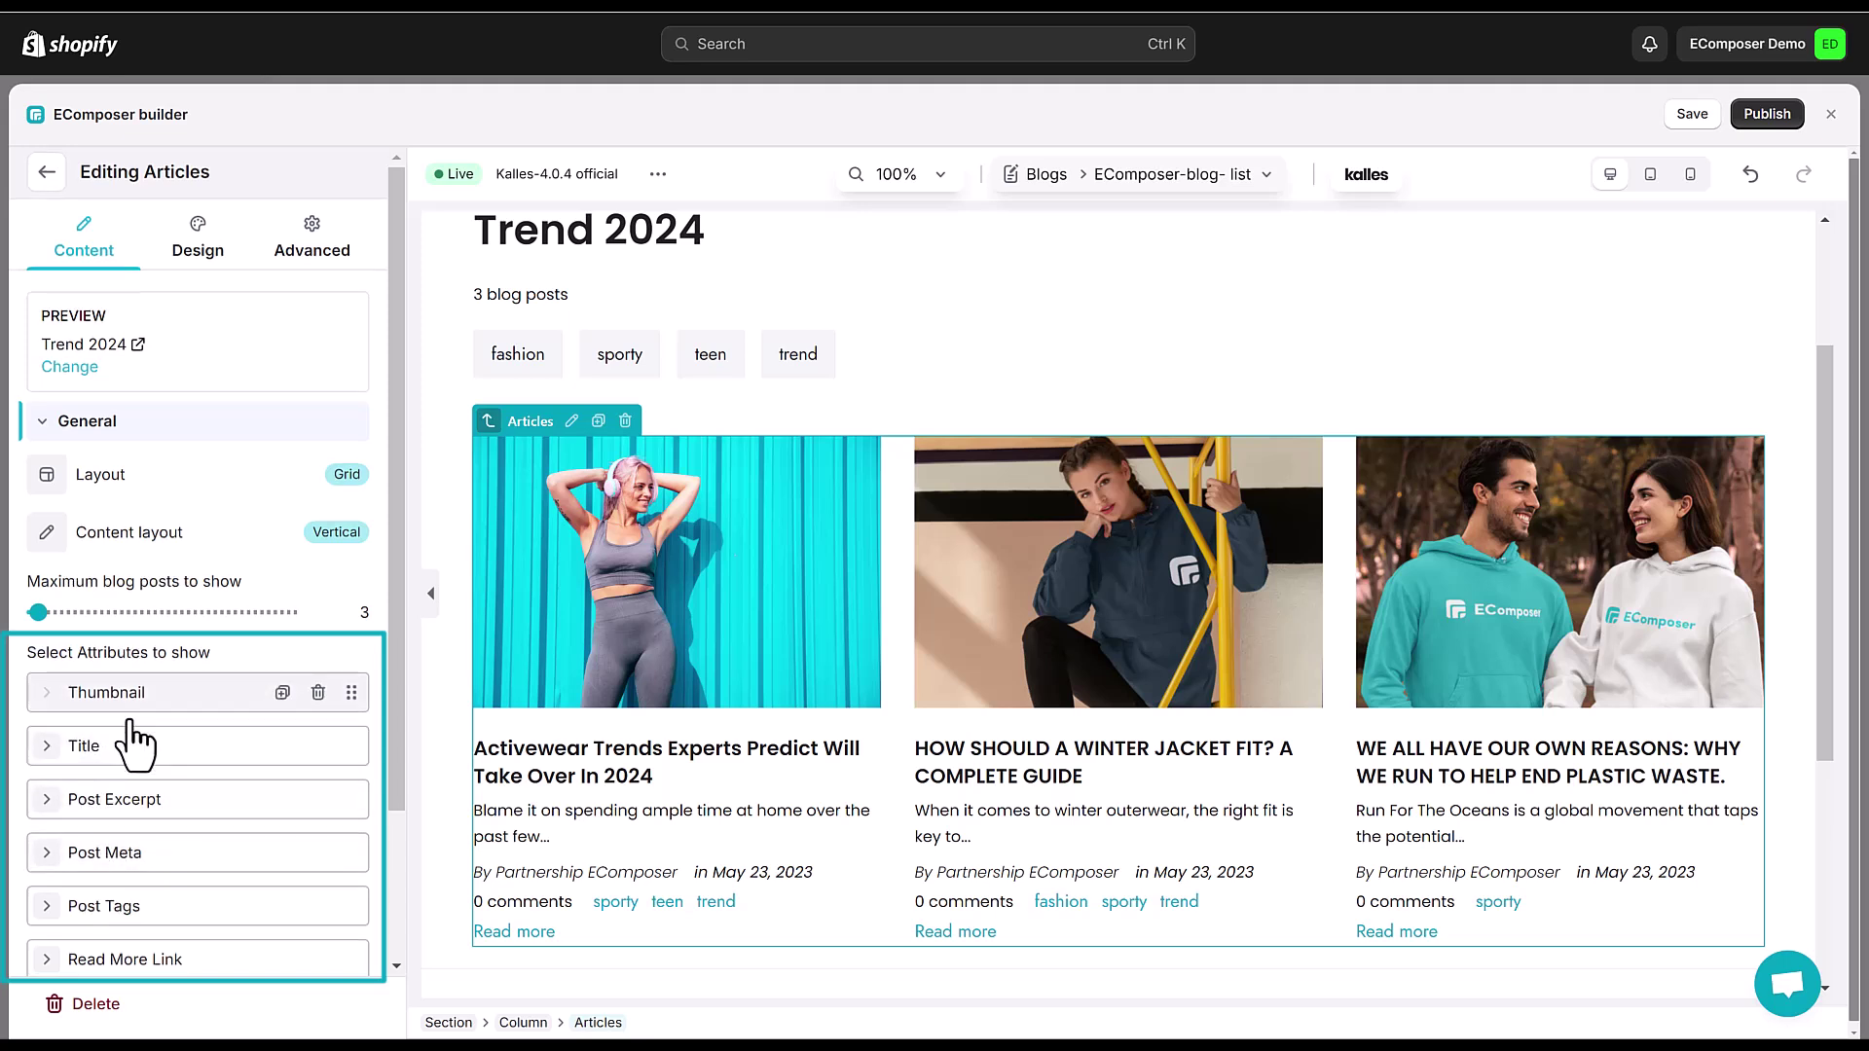
scroll(146, 795, "down", 2)
- Add a Category item to each post, positioned just below the thumbnail
left_click(88, 823)
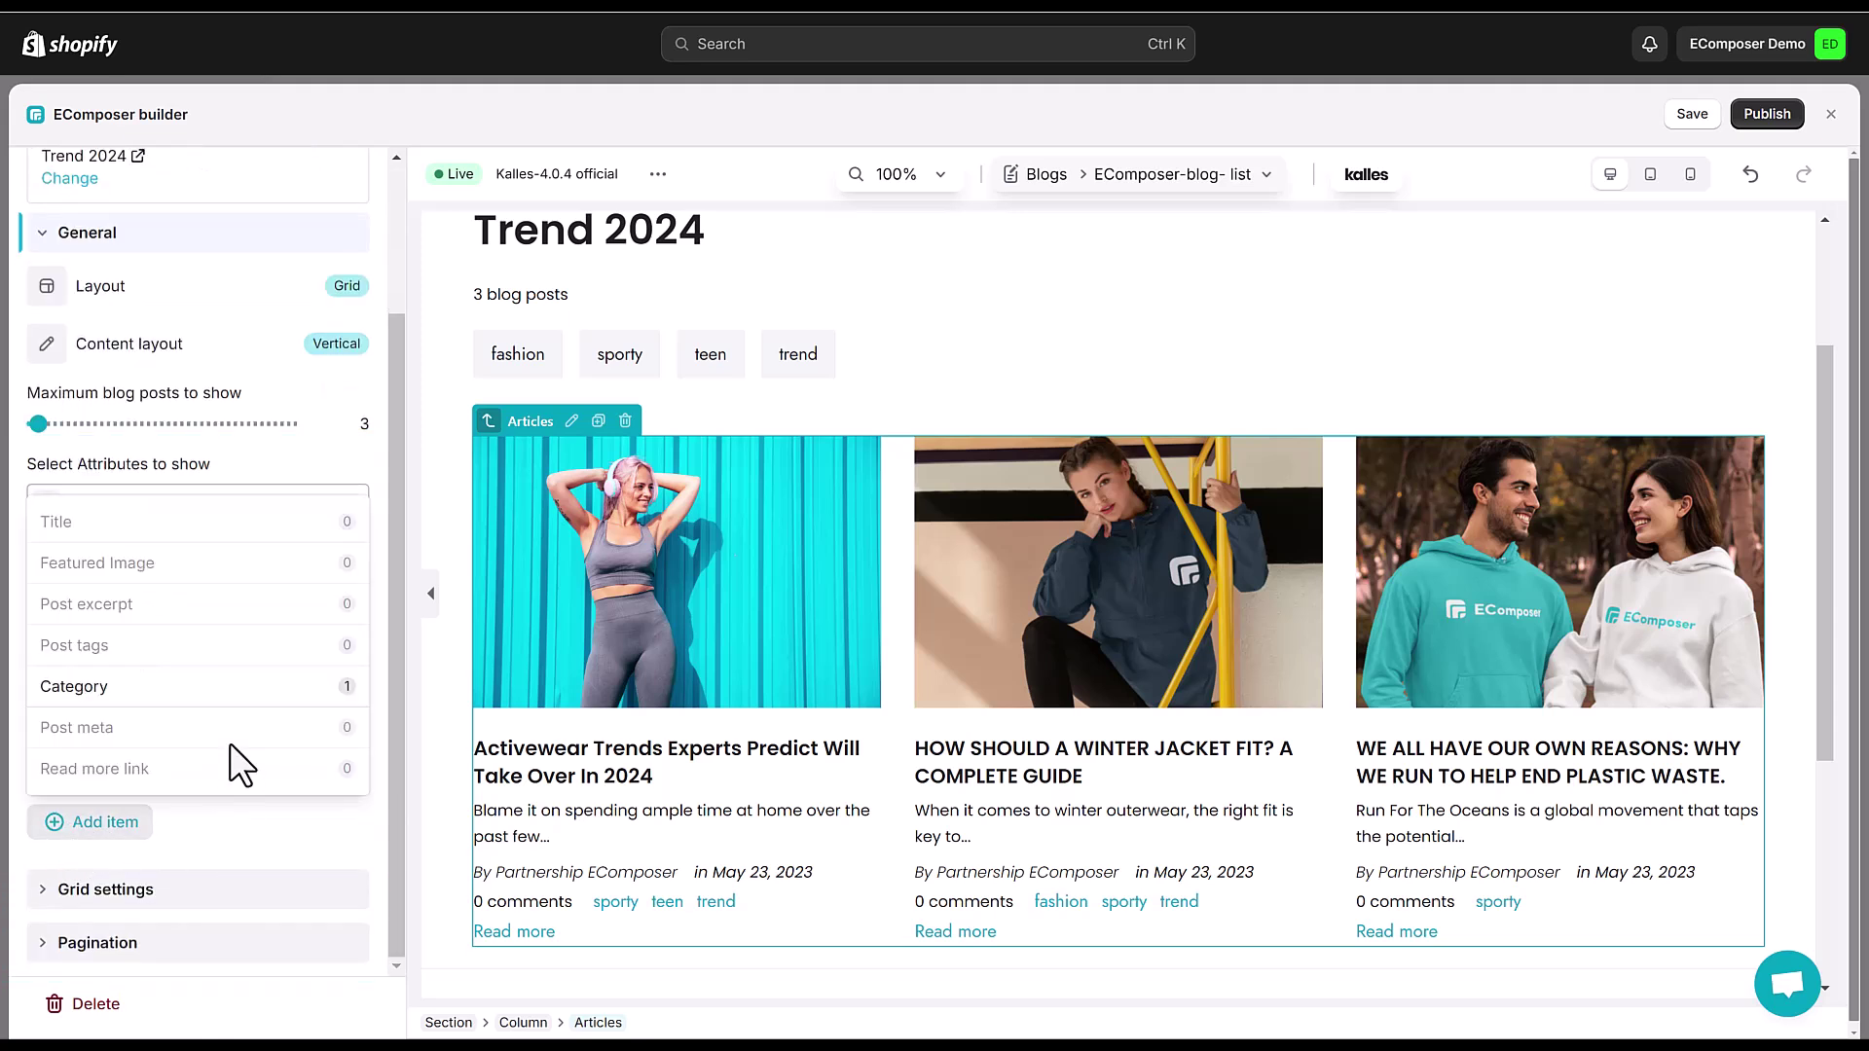
left_click(274, 694)
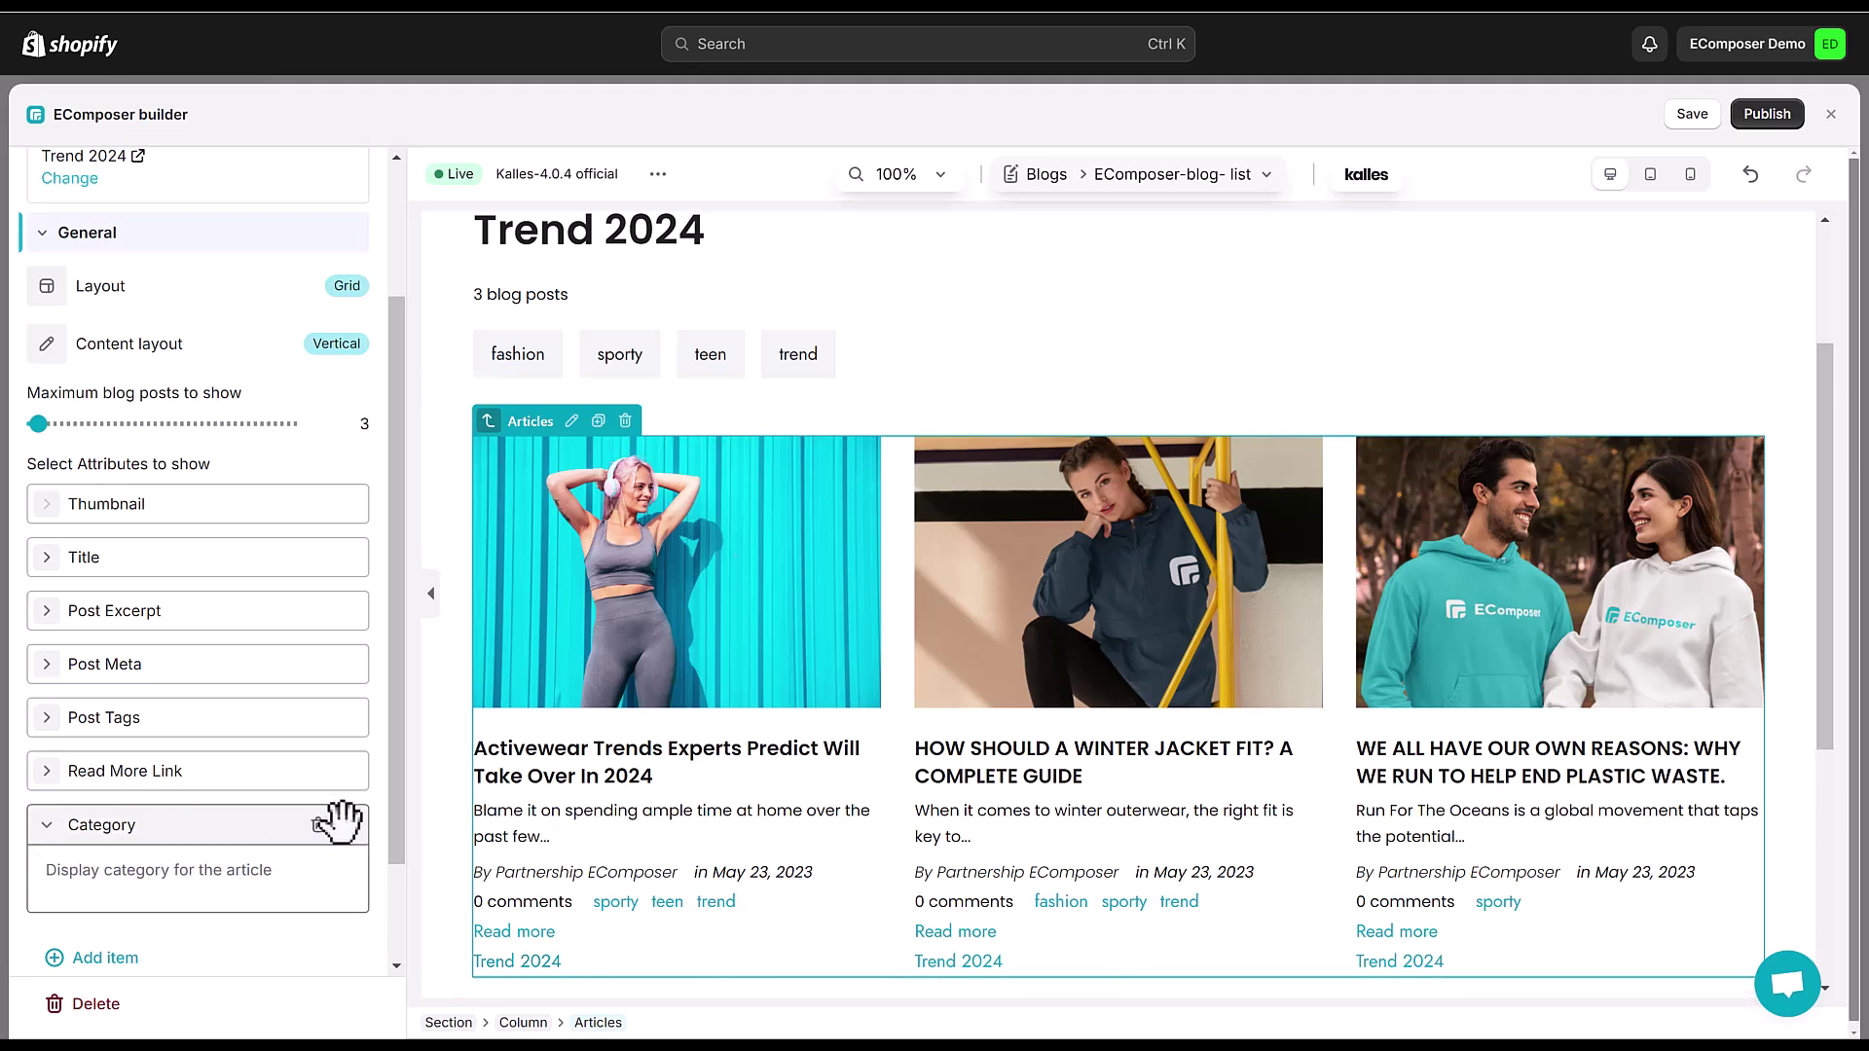
left_click_drag(336, 822, 352, 452)
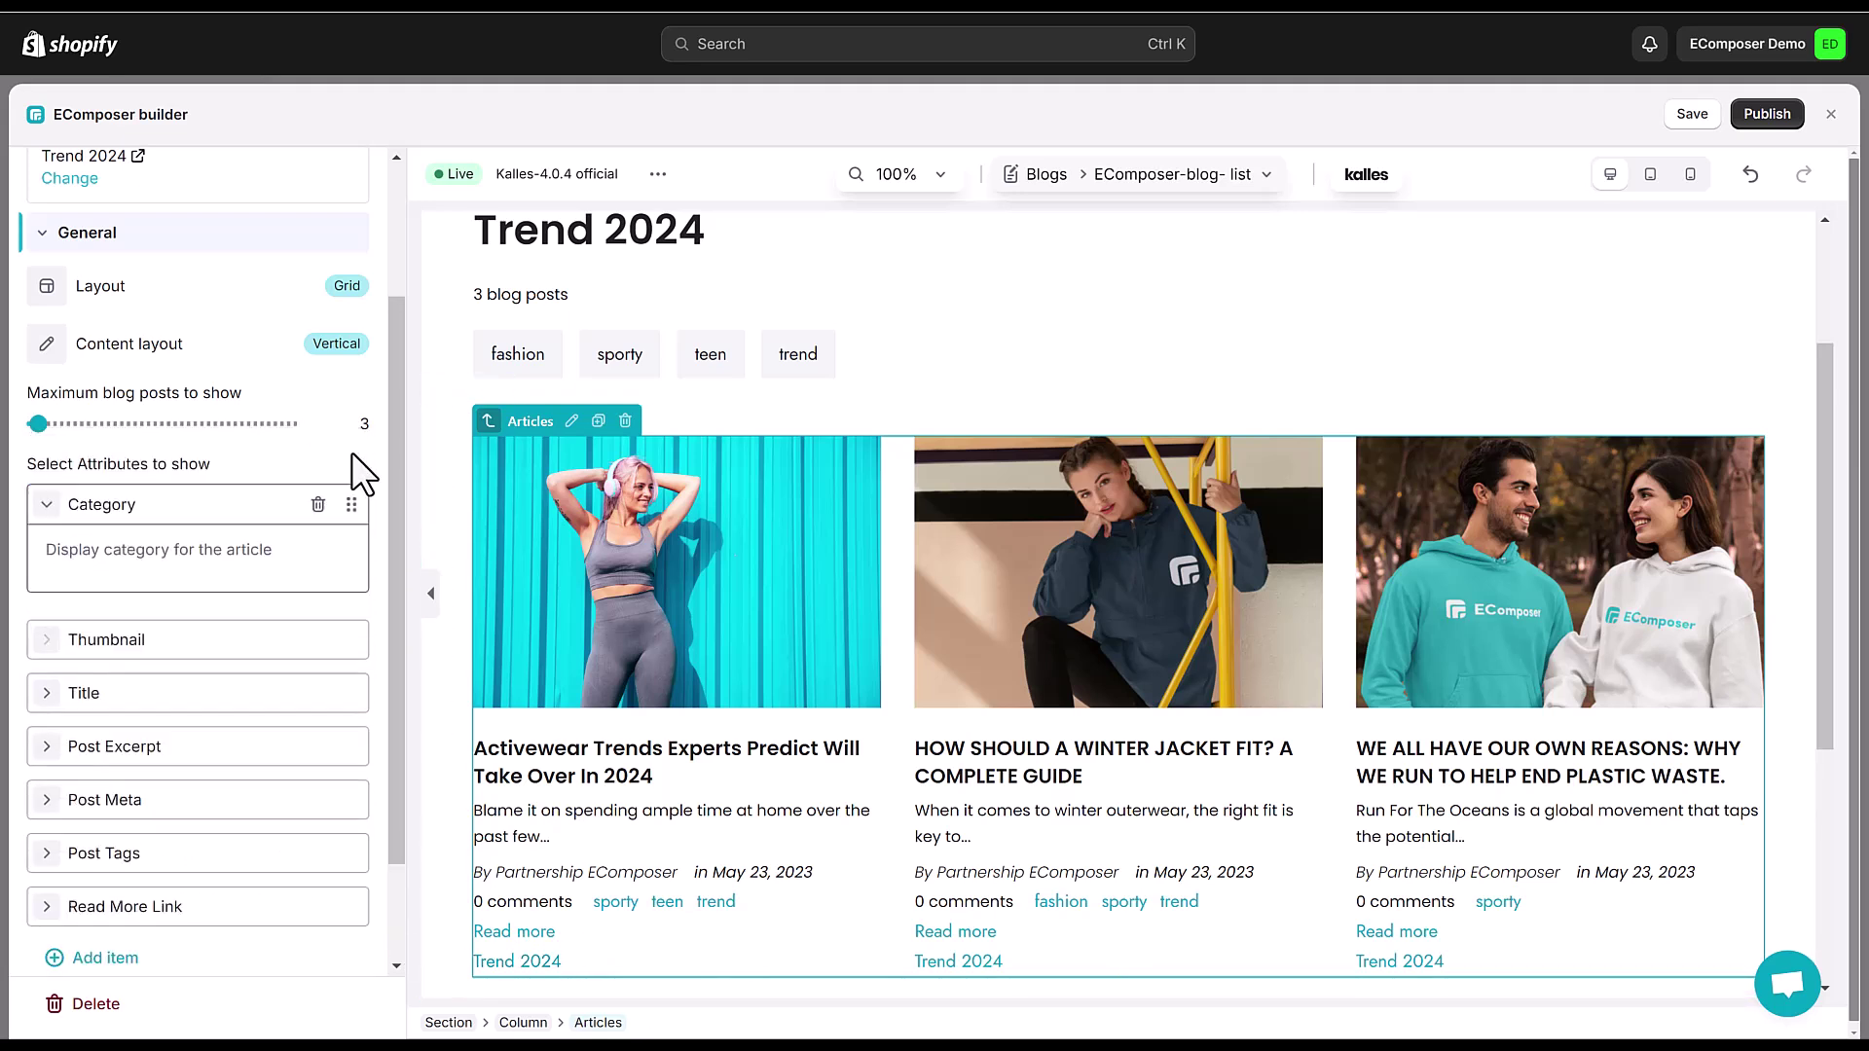
left_click(54, 512)
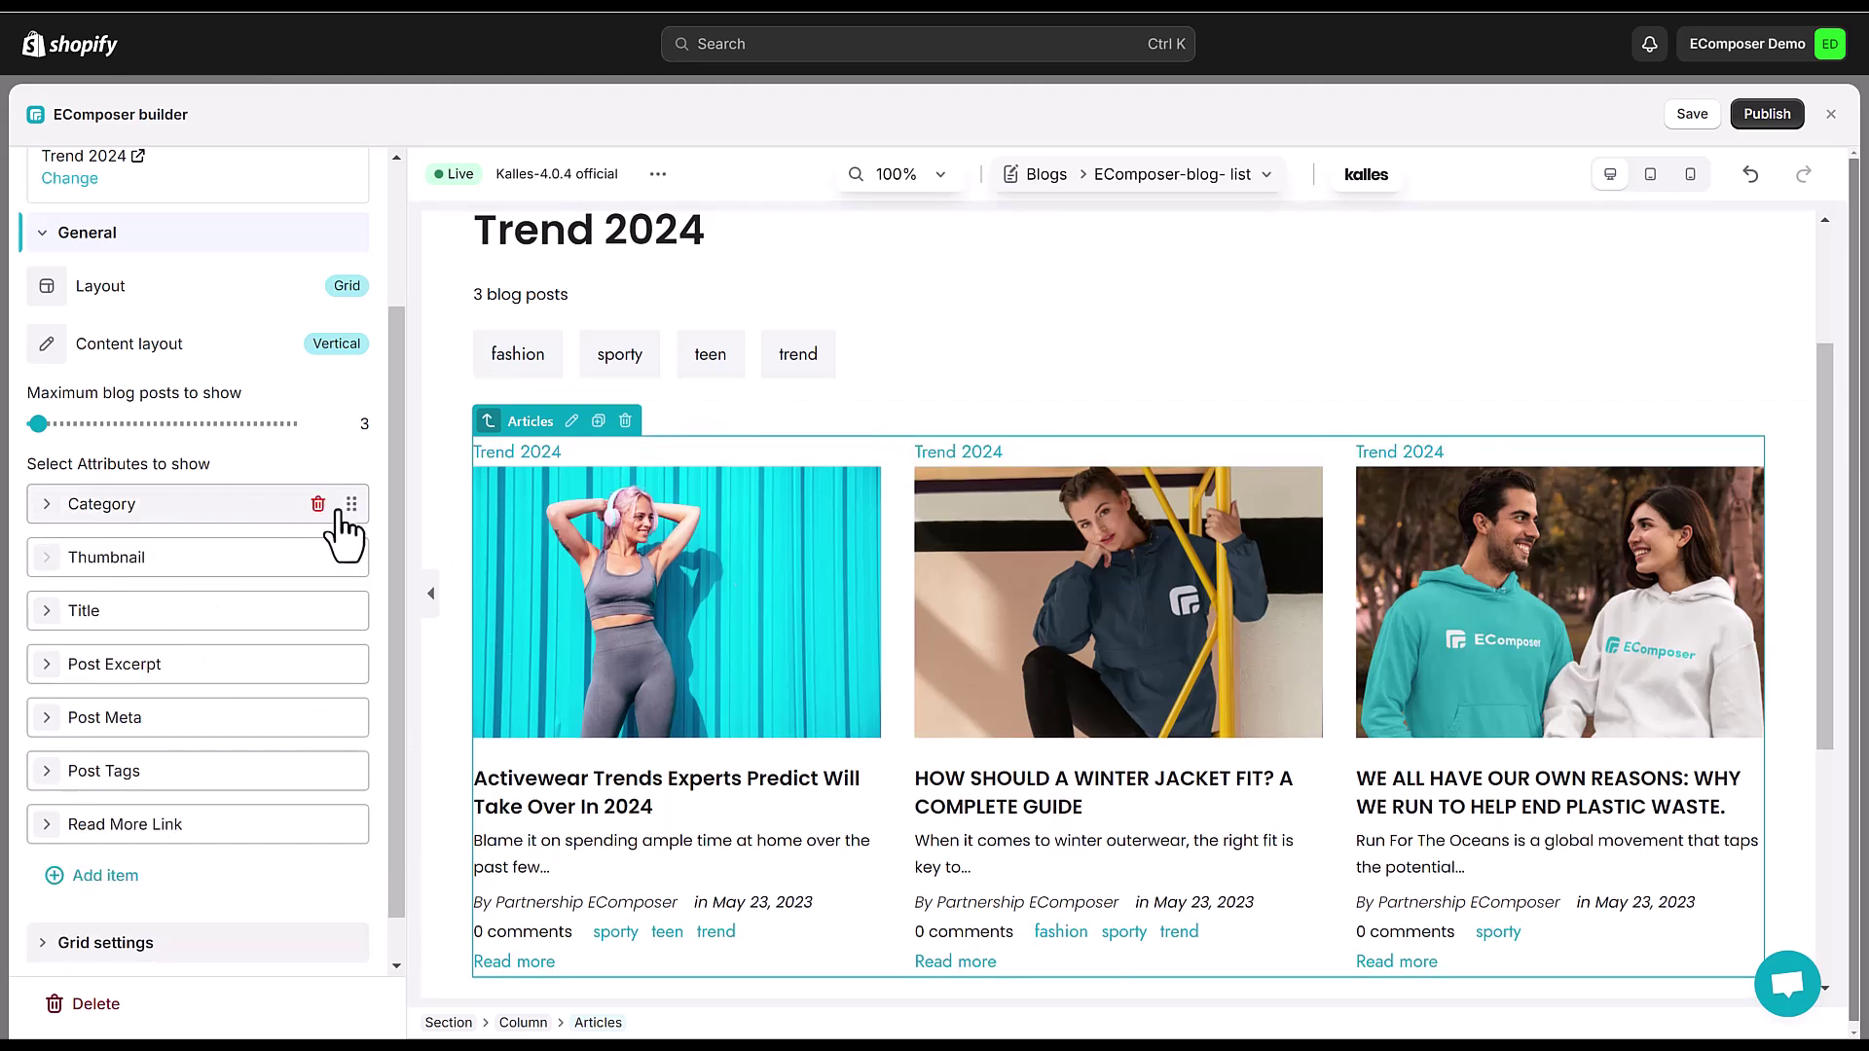
left_click_drag(343, 504, 342, 557)
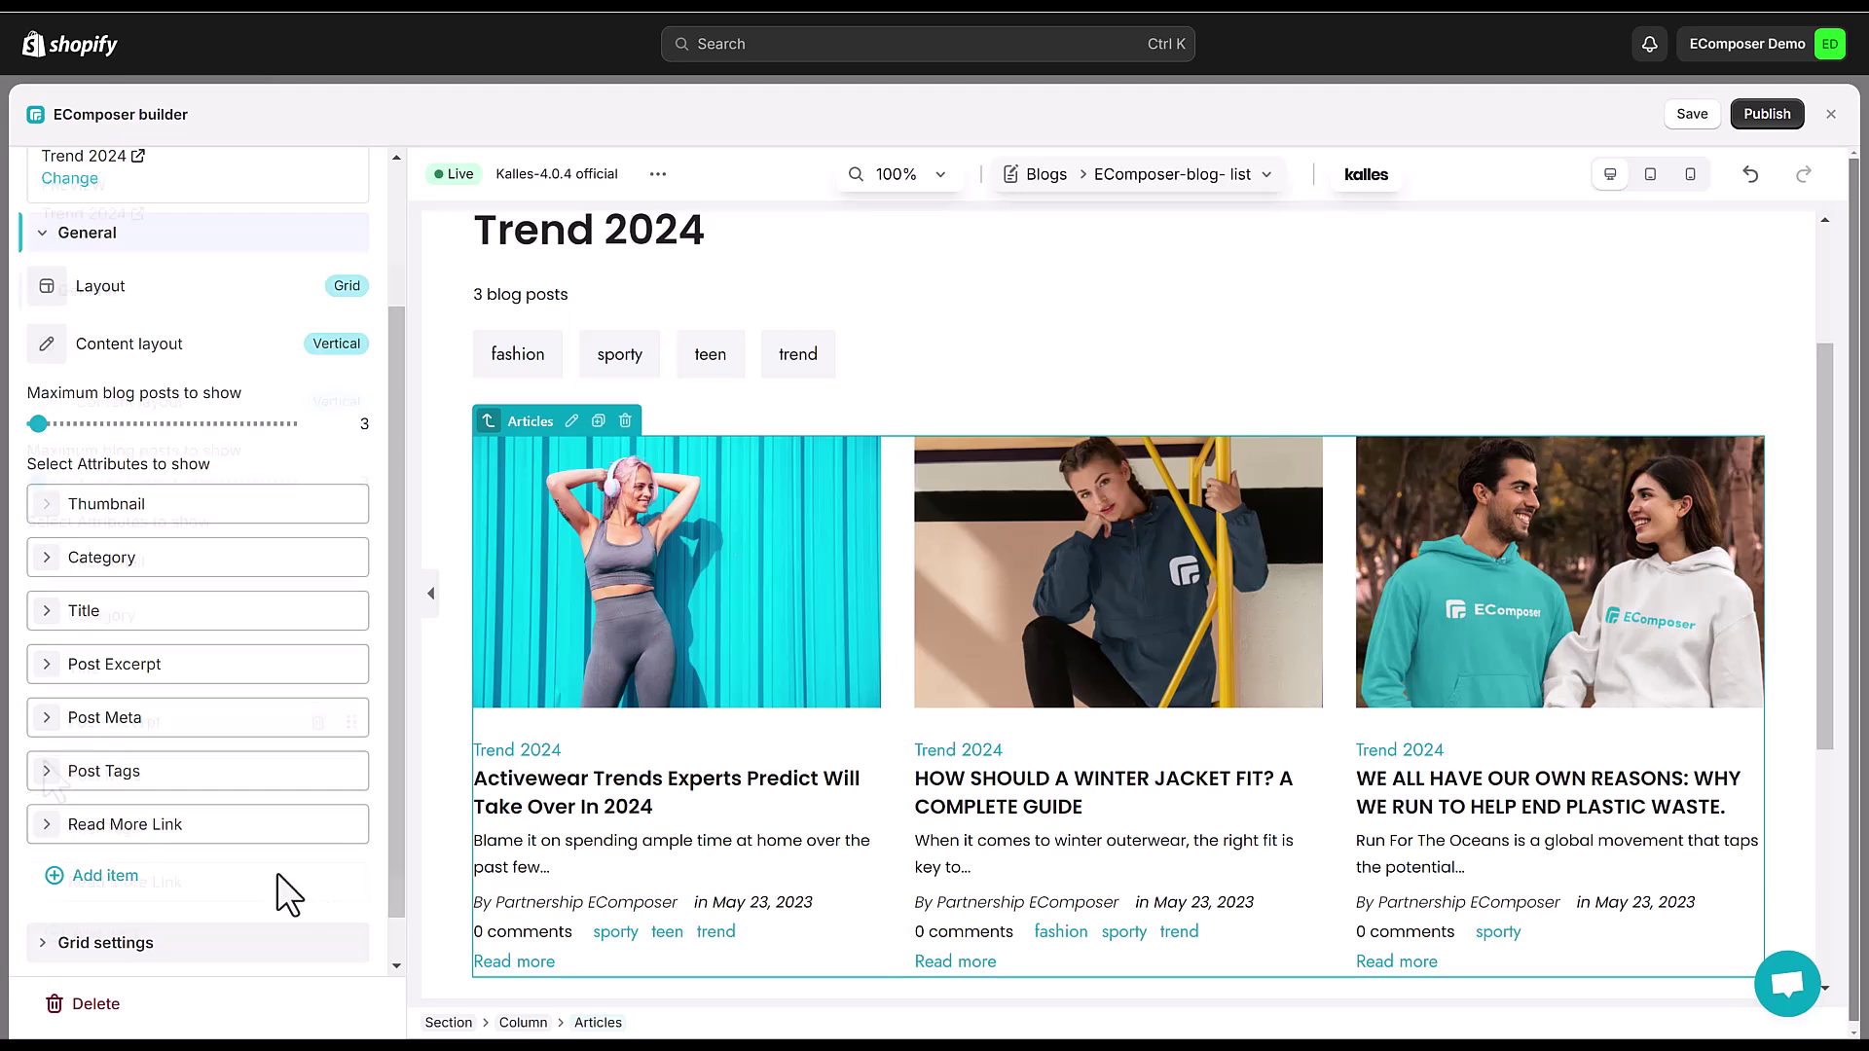
scroll(276, 872, "up", 1)
- Adjust the Post Meta options to hide the author byline
left_click(59, 720)
left_click(58, 879)
scroll(52, 901, "down", 2)
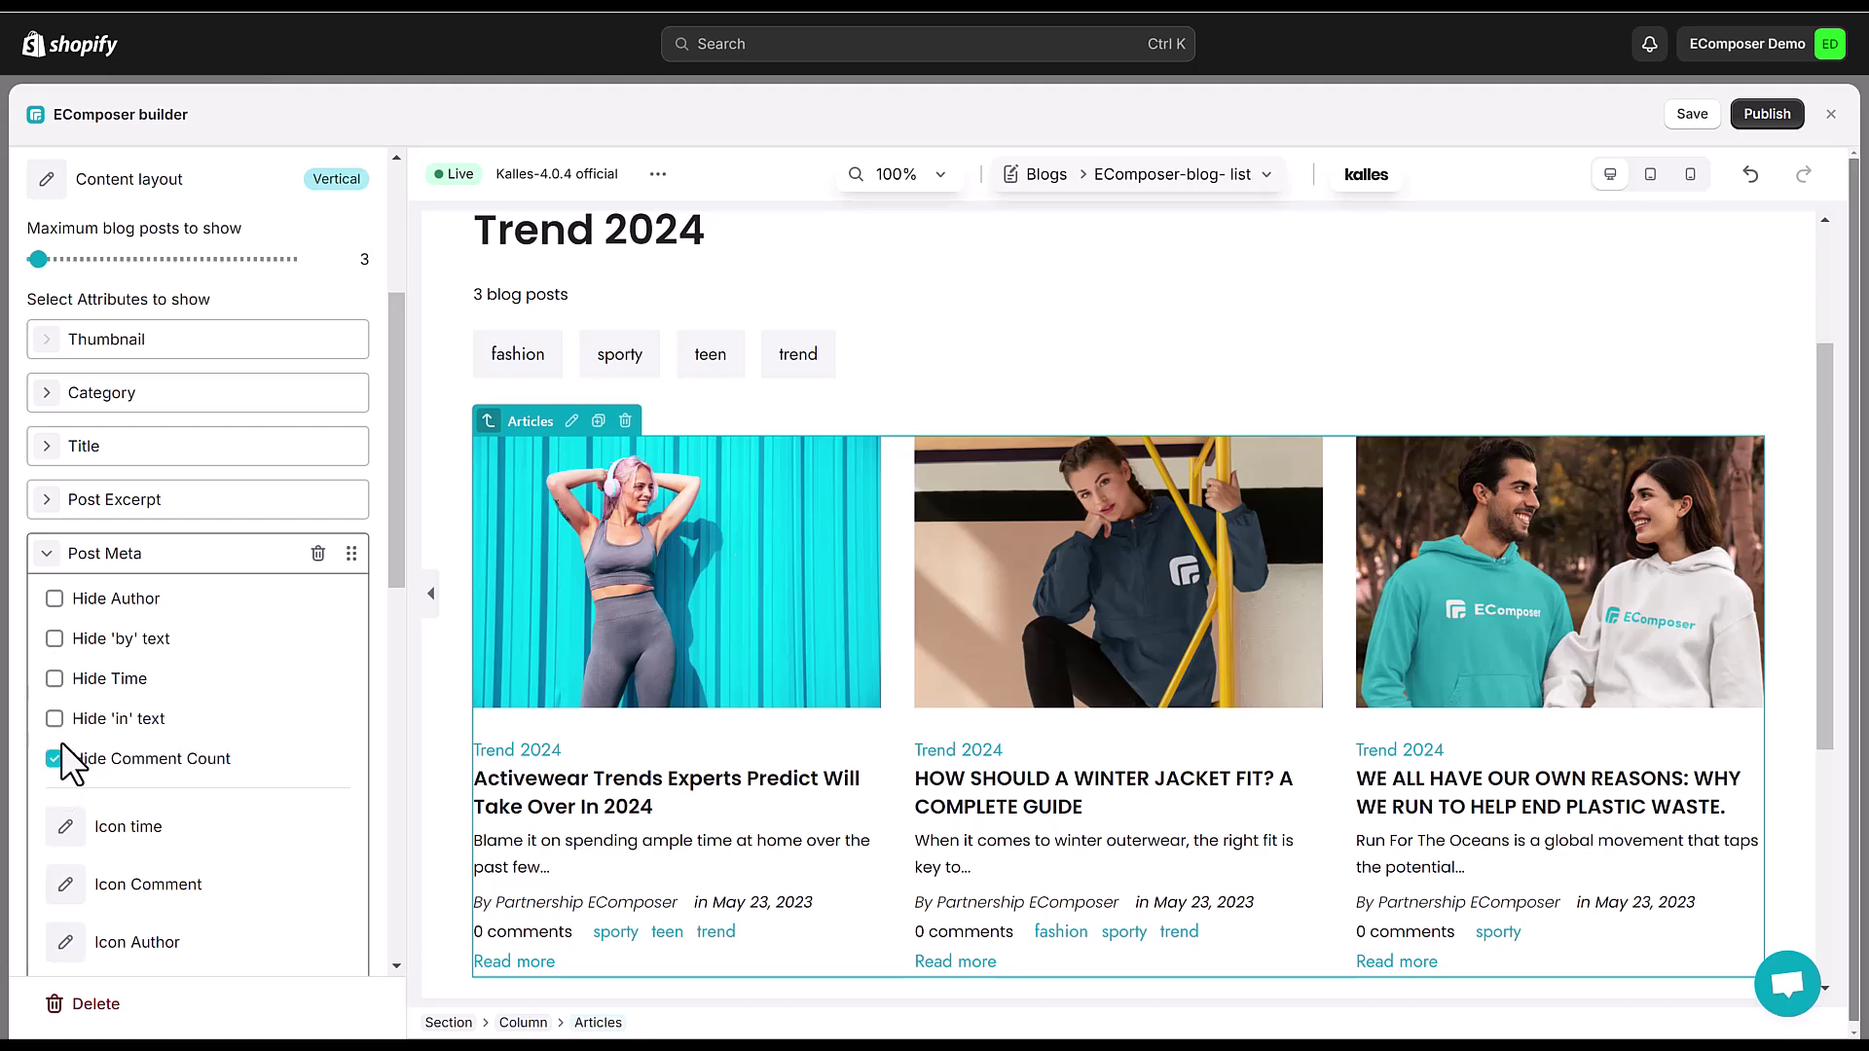
scroll(60, 818, "down", 2)
scroll(60, 731, "down", 1)
scroll(89, 782, "down", 1)
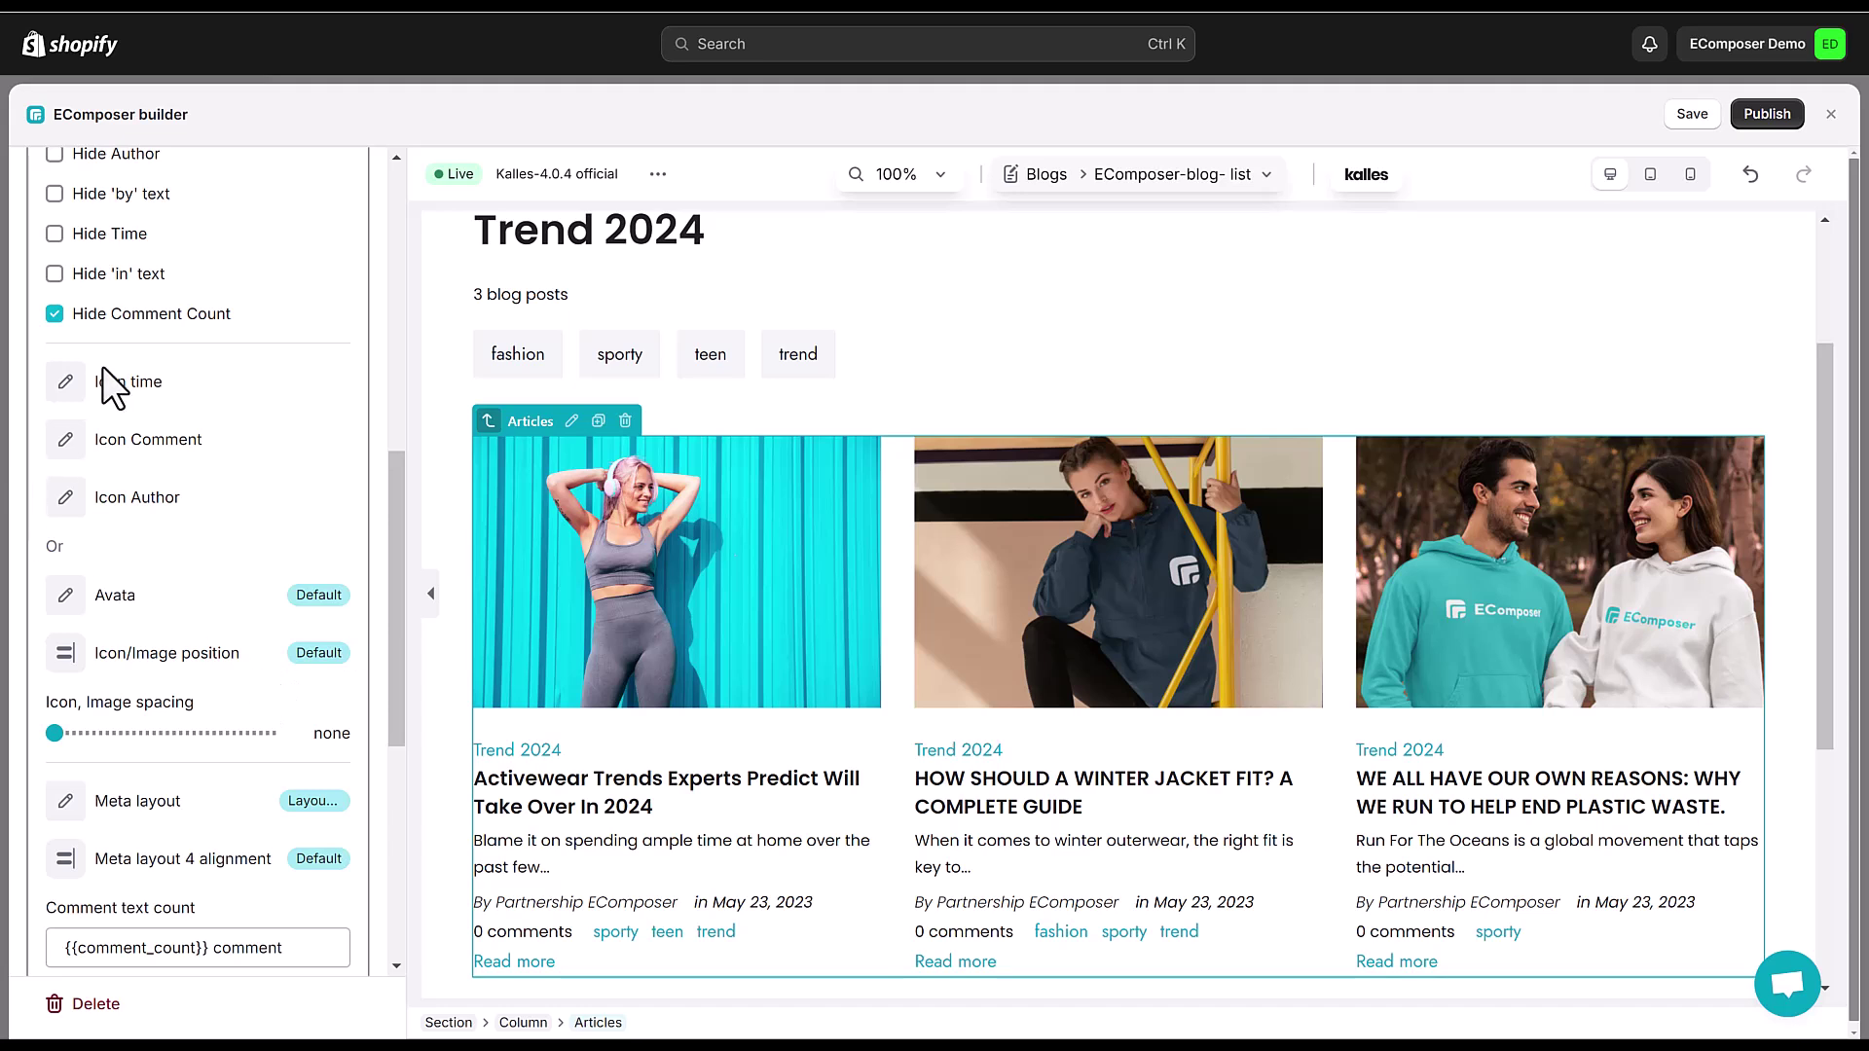
scroll(103, 366, "up", 2)
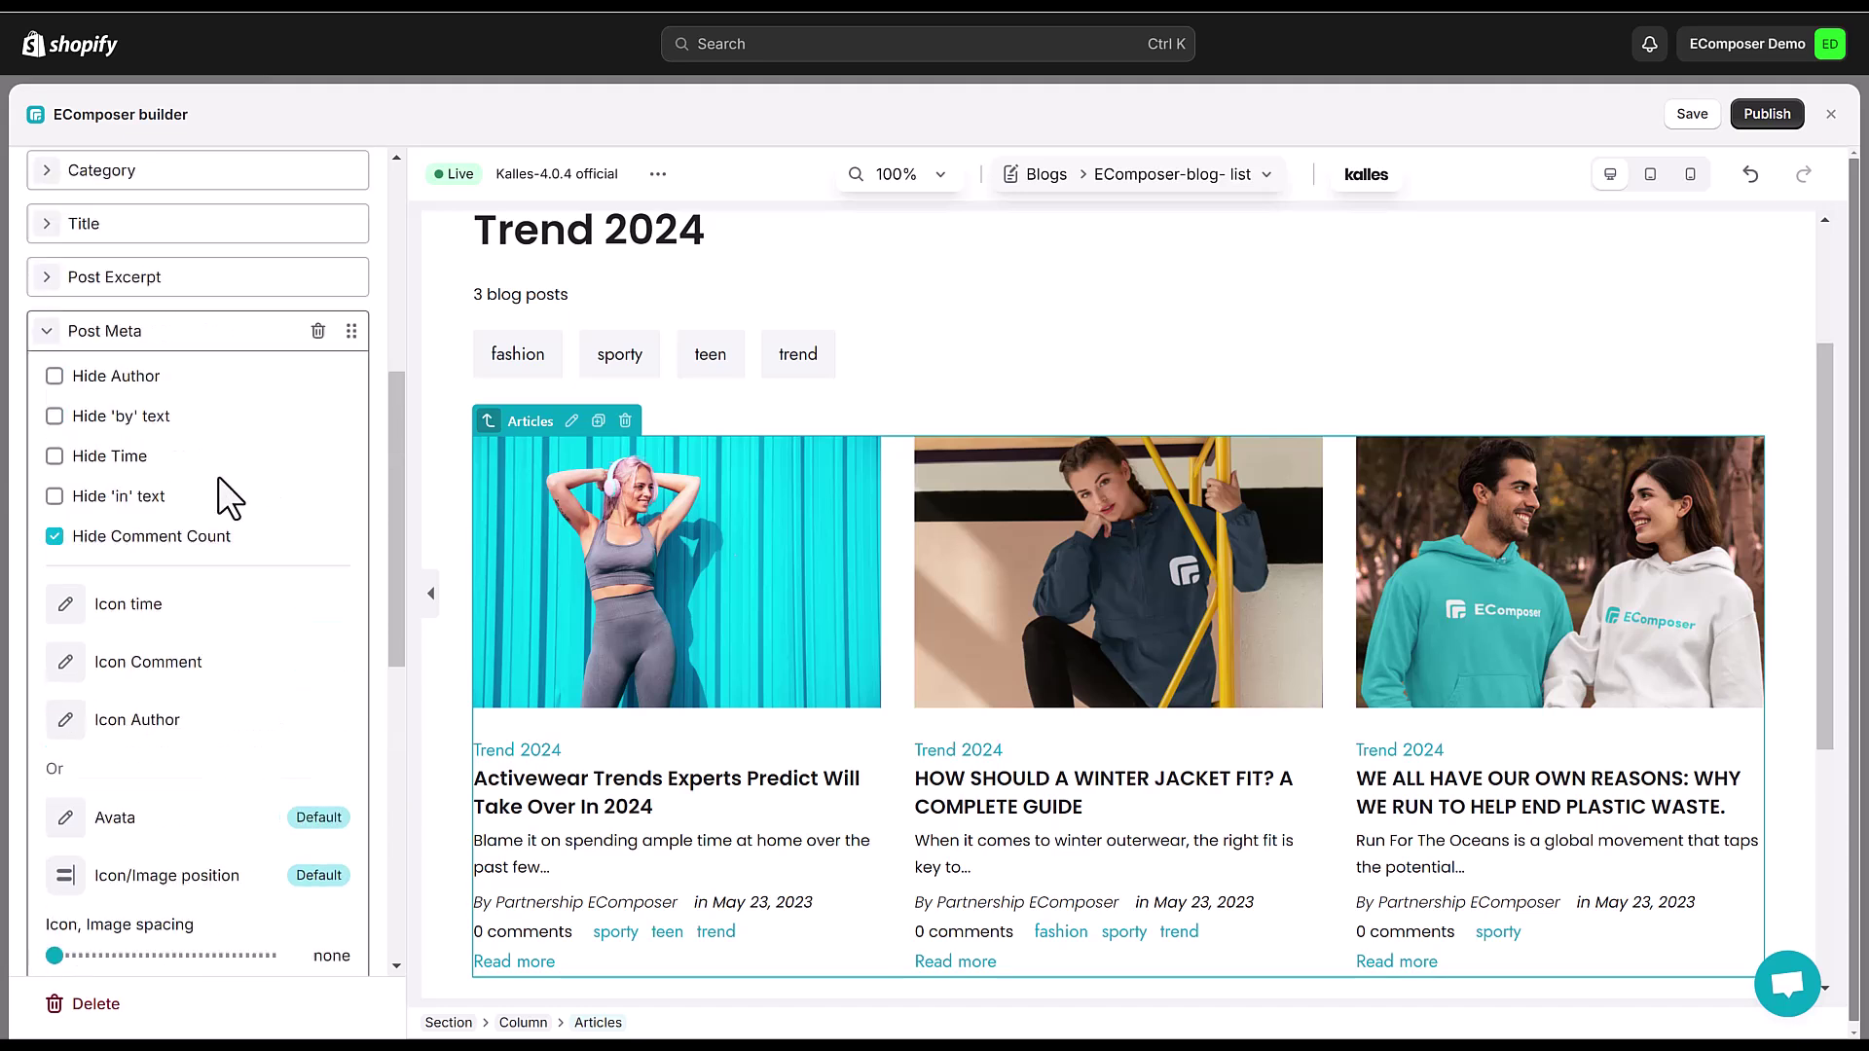
left_click(131, 344)
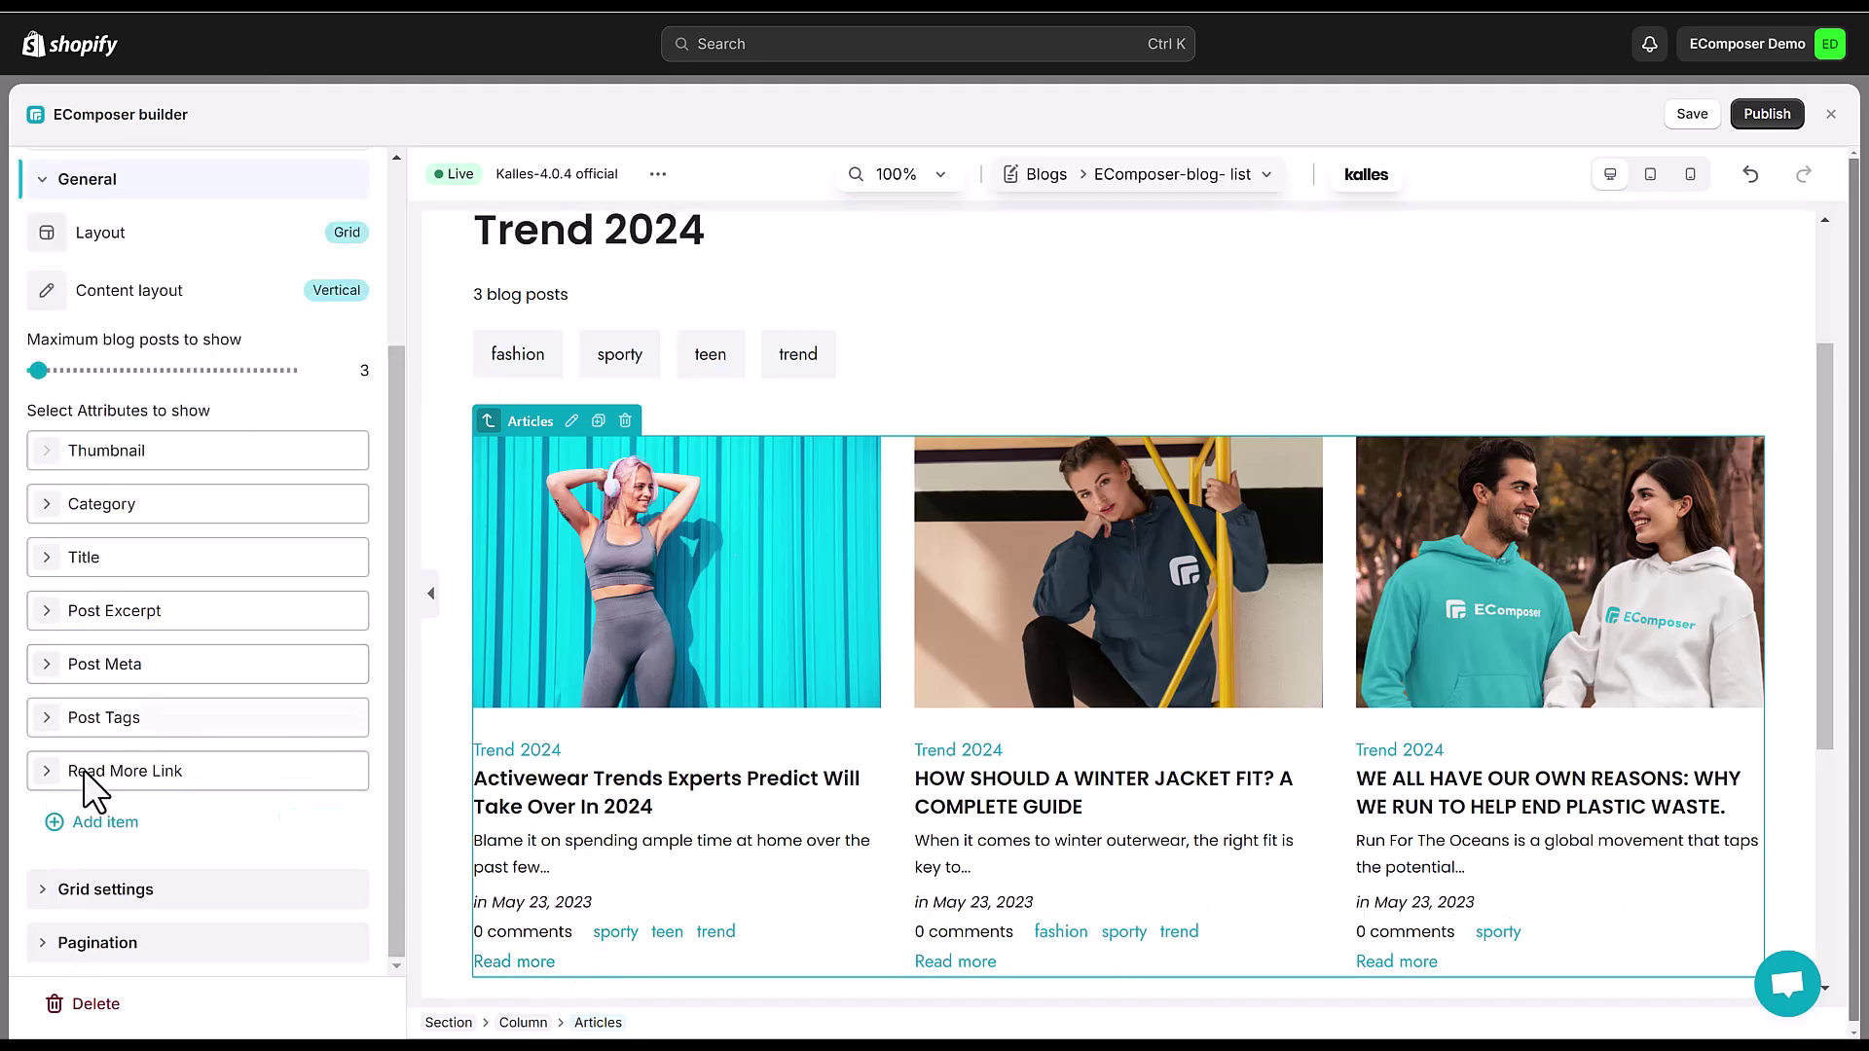
- Review the Articles grid and pagination settings, then switch to its Design styling options
left_click(52, 894)
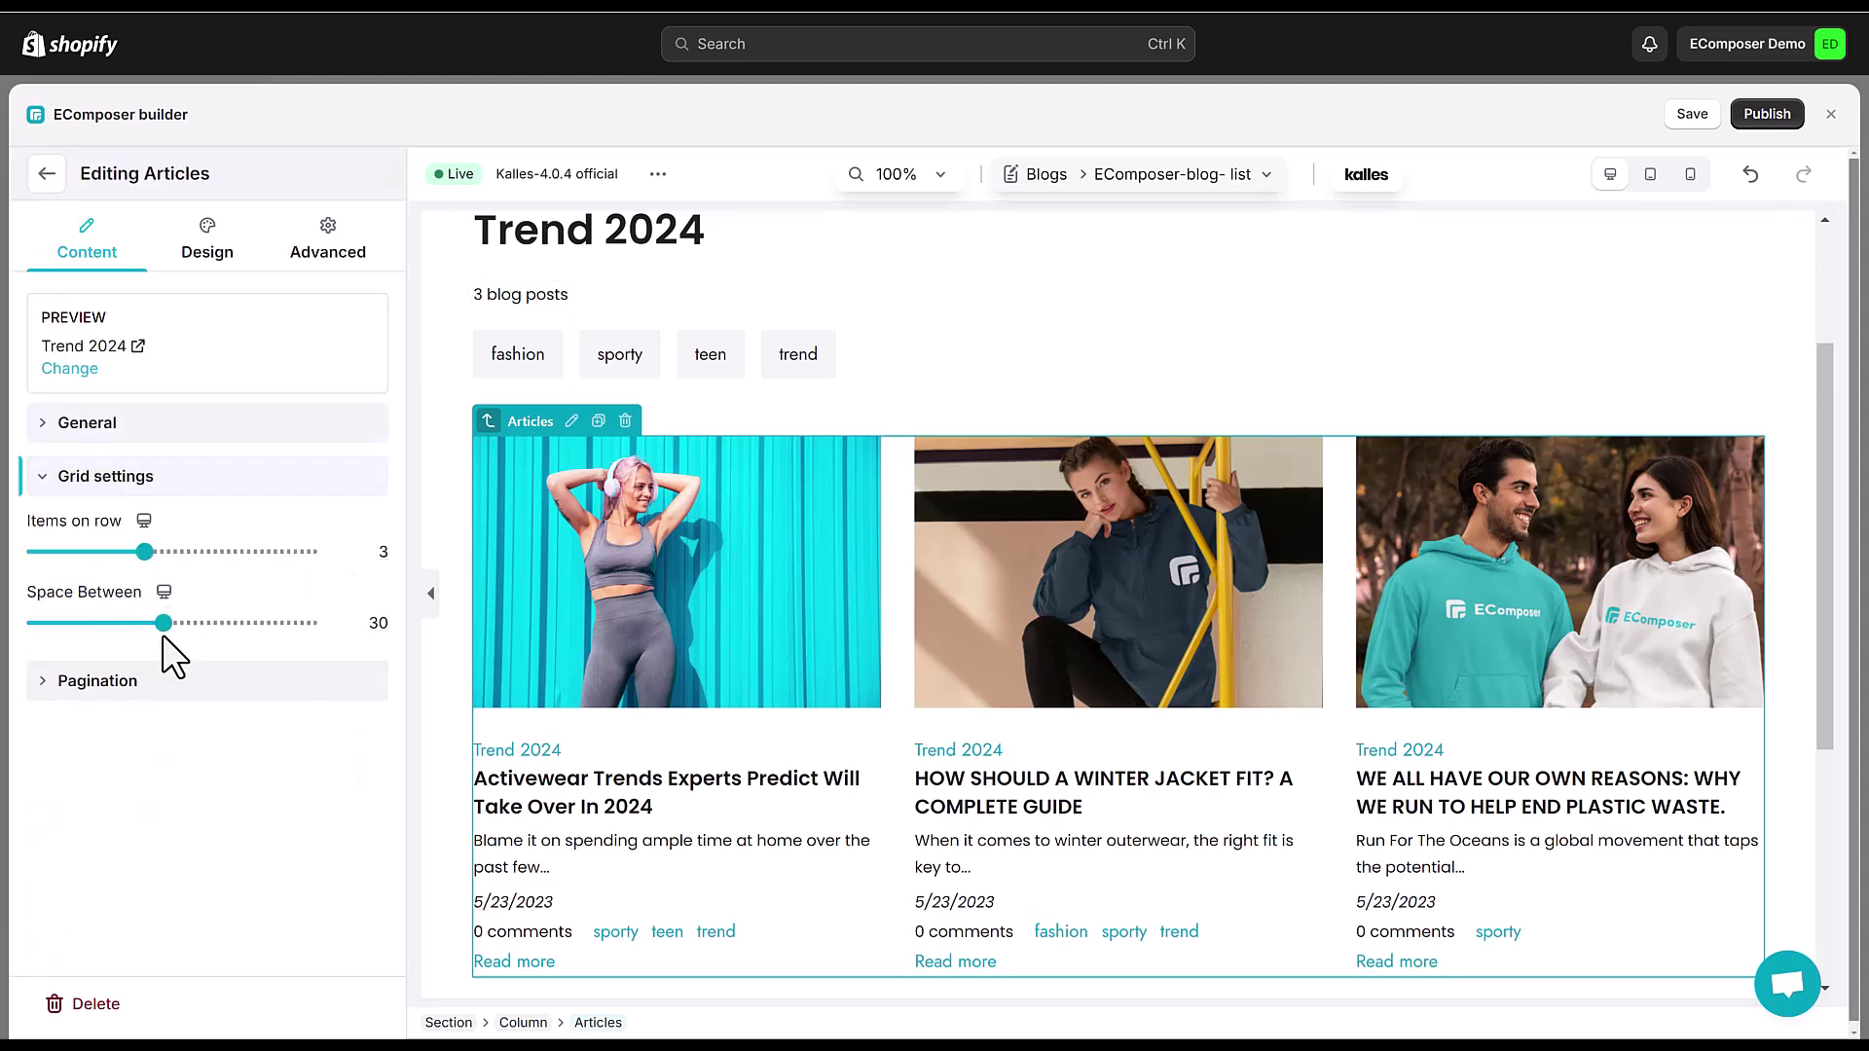
left_click(51, 686)
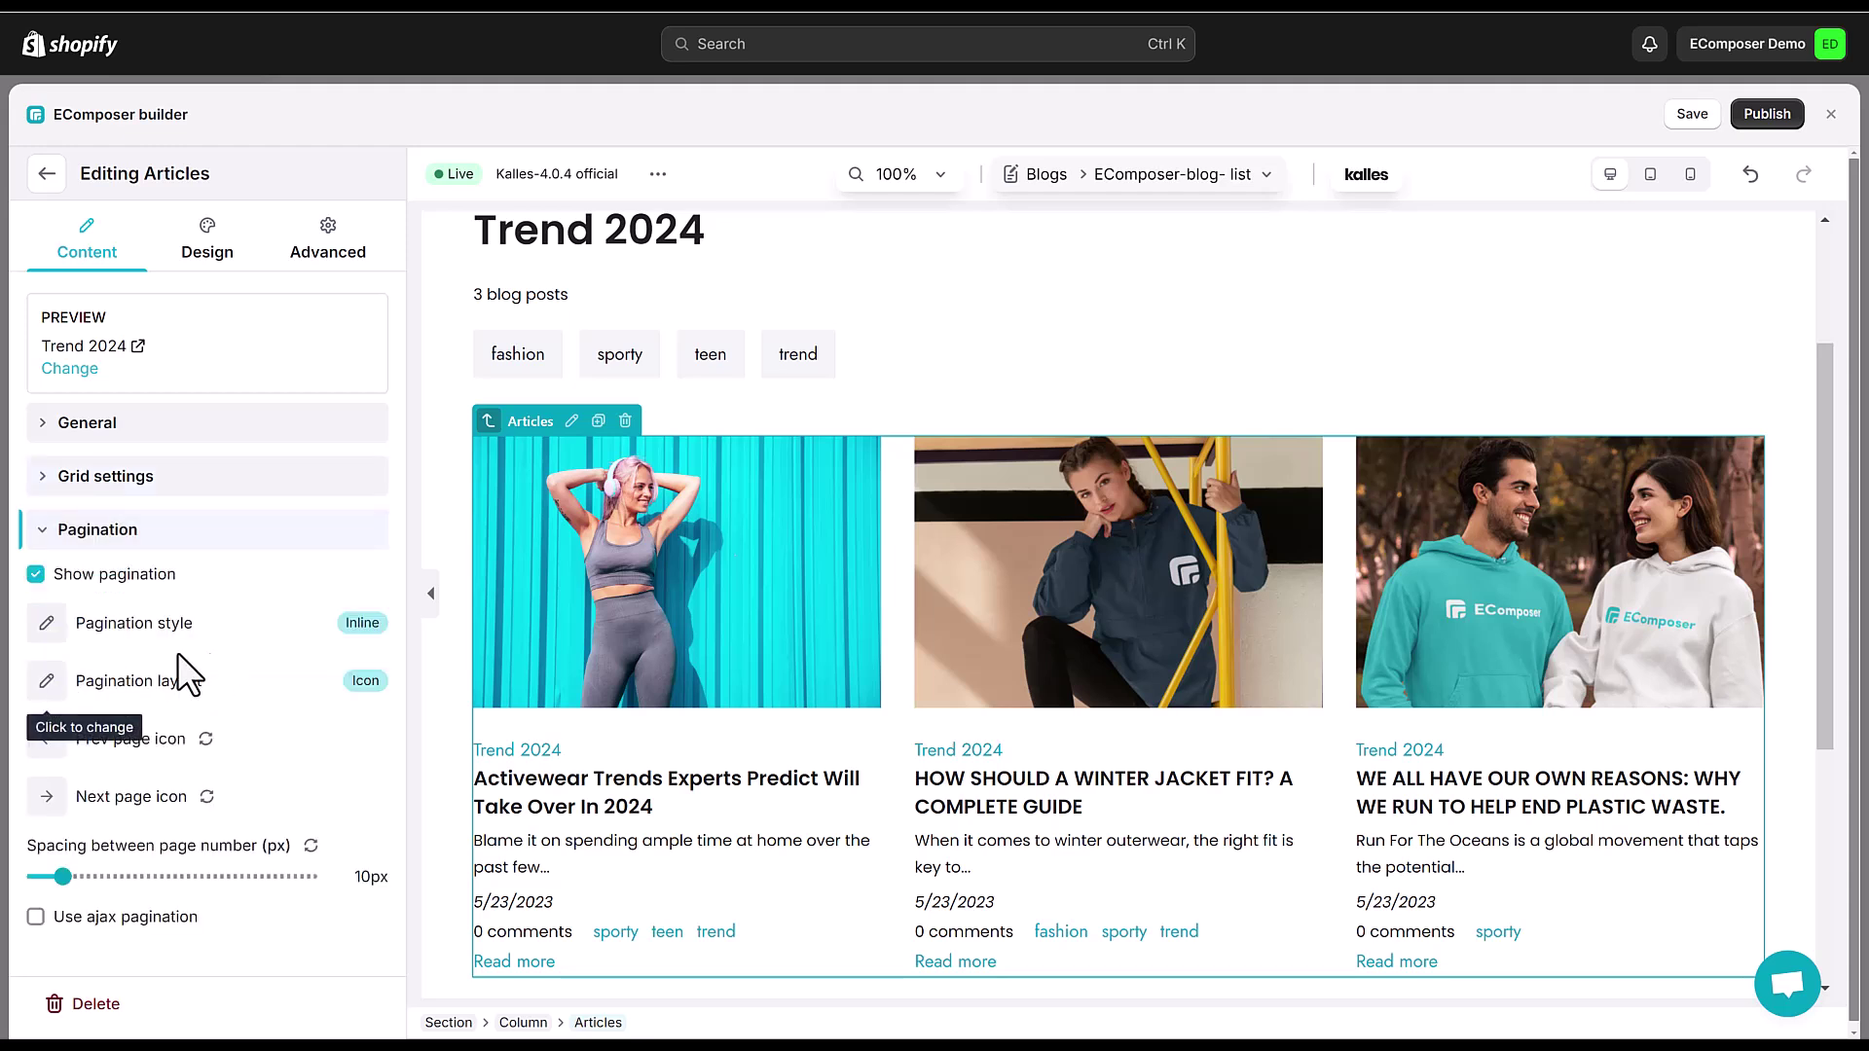
left_click(48, 537)
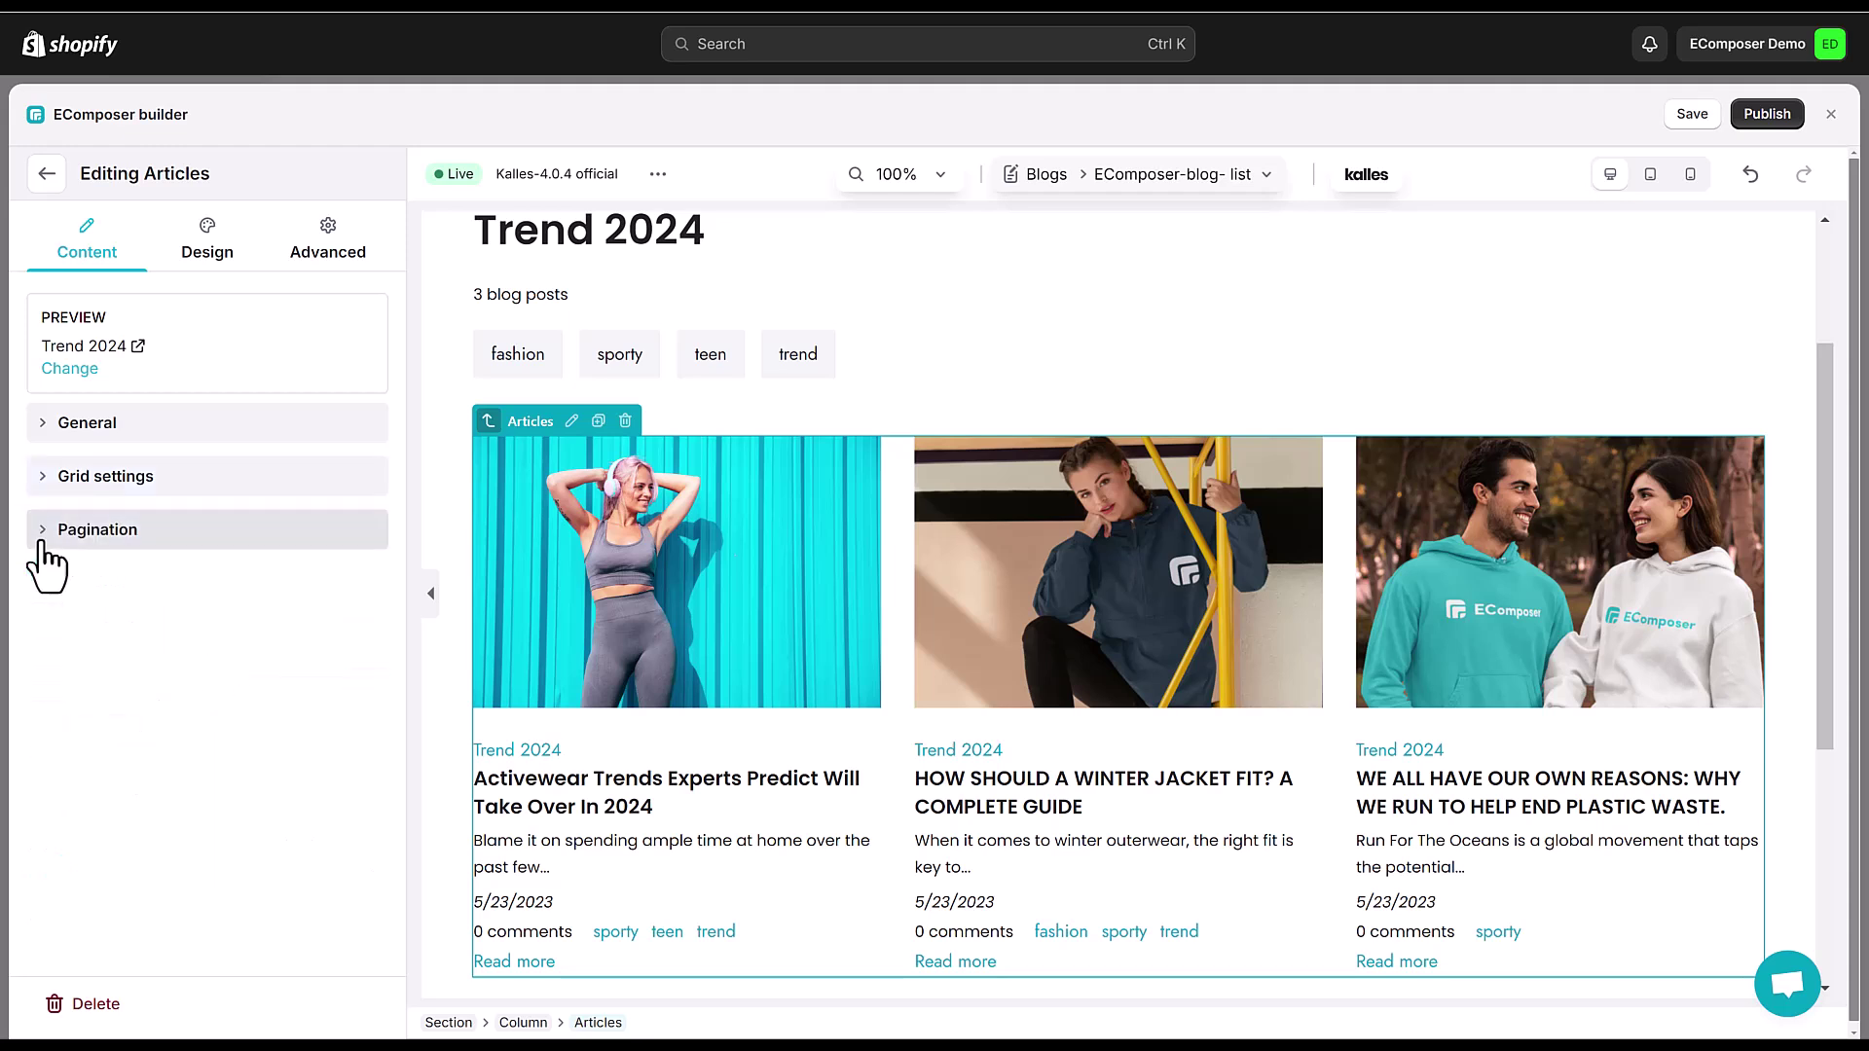
left_click(214, 233)
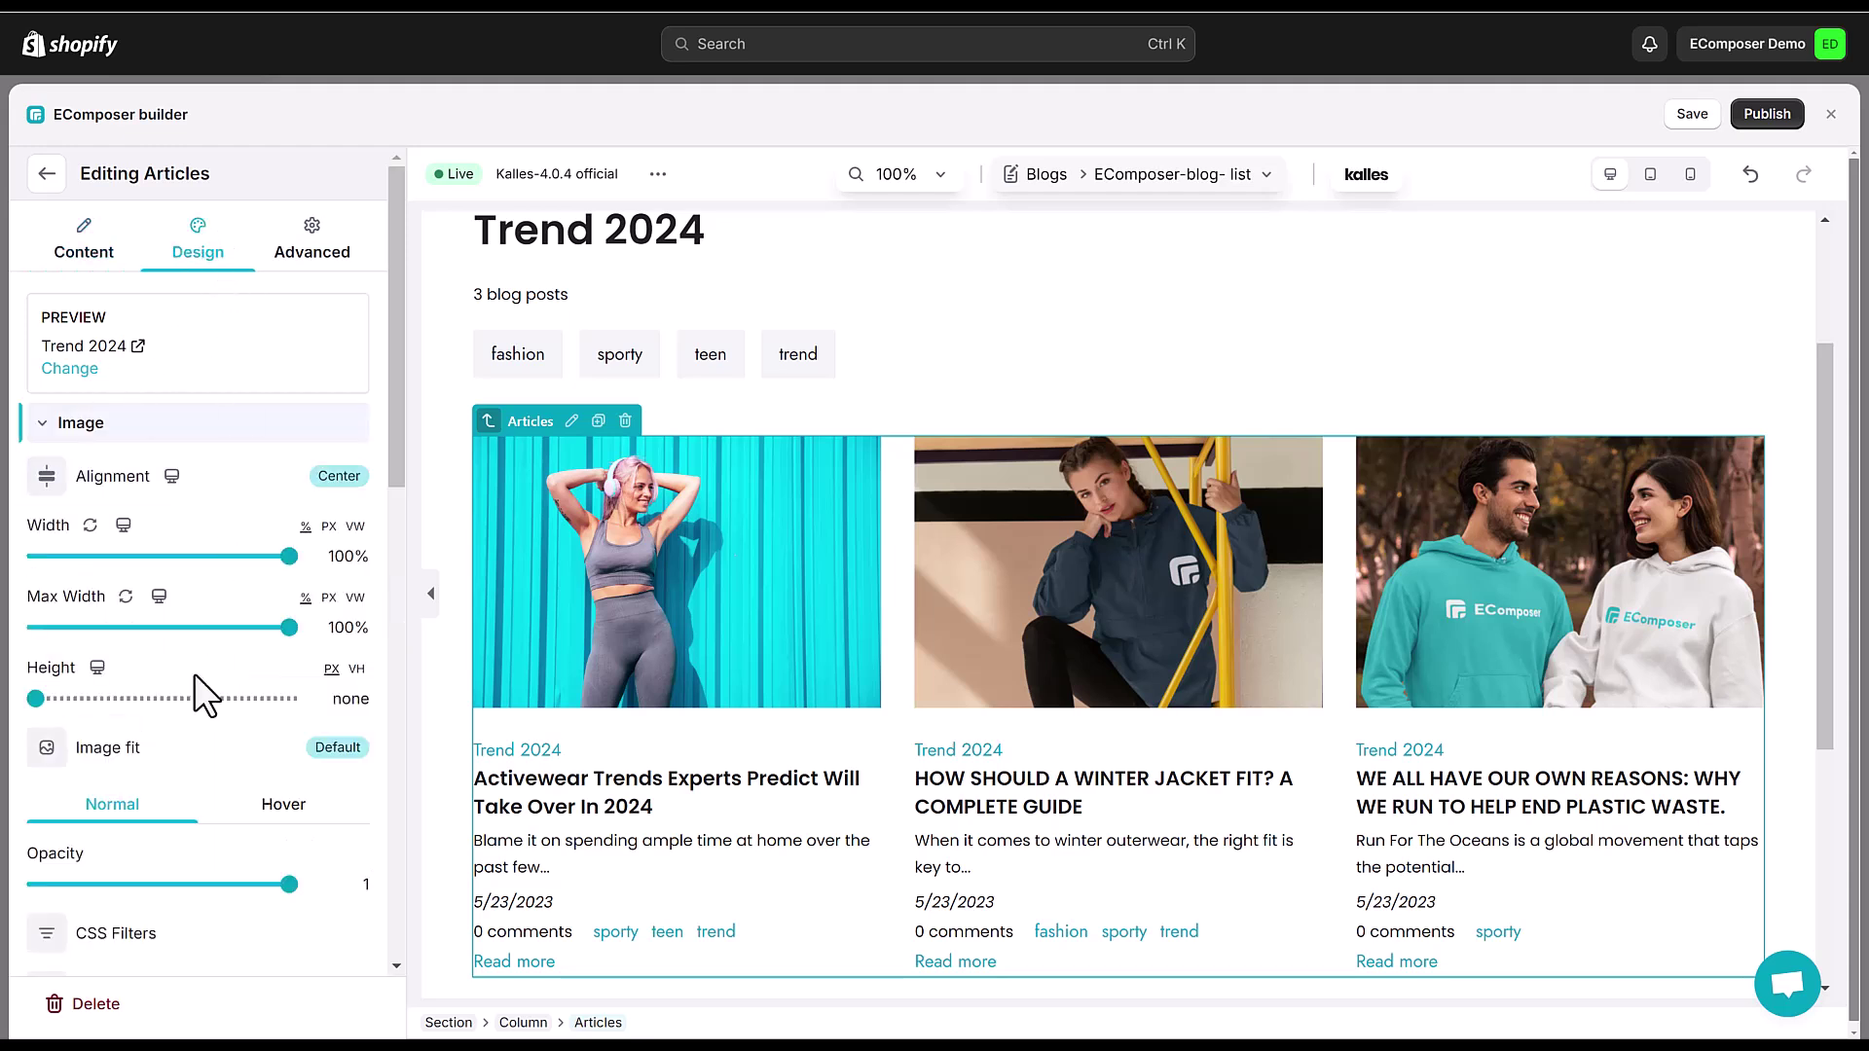
scroll(180, 668, "down", 3)
scroll(181, 667, "down", 3)
scroll(181, 666, "down", 3)
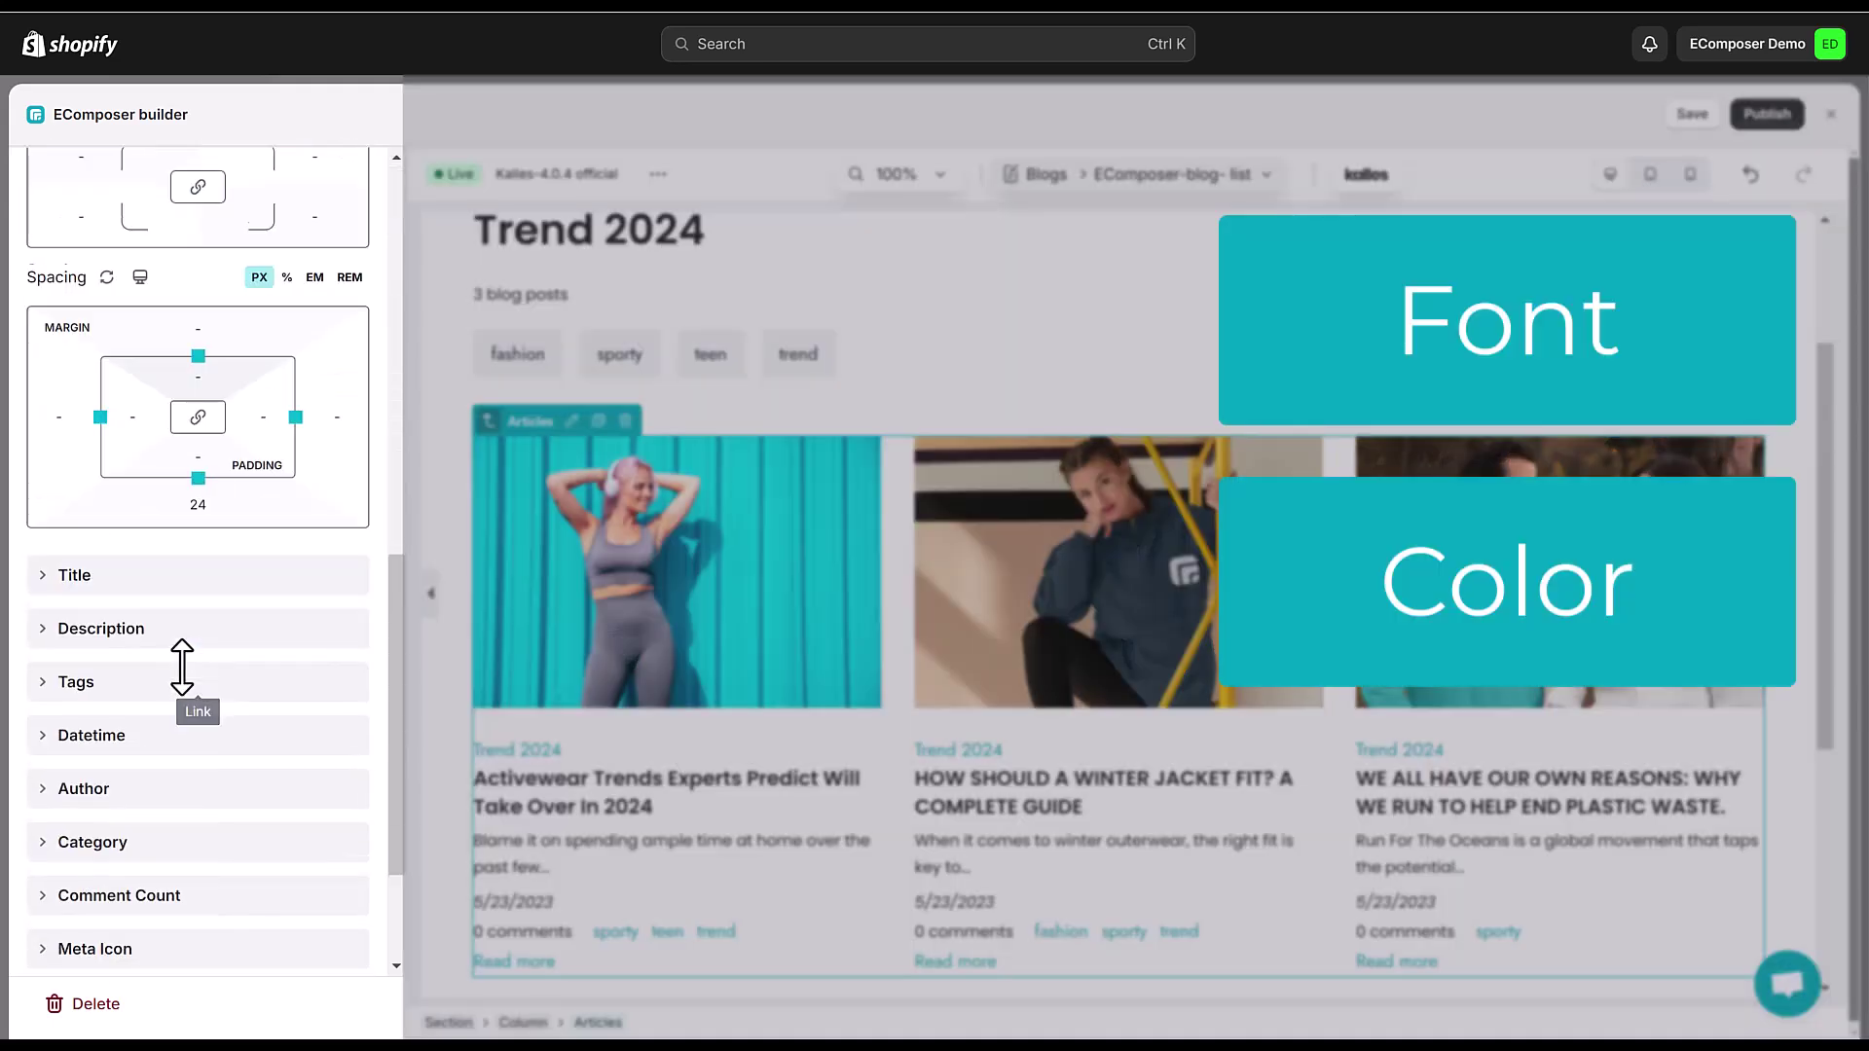
scroll(181, 666, "down", 2)
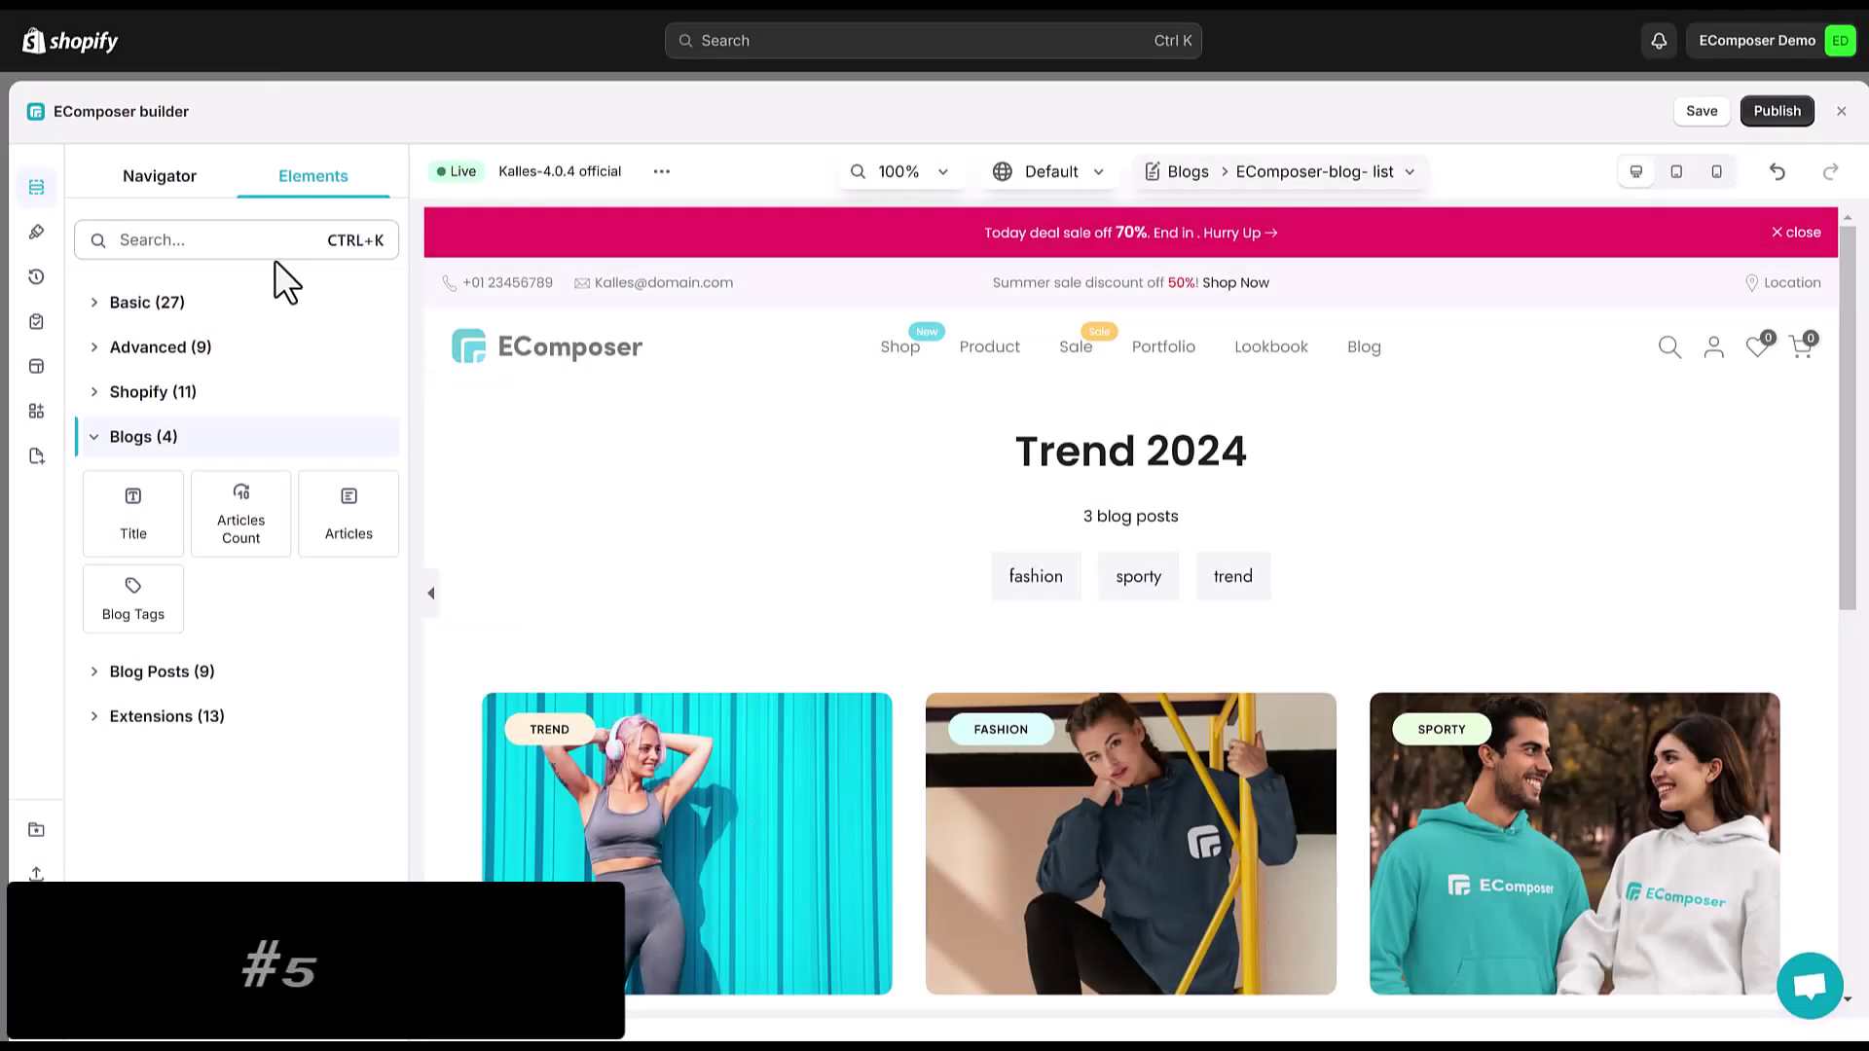
- Add a Search bar below the tags and relabel its button 'Explore more'
left_click(200, 239)
type("sea")
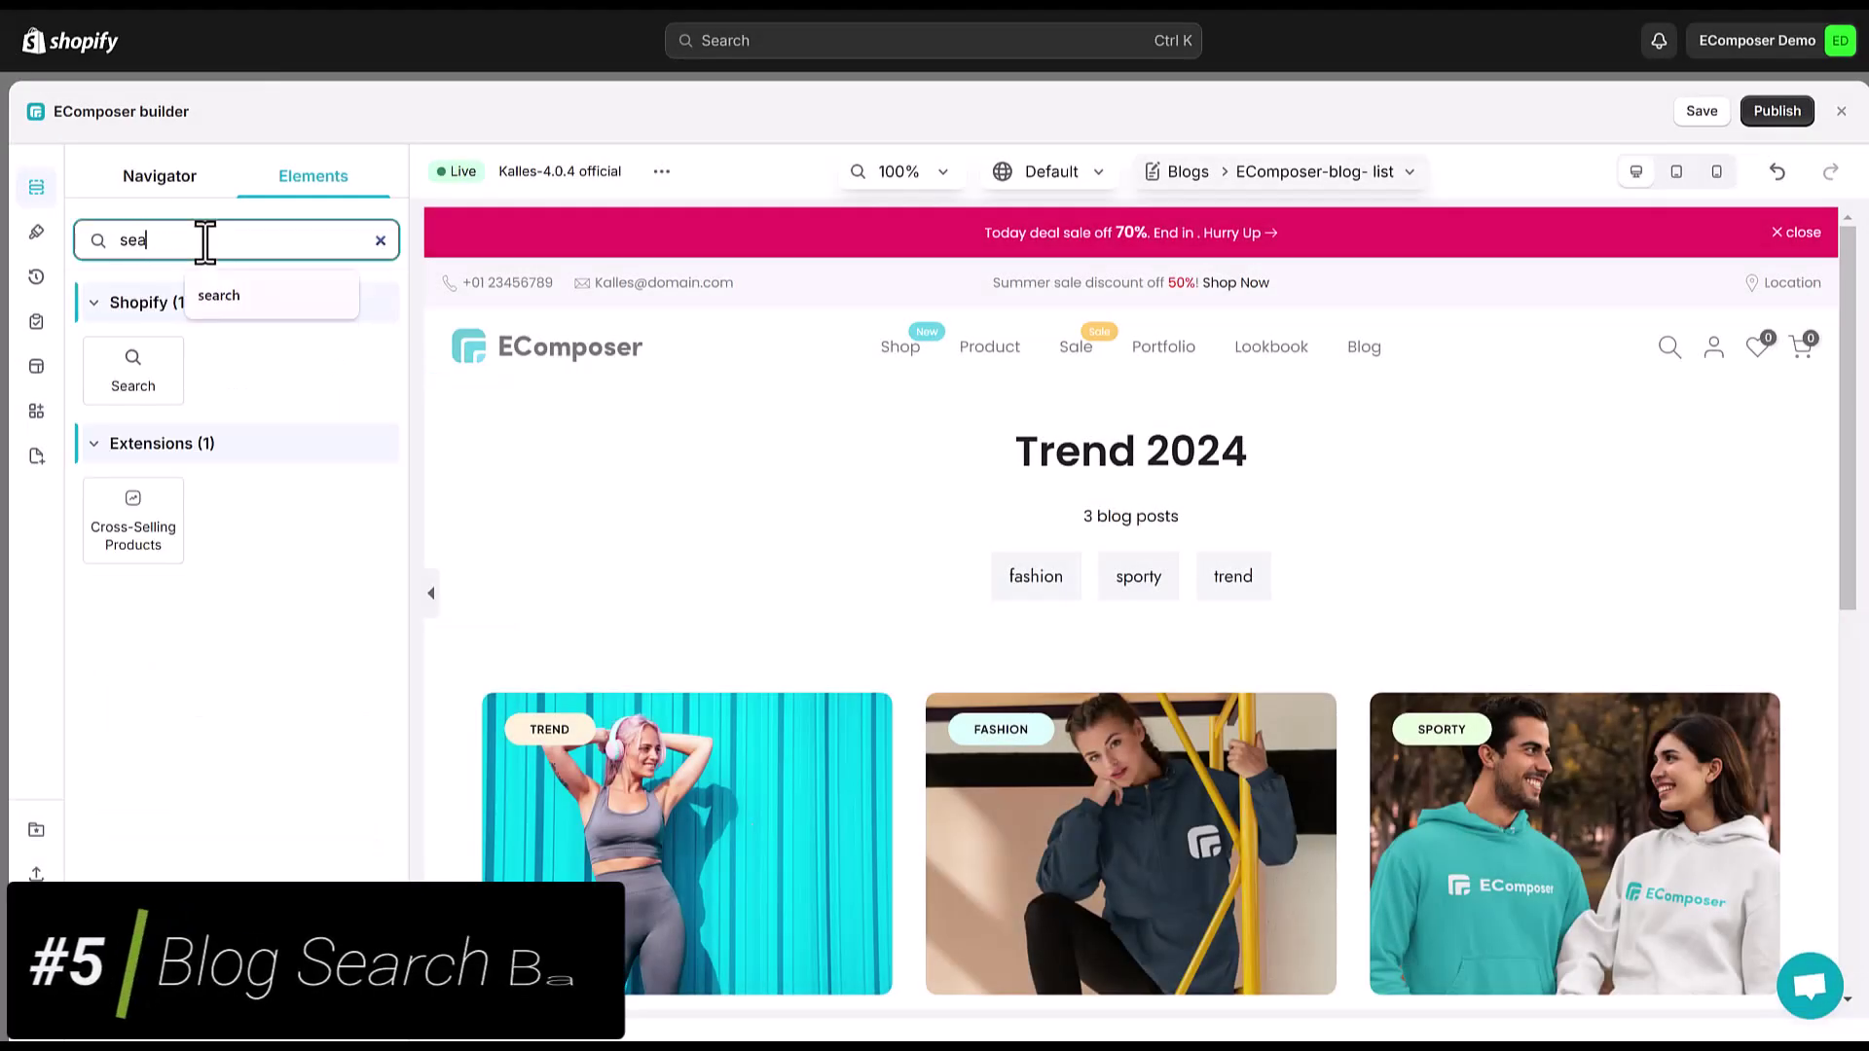
type("rc")
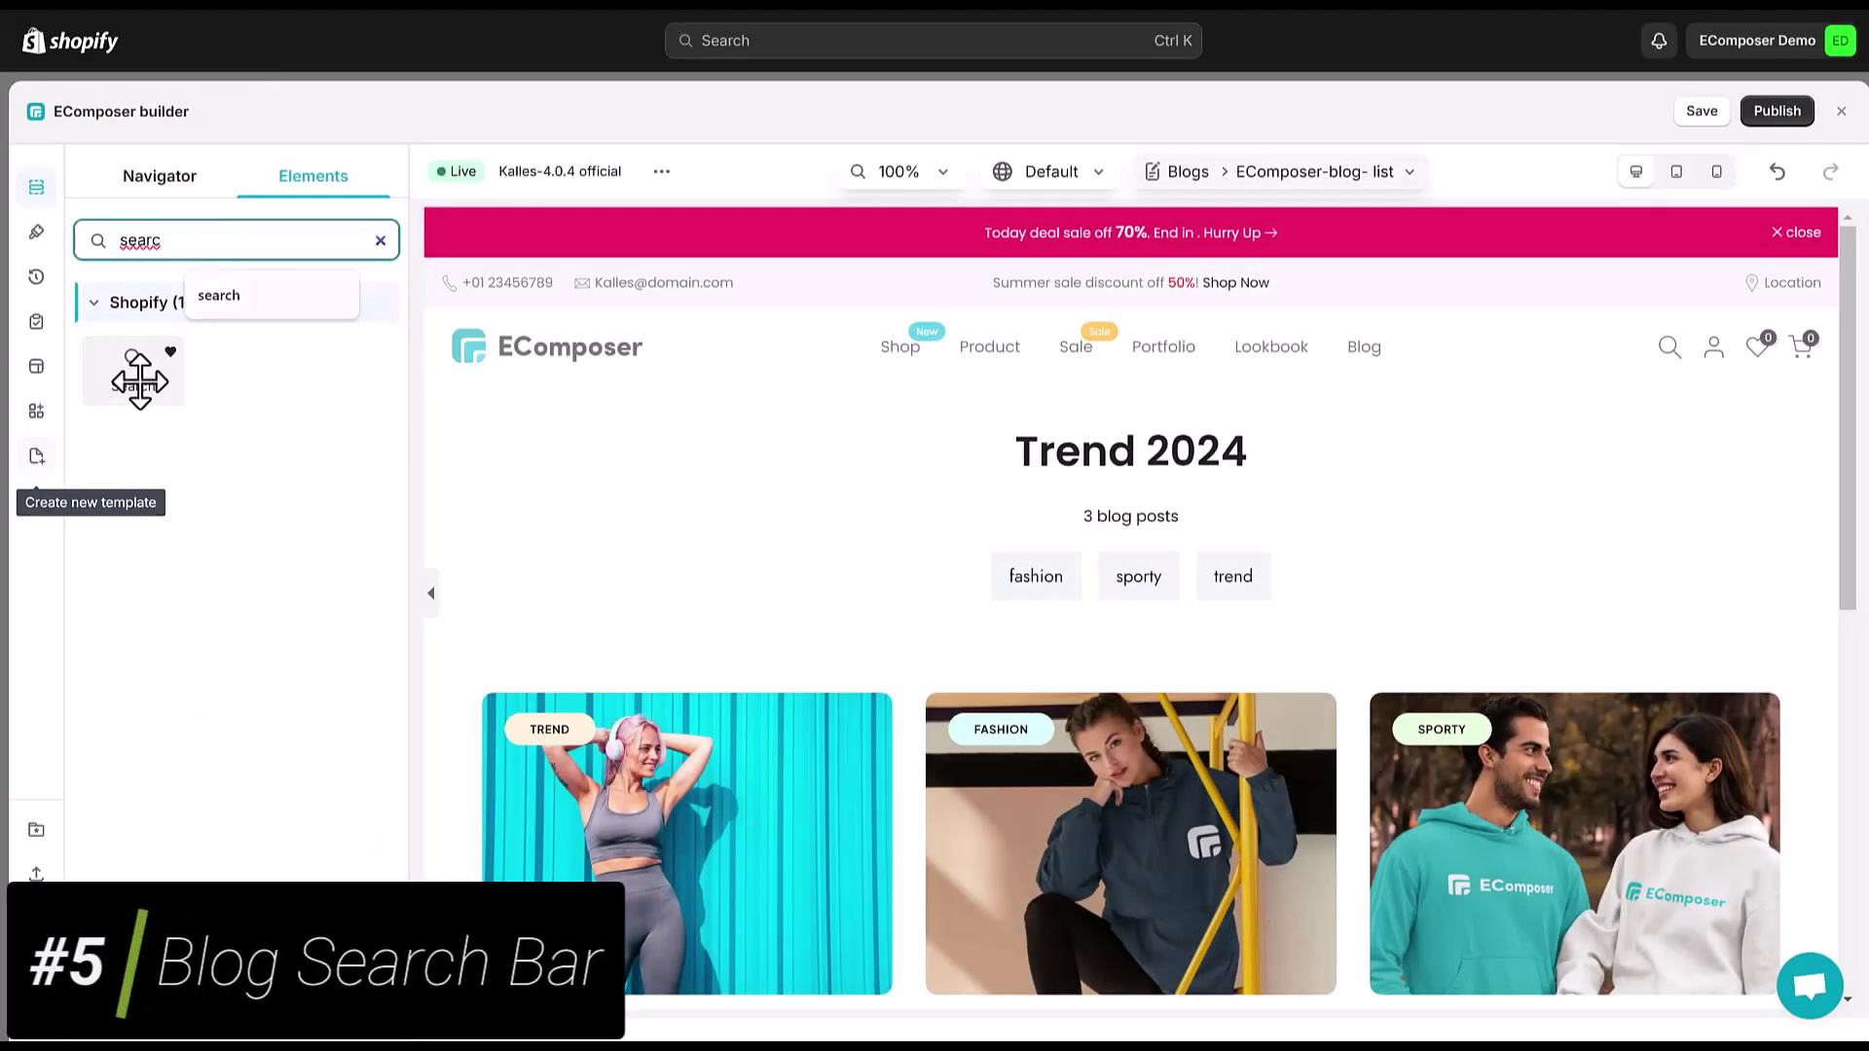
mouse_move(134, 373)
left_mouse_down()
mouse_move(1142, 629)
mouse_move(1135, 599)
left_mouse_up()
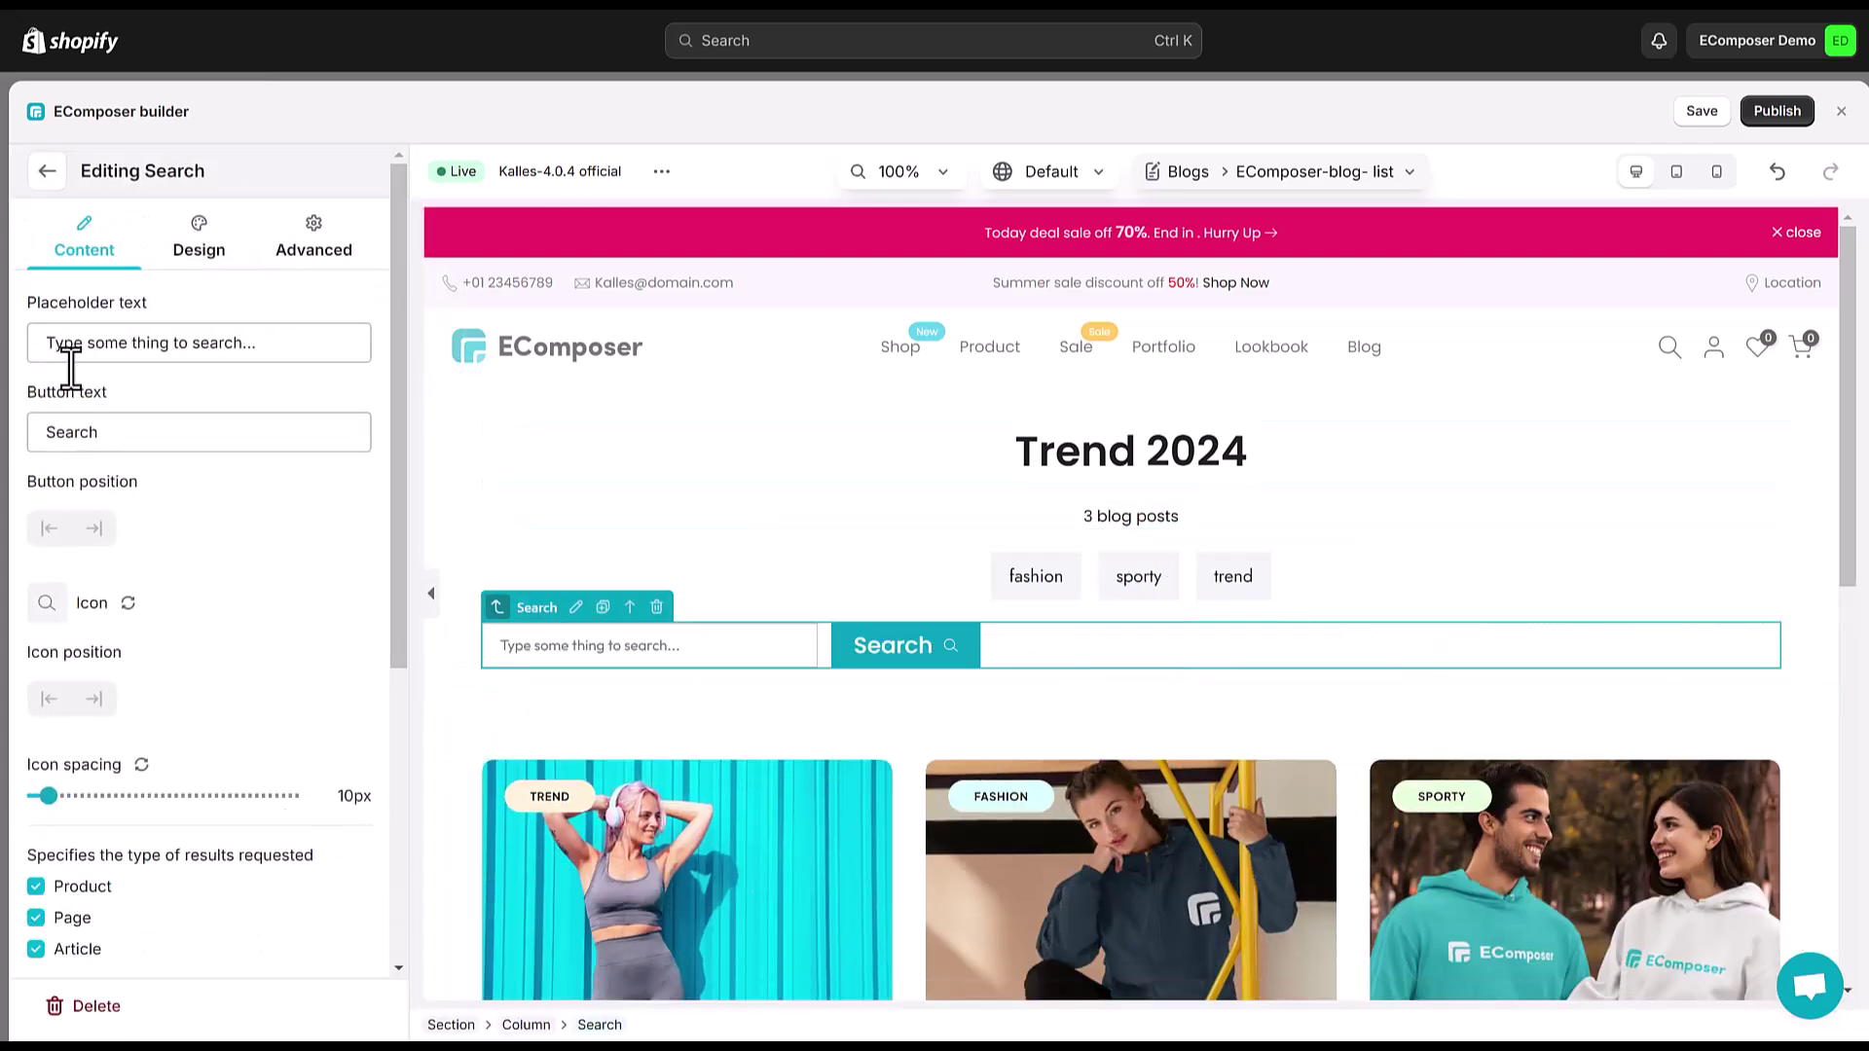
double_click(301, 444)
type("plore ")
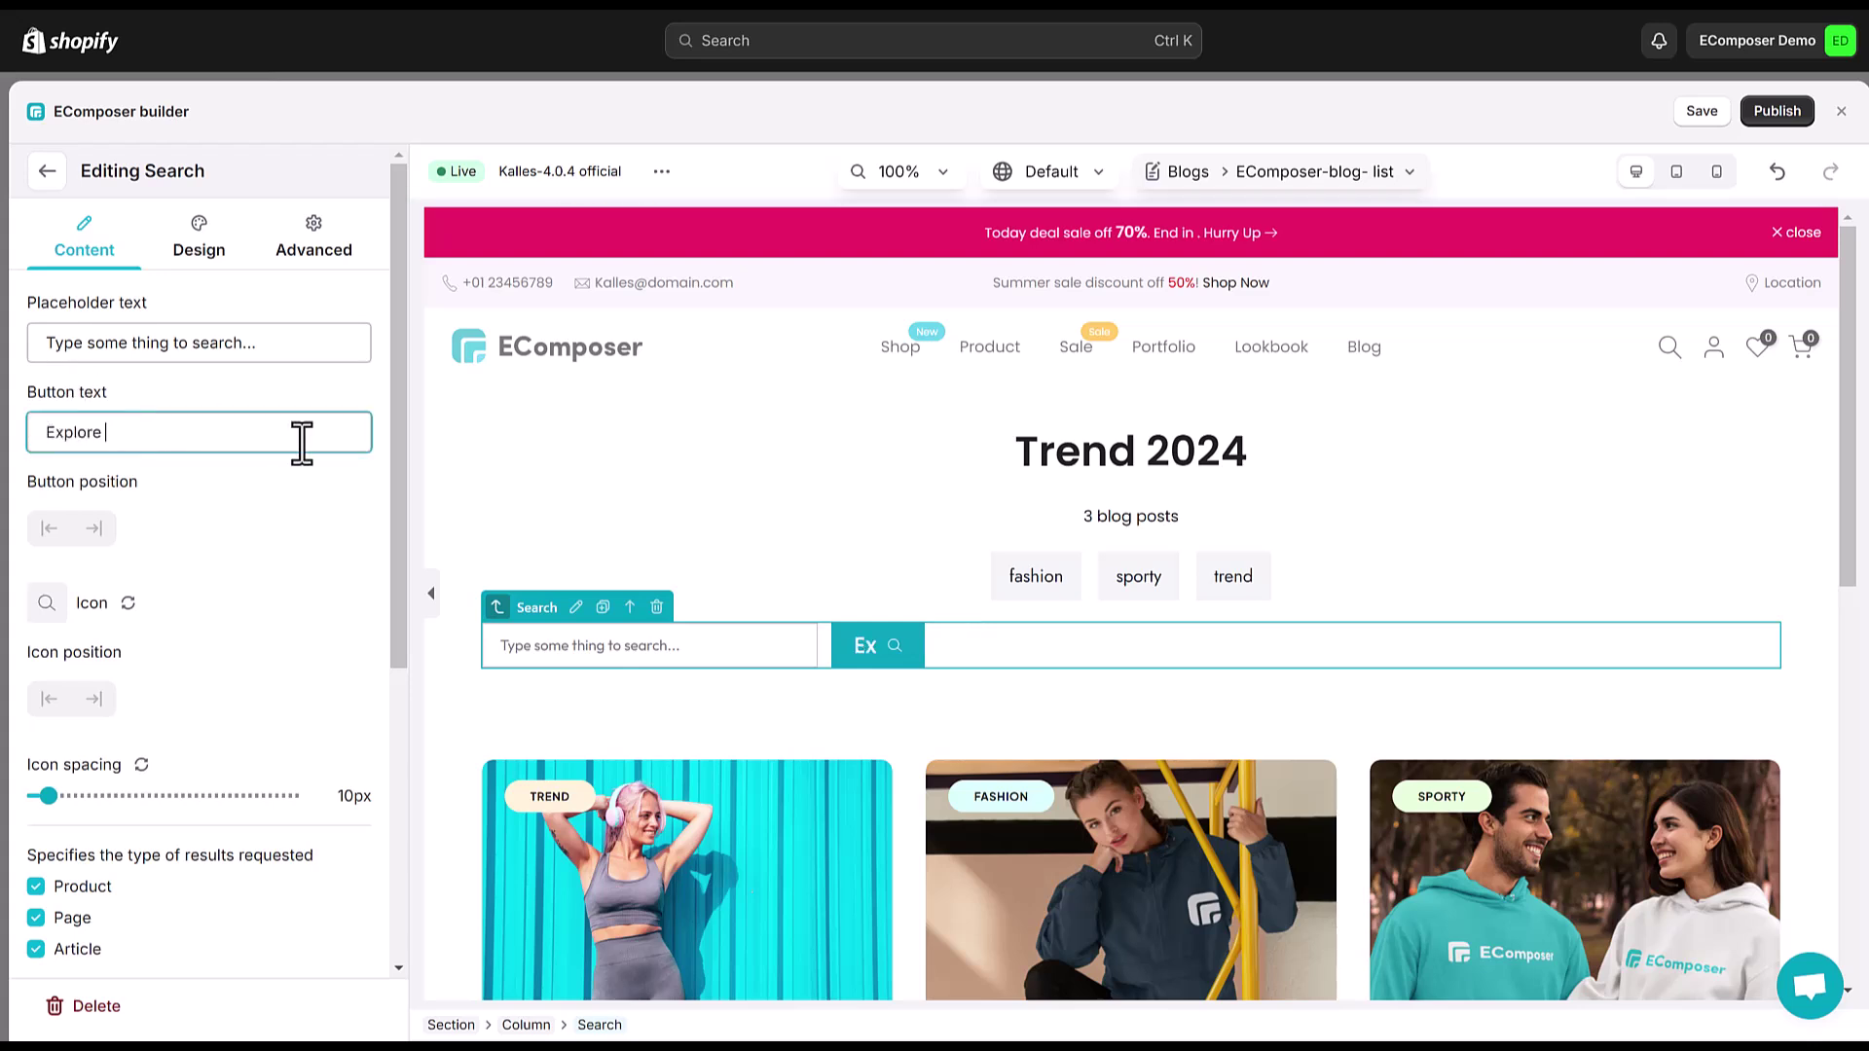
type("more")
left_click(263, 664)
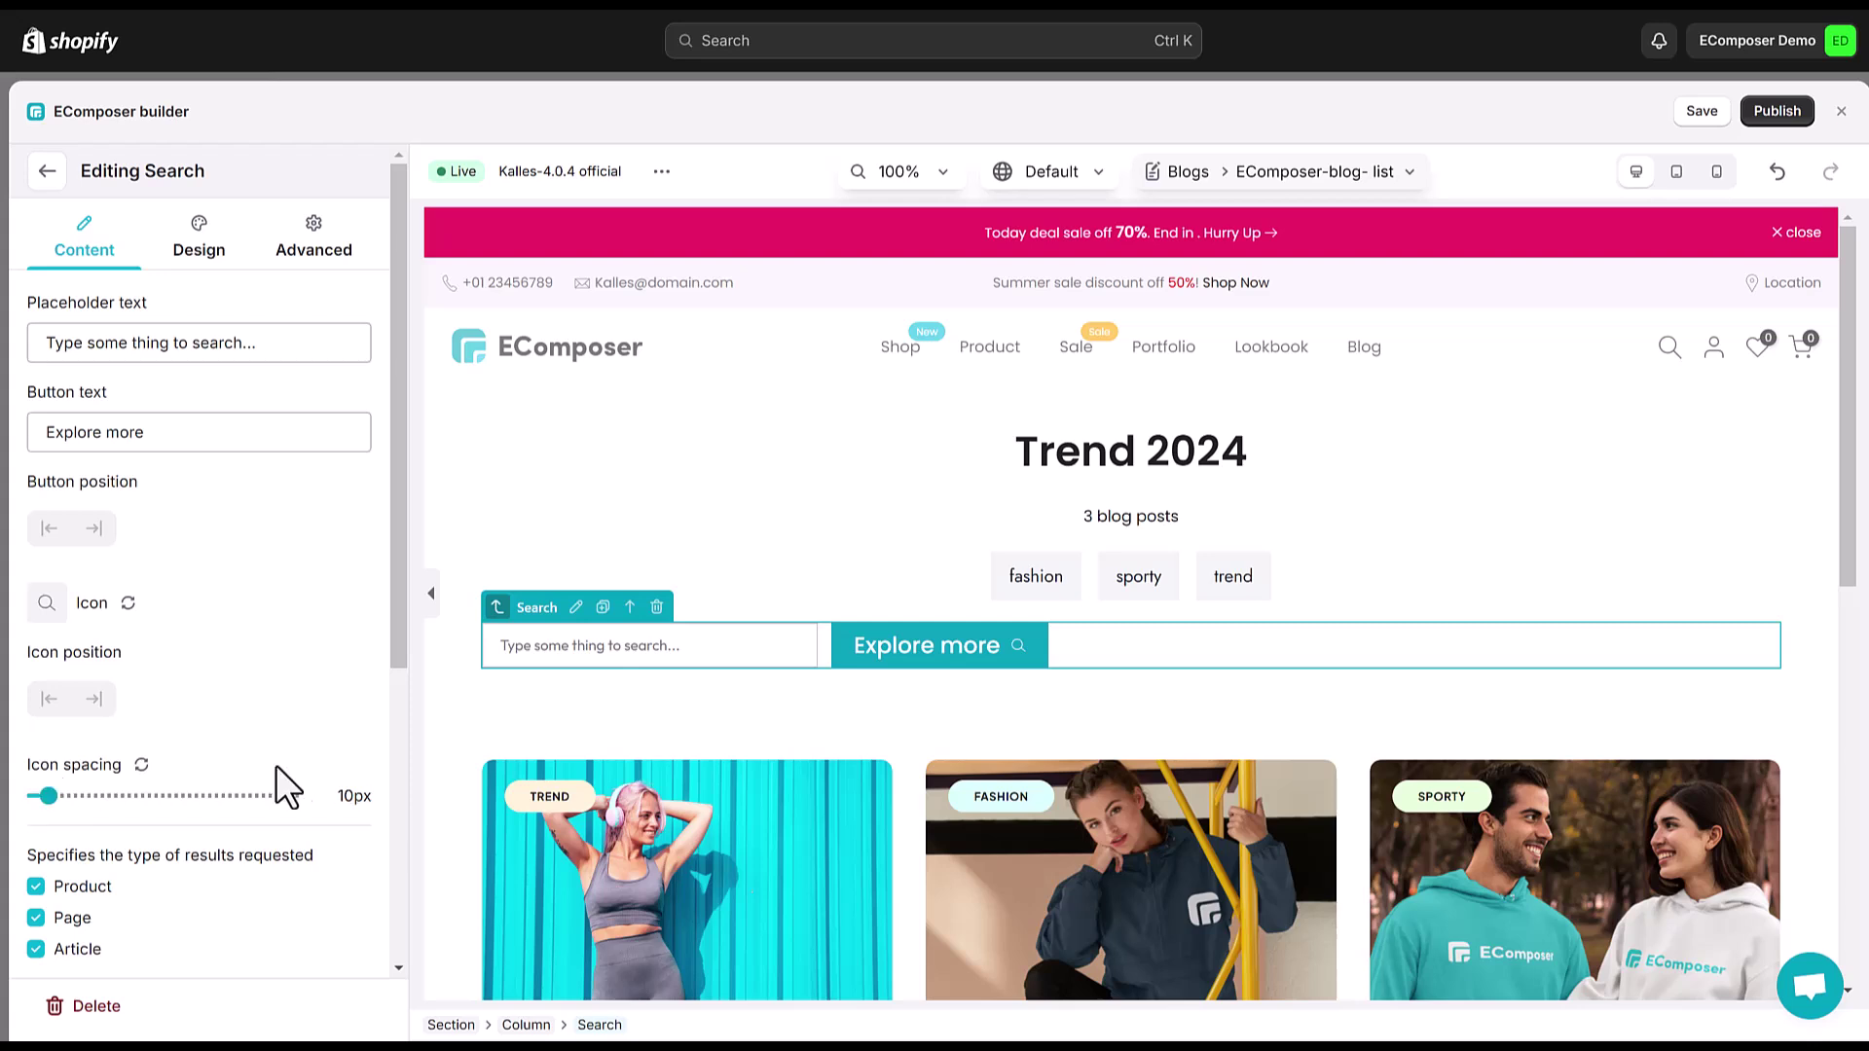
scroll(250, 745, "down", 3)
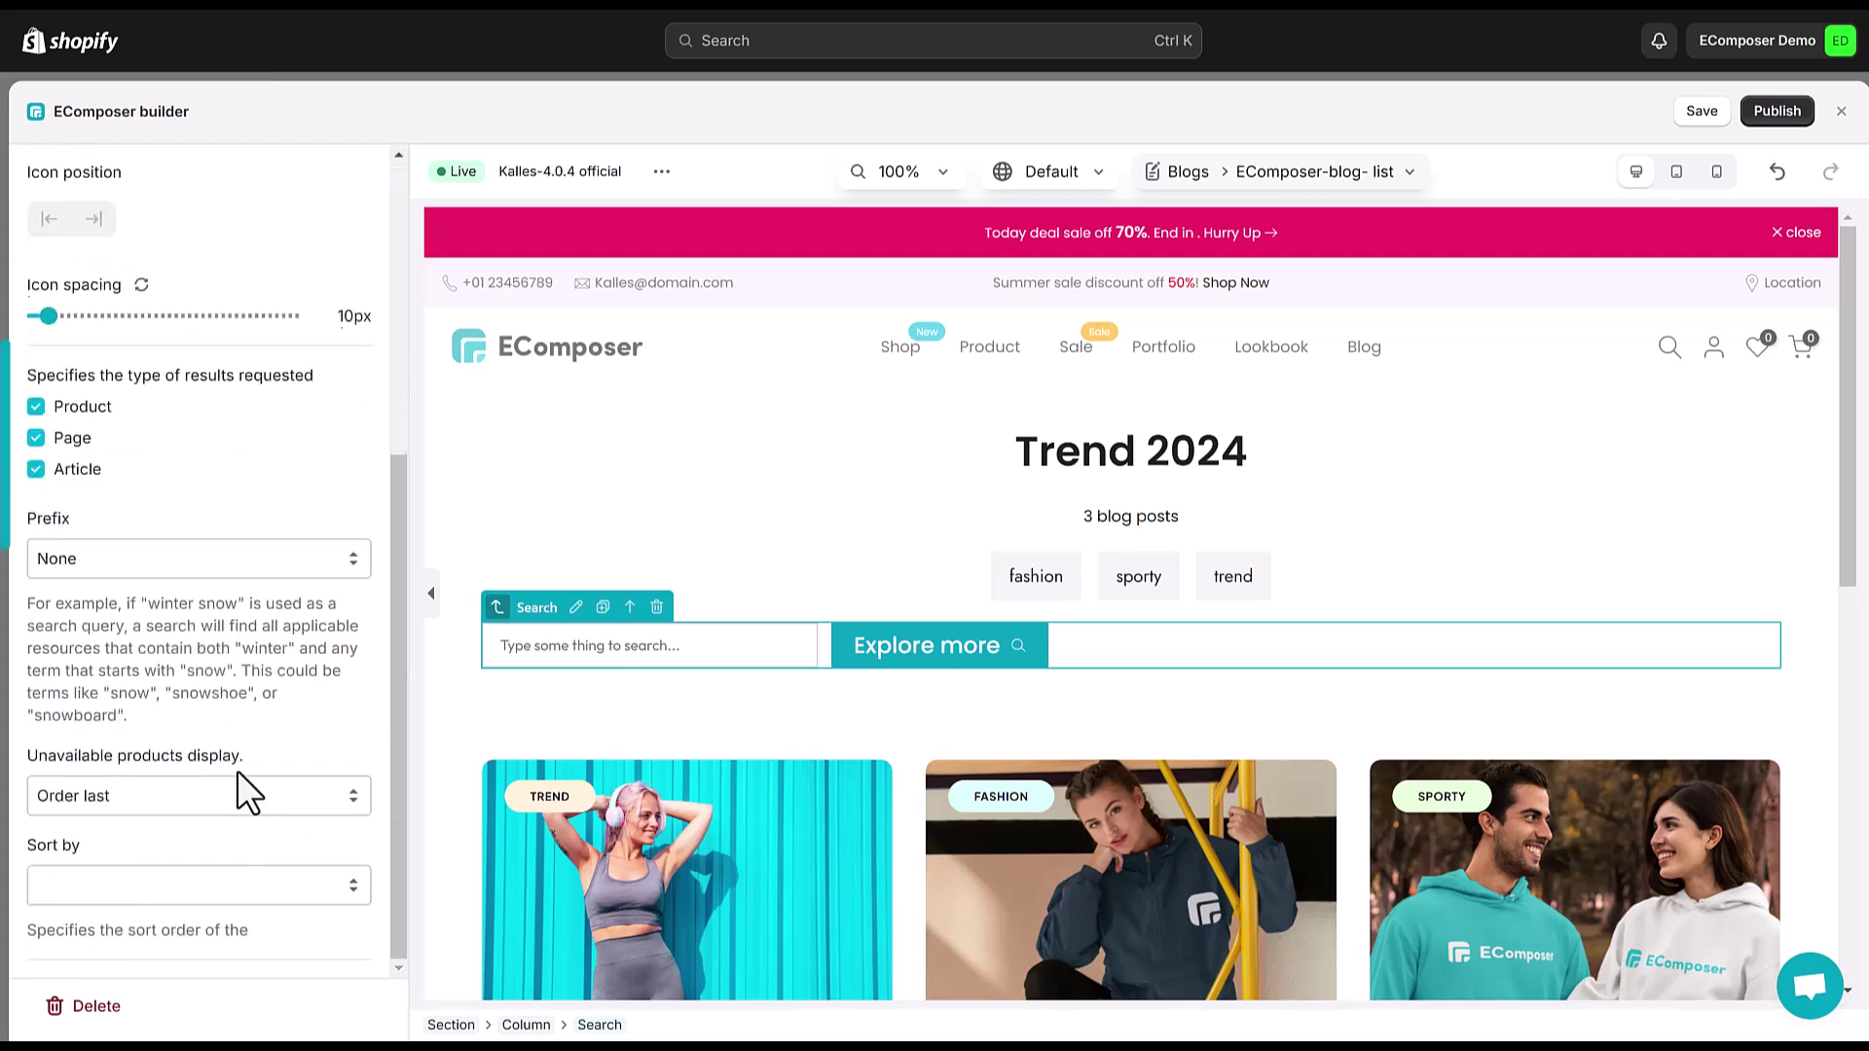
scroll(235, 767, "up", 1)
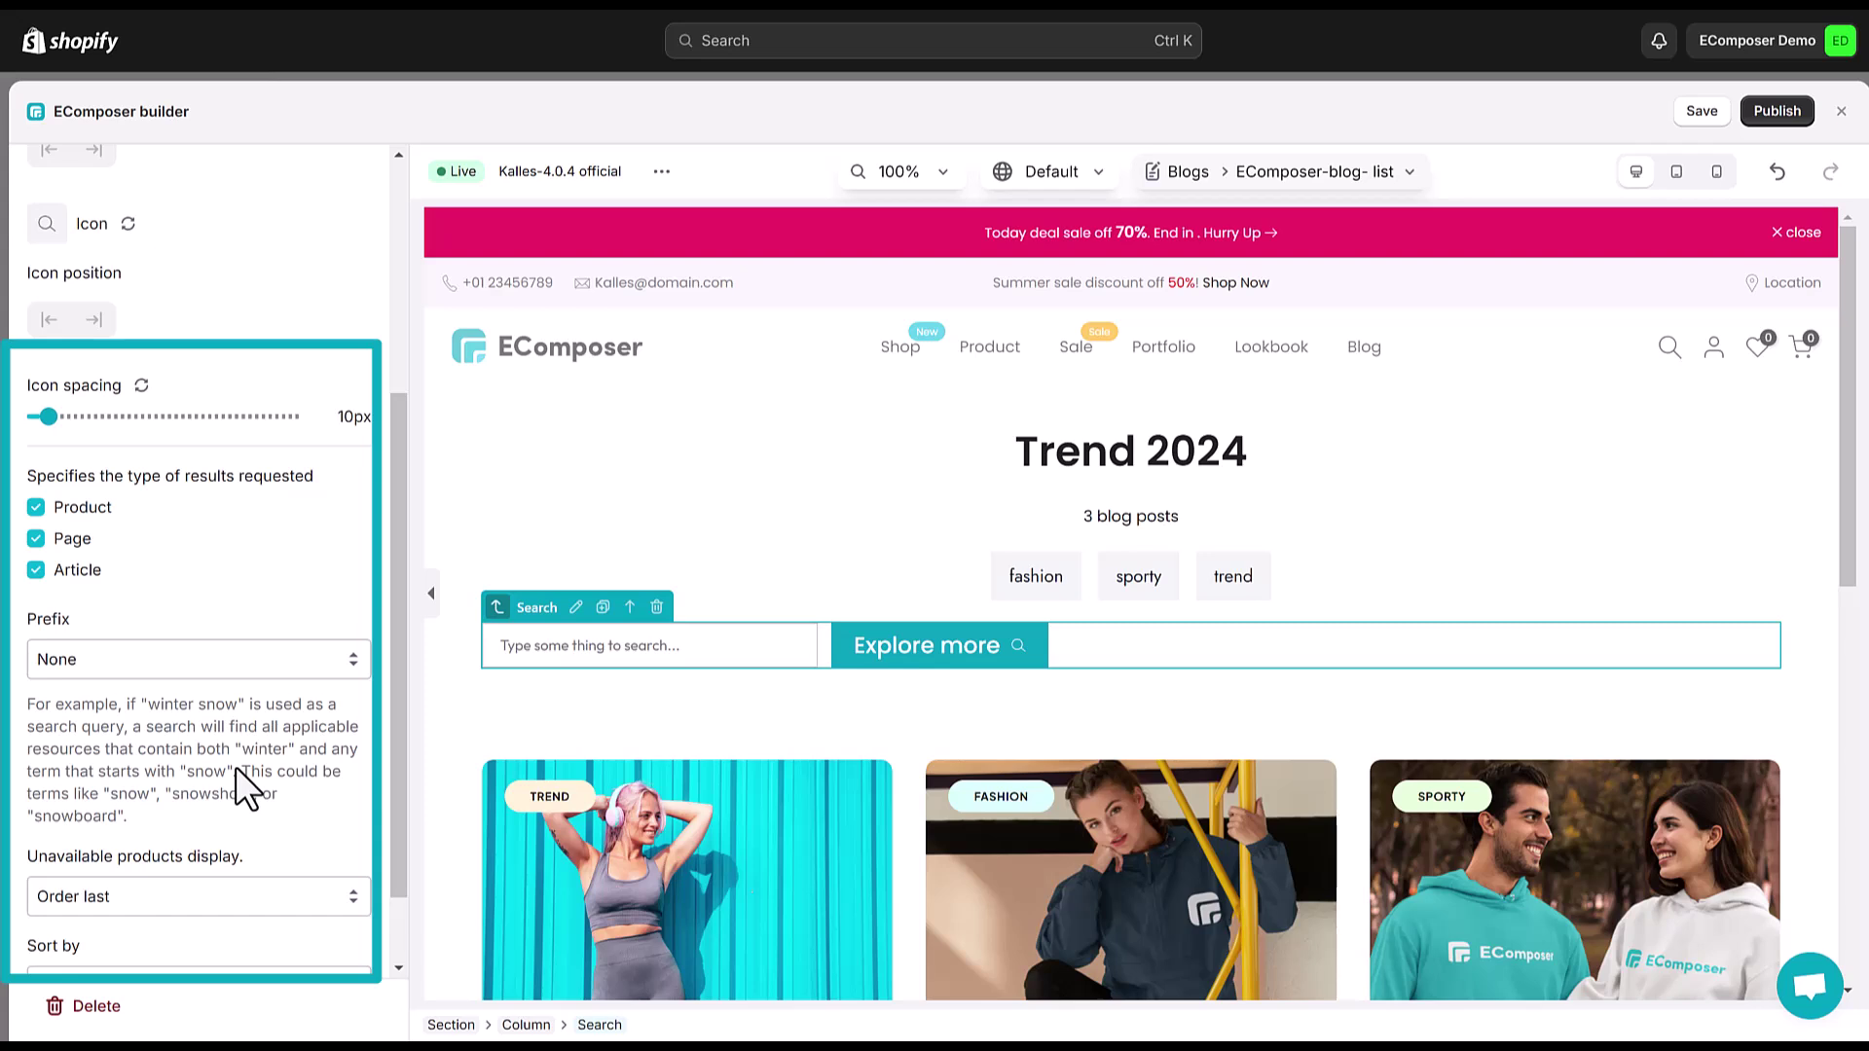
scroll(146, 364, "up", 3)
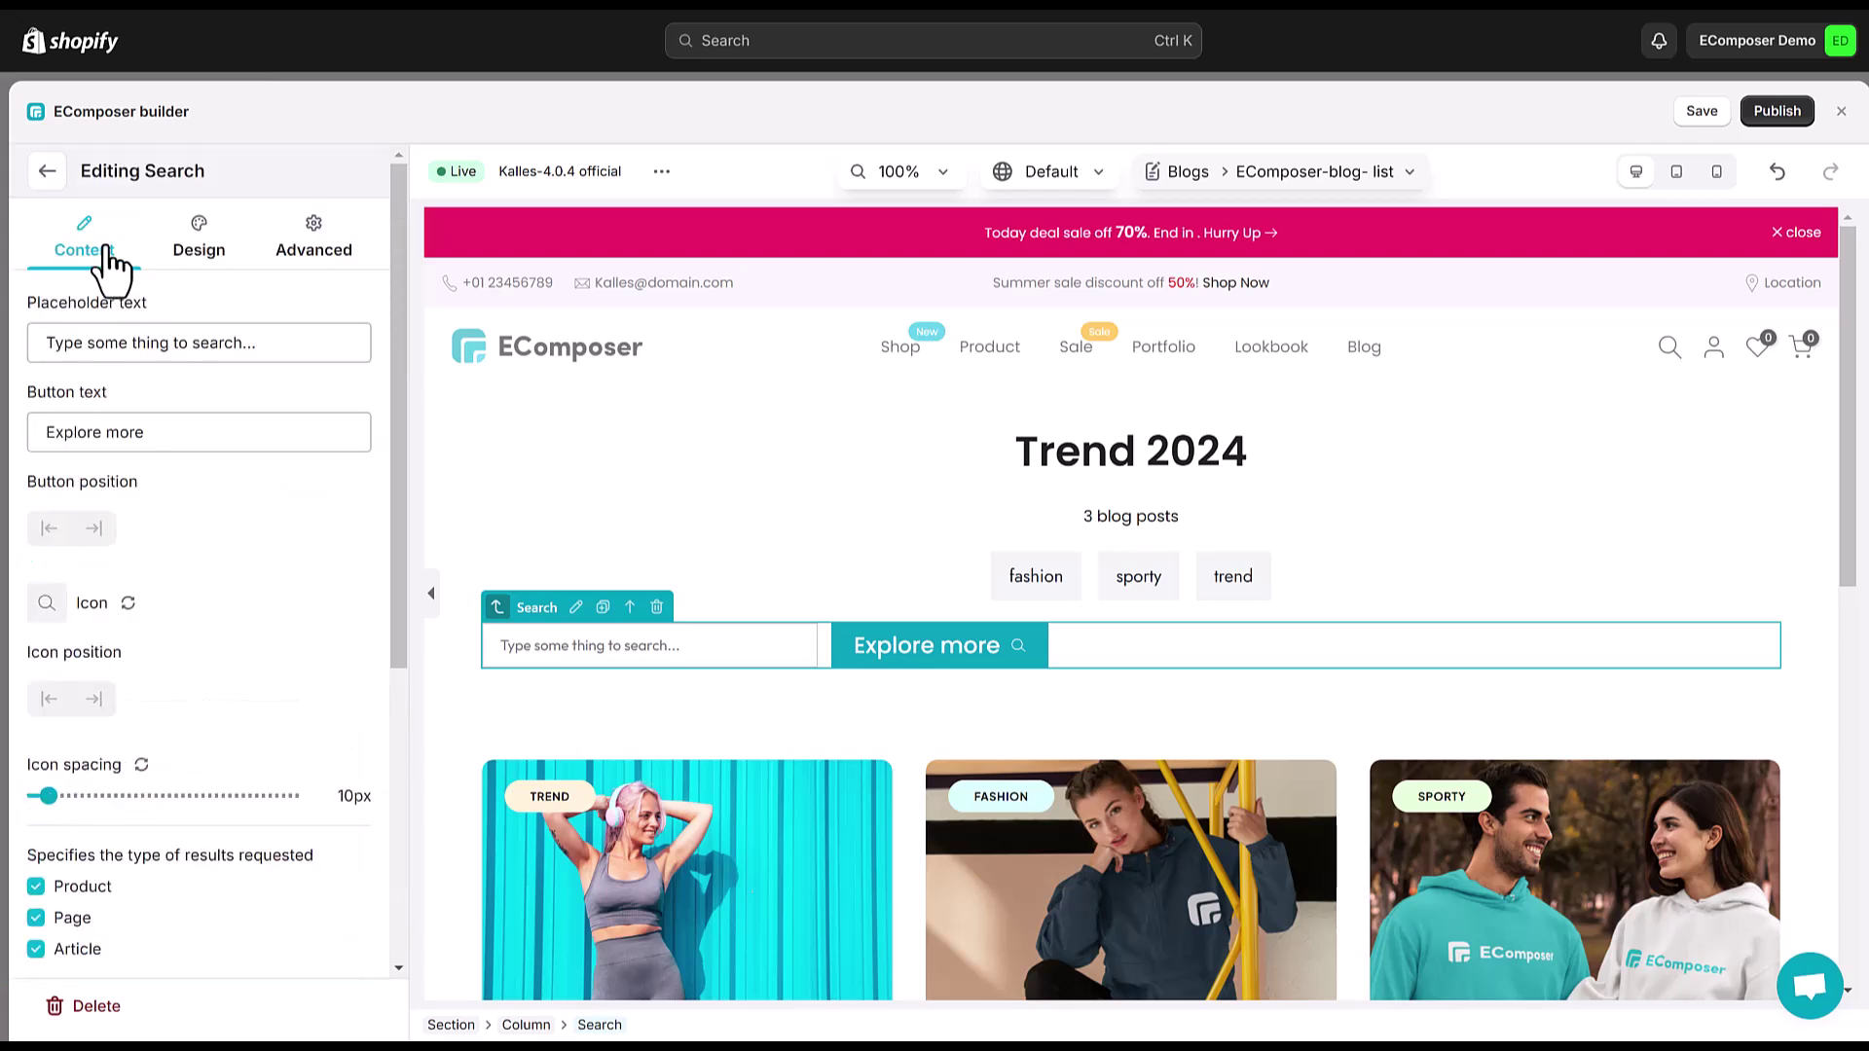
- Set the search input width to 392px and height to 50px
left_click(204, 245)
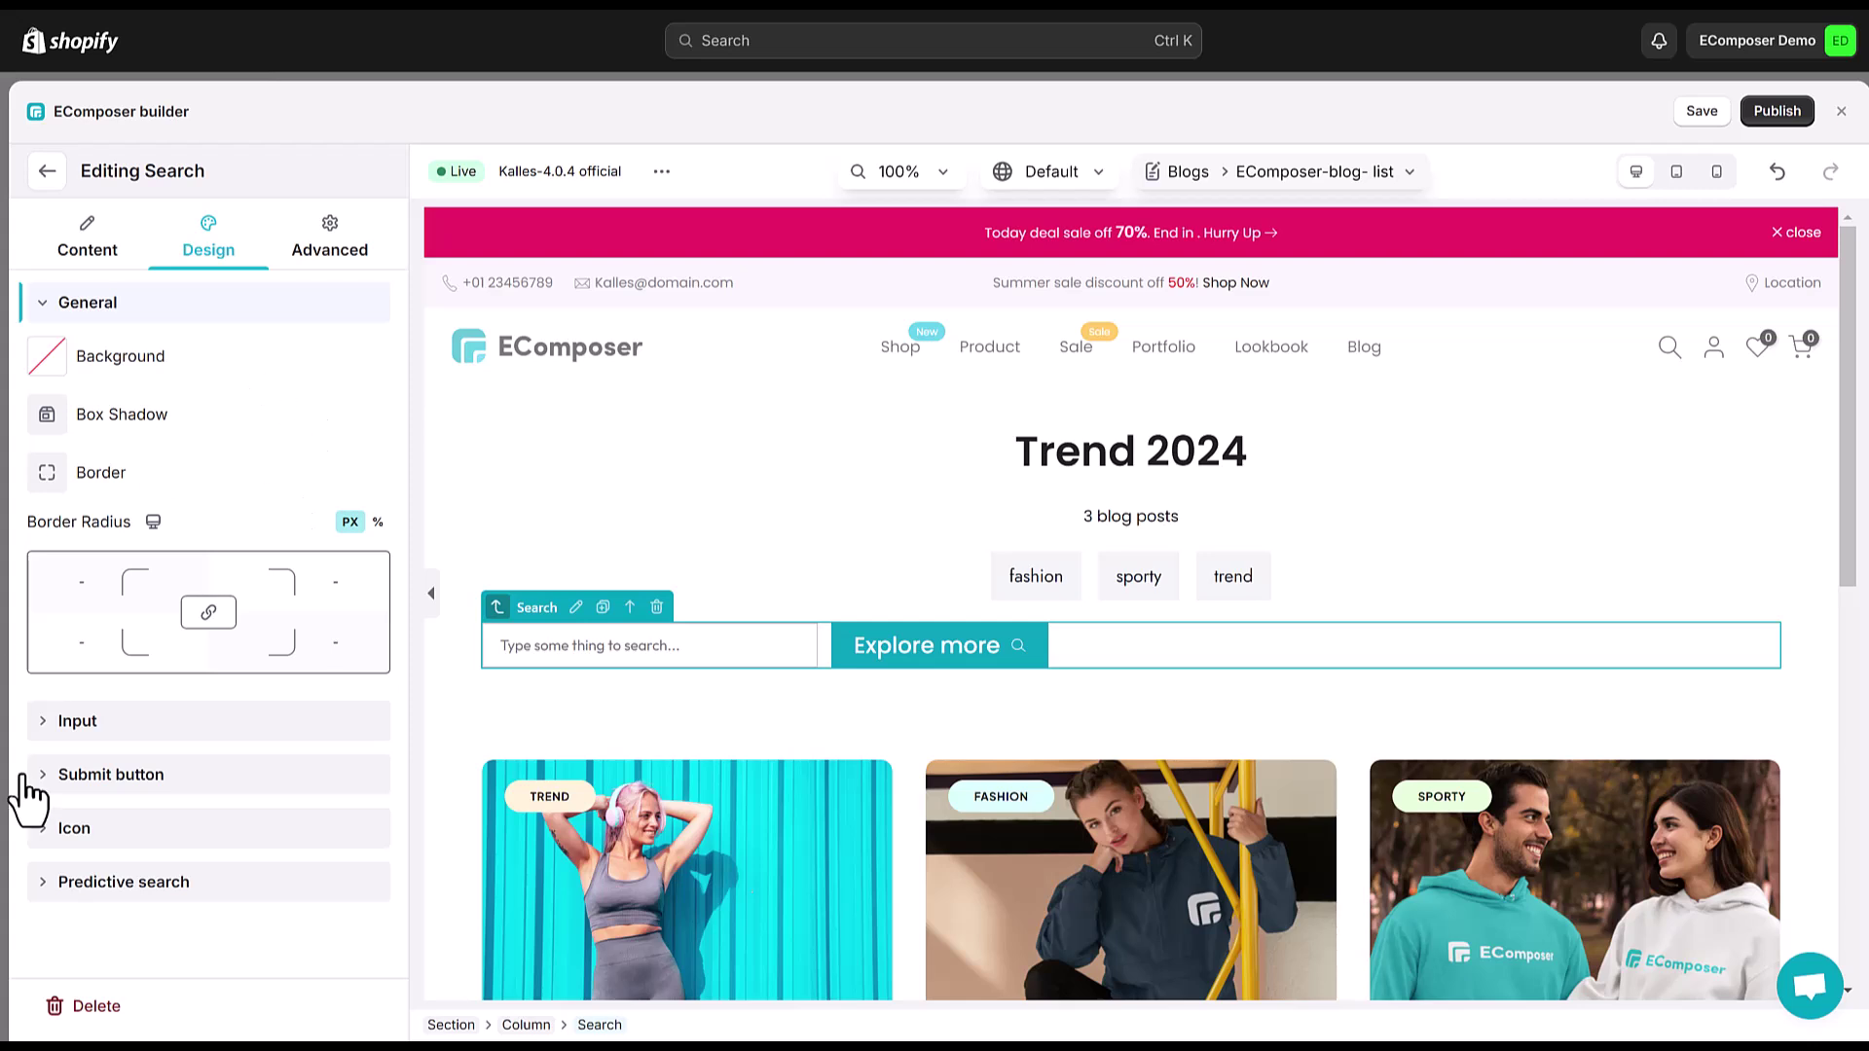
left_click(42, 720)
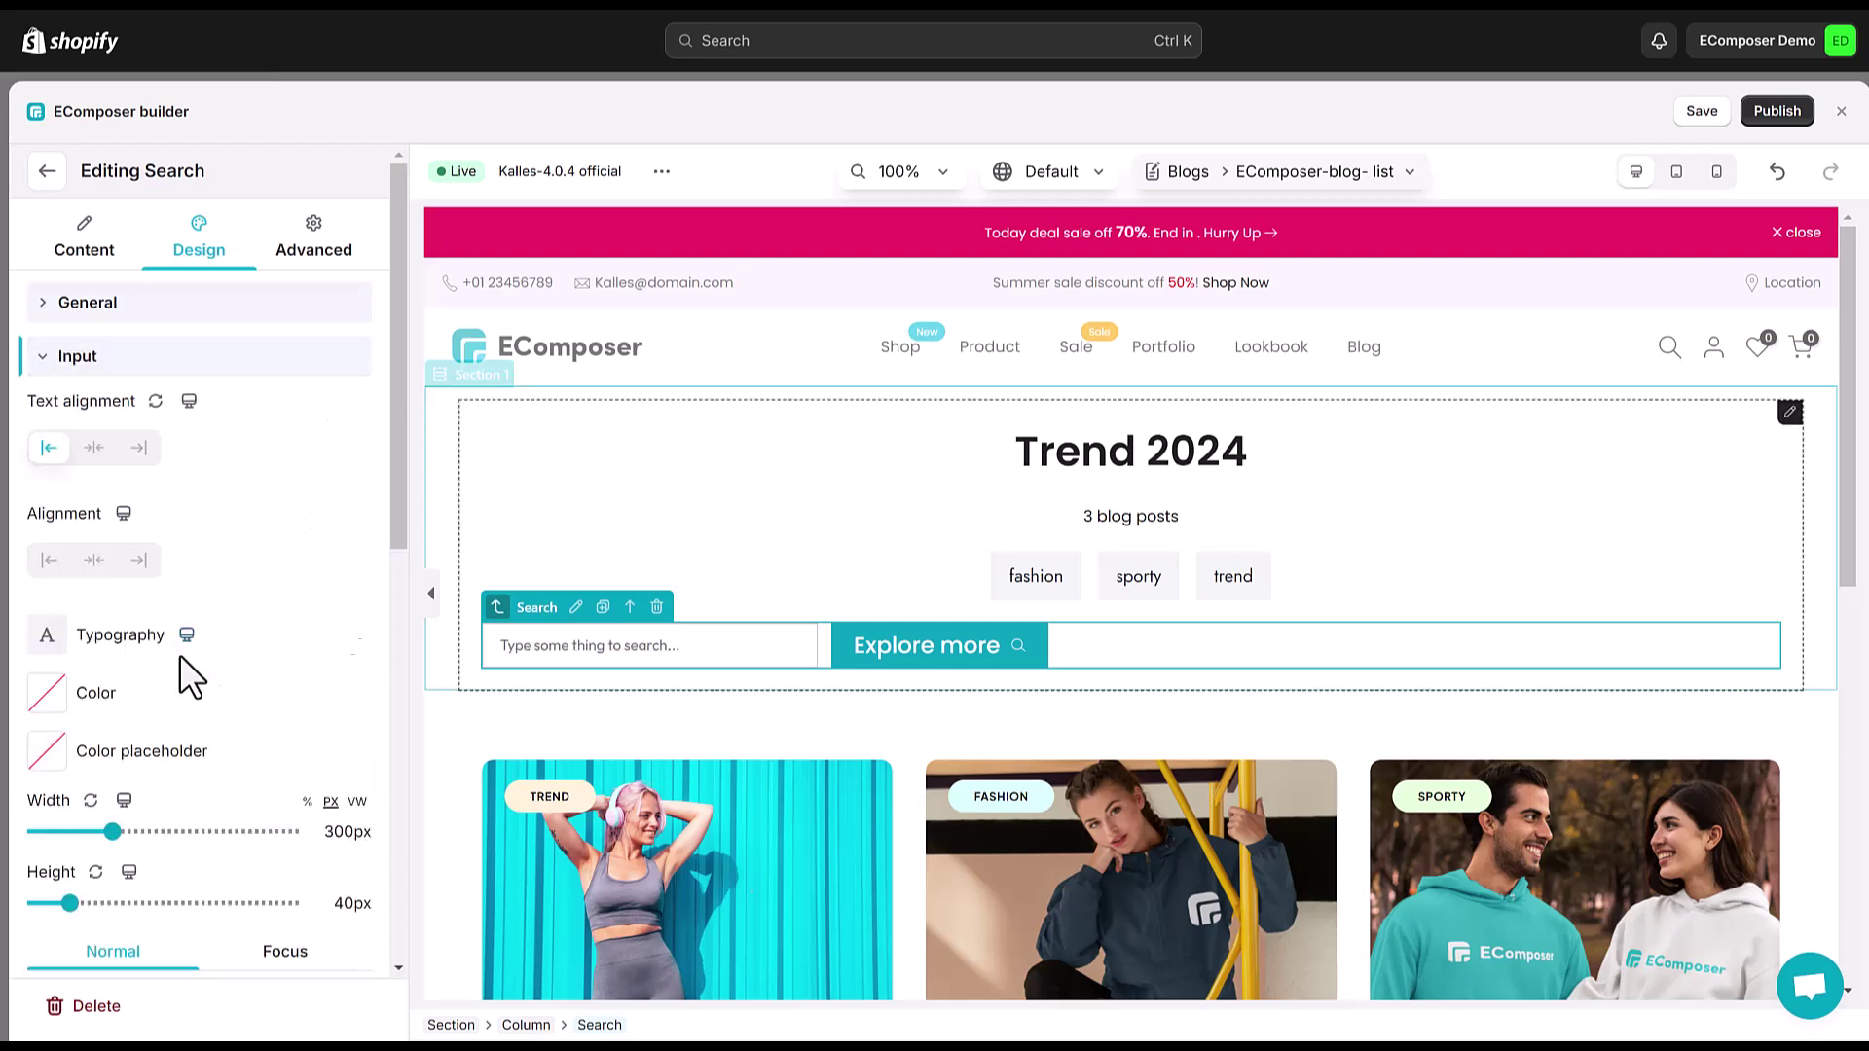
left_click(339, 832)
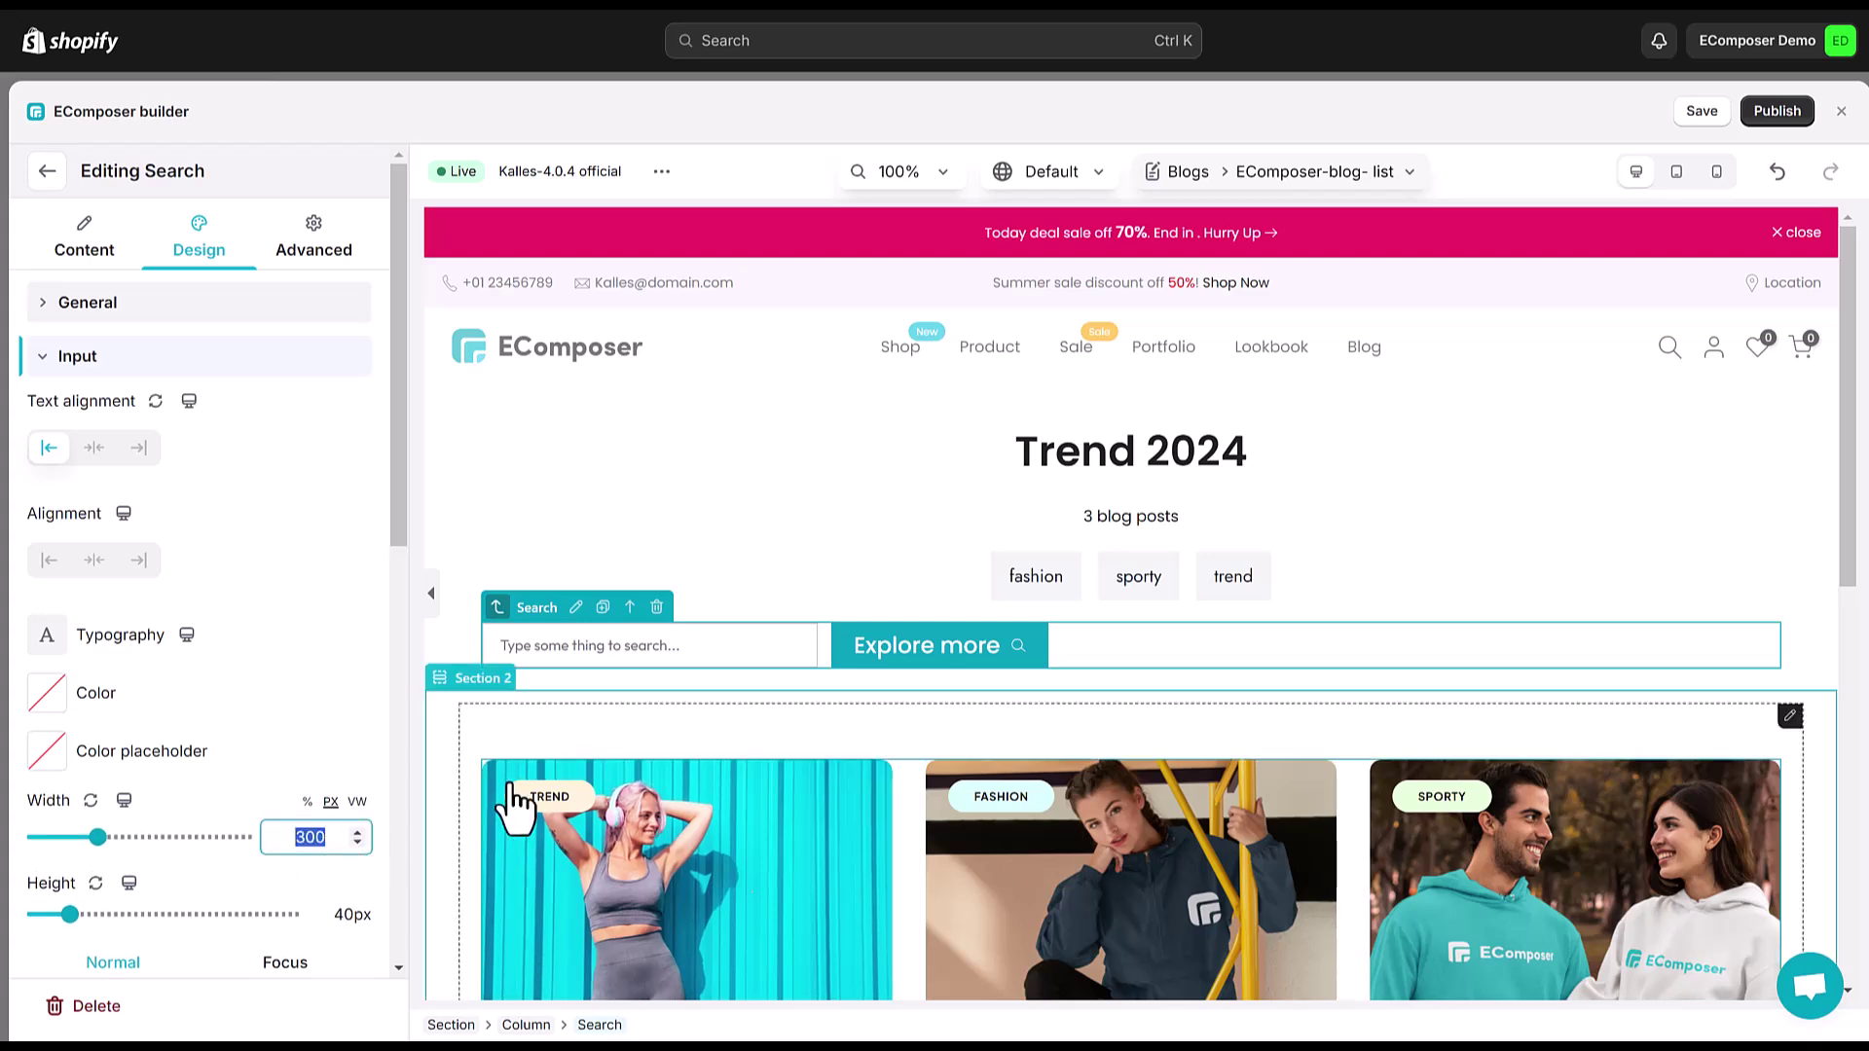
type("392")
type("px")
key("Return")
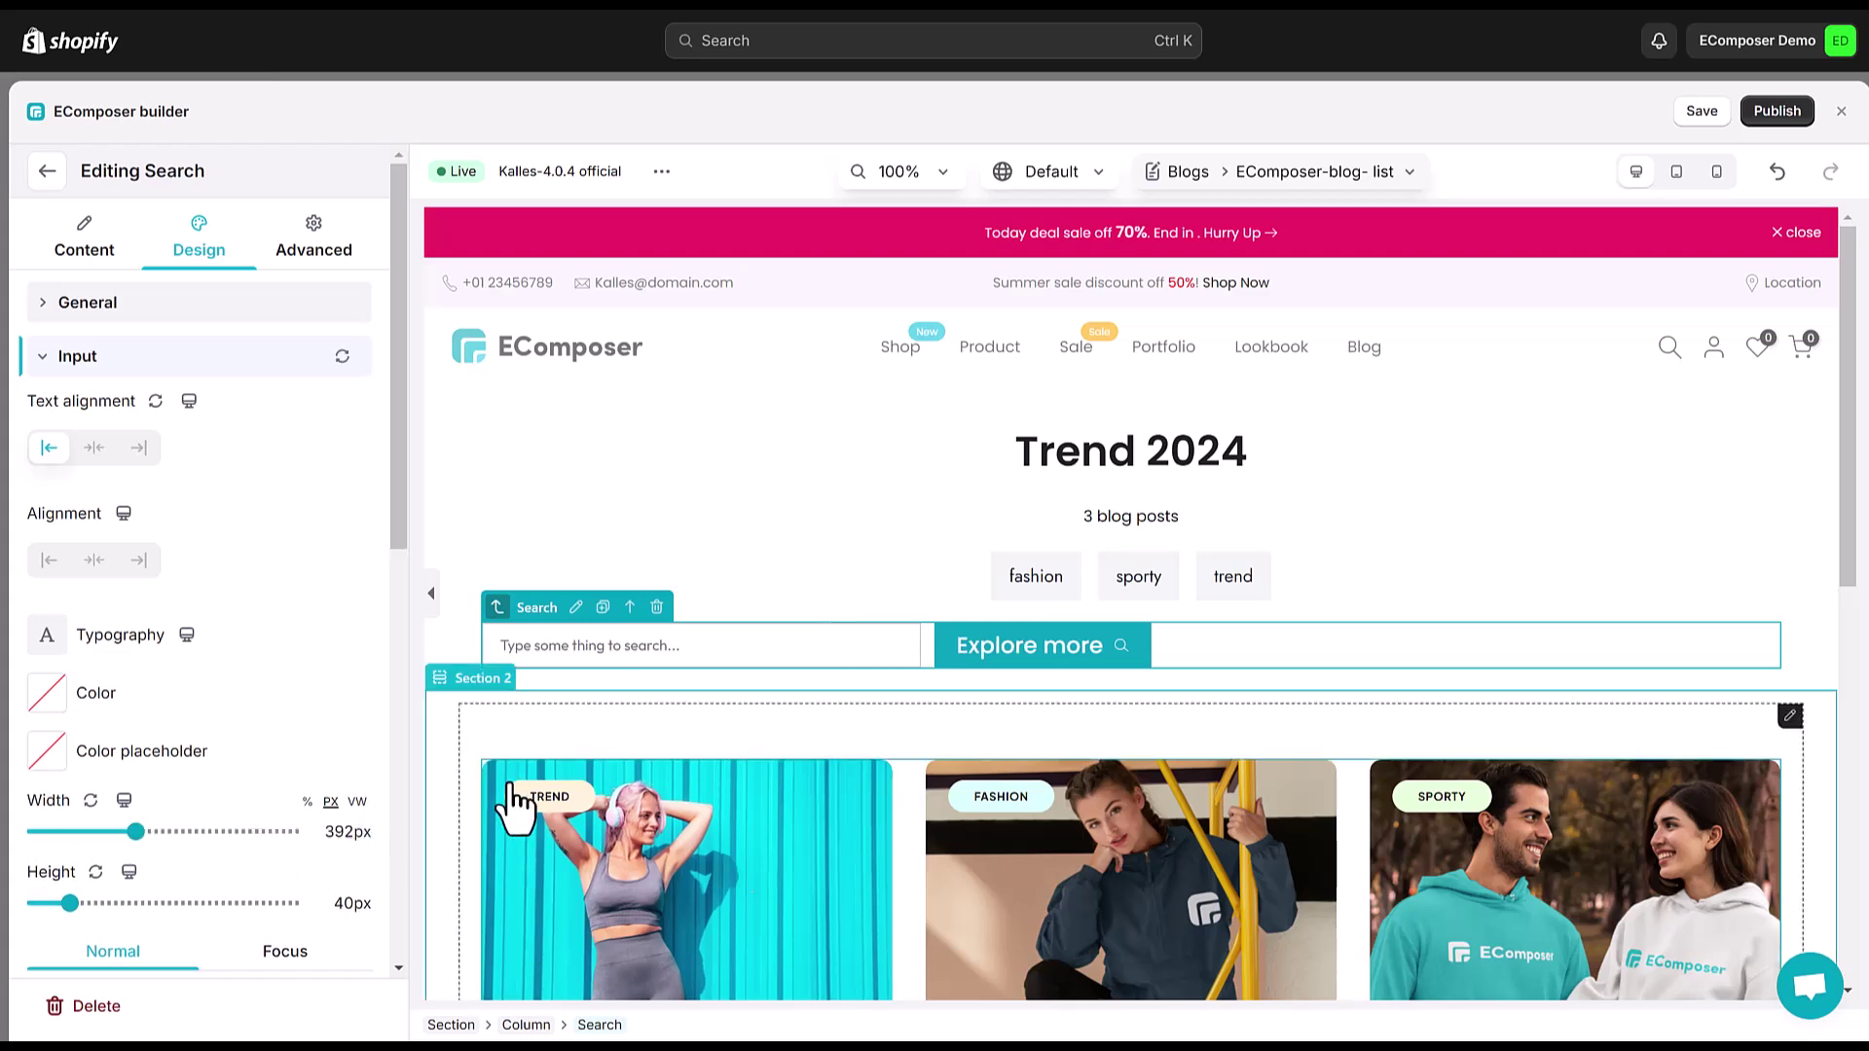
left_click(336, 915)
type("50")
key("Return")
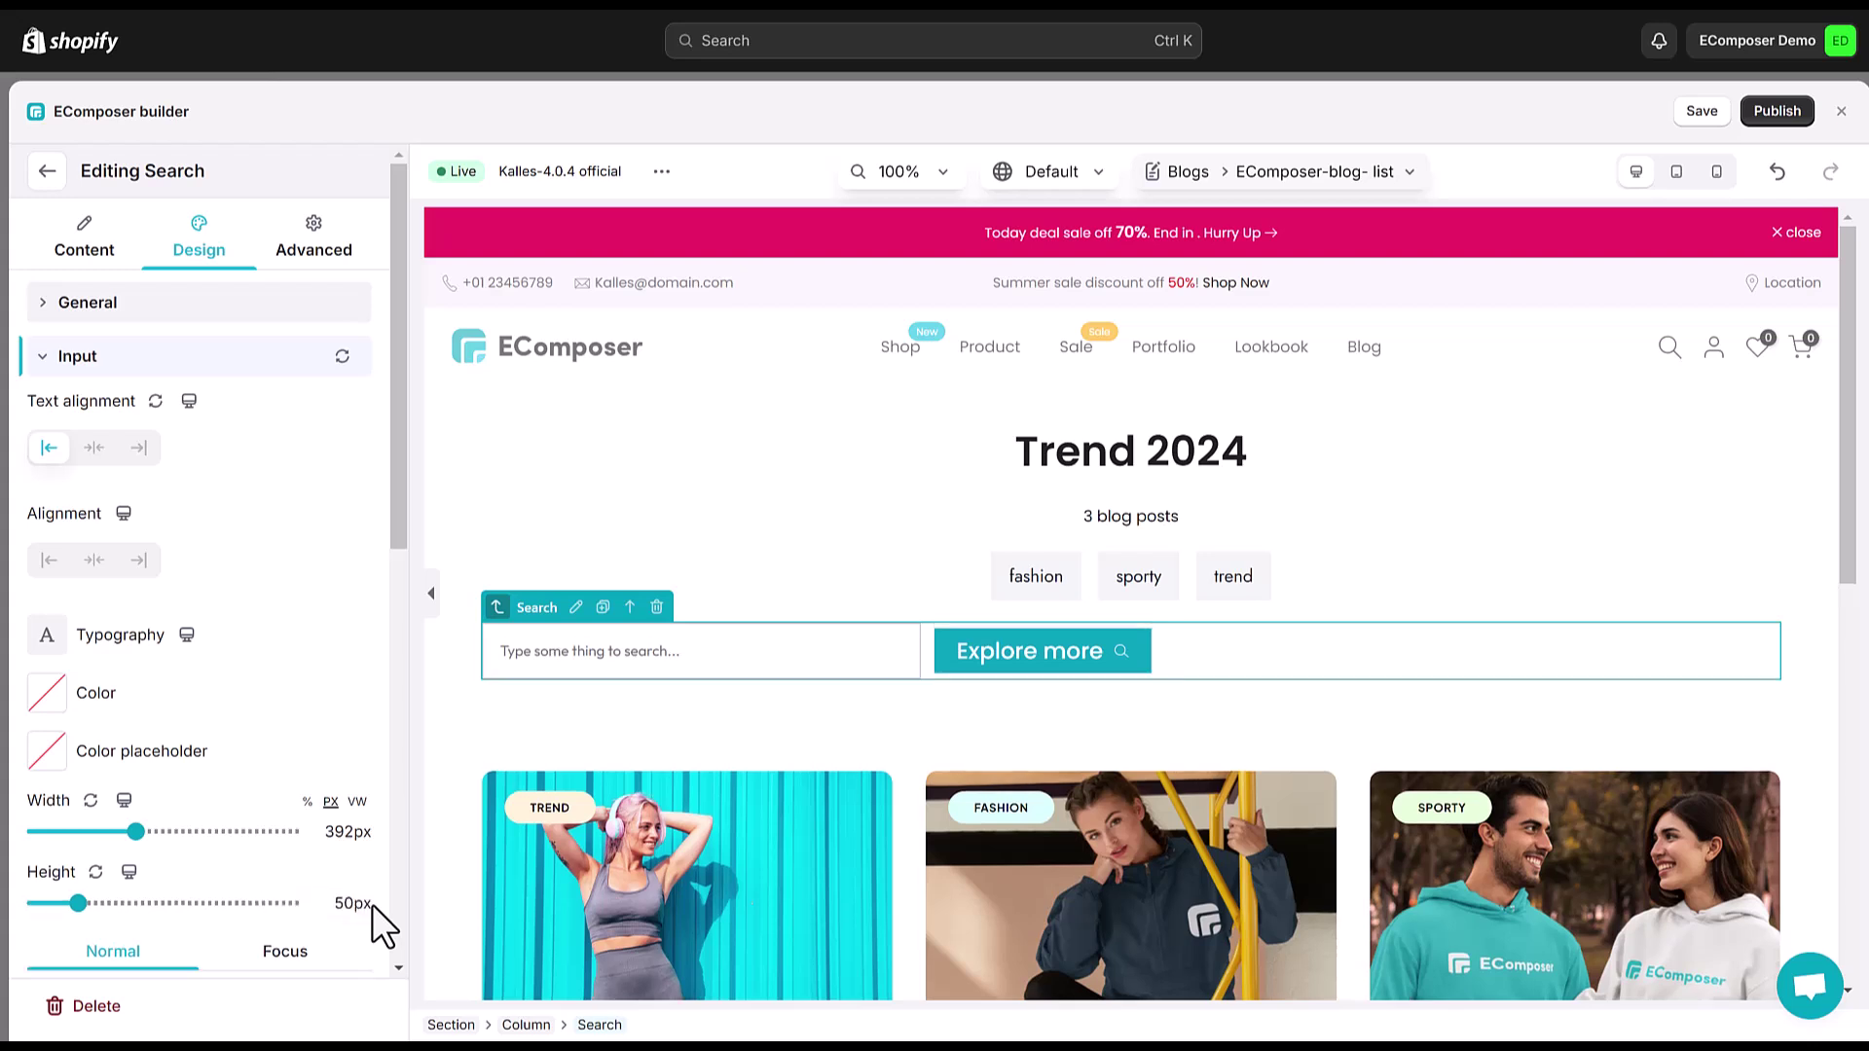
scroll(258, 857, "down", 2)
scroll(146, 774, "down", 3)
- Round the input corners to 50 and set its left and right spacing to 33 and 20
left_click(81, 723)
left_click(267, 788)
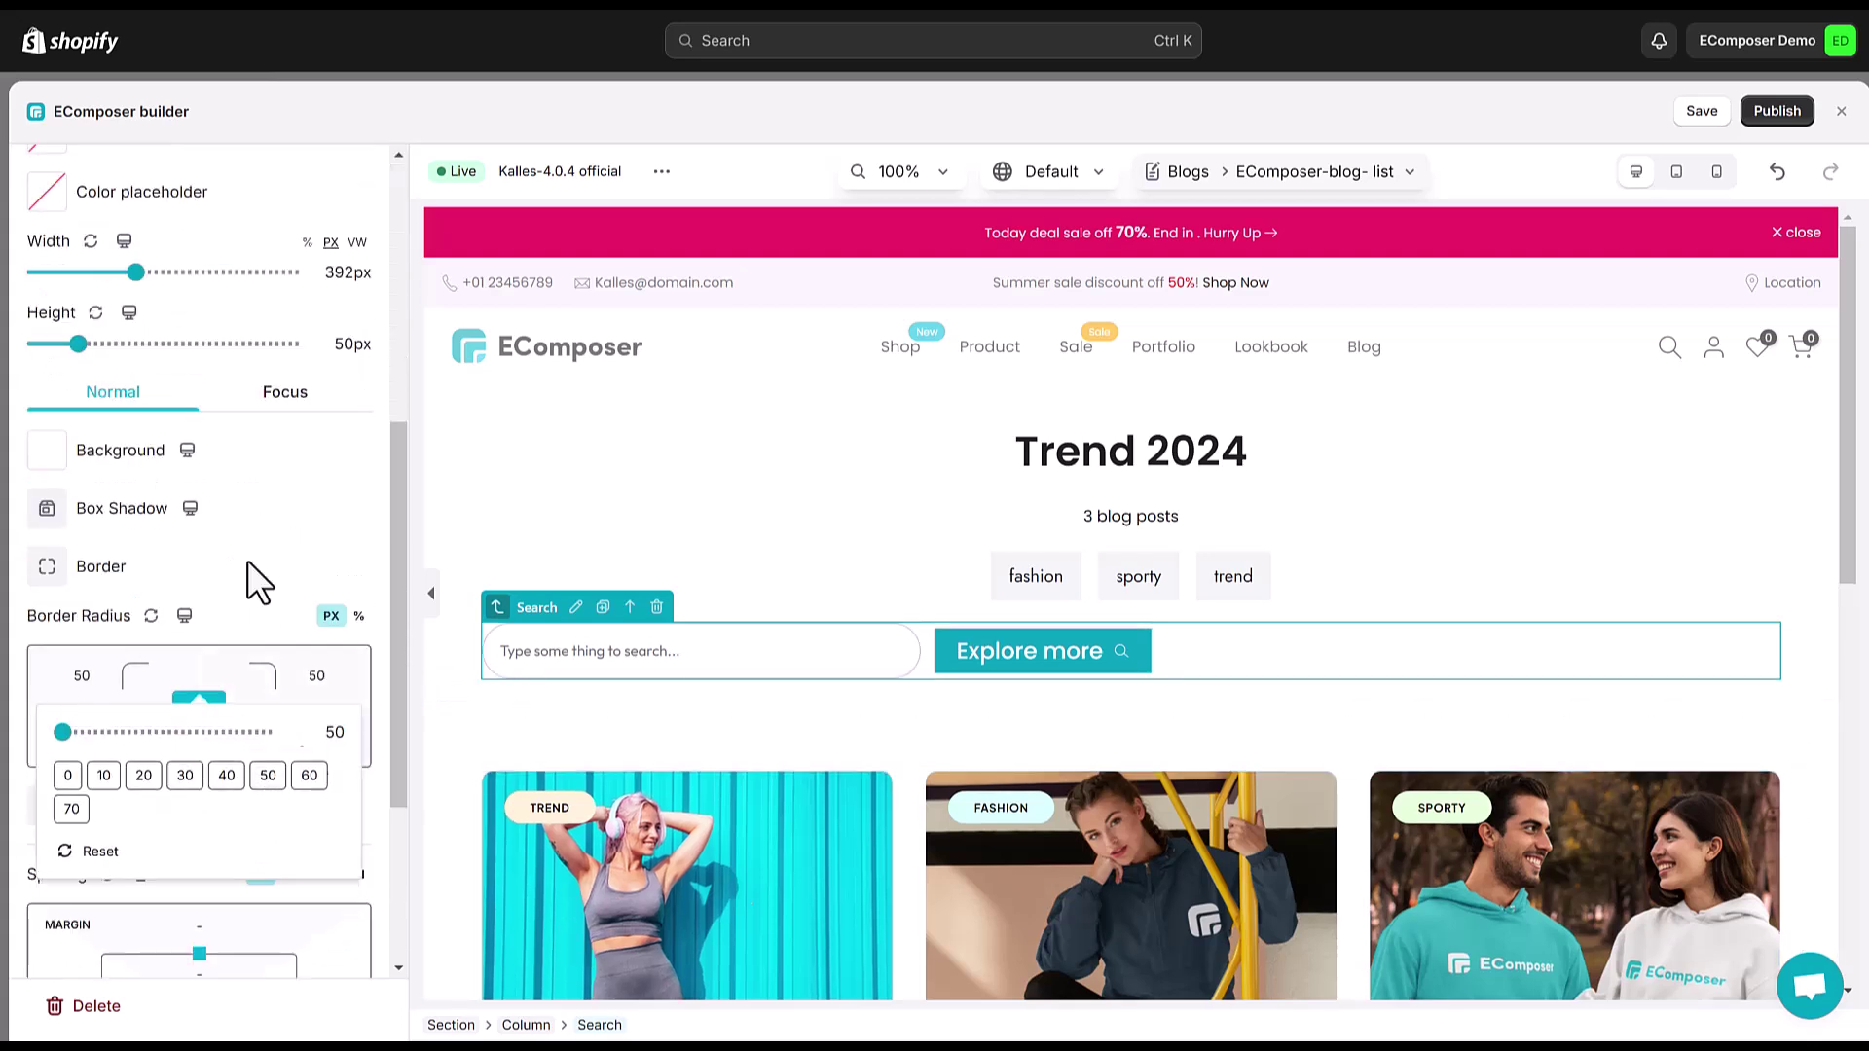
scroll(251, 584, "down", 3)
left_click(136, 686)
type("33")
key("Return")
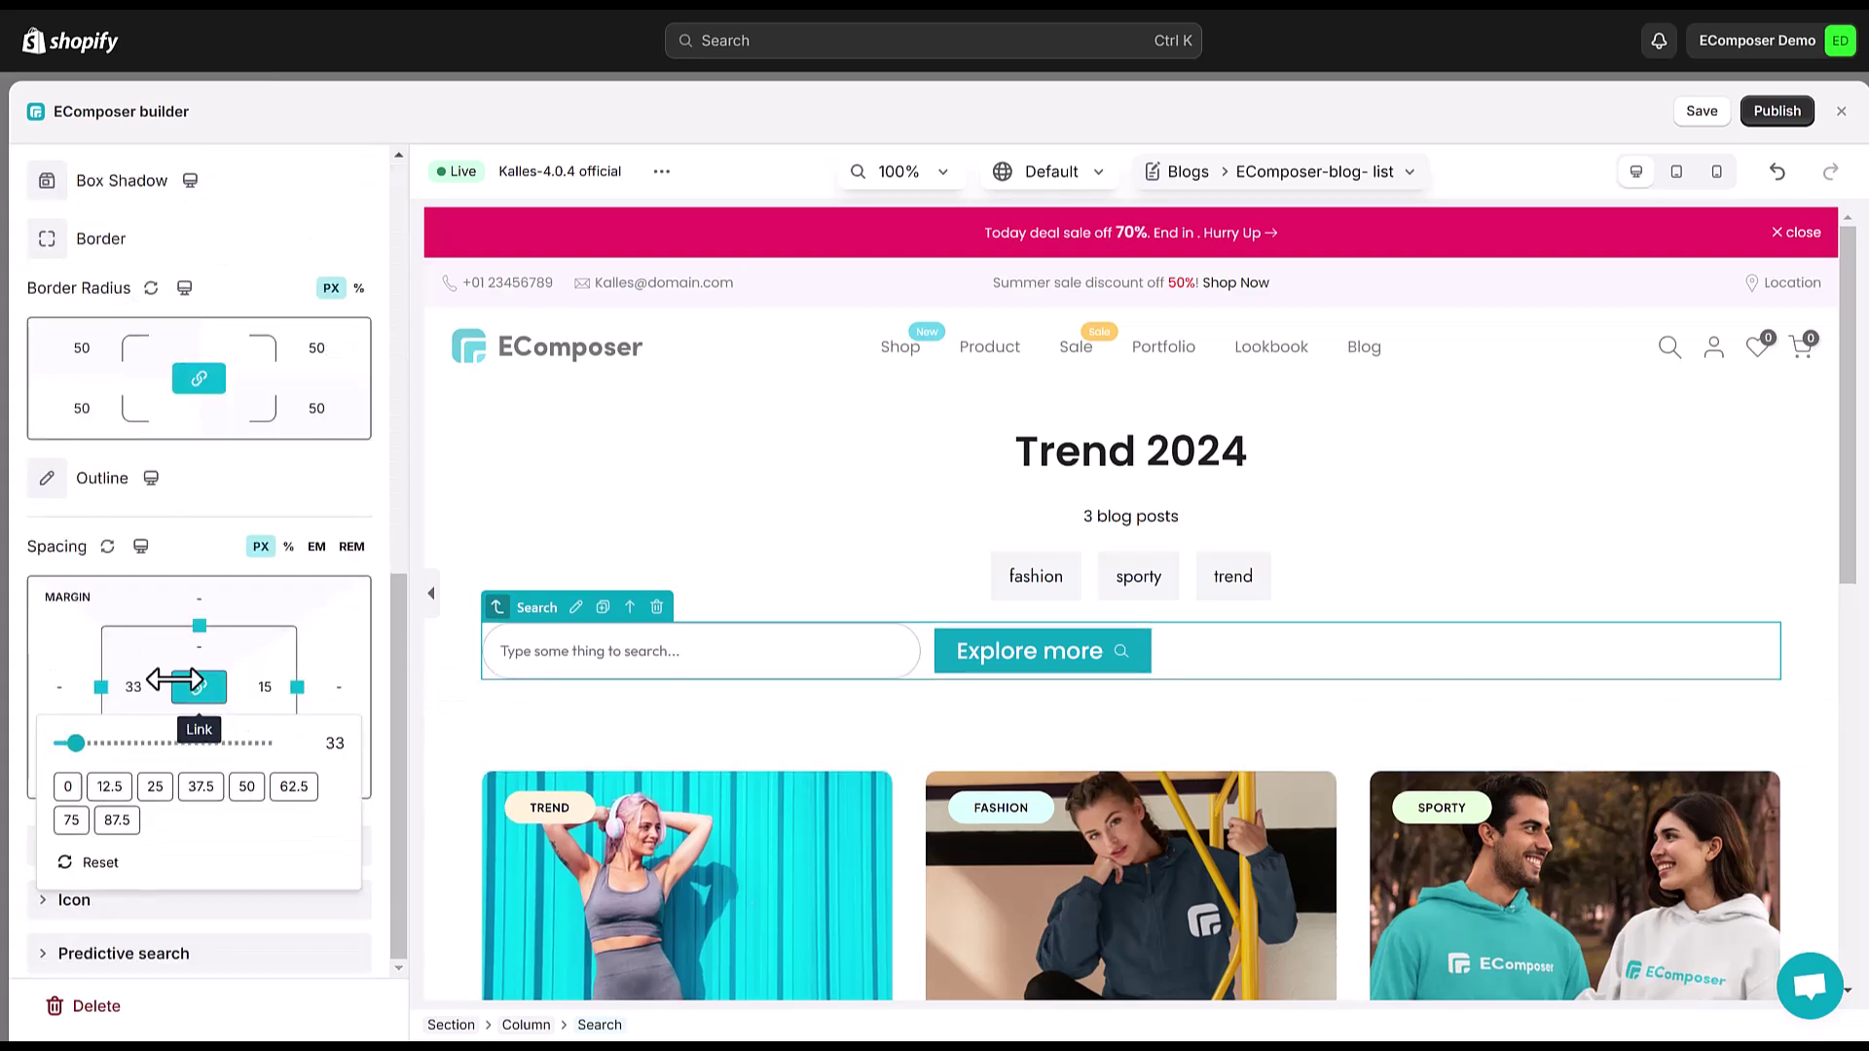
left_click(264, 686)
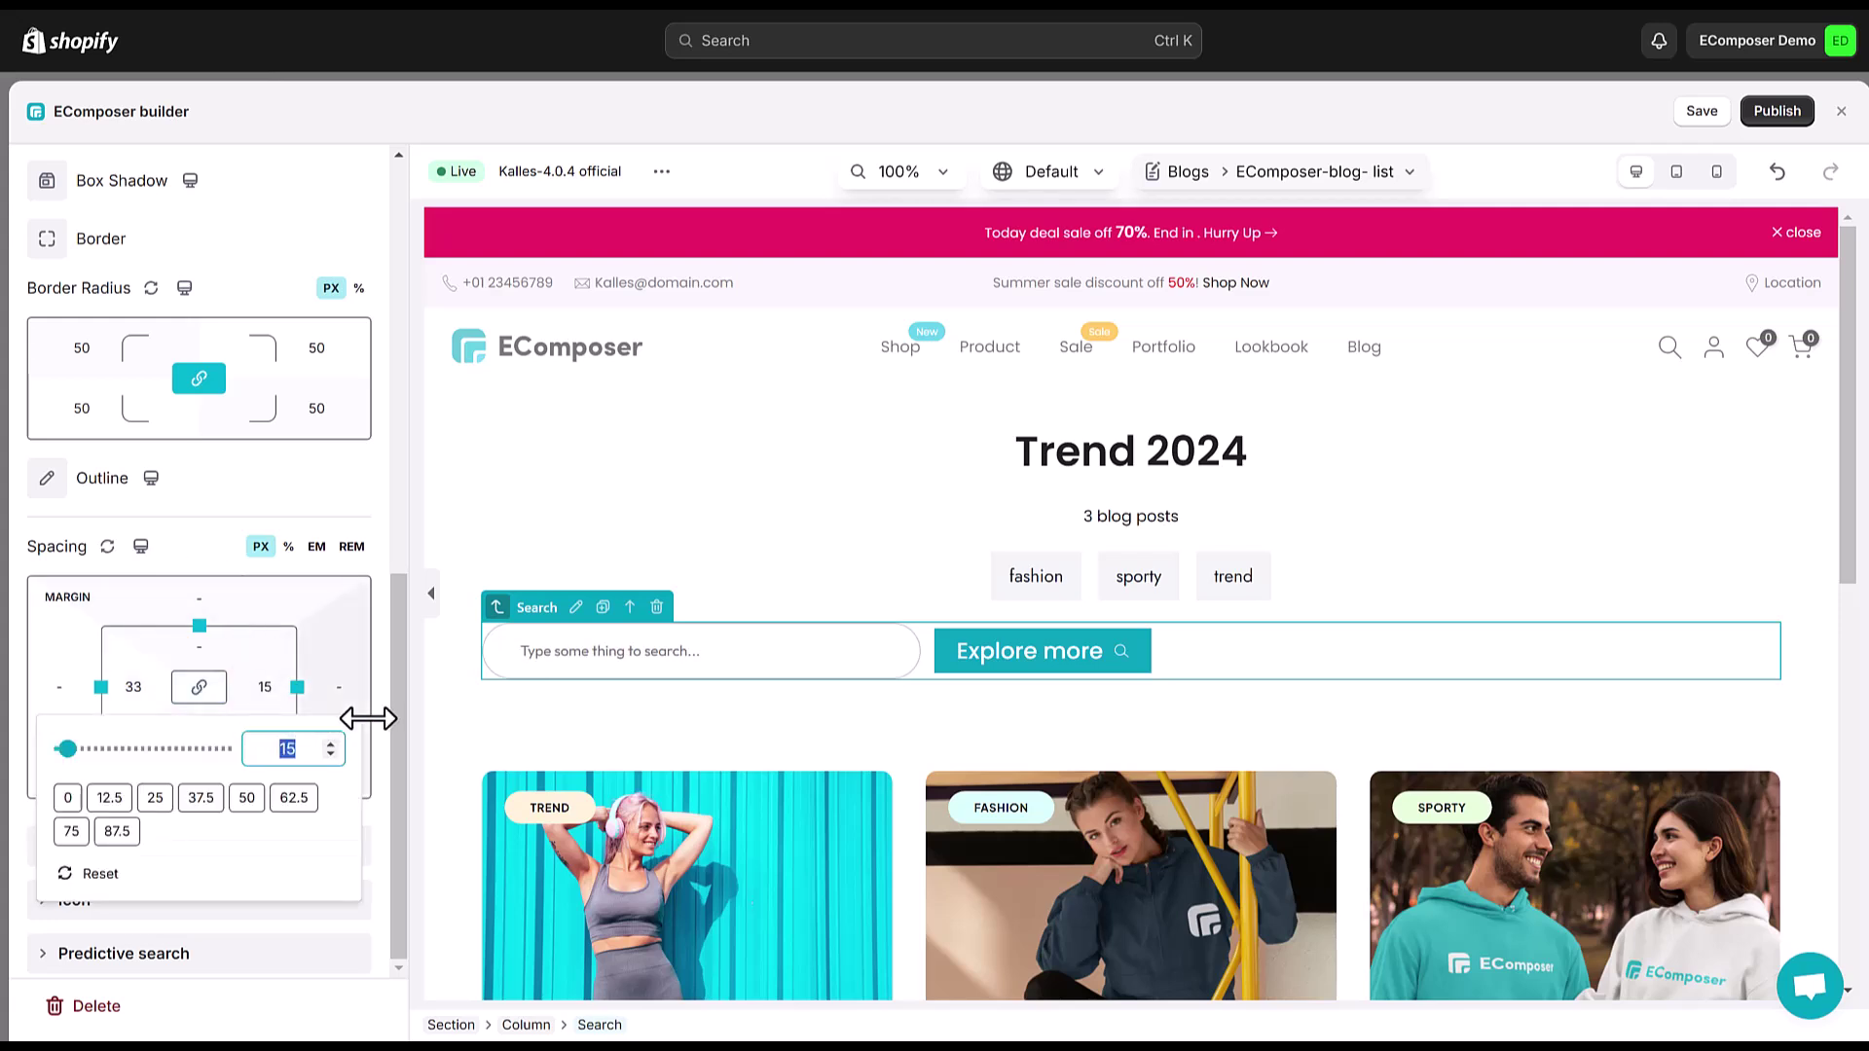
key("Return")
left_click(219, 818)
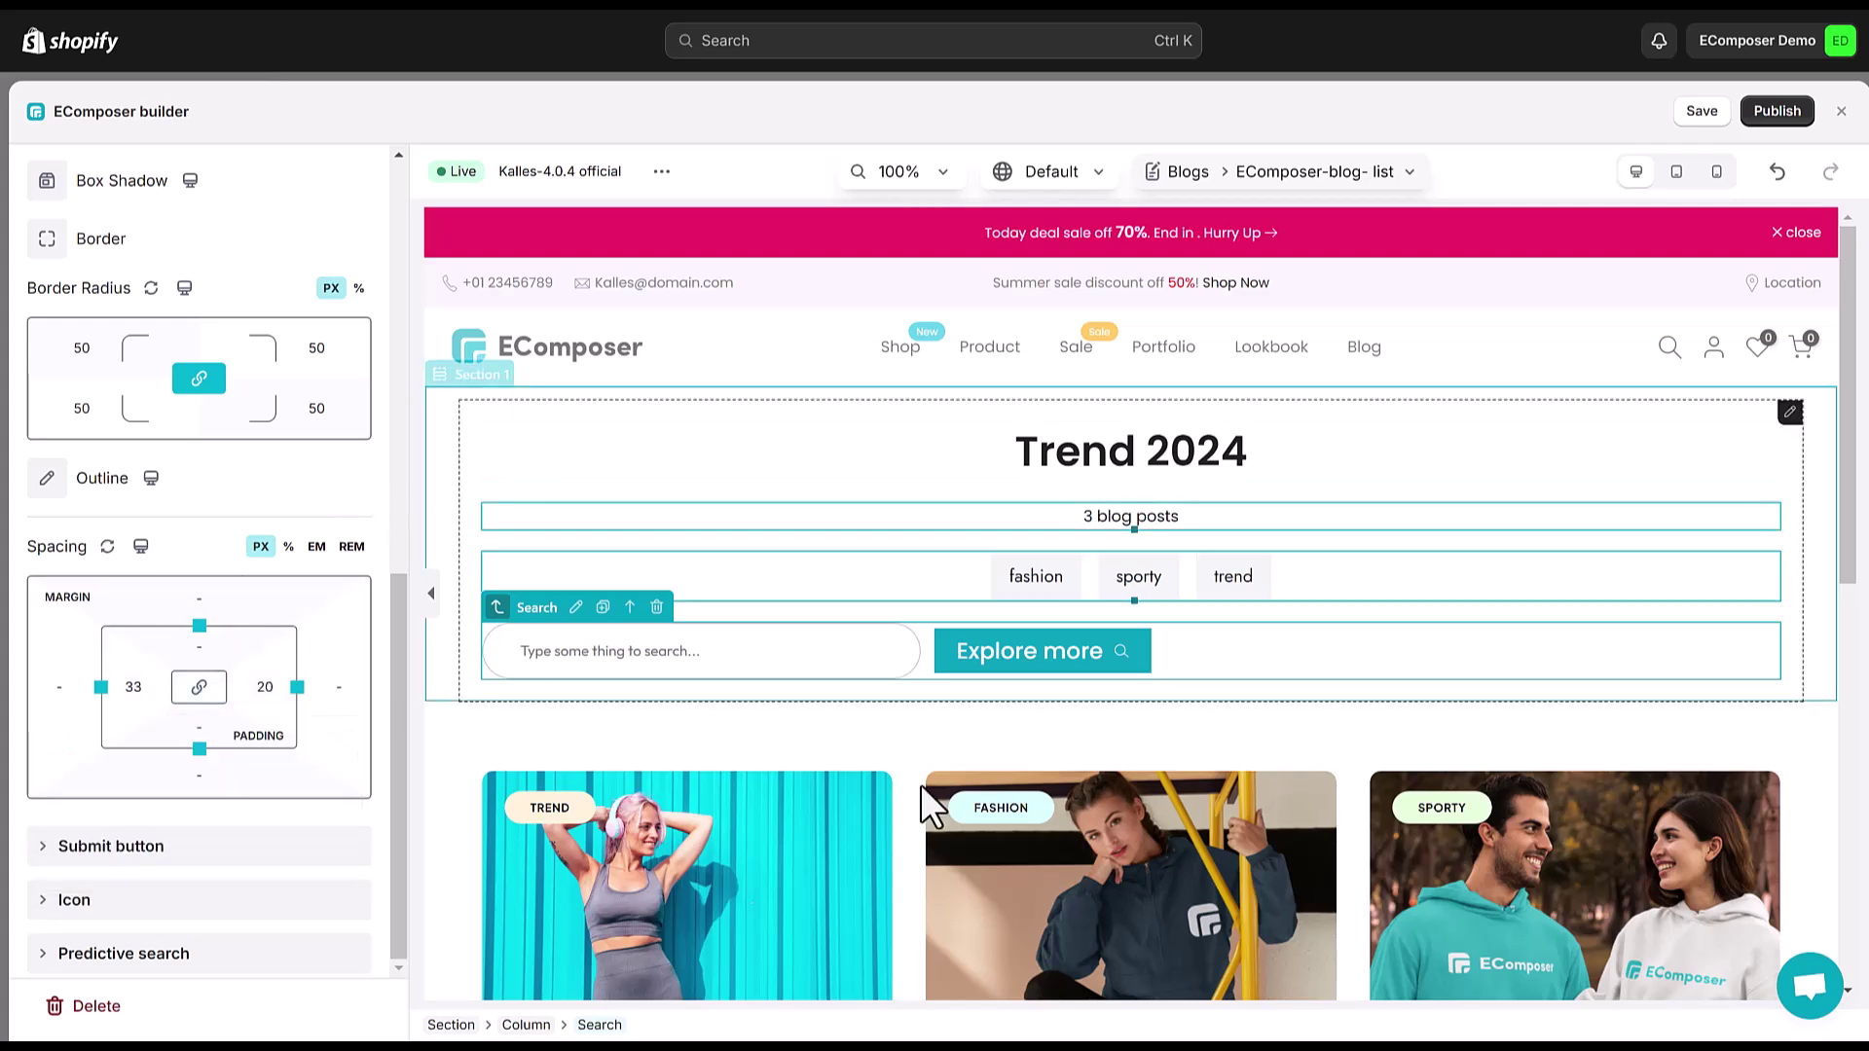
left_click(44, 847)
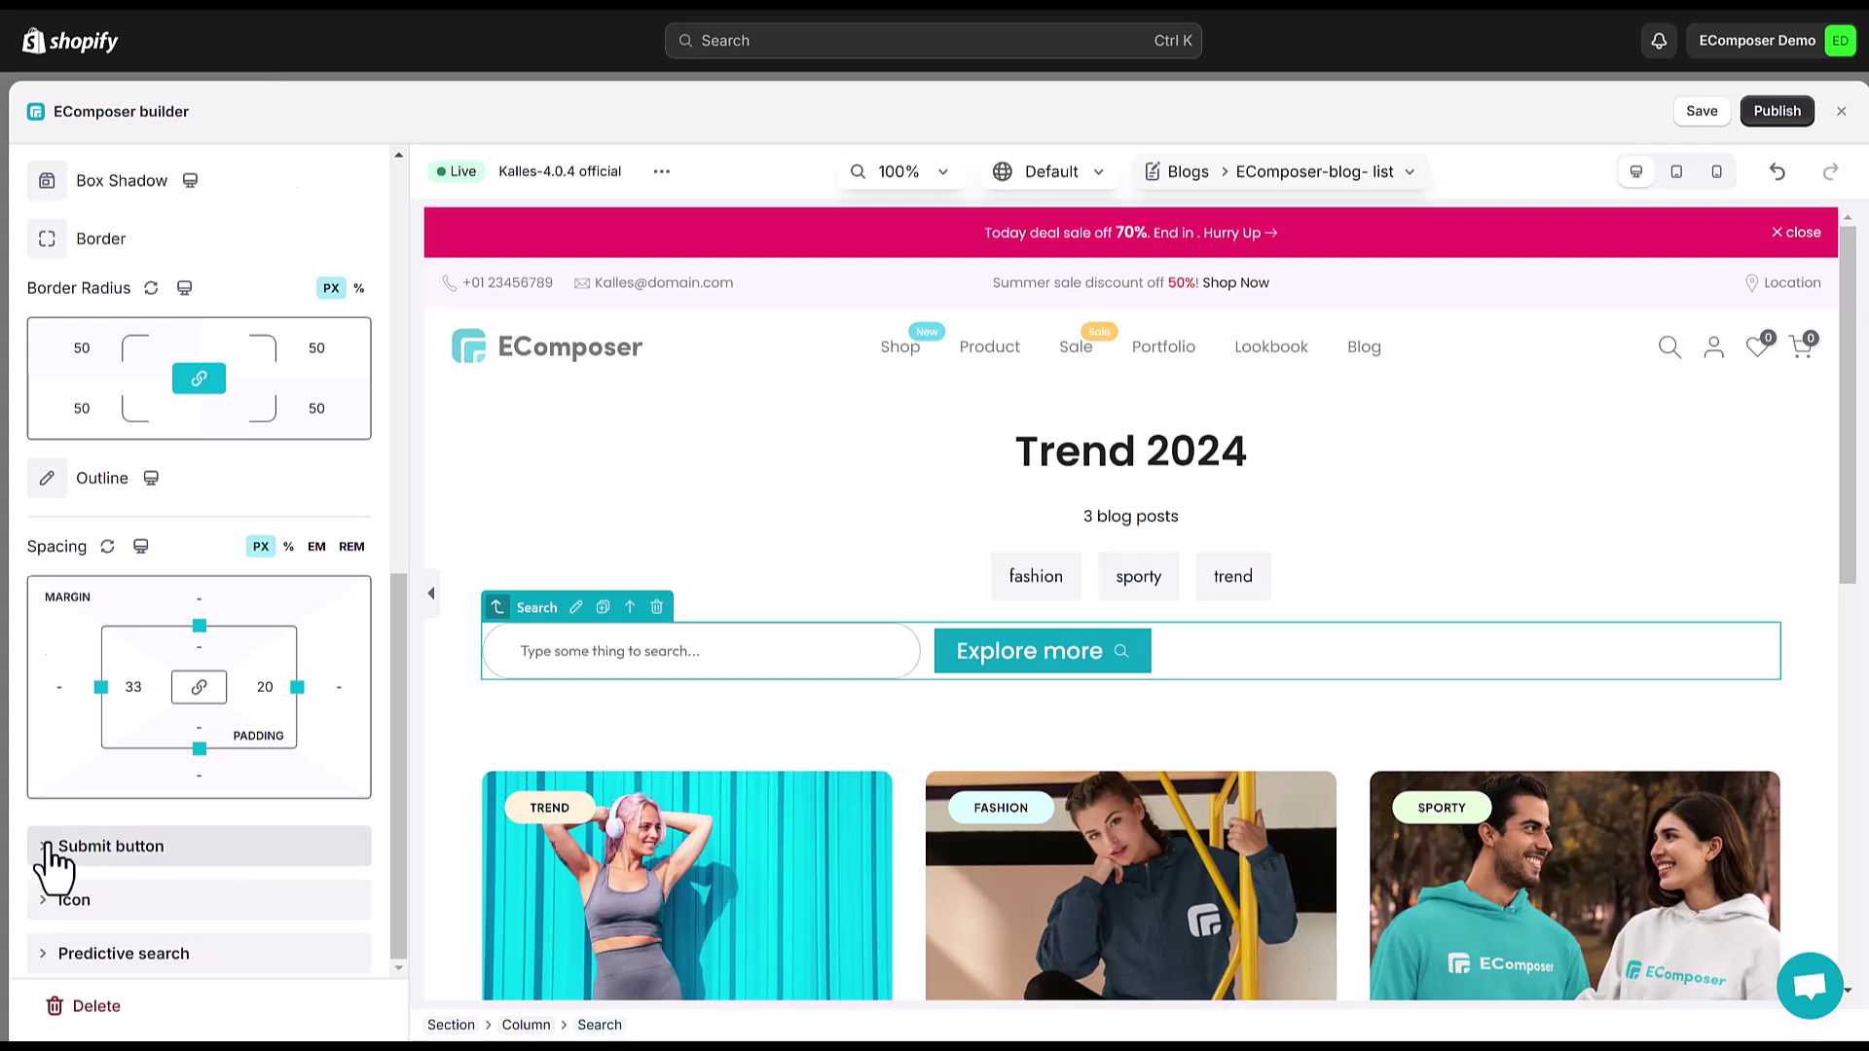
scroll(182, 526, "up", 2)
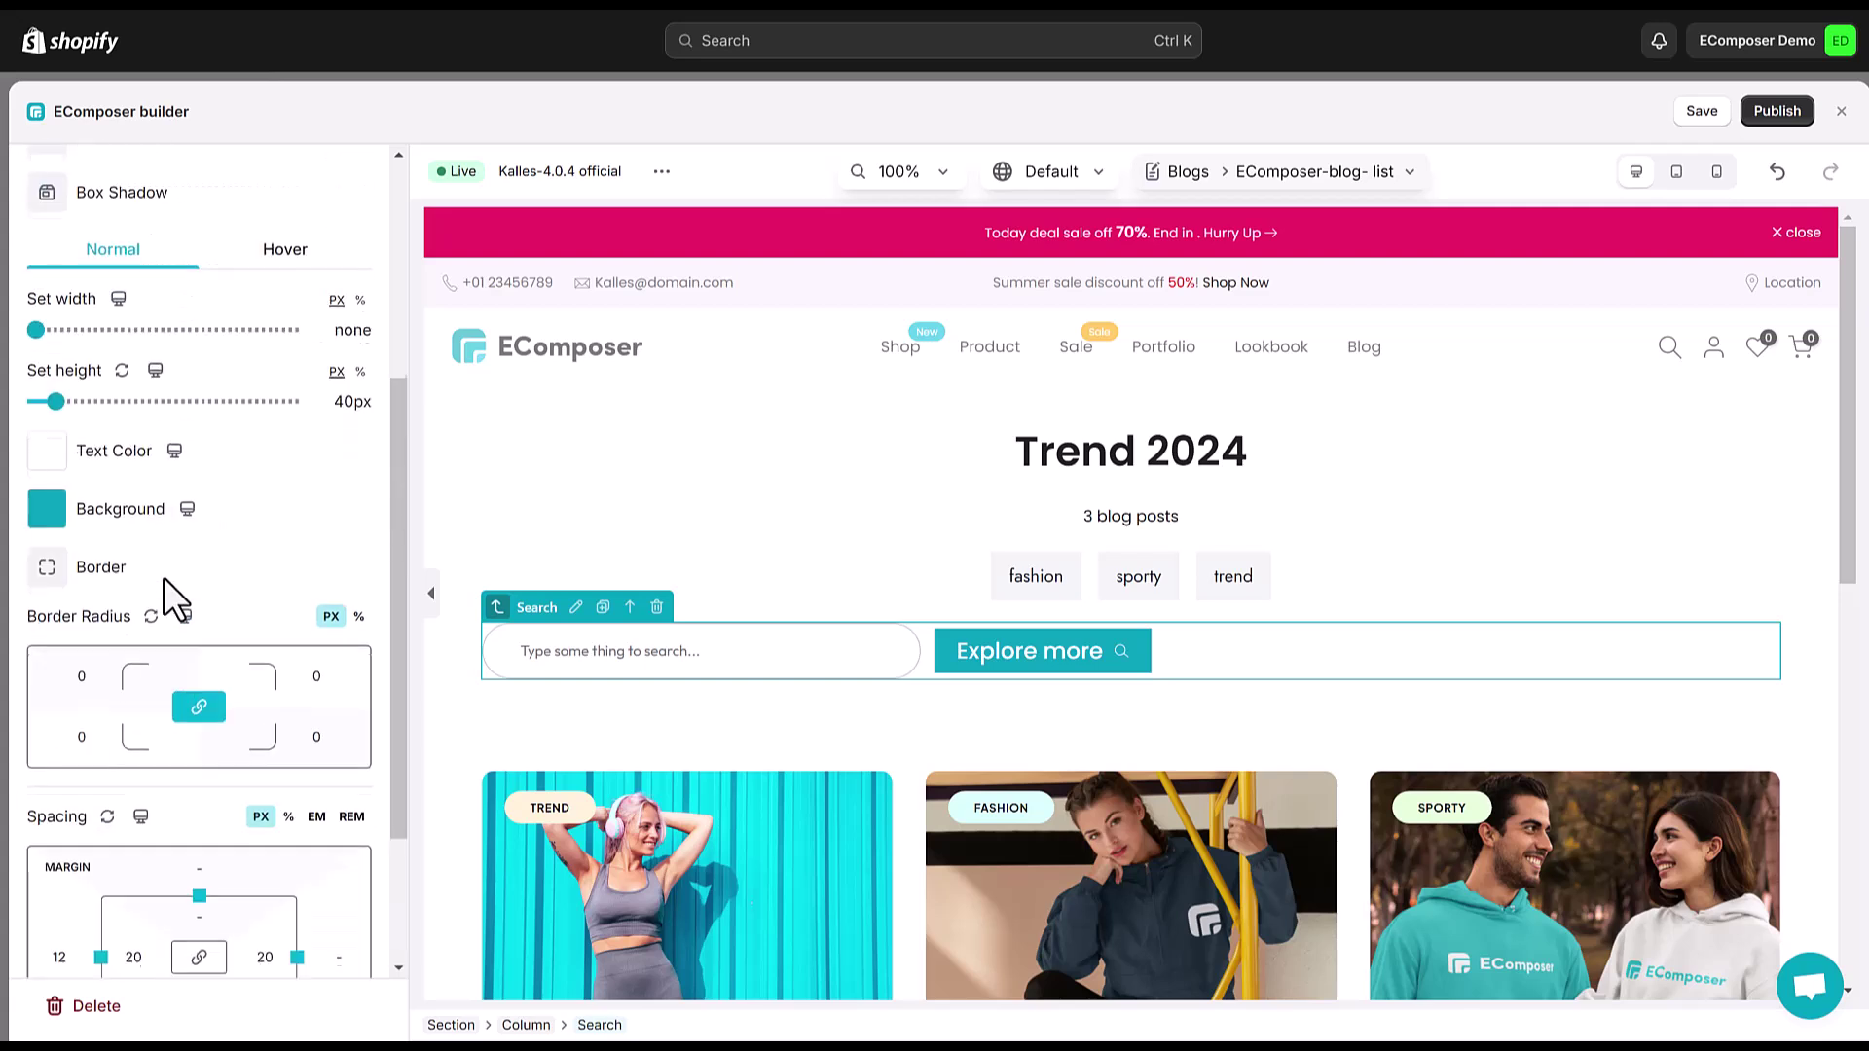
scroll(187, 576, "up", 1)
scroll(110, 416, "up", 1)
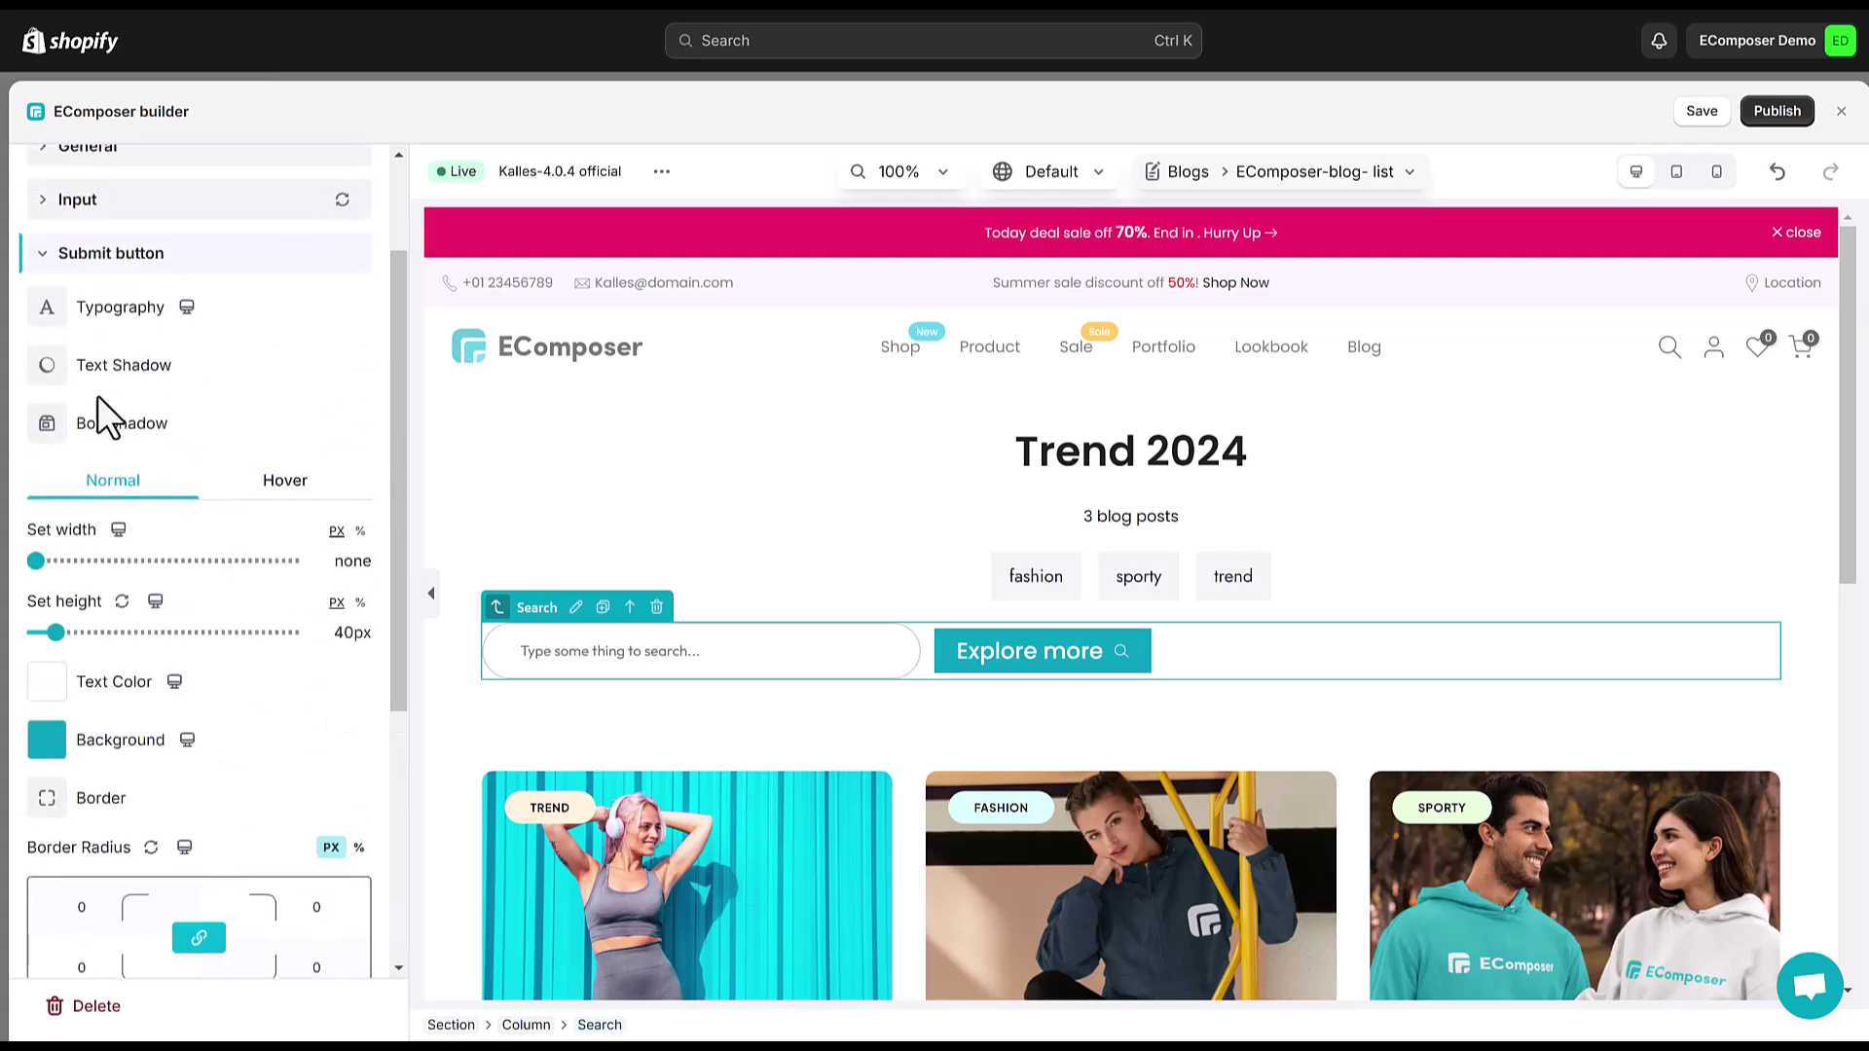
- Give the submit button custom text styling and a 51px height
left_click(48, 313)
left_click(220, 432)
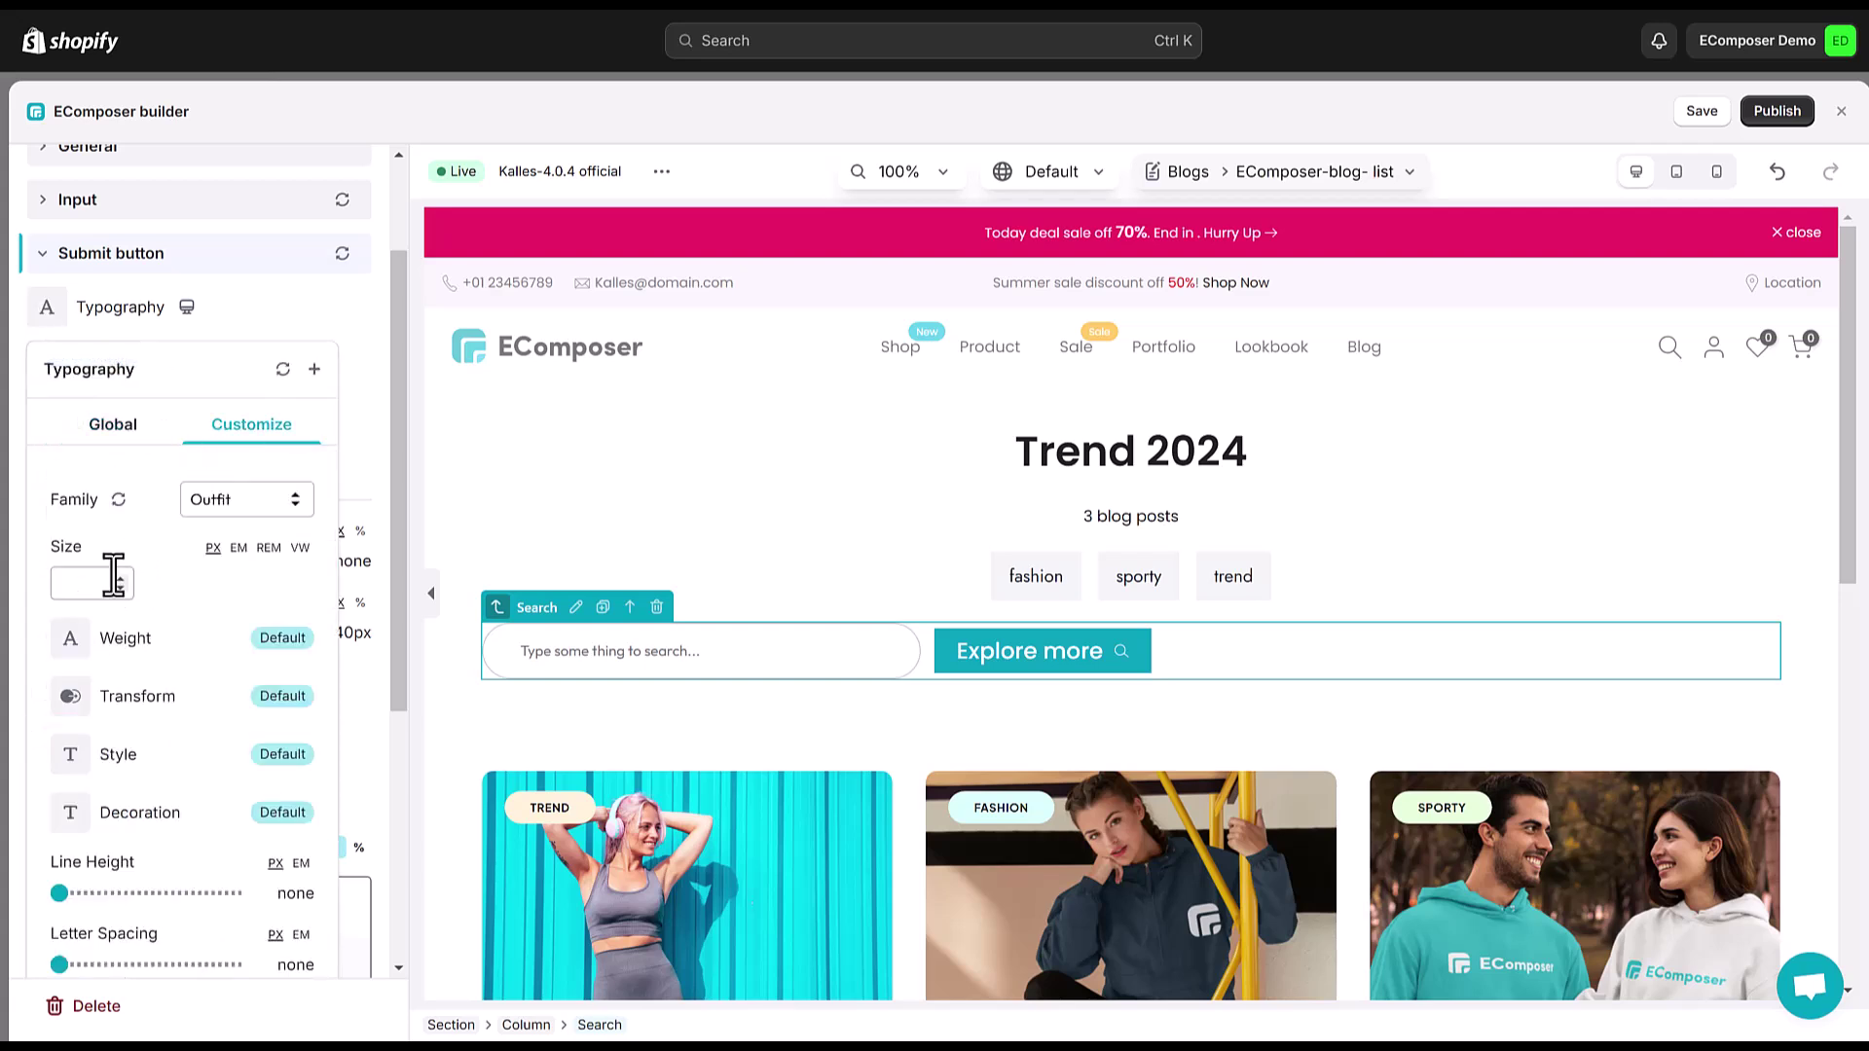
type("14")
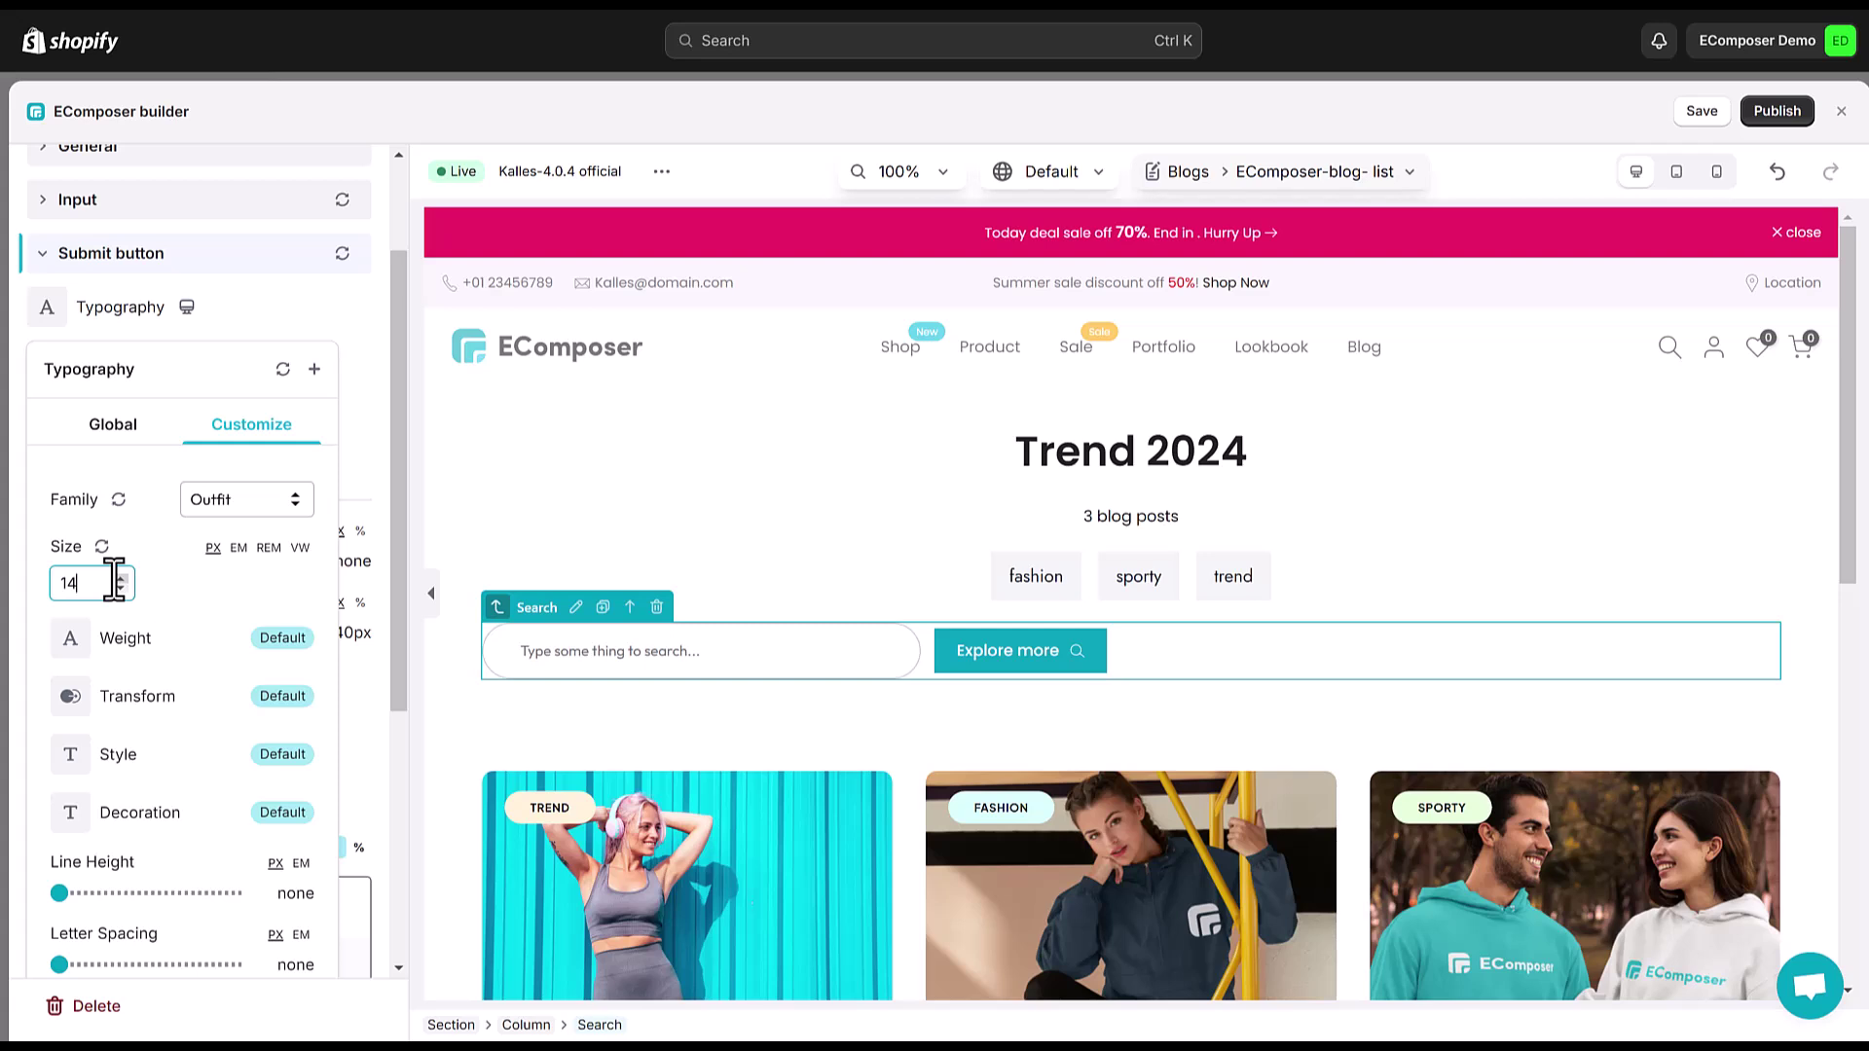
left_click(365, 428)
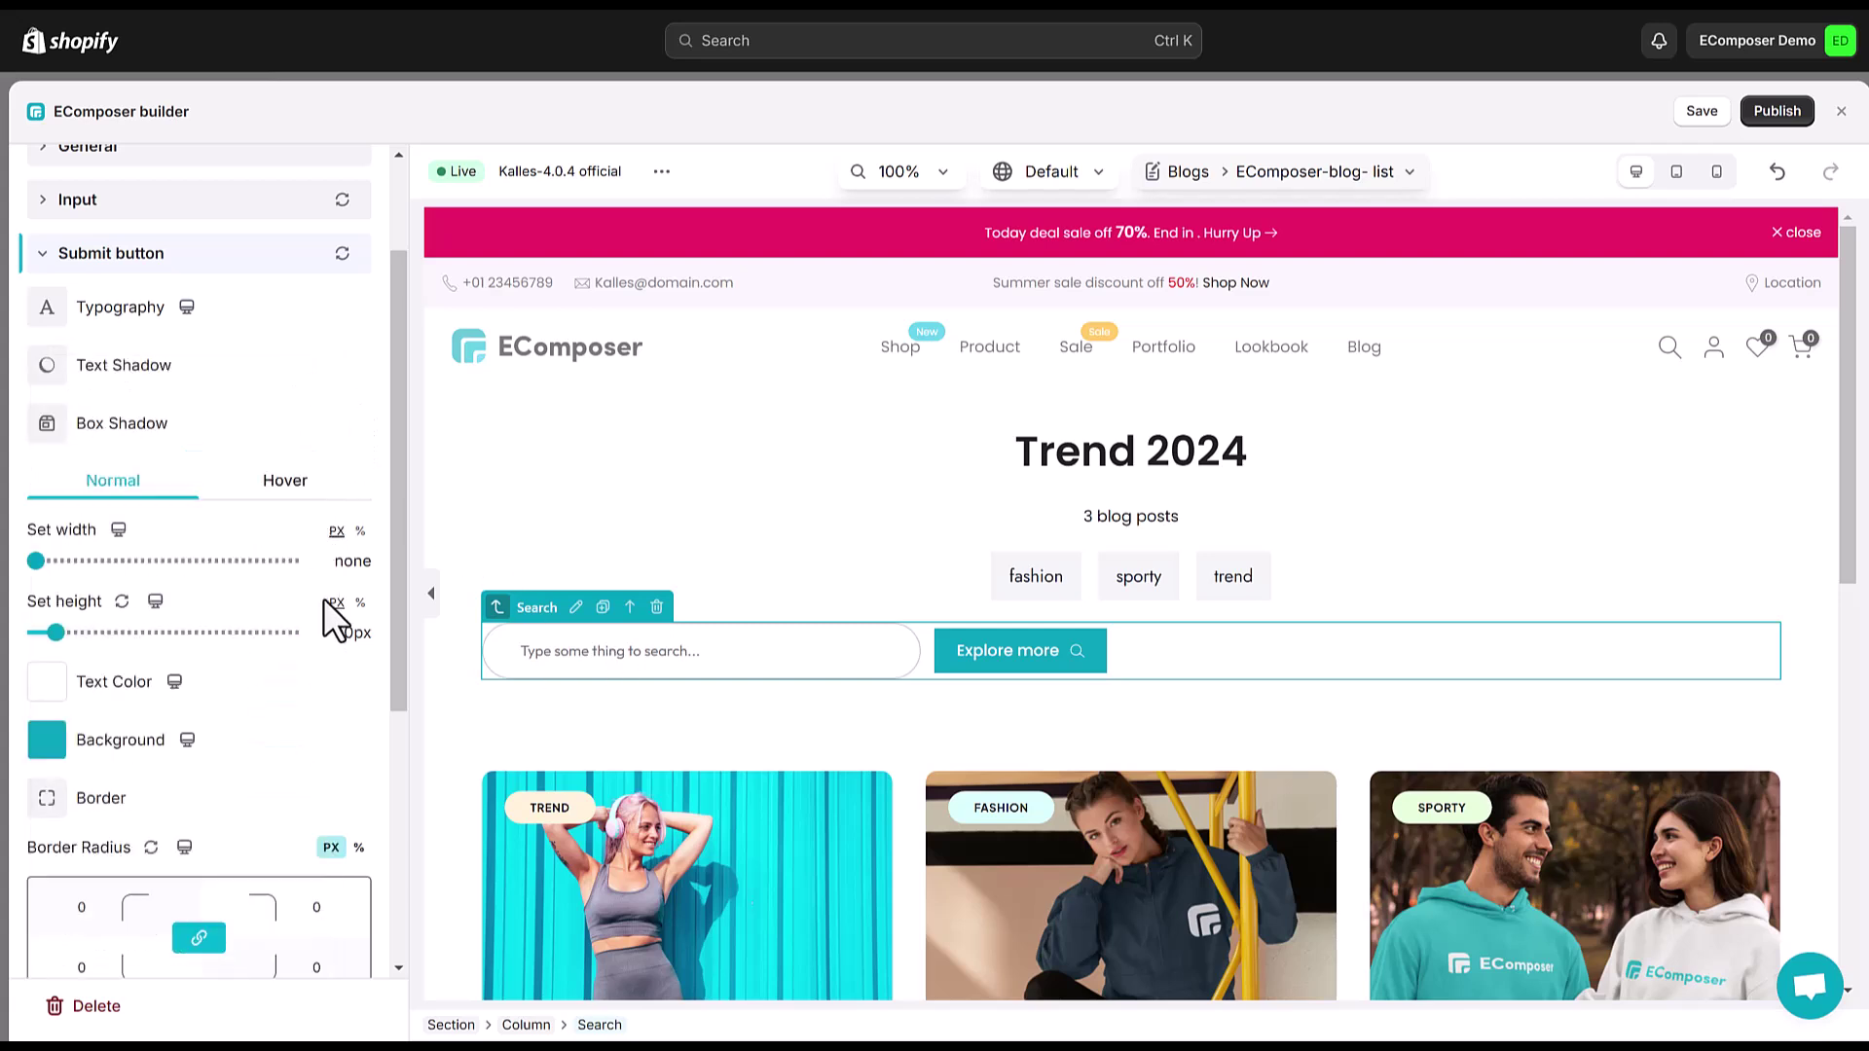
left_click(345, 637)
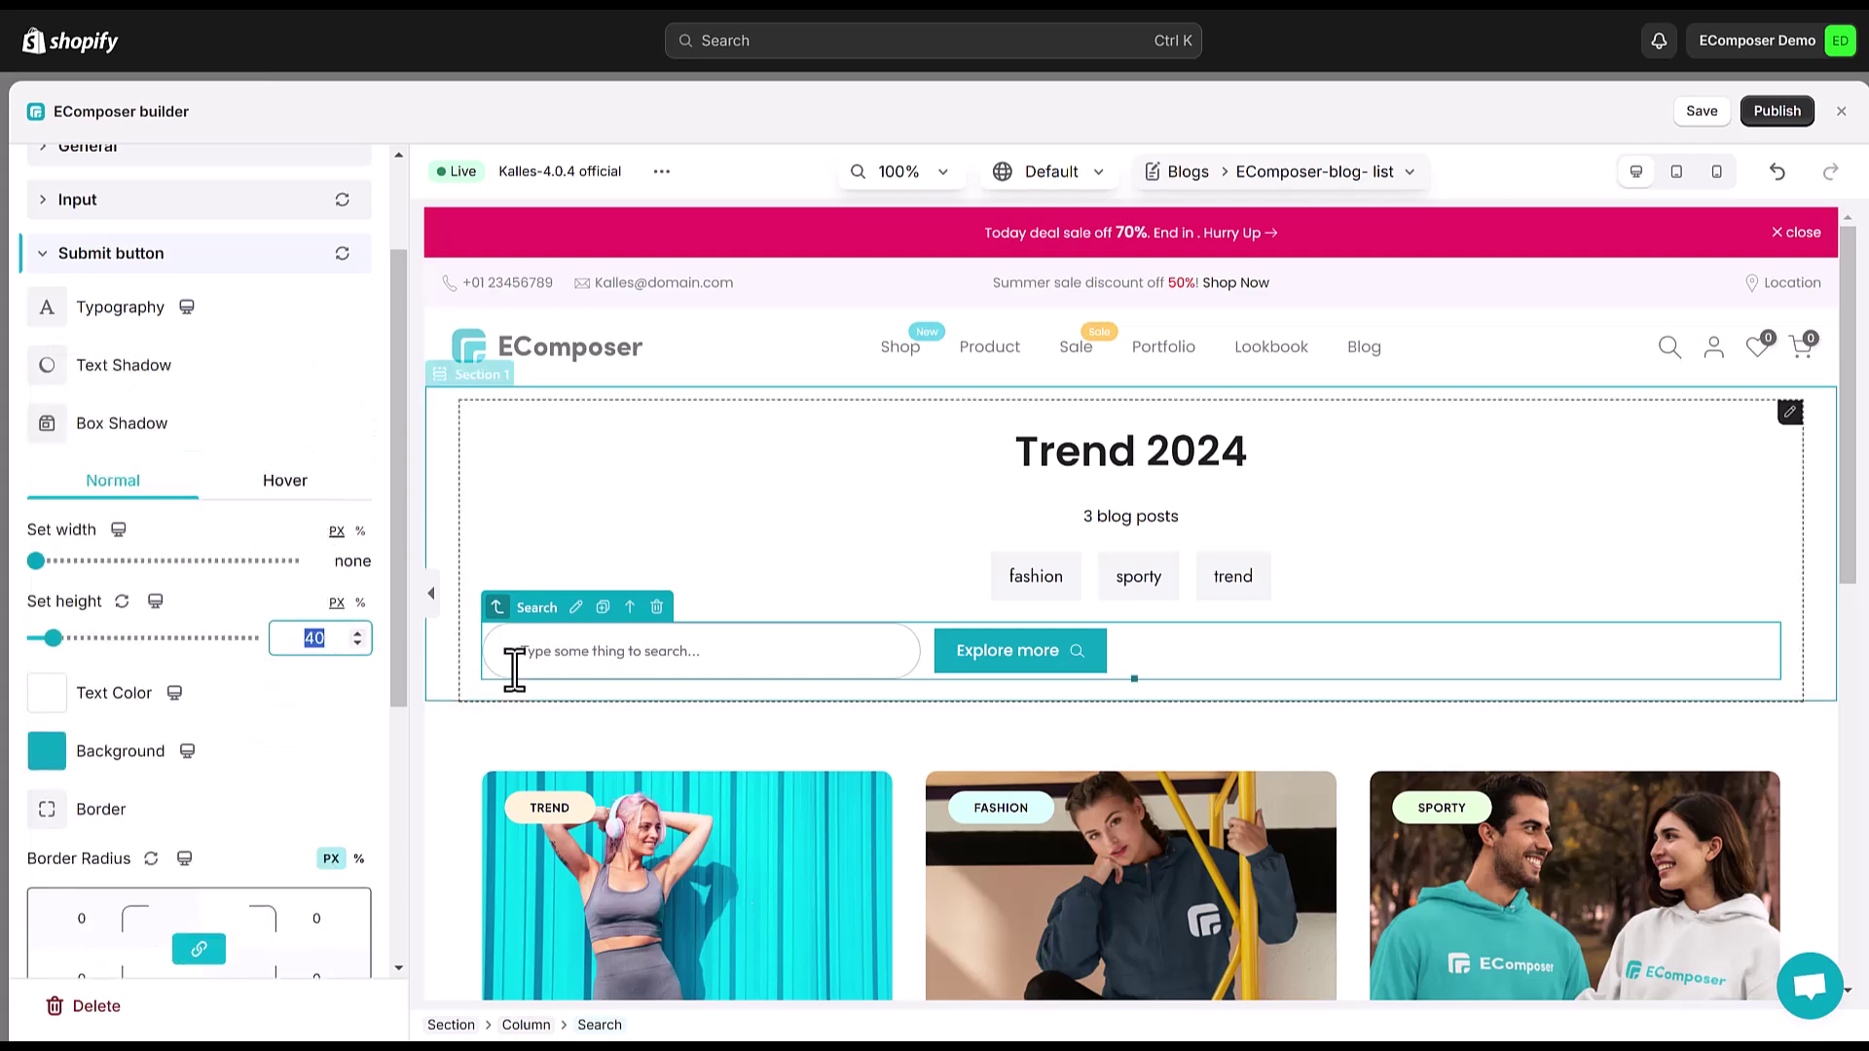
type("51")
key("Return")
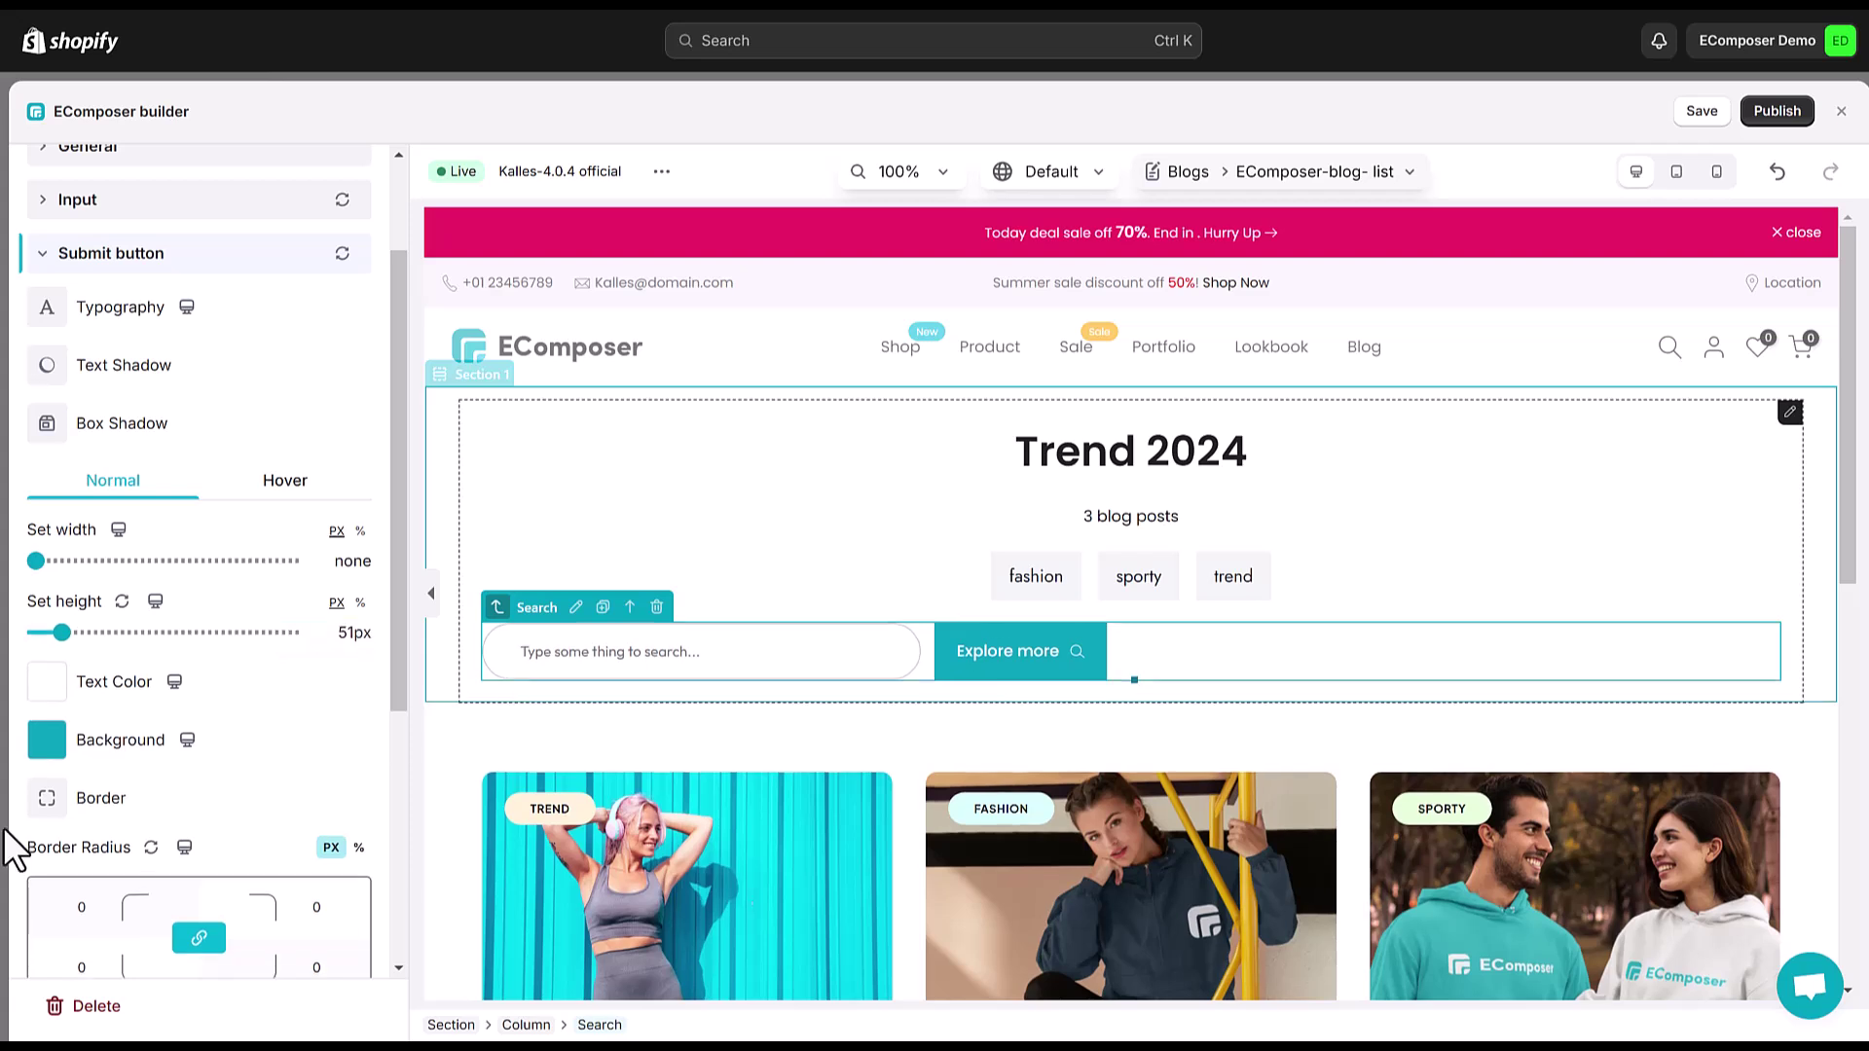
scroll(312, 805, "down", 2)
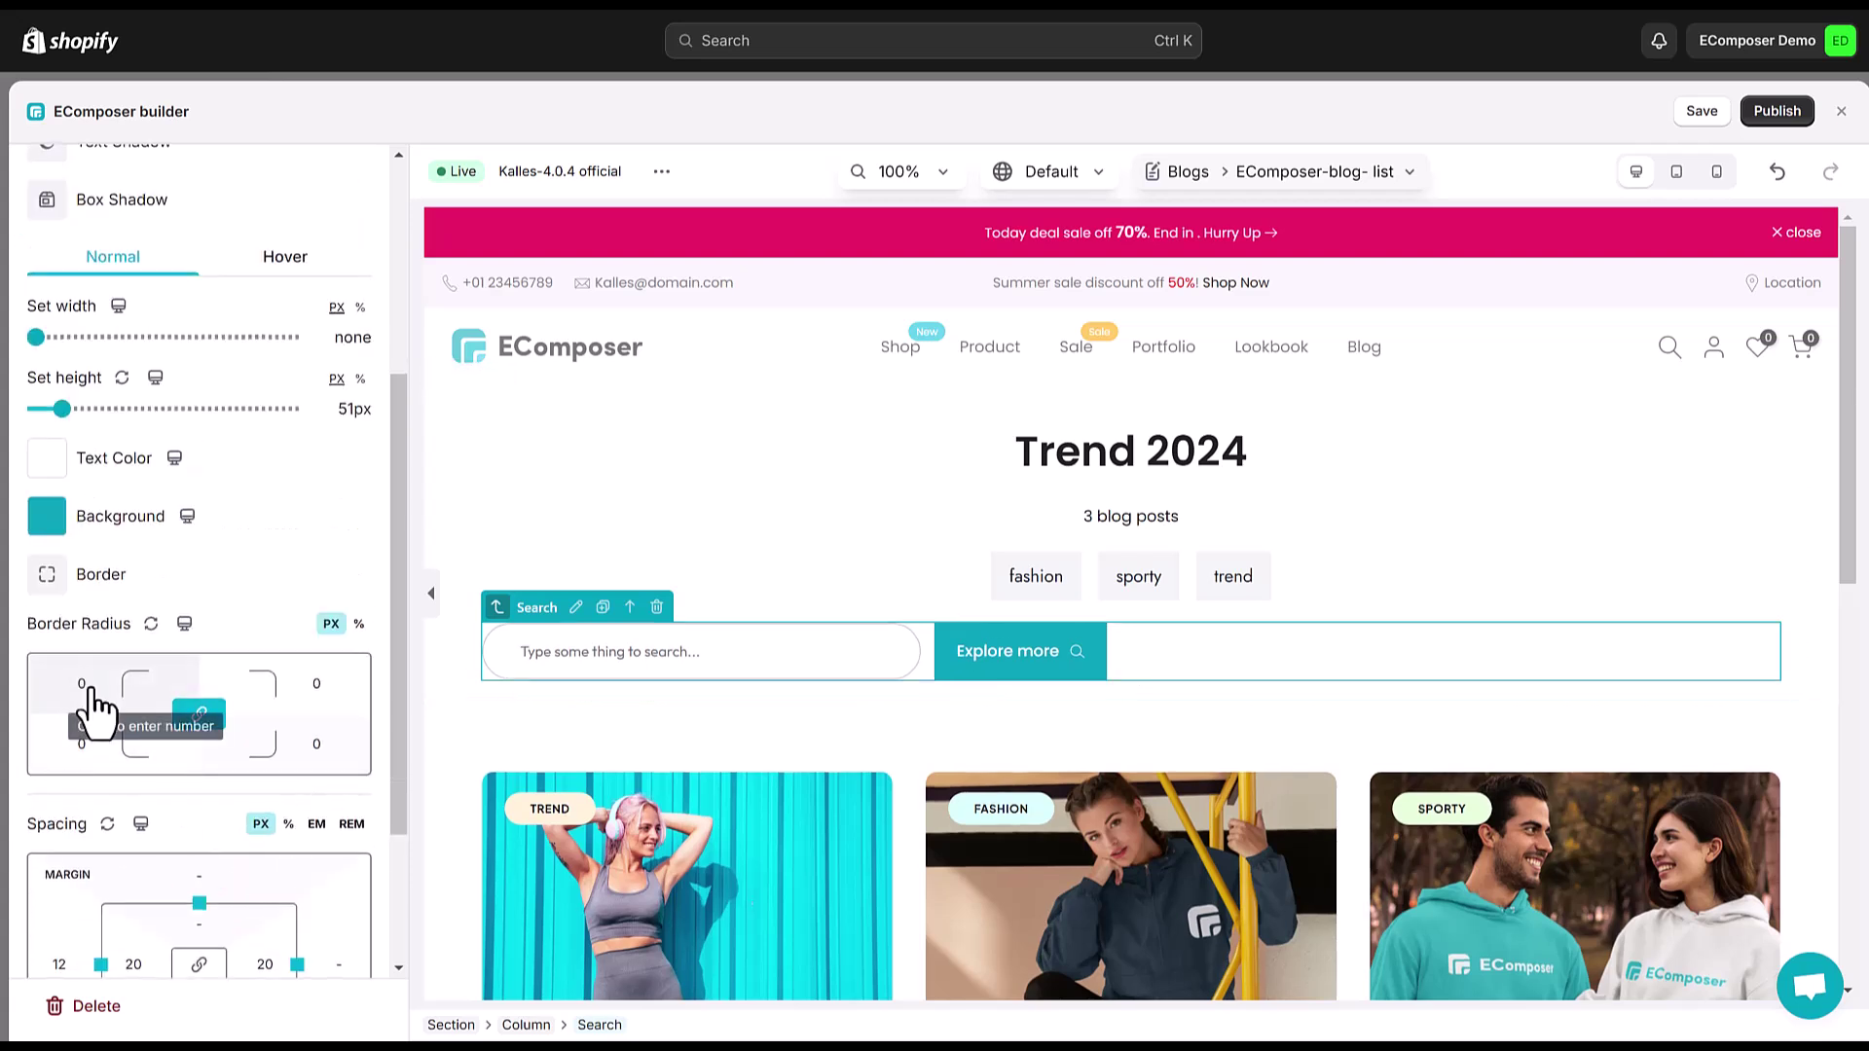
- Round the button corners to 50, add an 8px left margin, and pad it 30 by 10
left_click(90, 708)
left_click(268, 784)
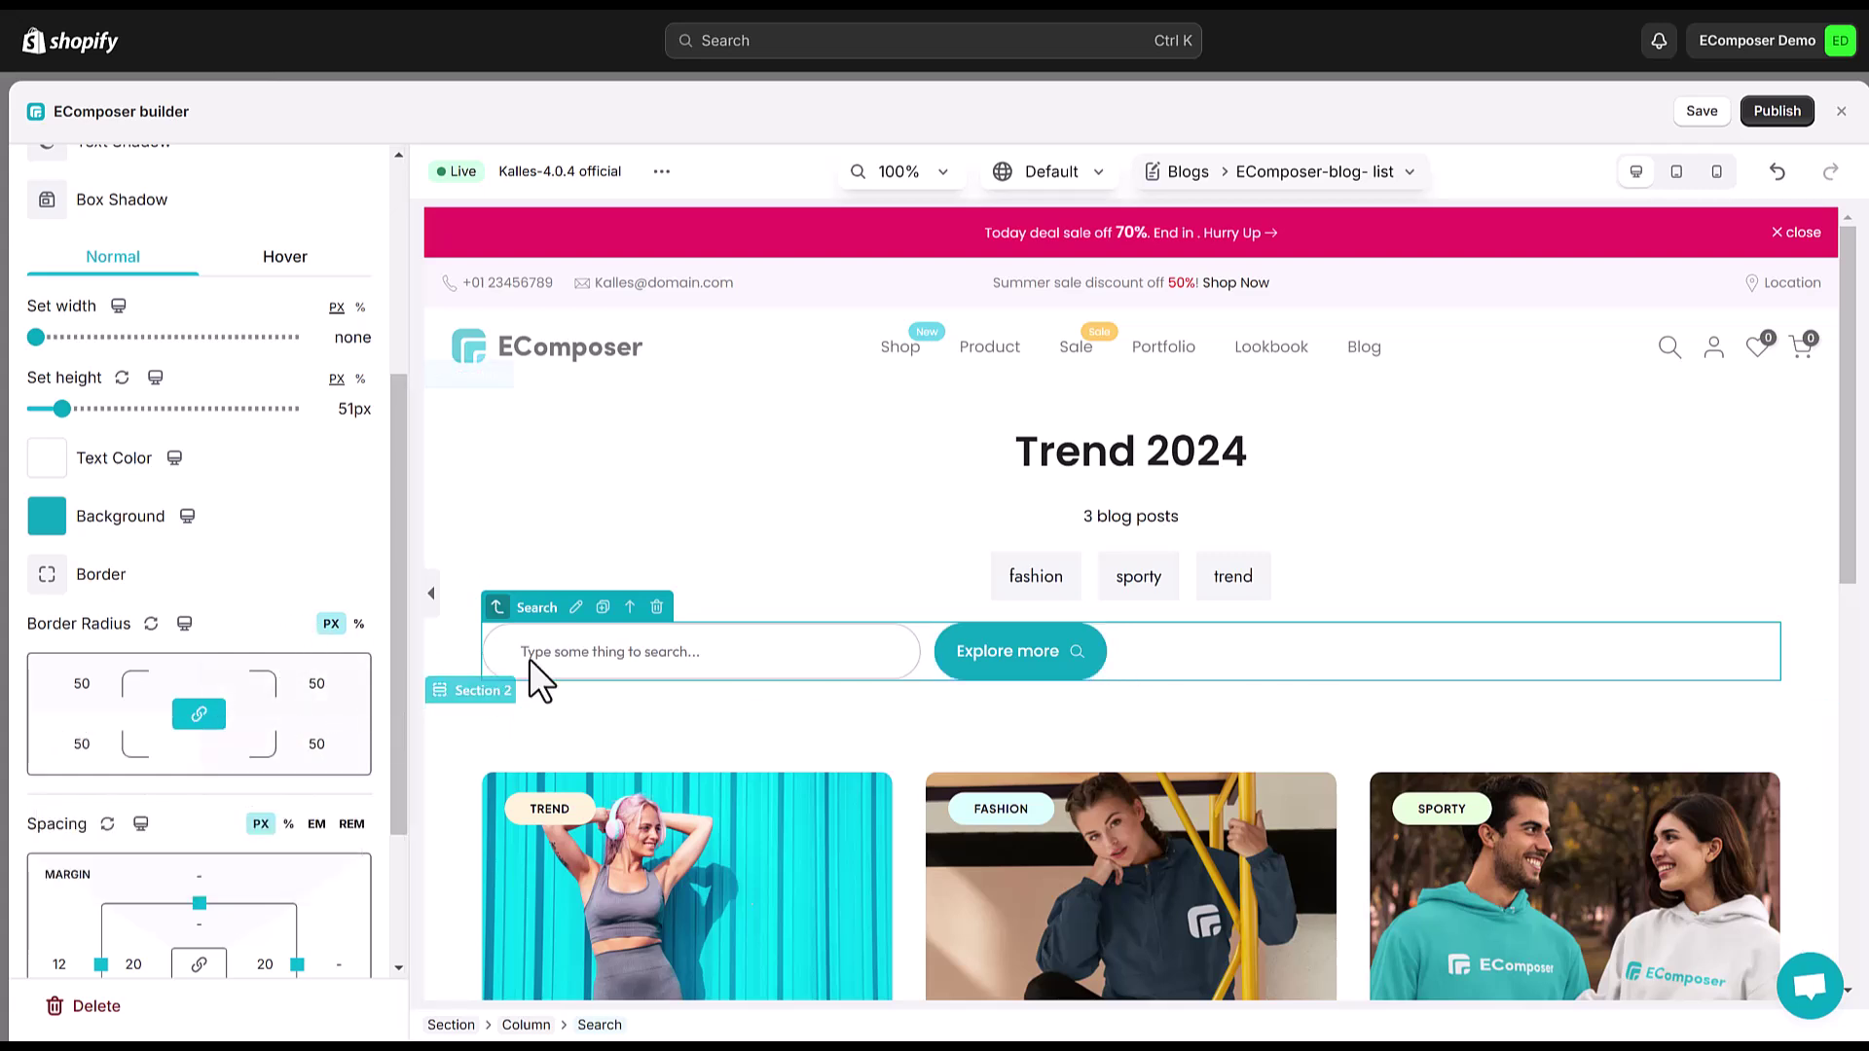
scroll(153, 795, "down", 1)
scroll(208, 751, "down", 2)
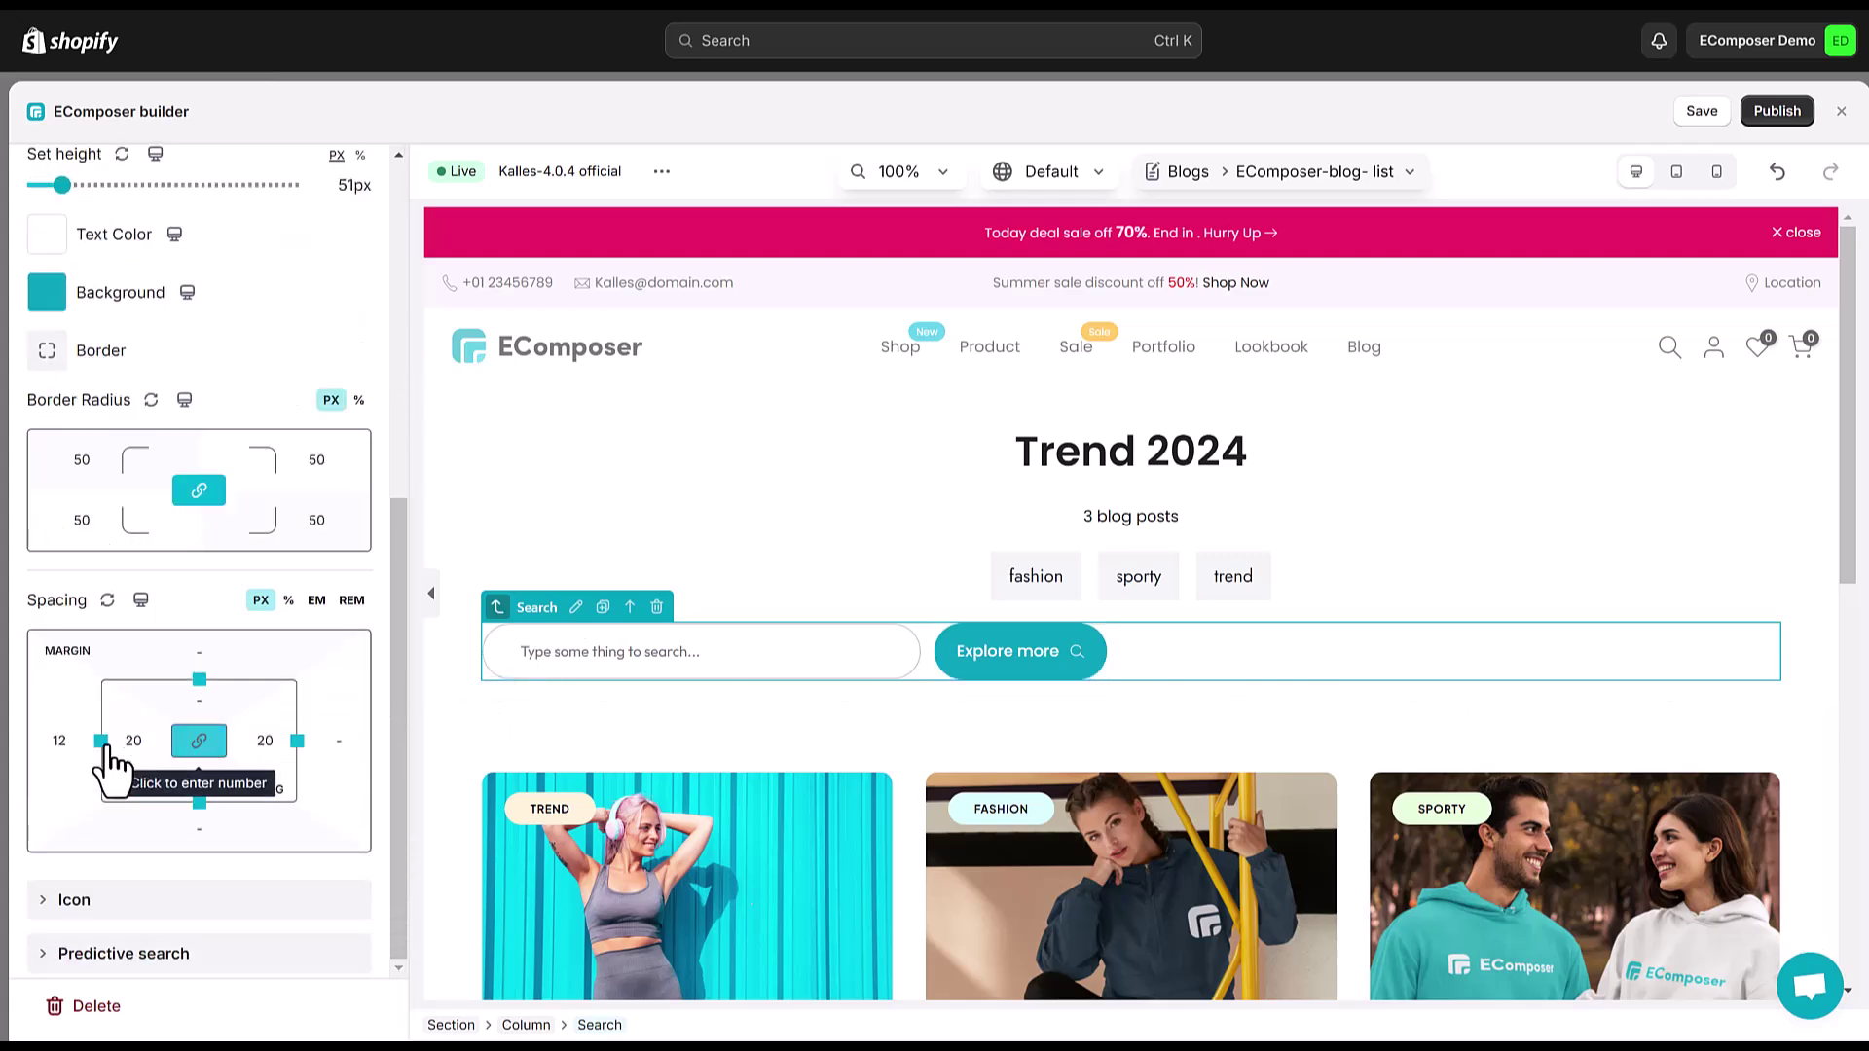
left_click(99, 742)
type("8")
key("Return")
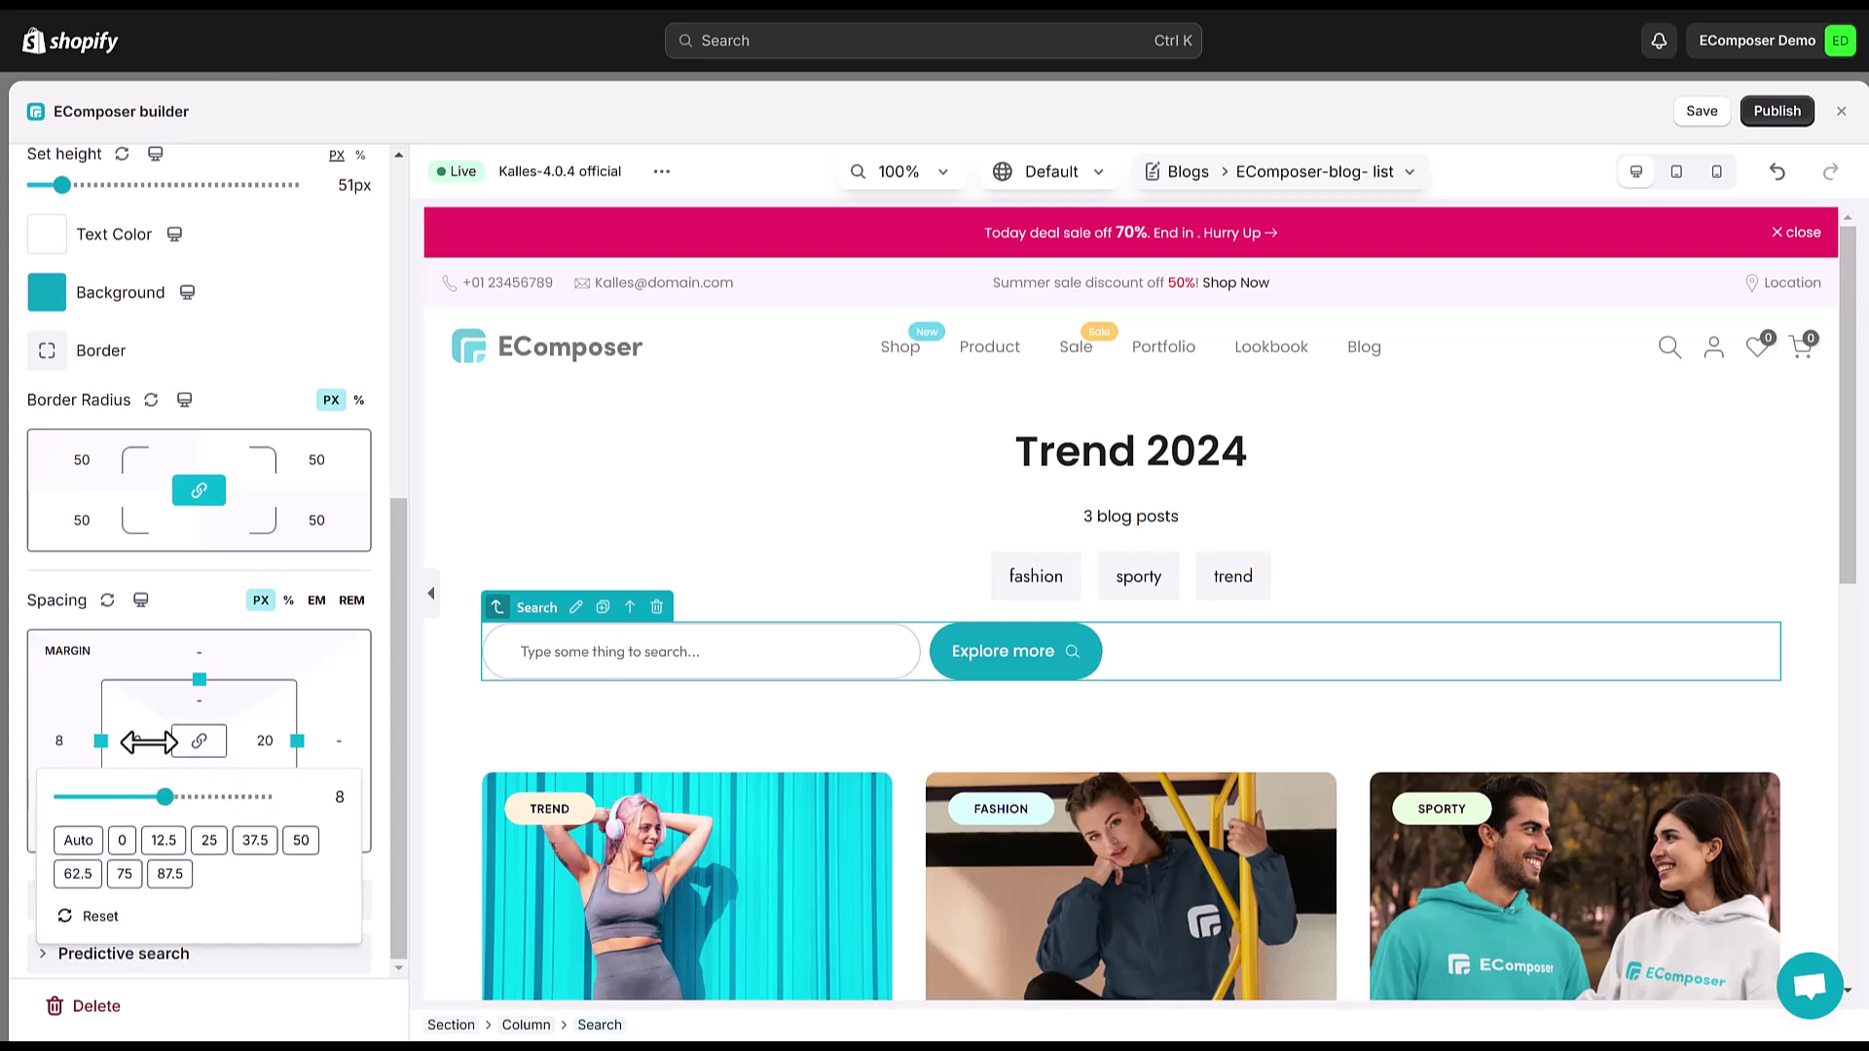
left_click(129, 741)
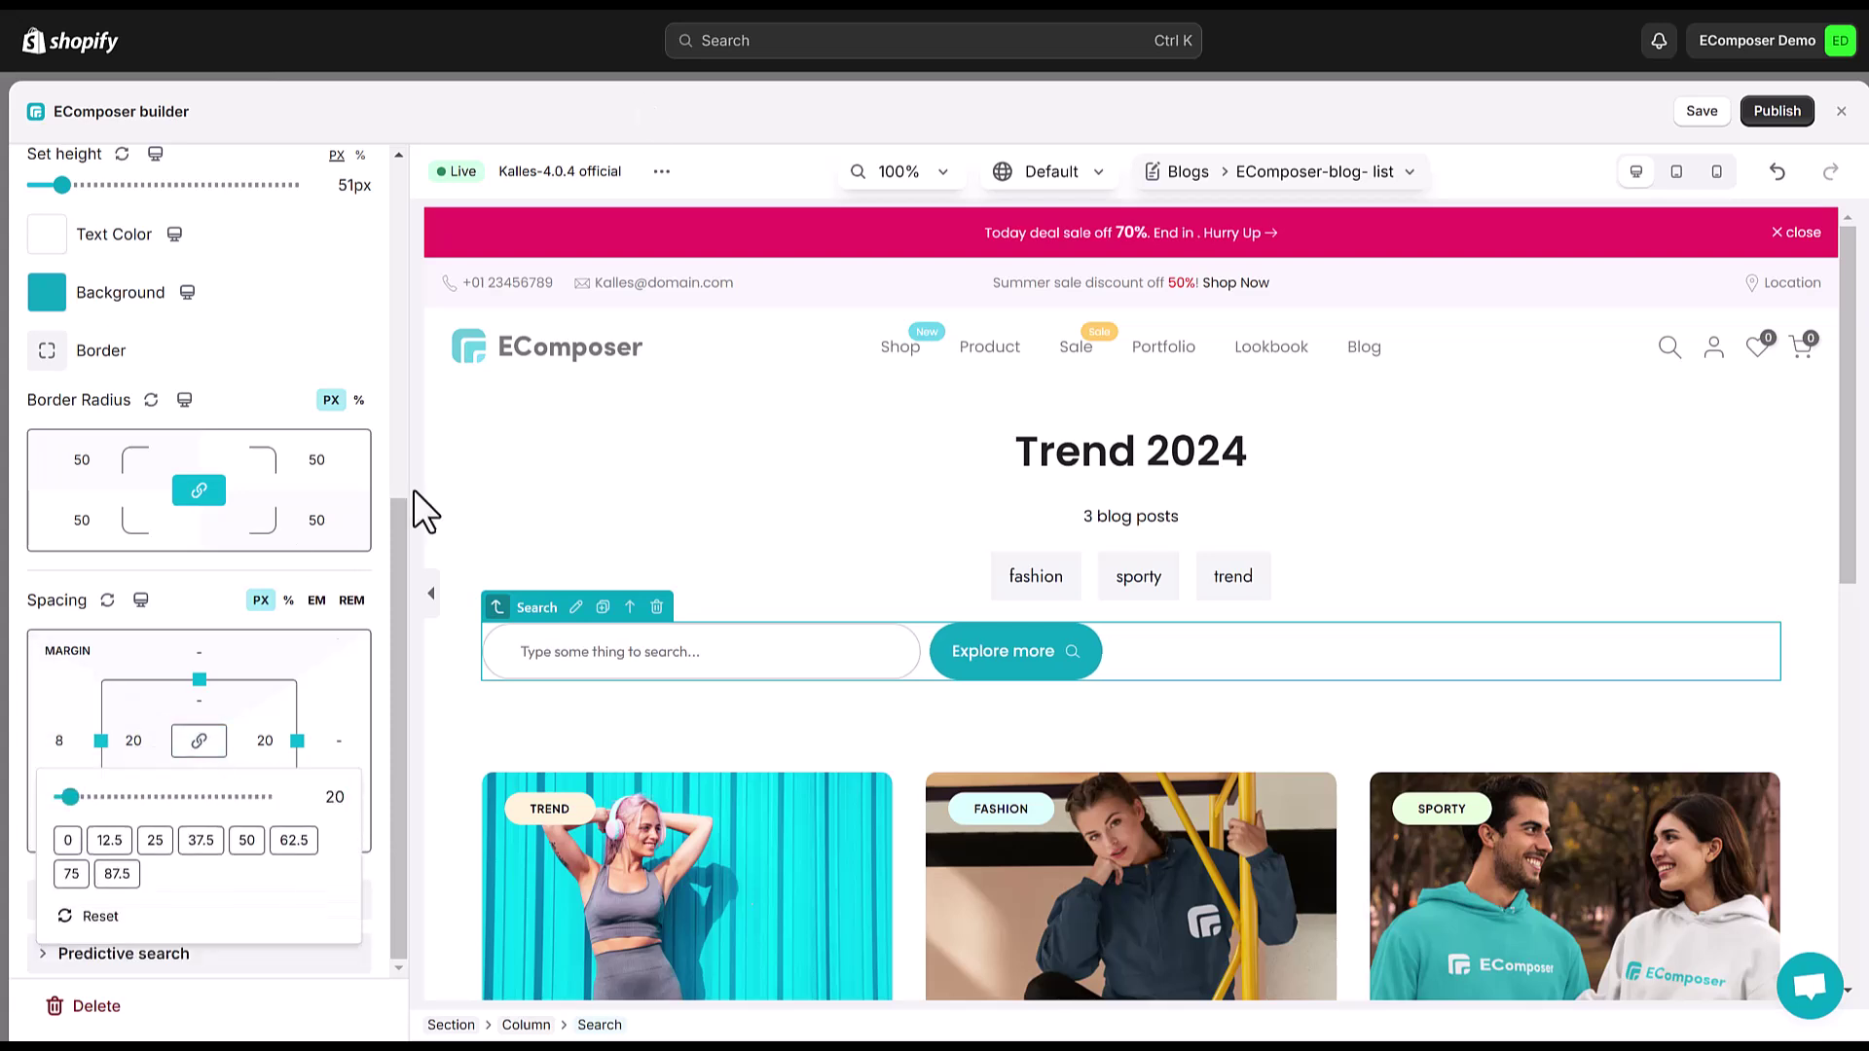
left_click(137, 745)
type("30")
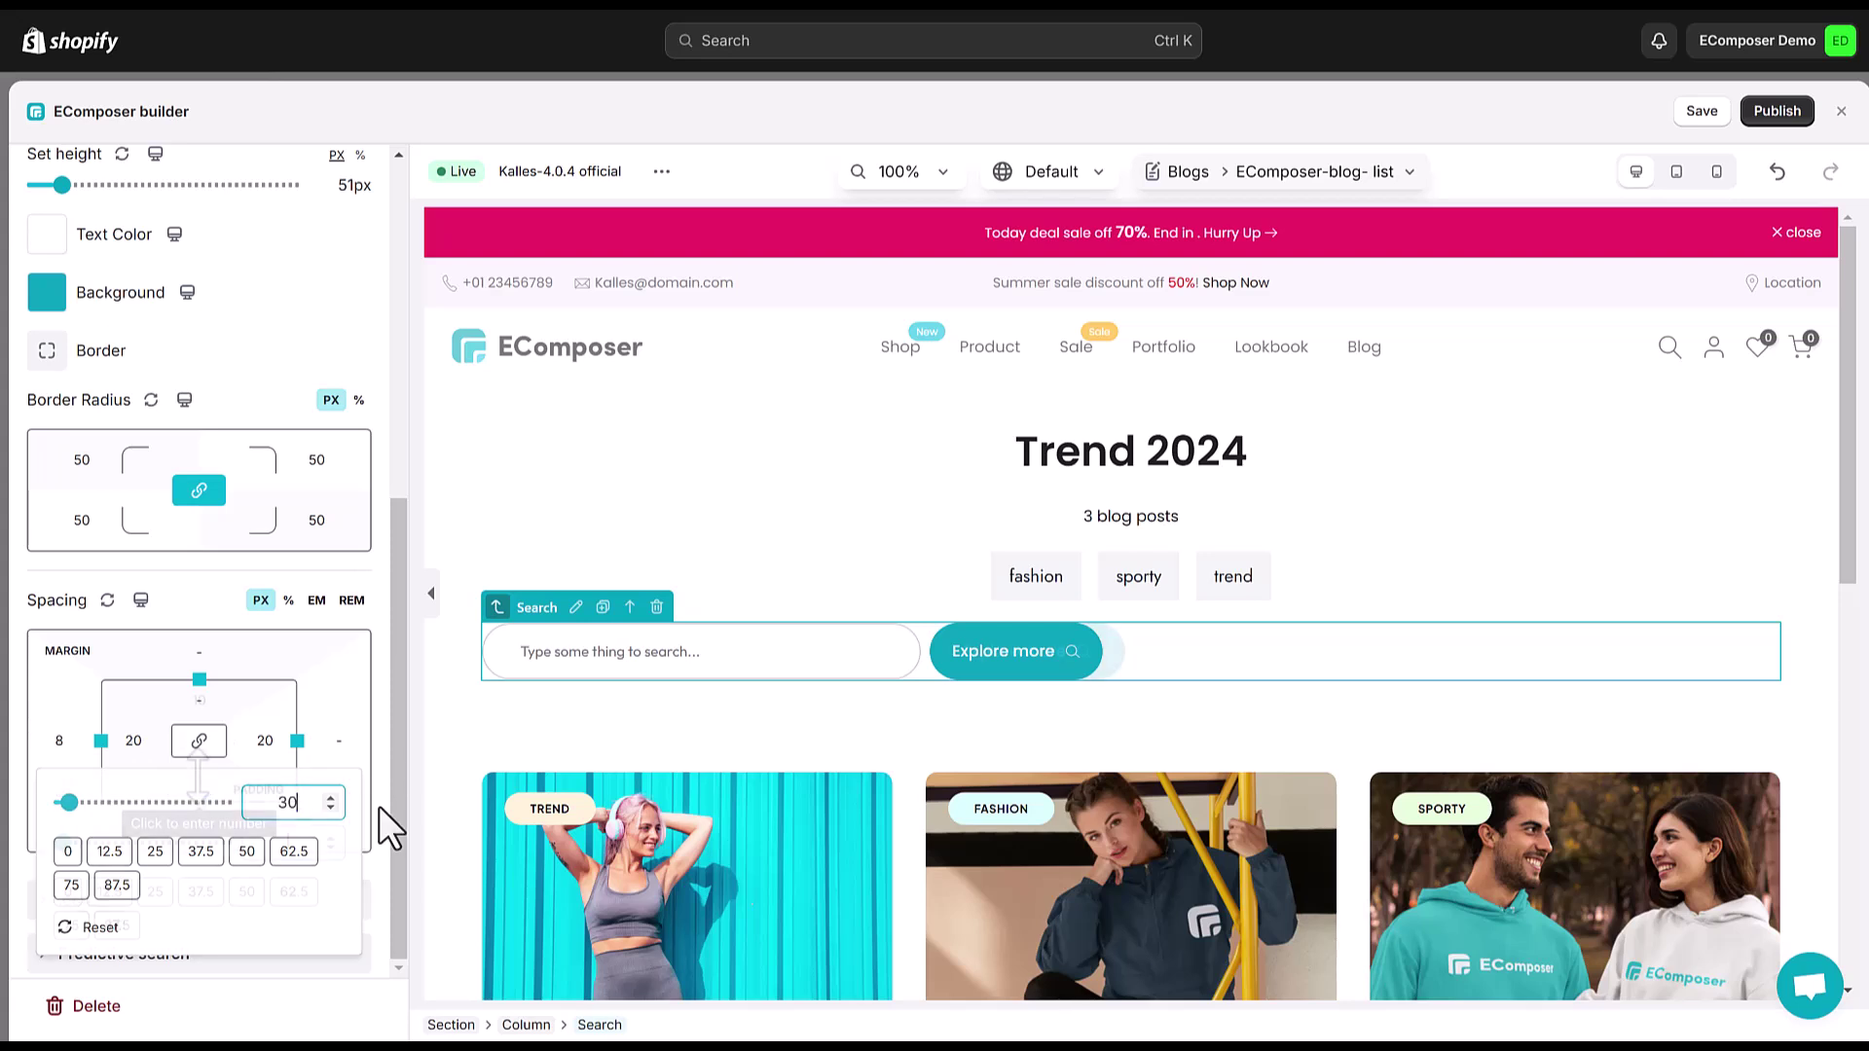
key("Return")
left_click(276, 769)
type("10")
key("Return")
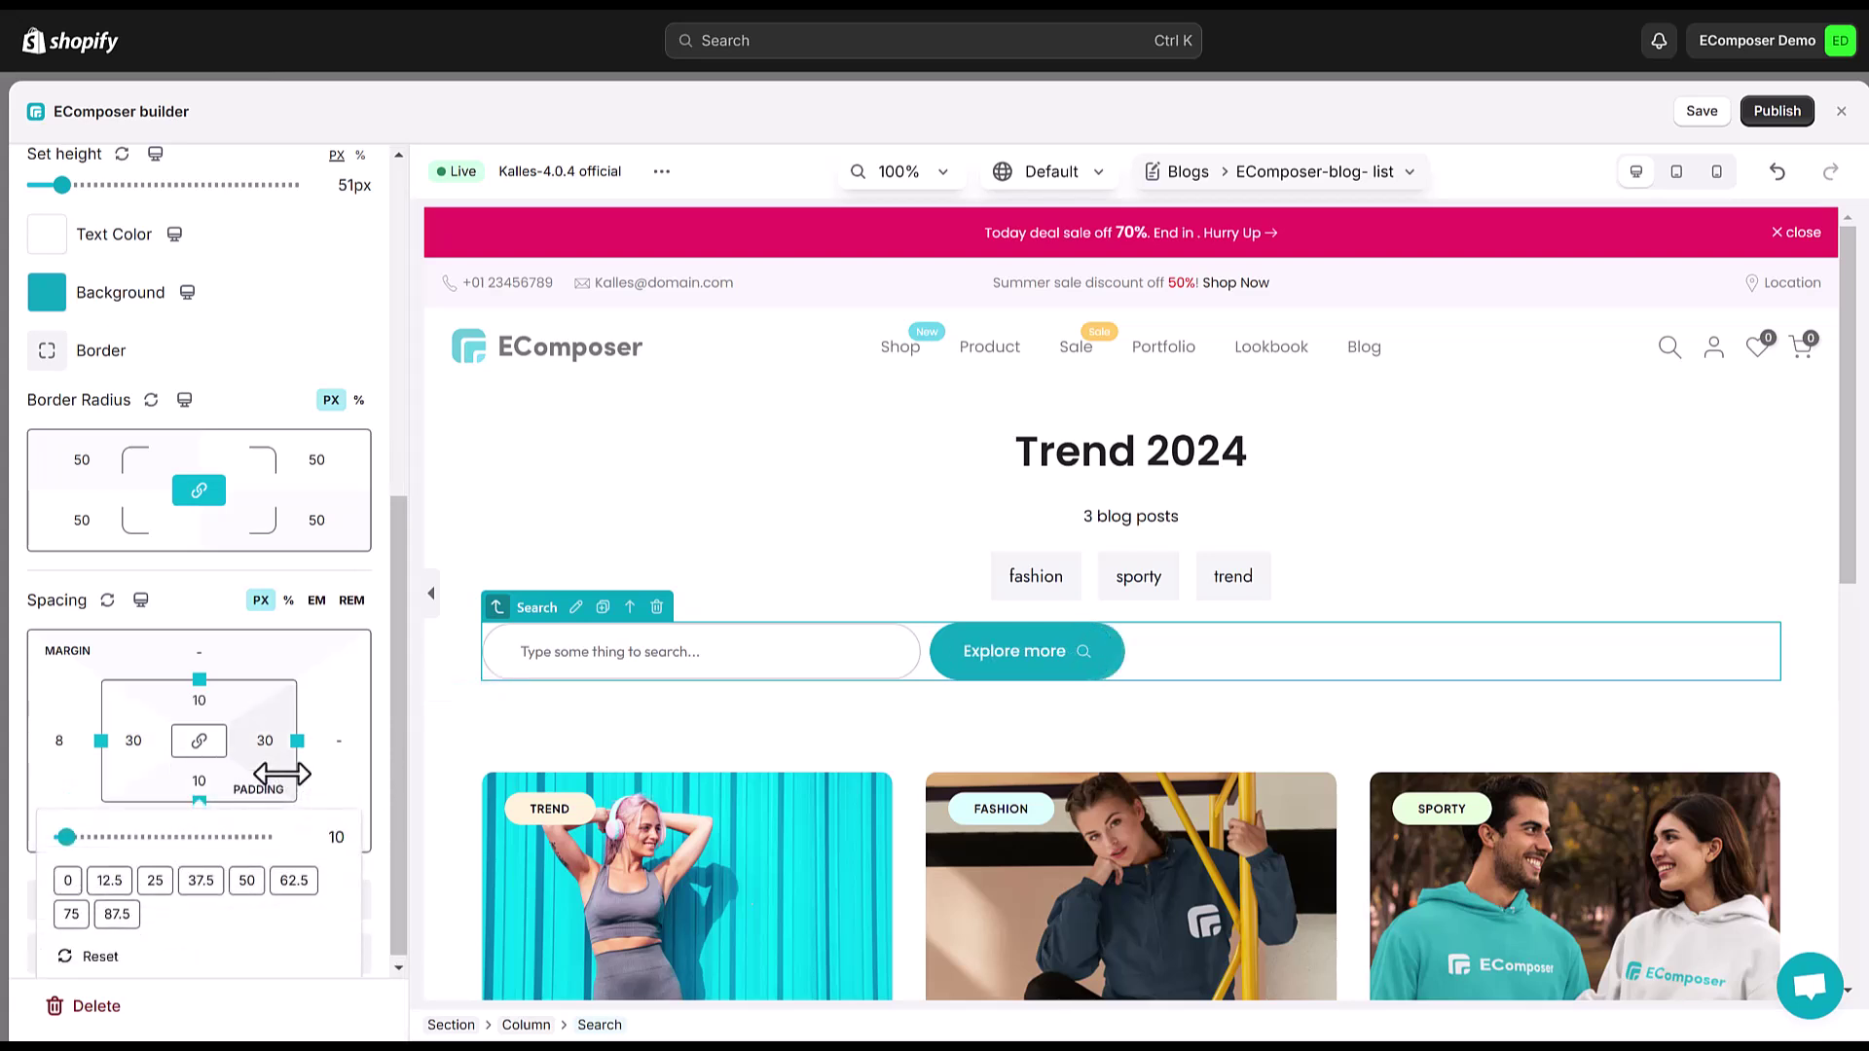
left_click(292, 646)
scroll(174, 555, "up", 3)
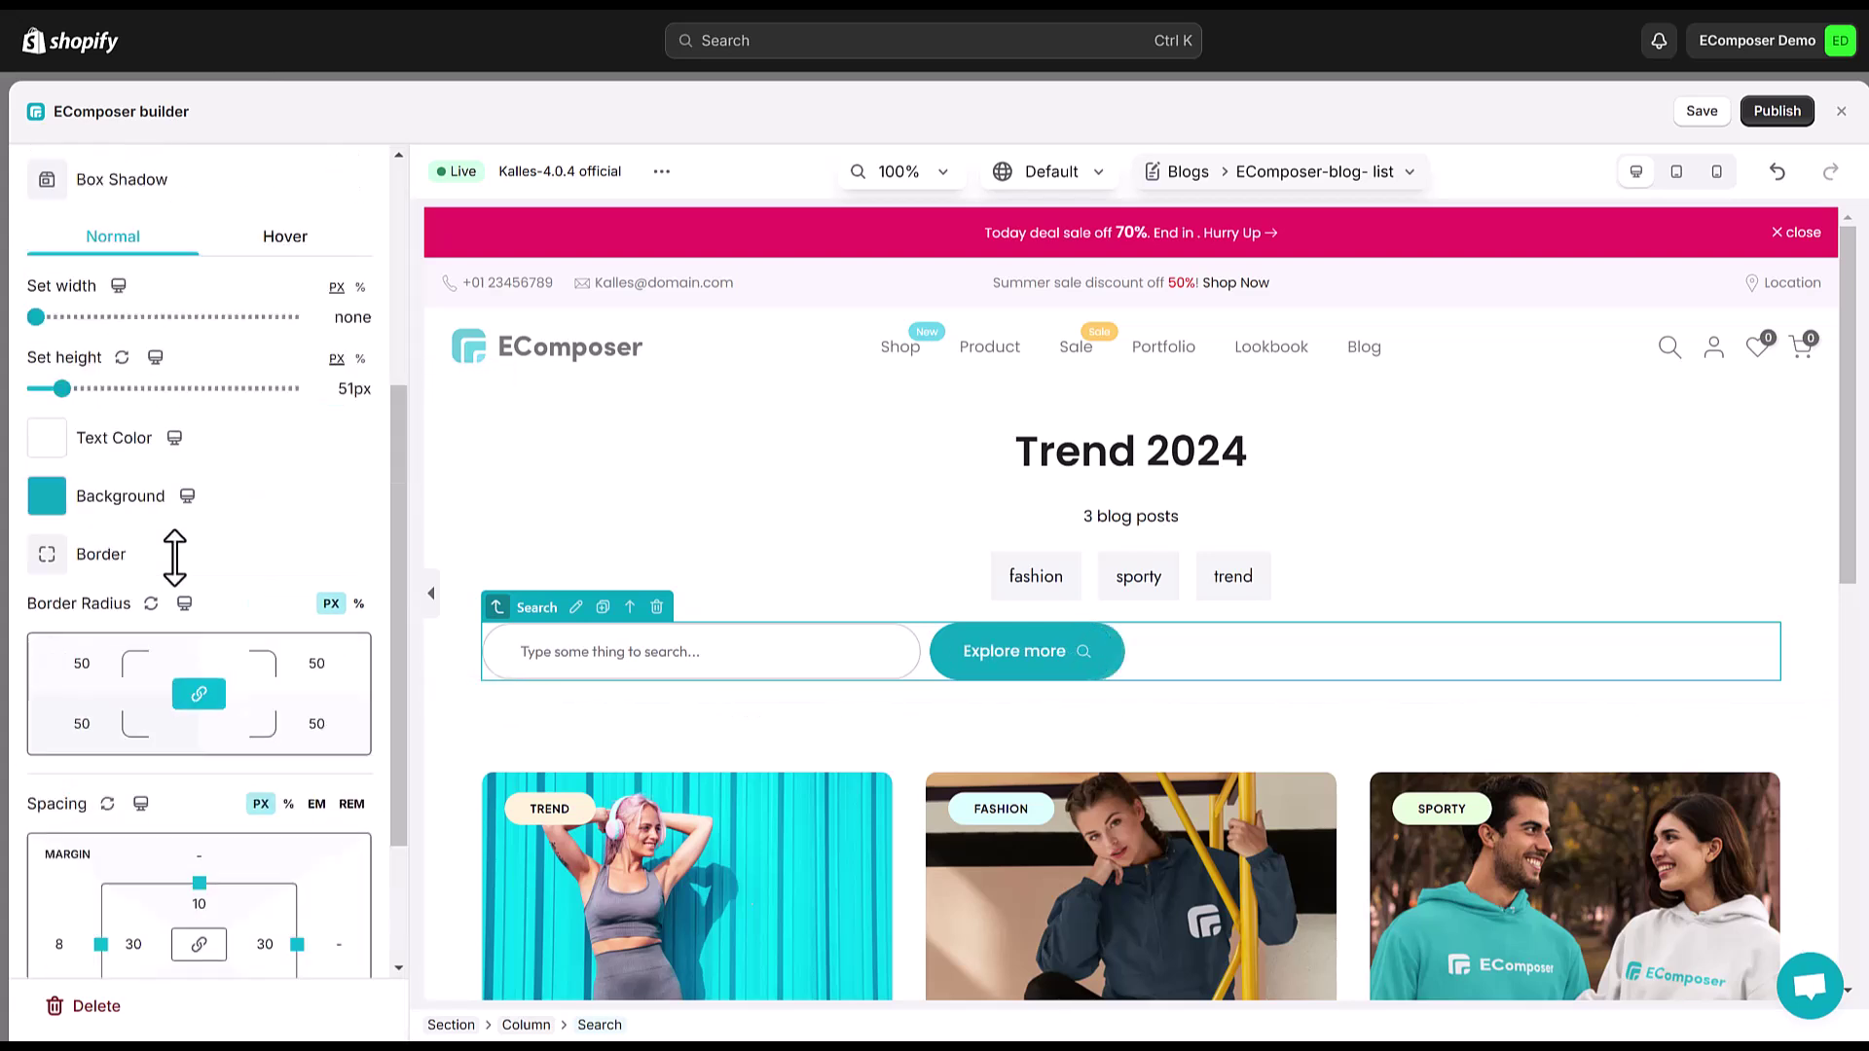
scroll(174, 555, "up", 3)
- Set the search block's left and right margins to 300 px and preview the centred bar
left_click(321, 201)
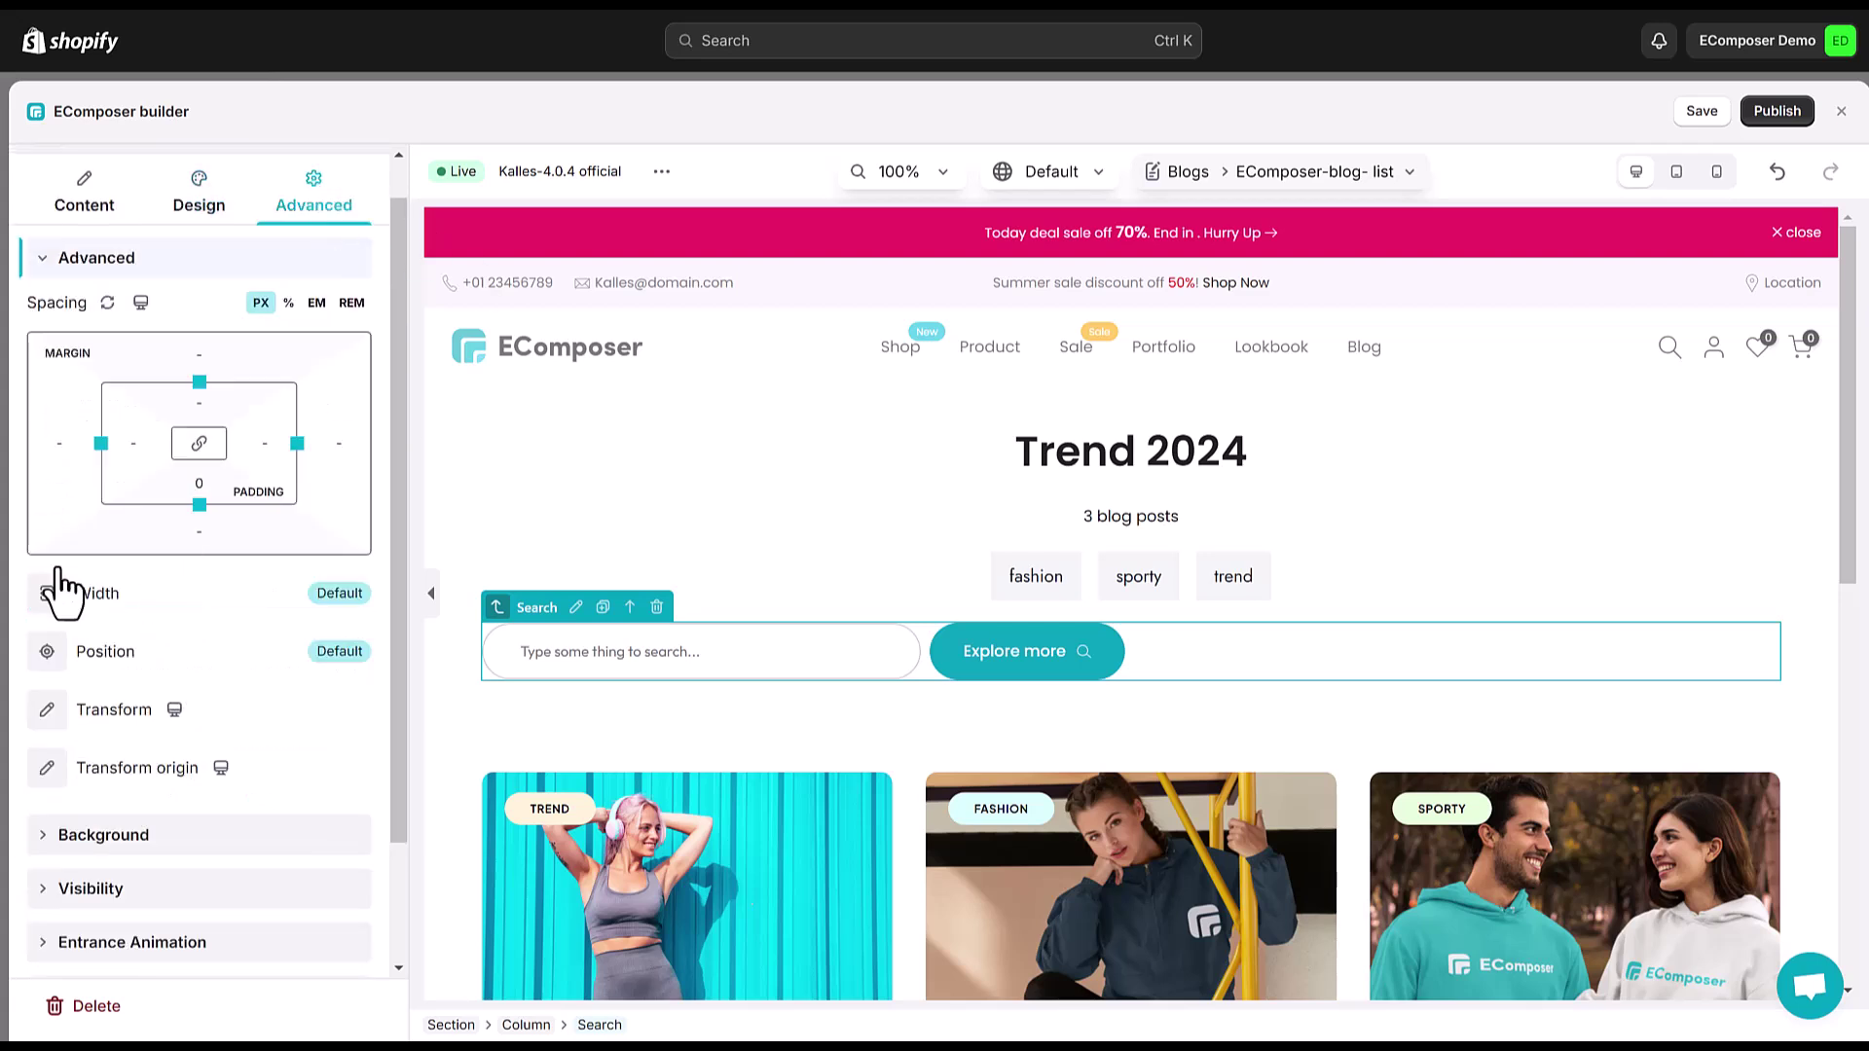
left_click(228, 496)
type("300")
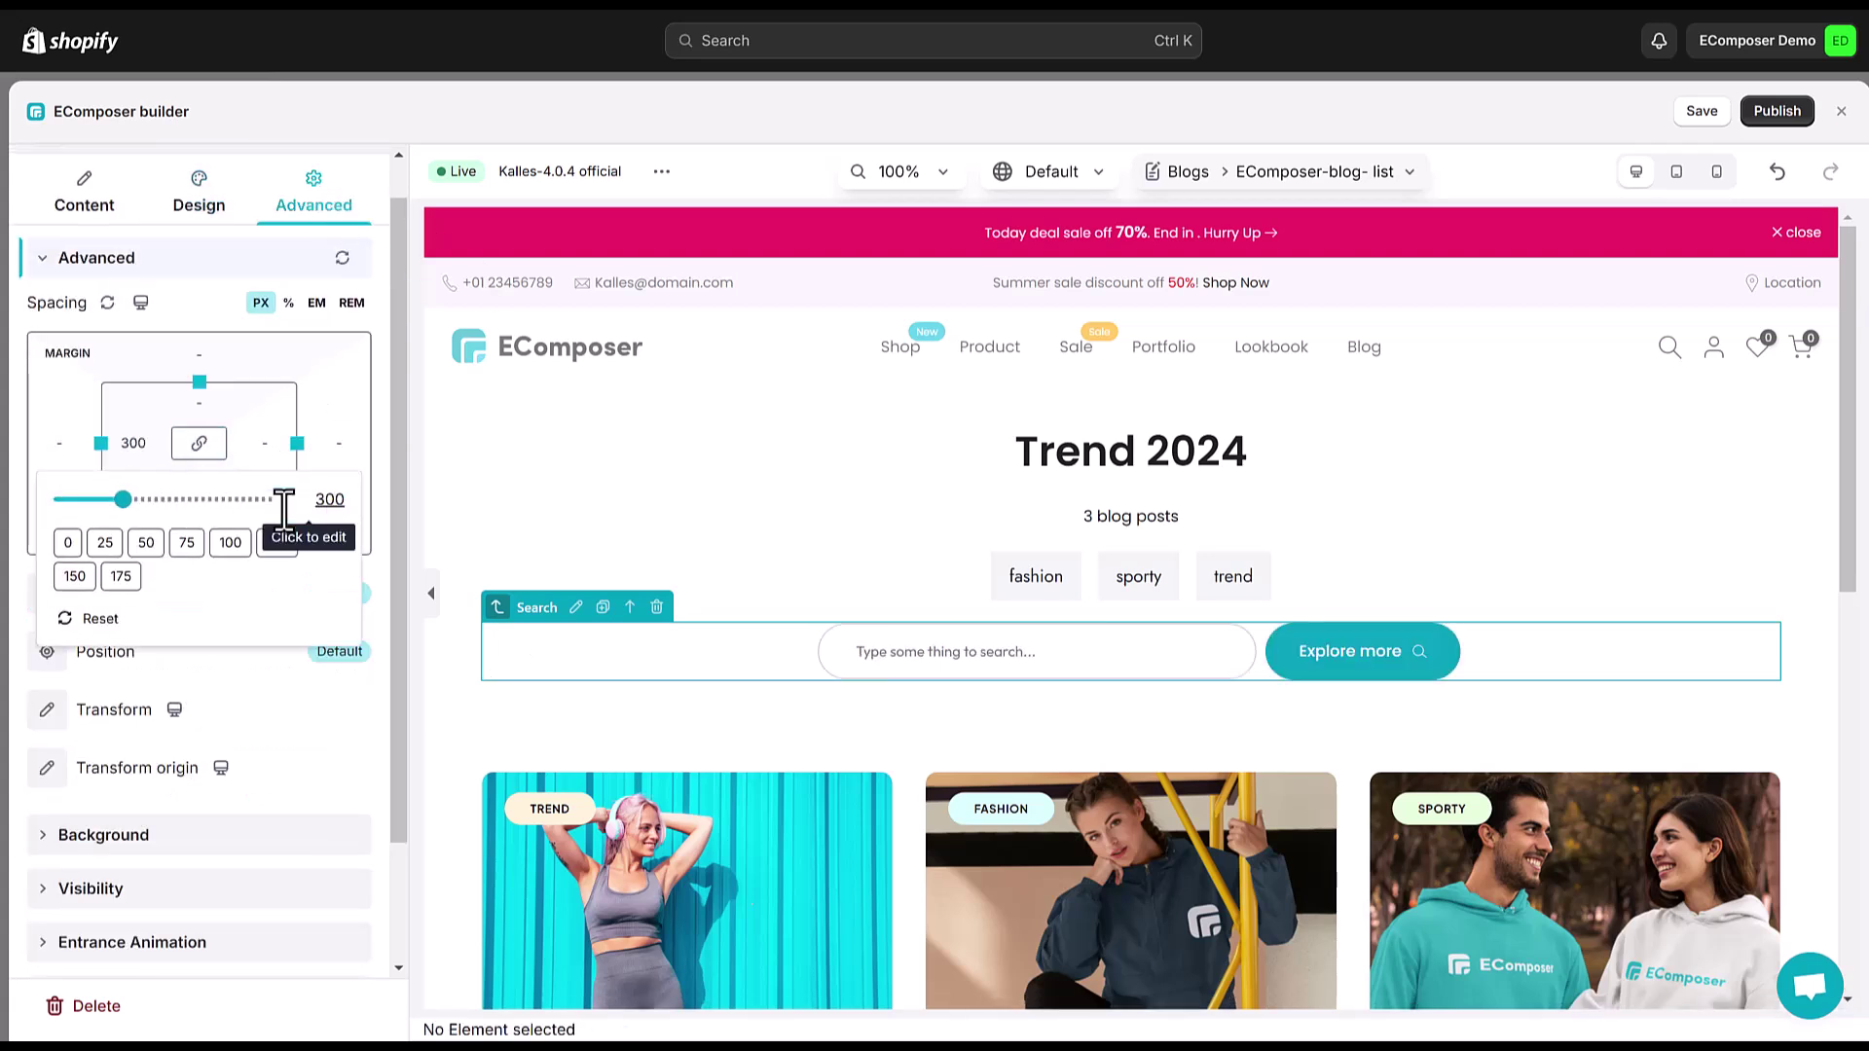
left_click(263, 470)
left_click(272, 447)
type("300")
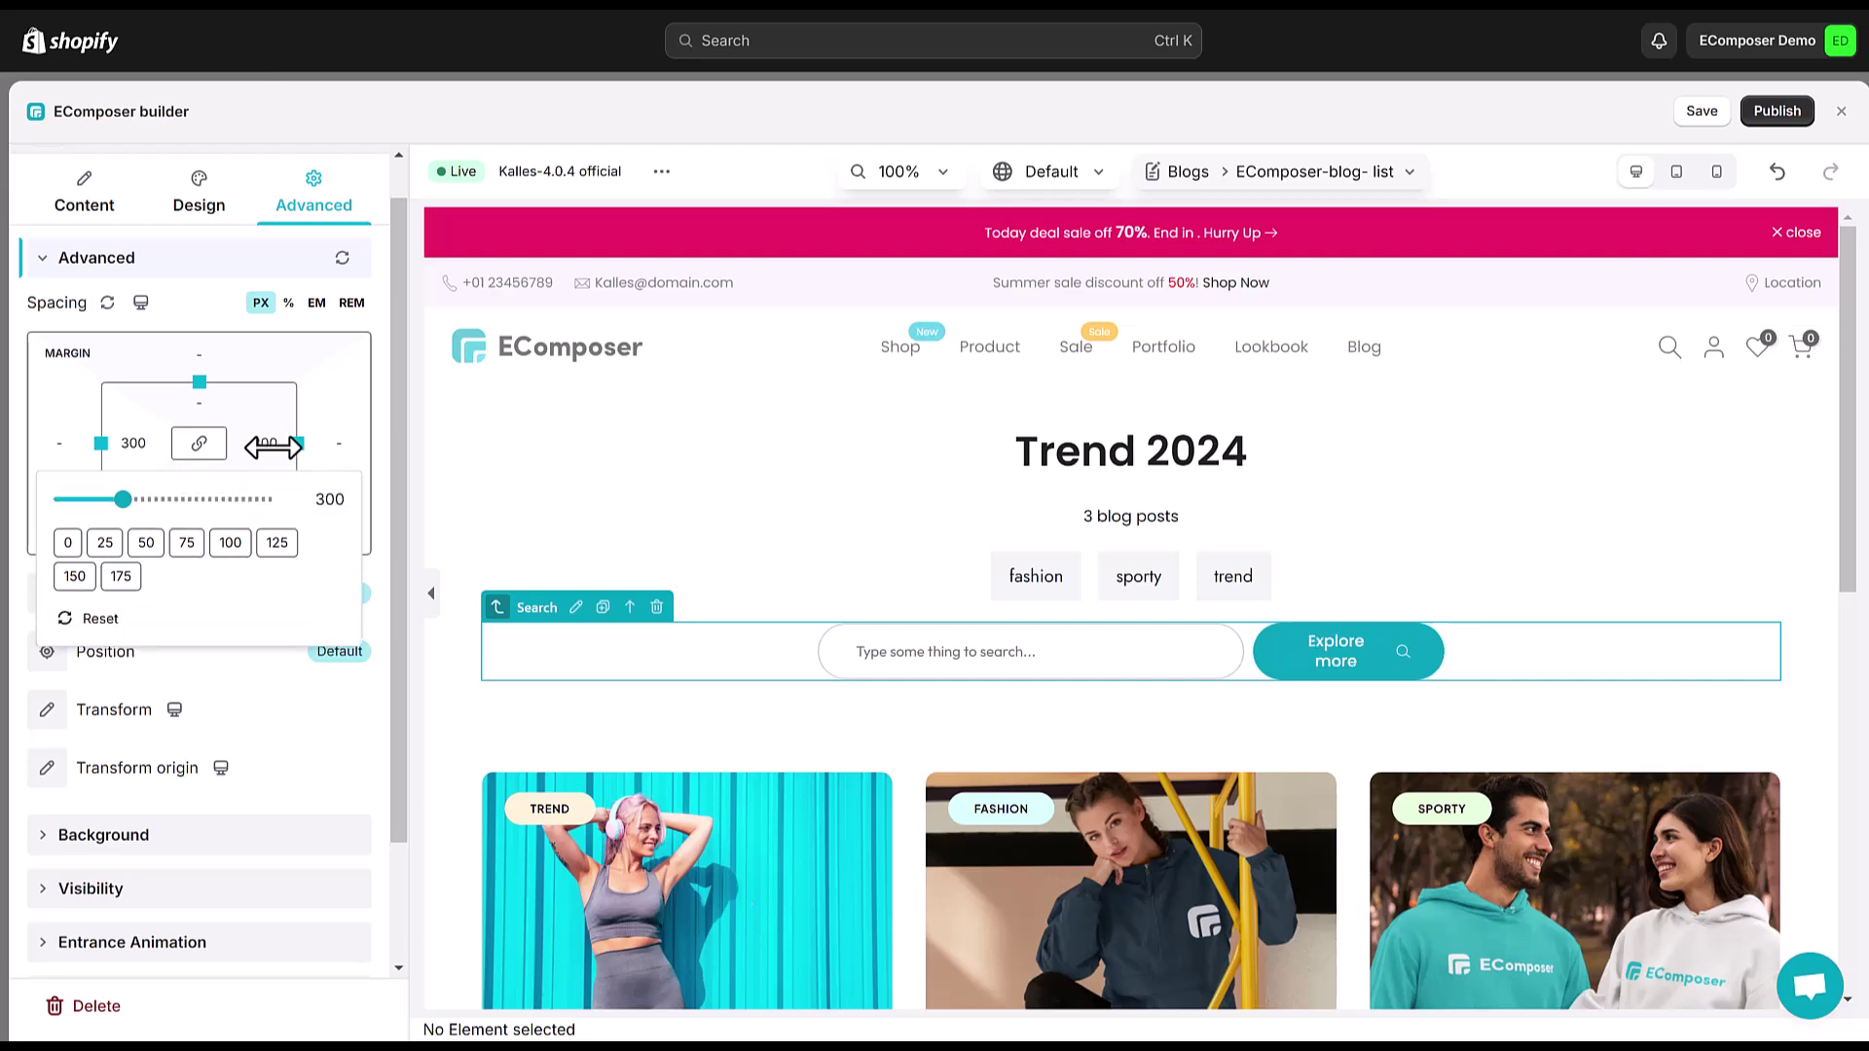
left_click(431, 595)
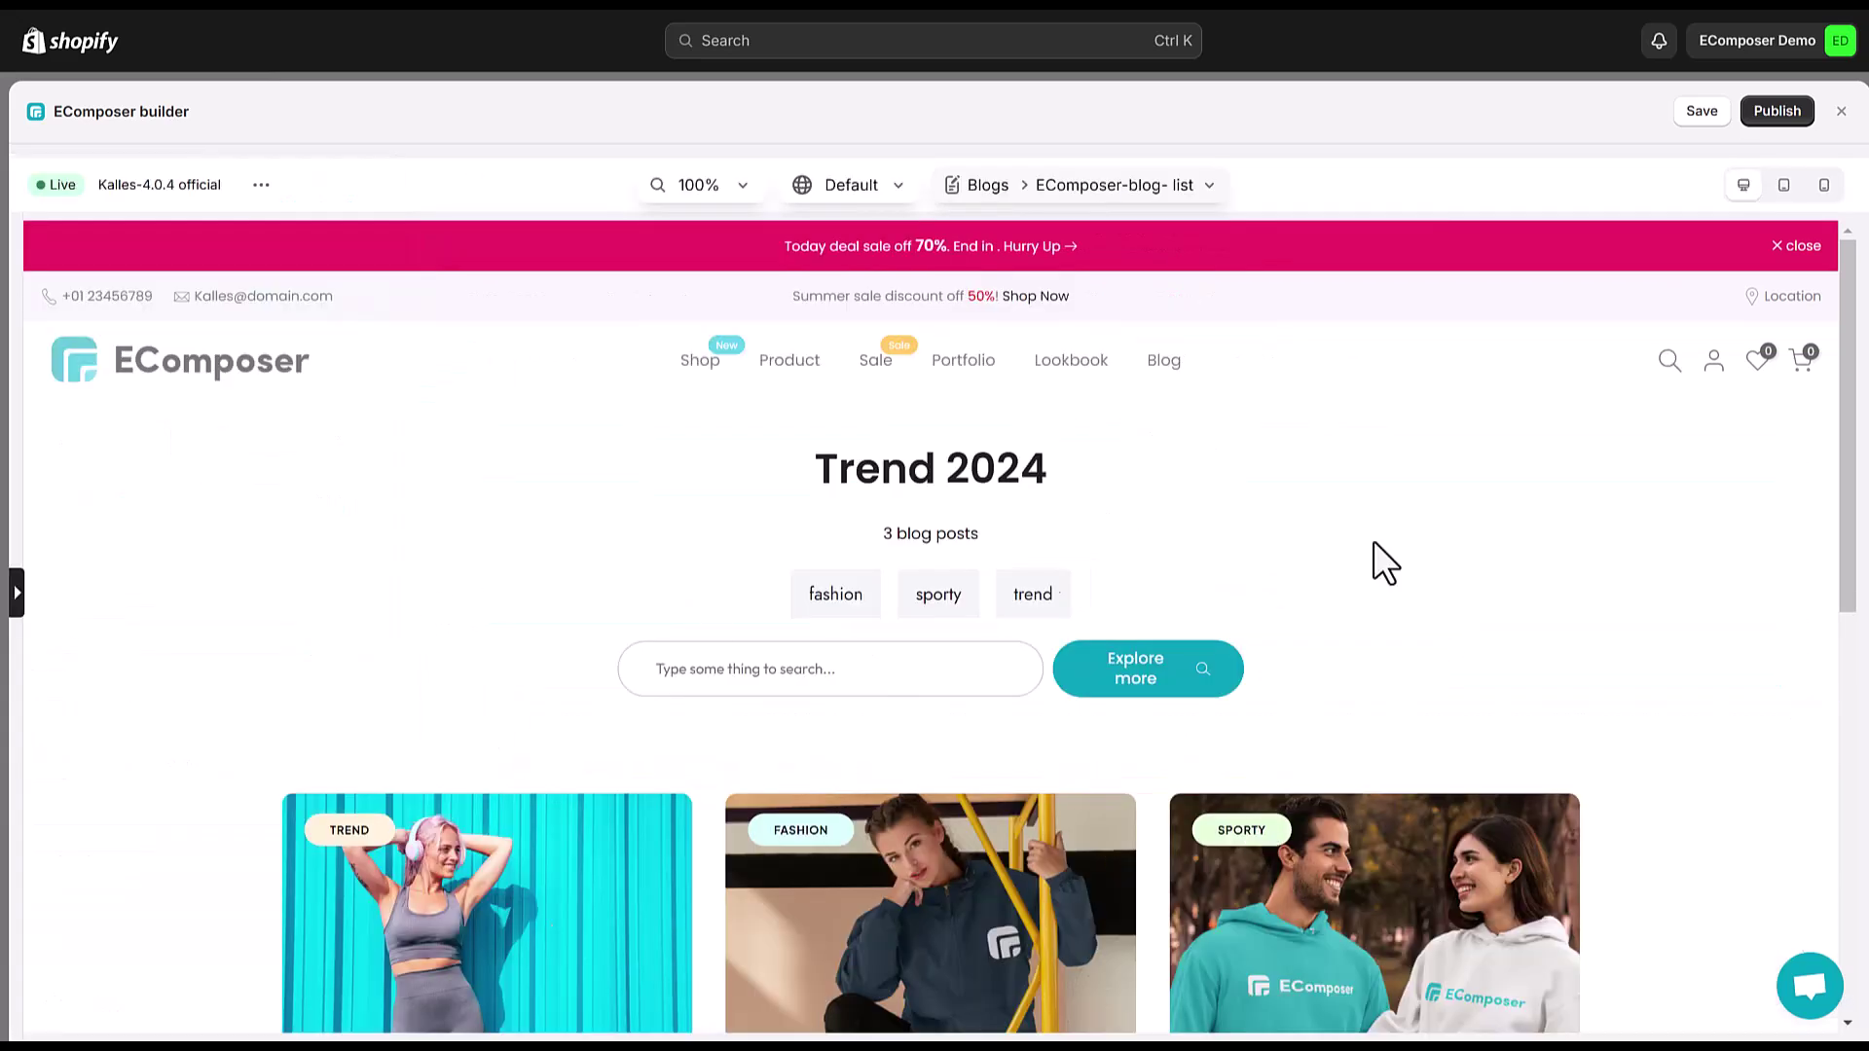
left_click(207, 234)
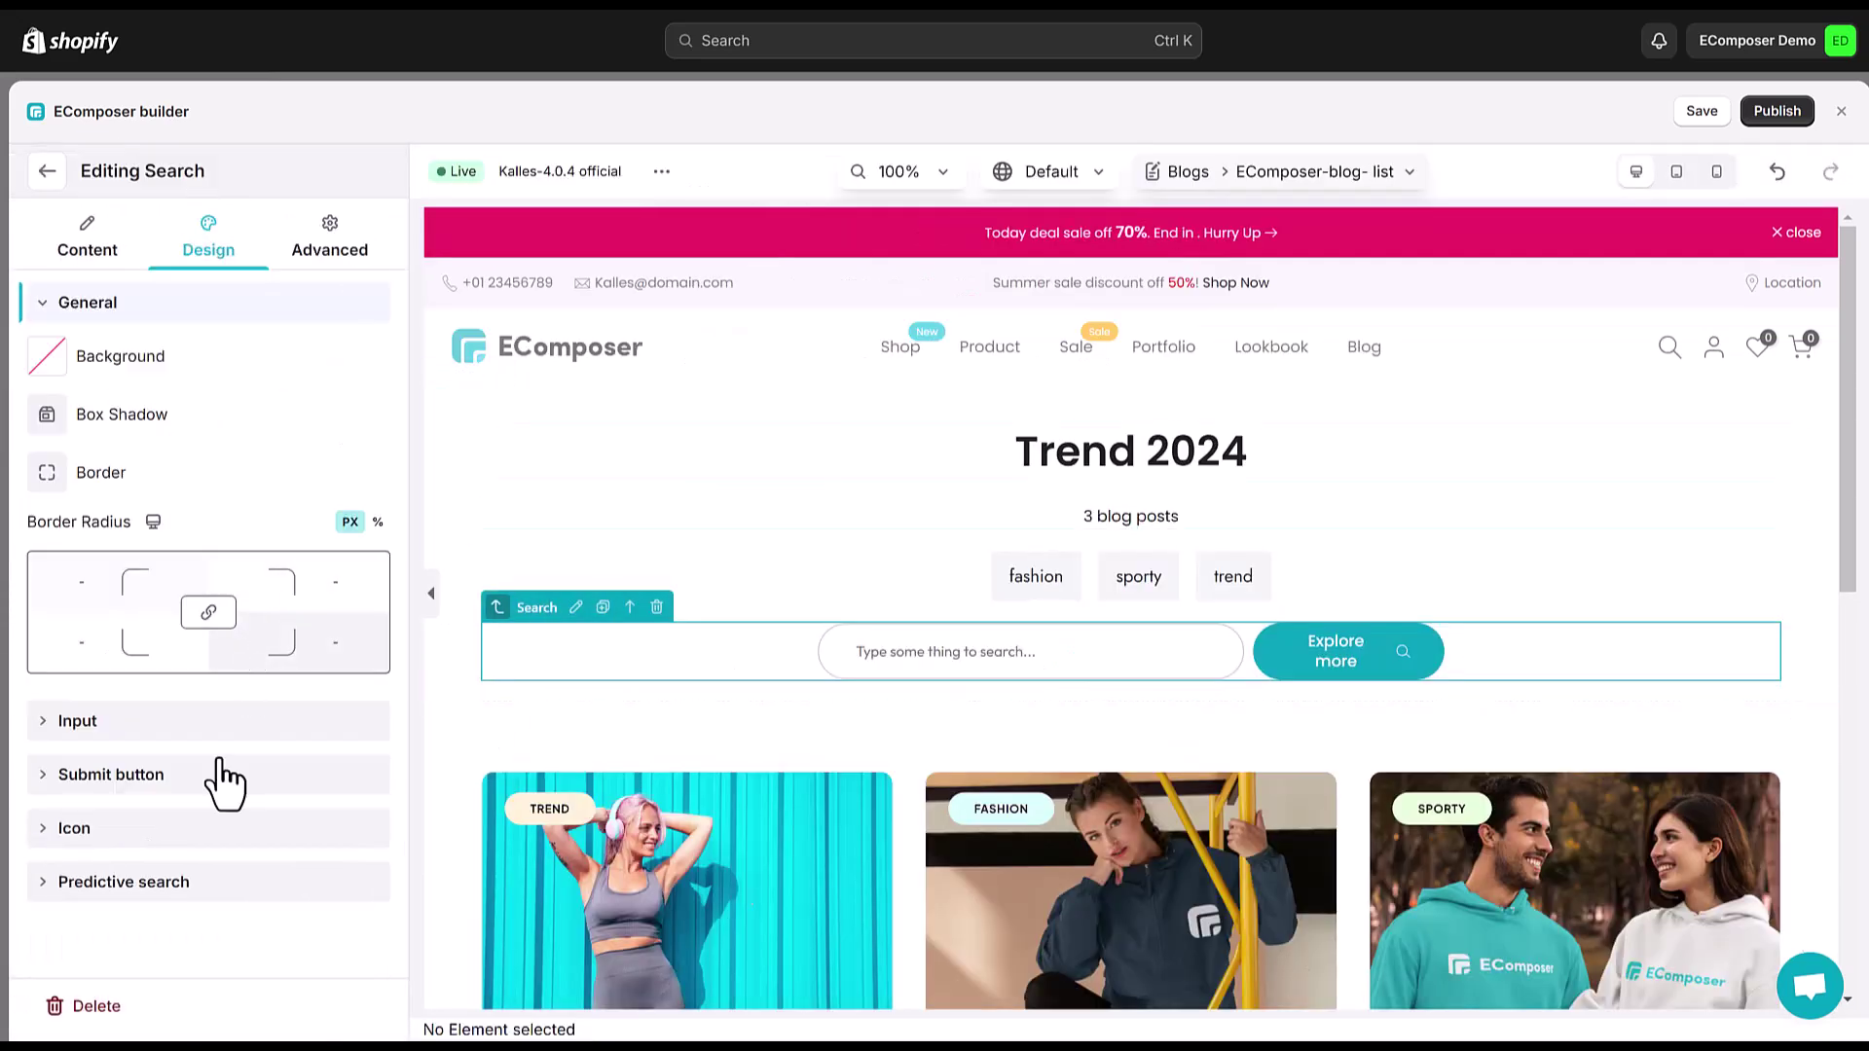
left_click(48, 775)
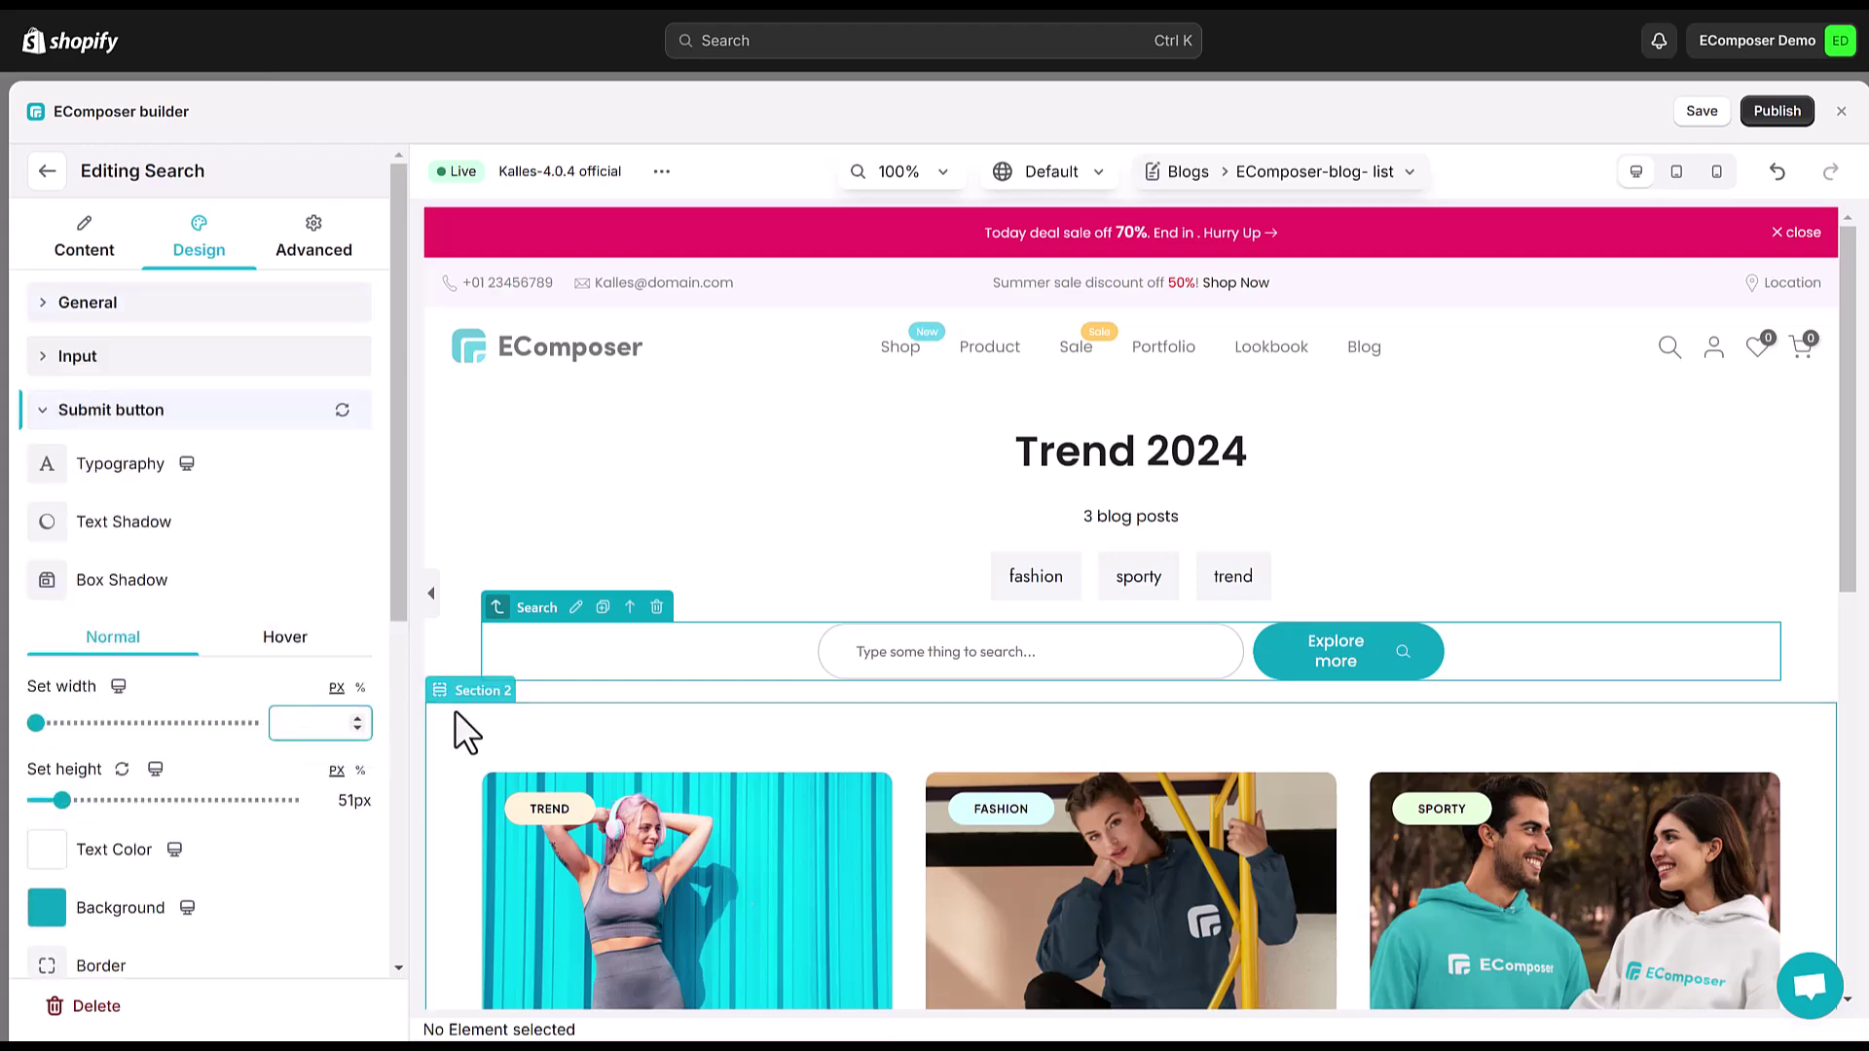
scroll(885, 628, "down", 4)
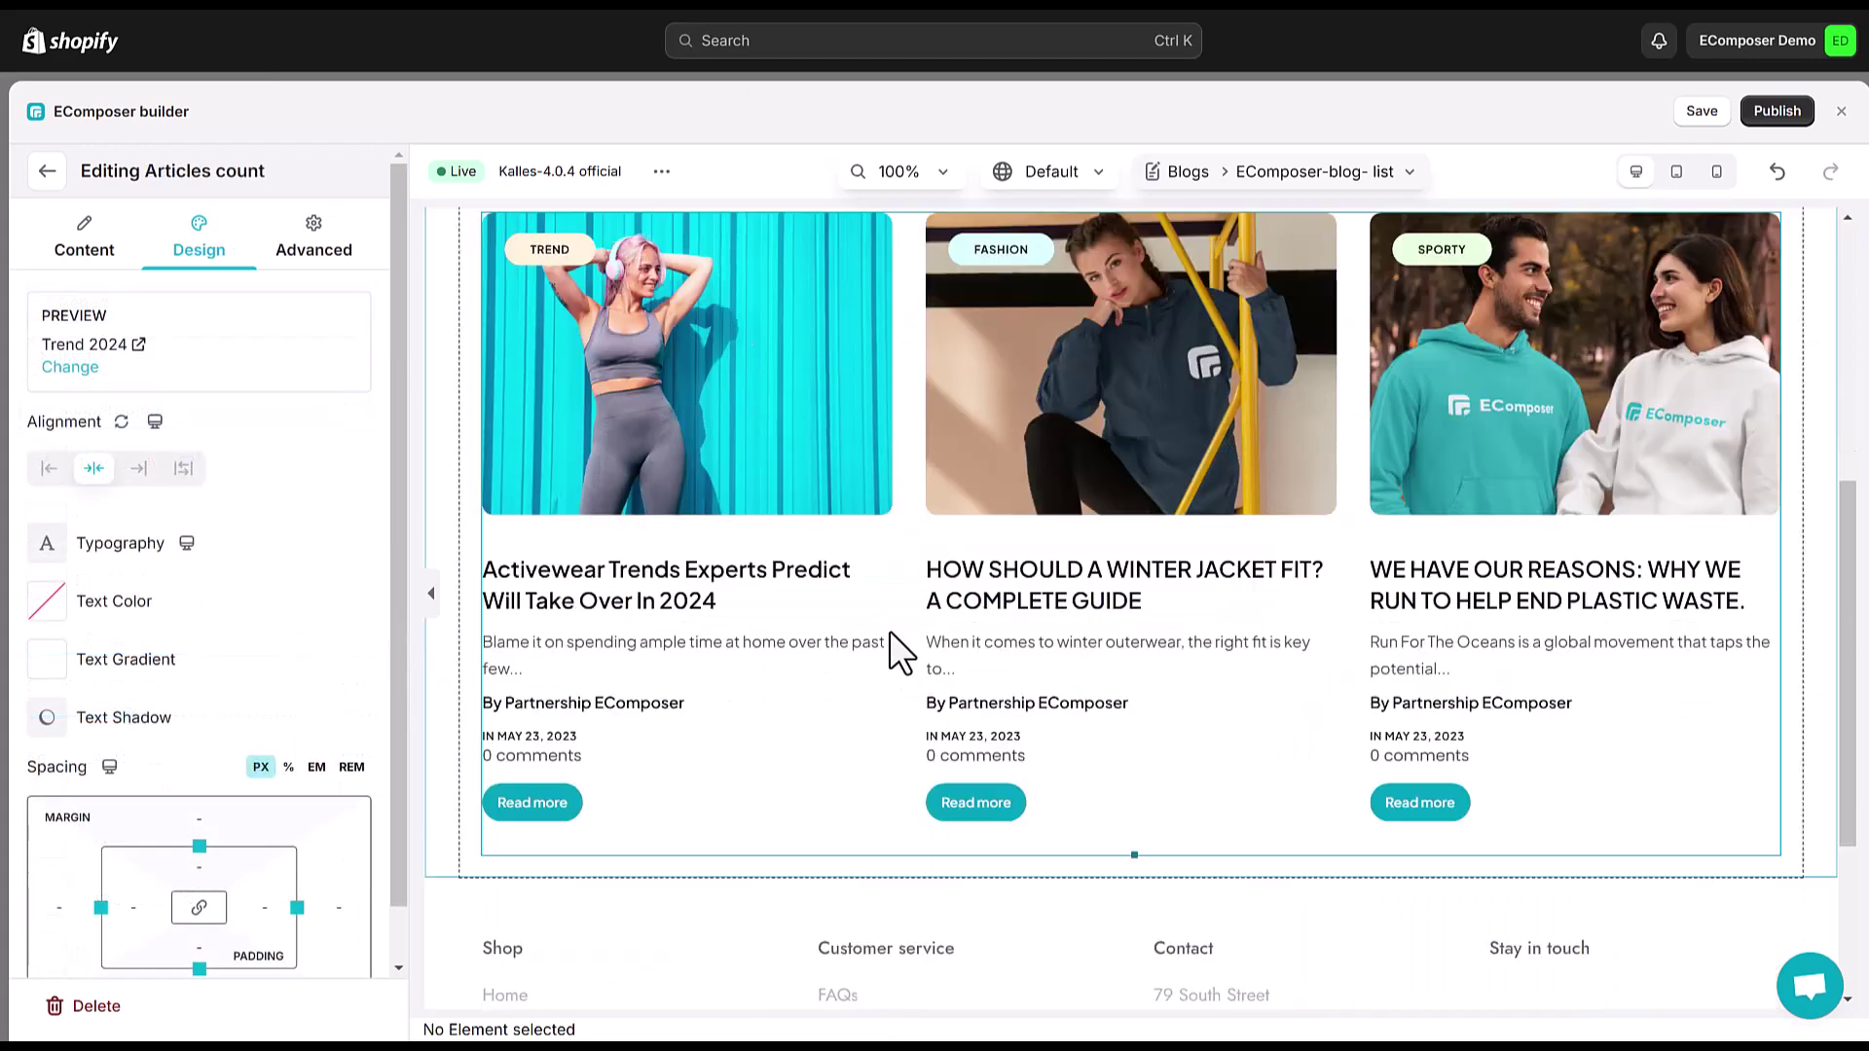
scroll(950, 643, "down", 2)
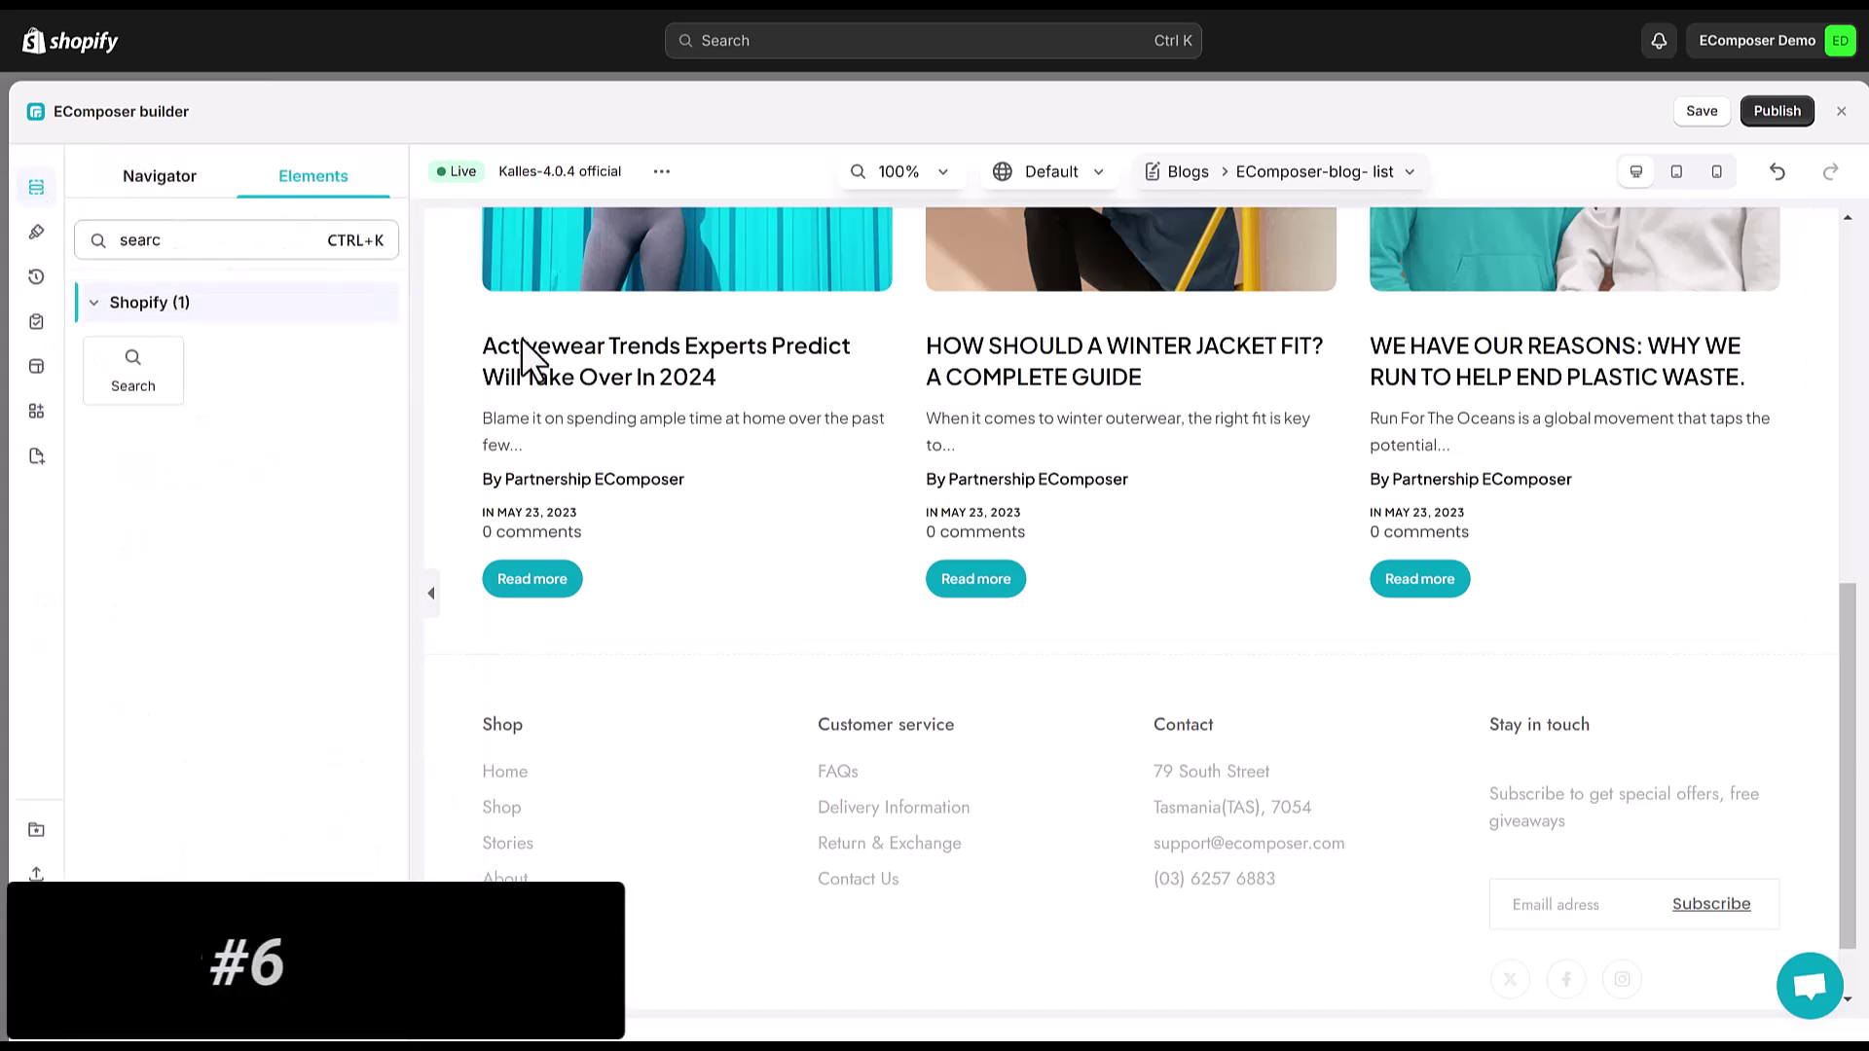
- Add a single-column section below the blog cards with boxed width and no column gap
left_click(264, 248)
left_click(1146, 657)
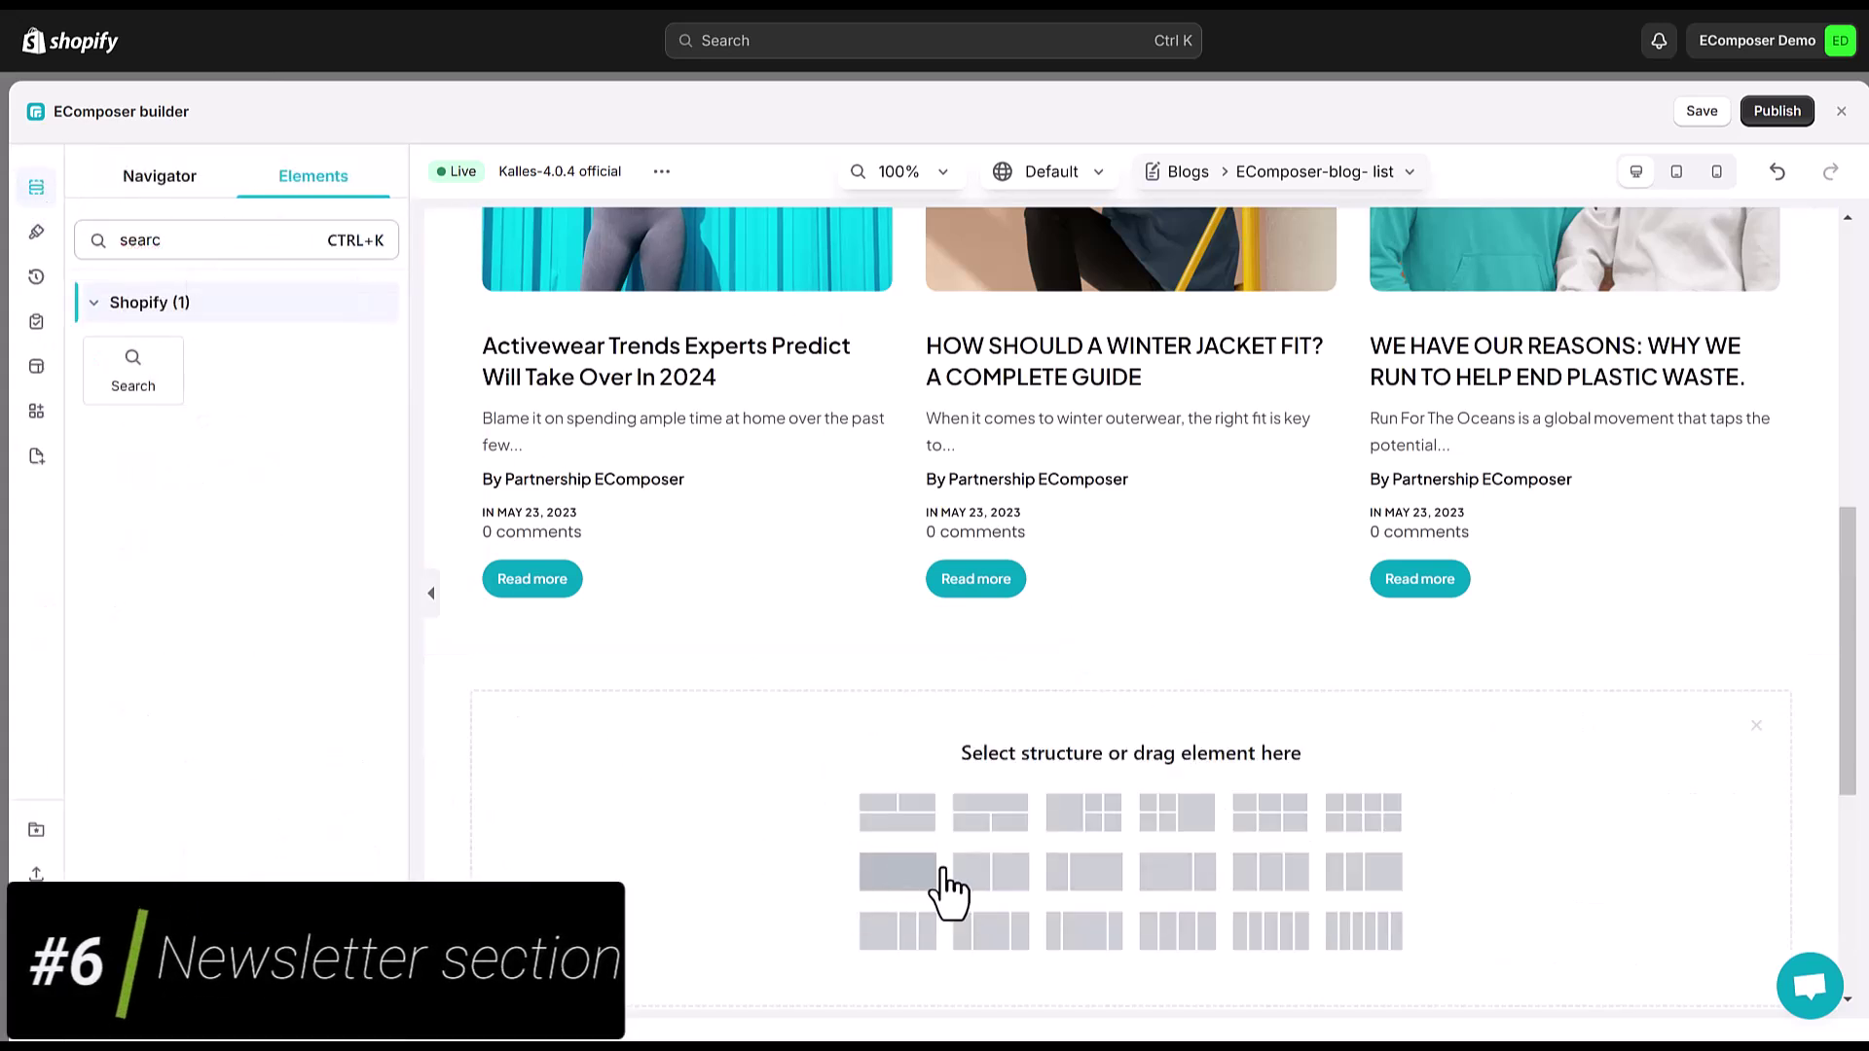
left_click(883, 877)
left_click(471, 642)
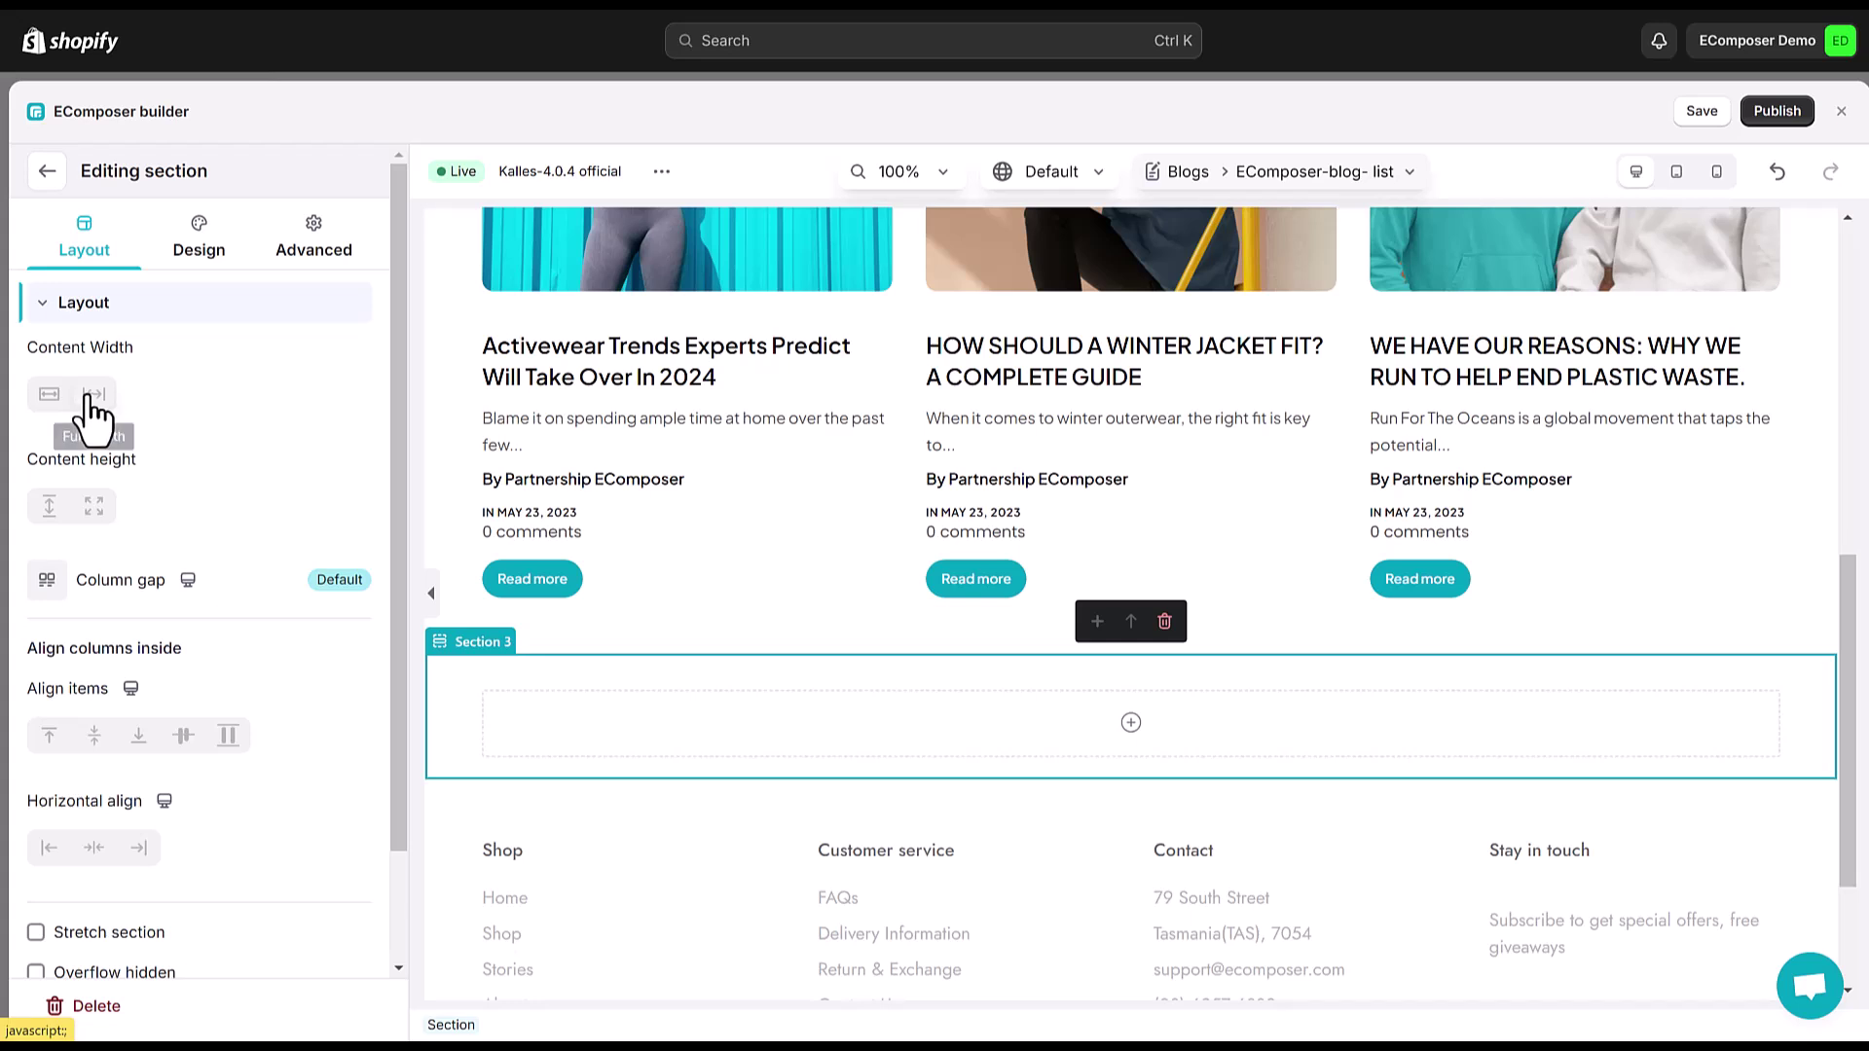
left_click(51, 395)
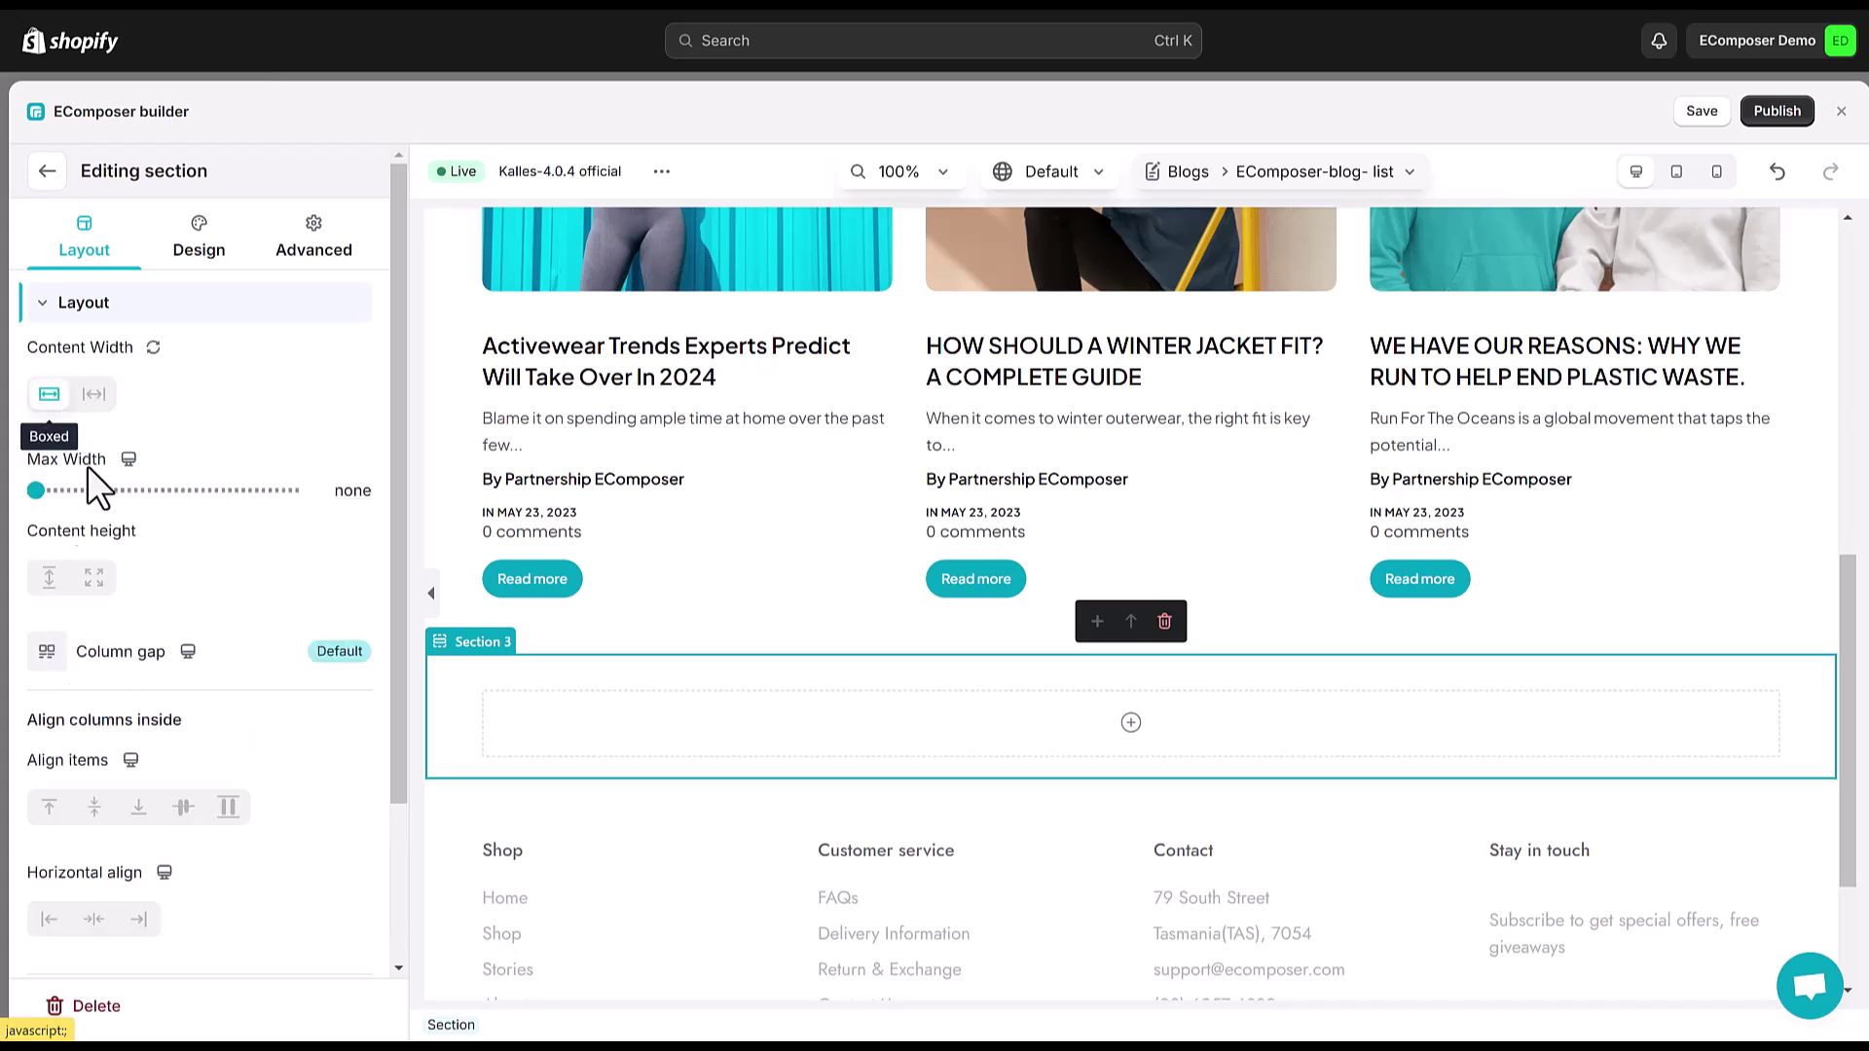
left_click(46, 653)
left_click(81, 762)
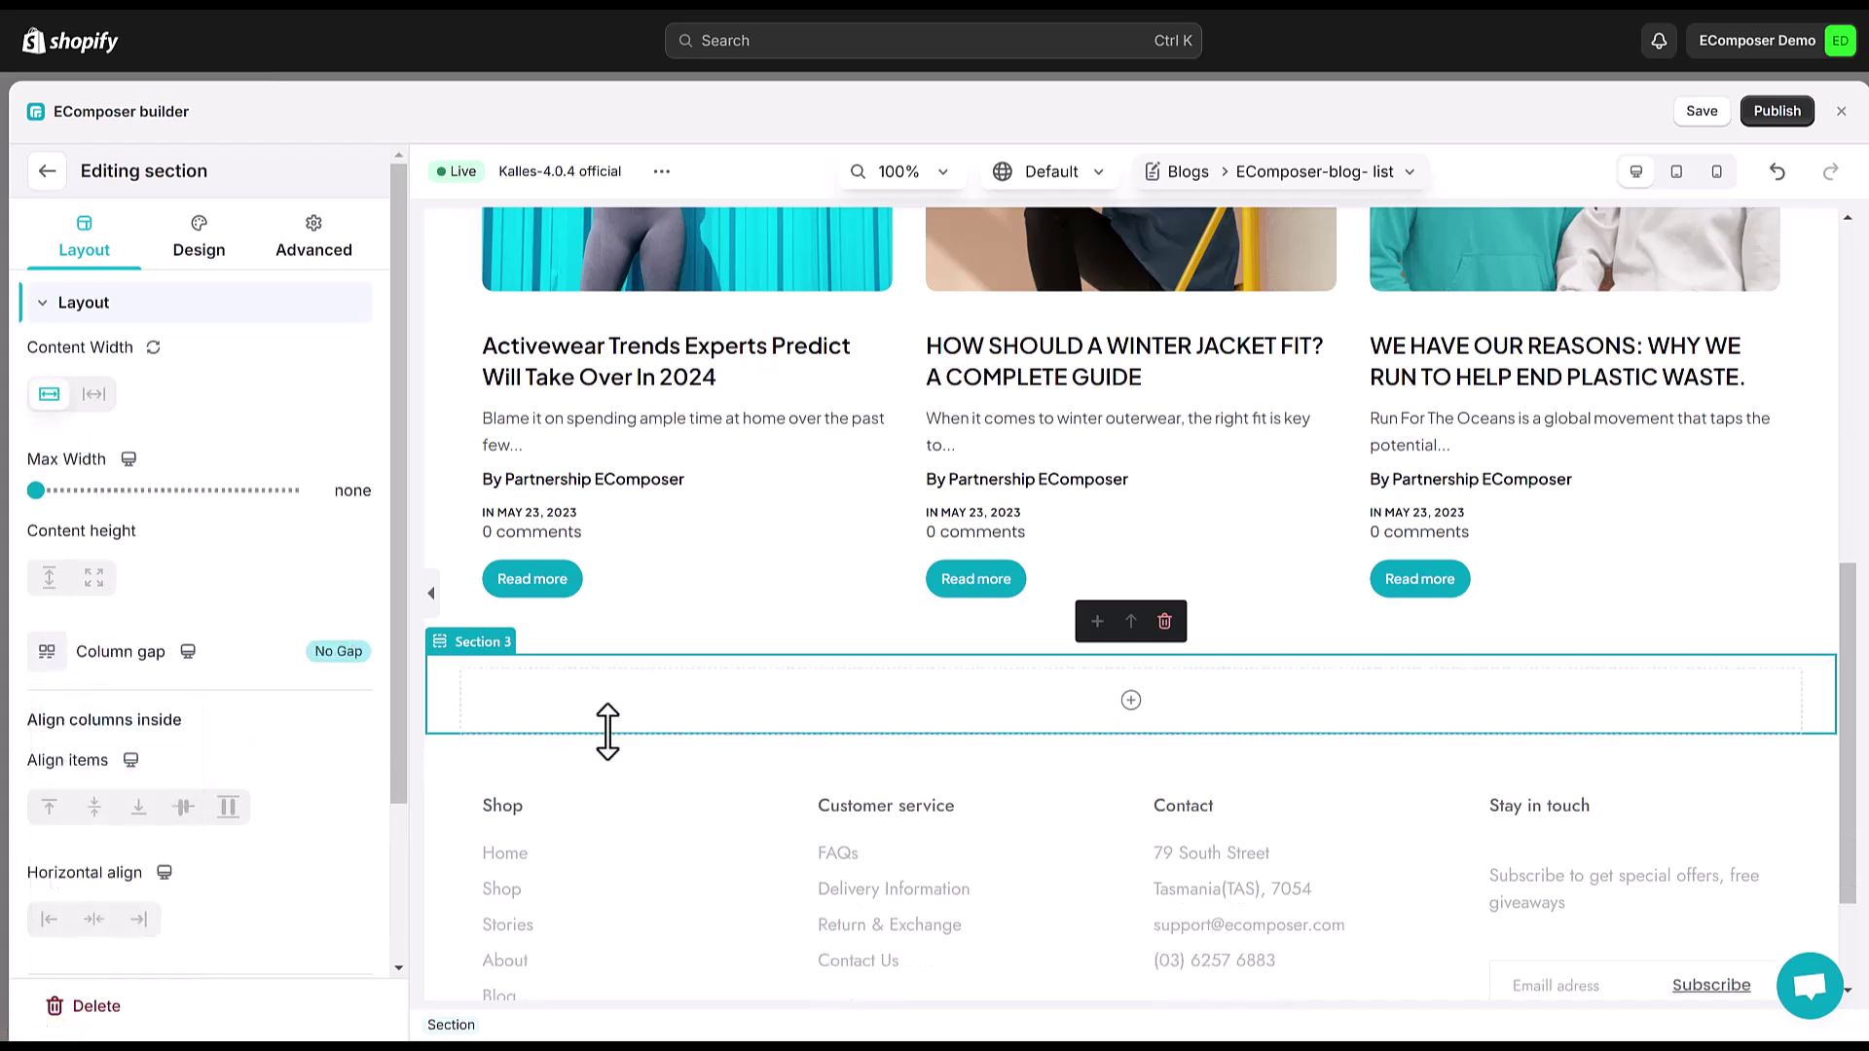
- Drag an Inner Row with two columns into the new section
left_click(47, 171)
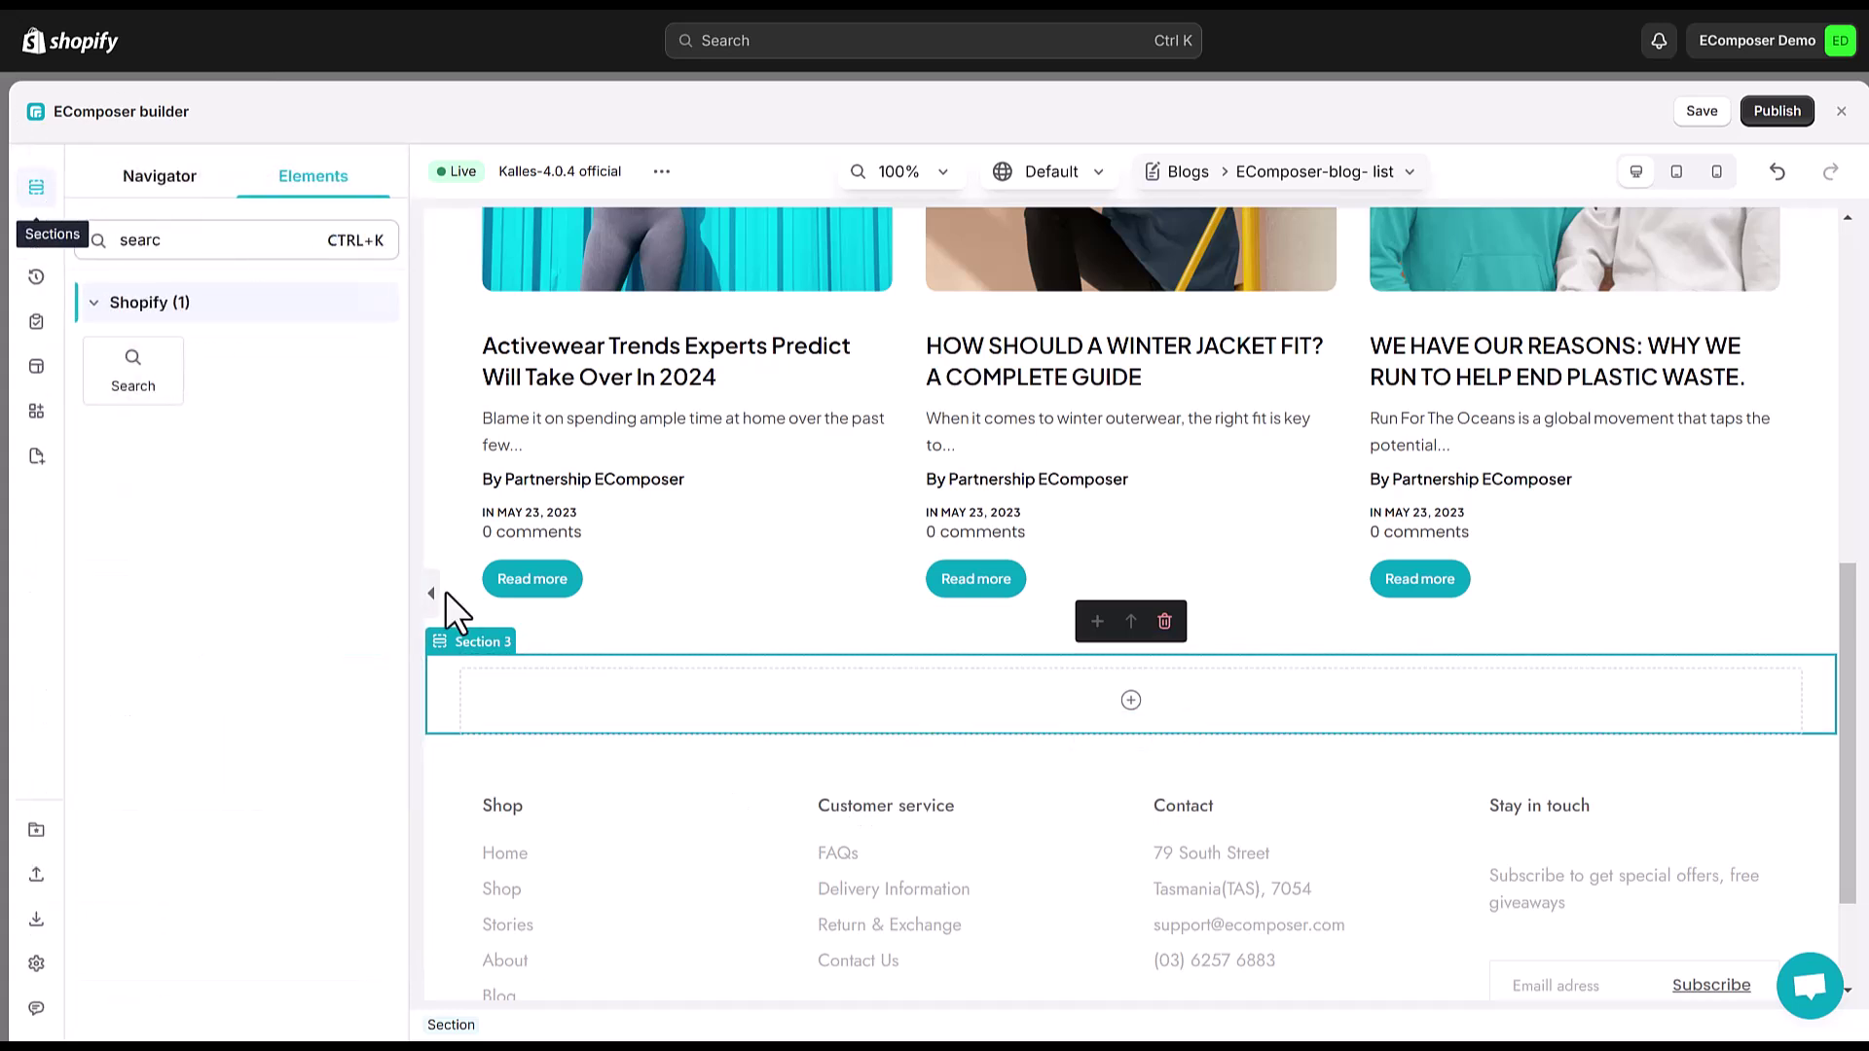
left_click(172, 243)
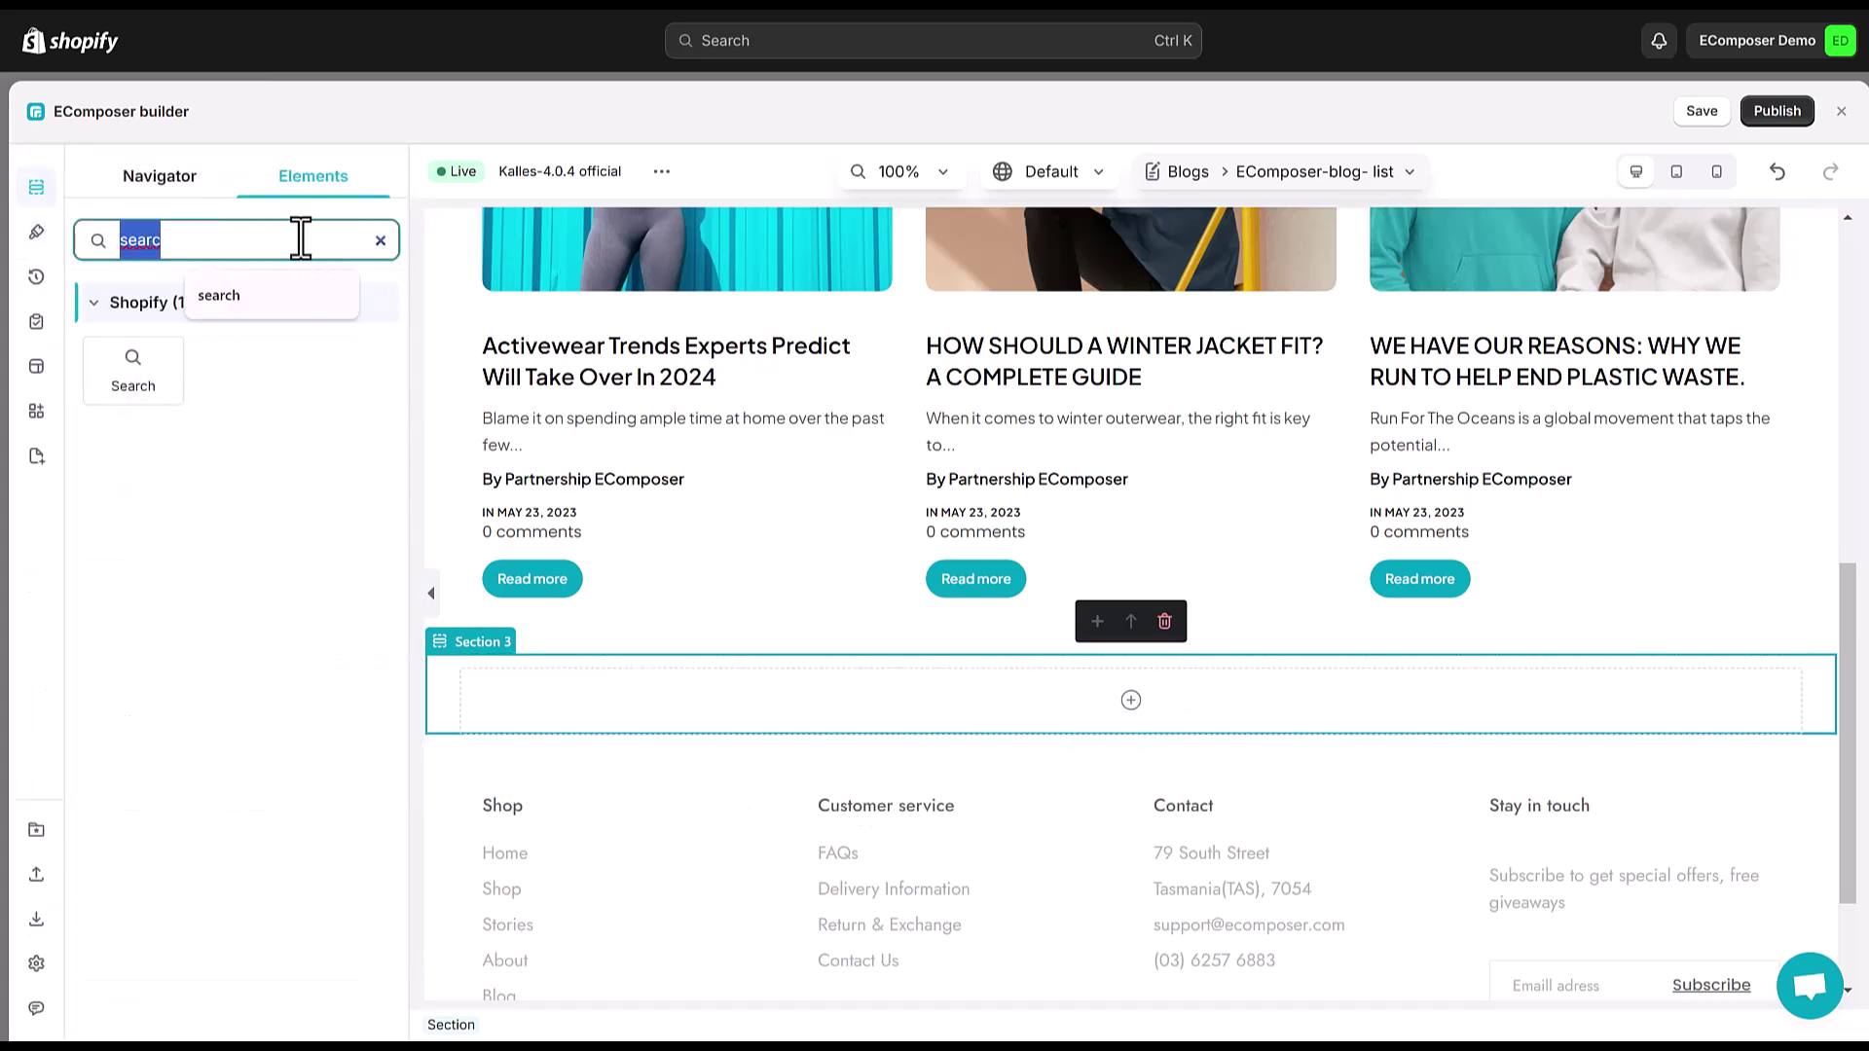
type("in")
mouse_move(132, 372)
left_mouse_down()
mouse_move(927, 713)
mouse_move(929, 694)
left_mouse_up()
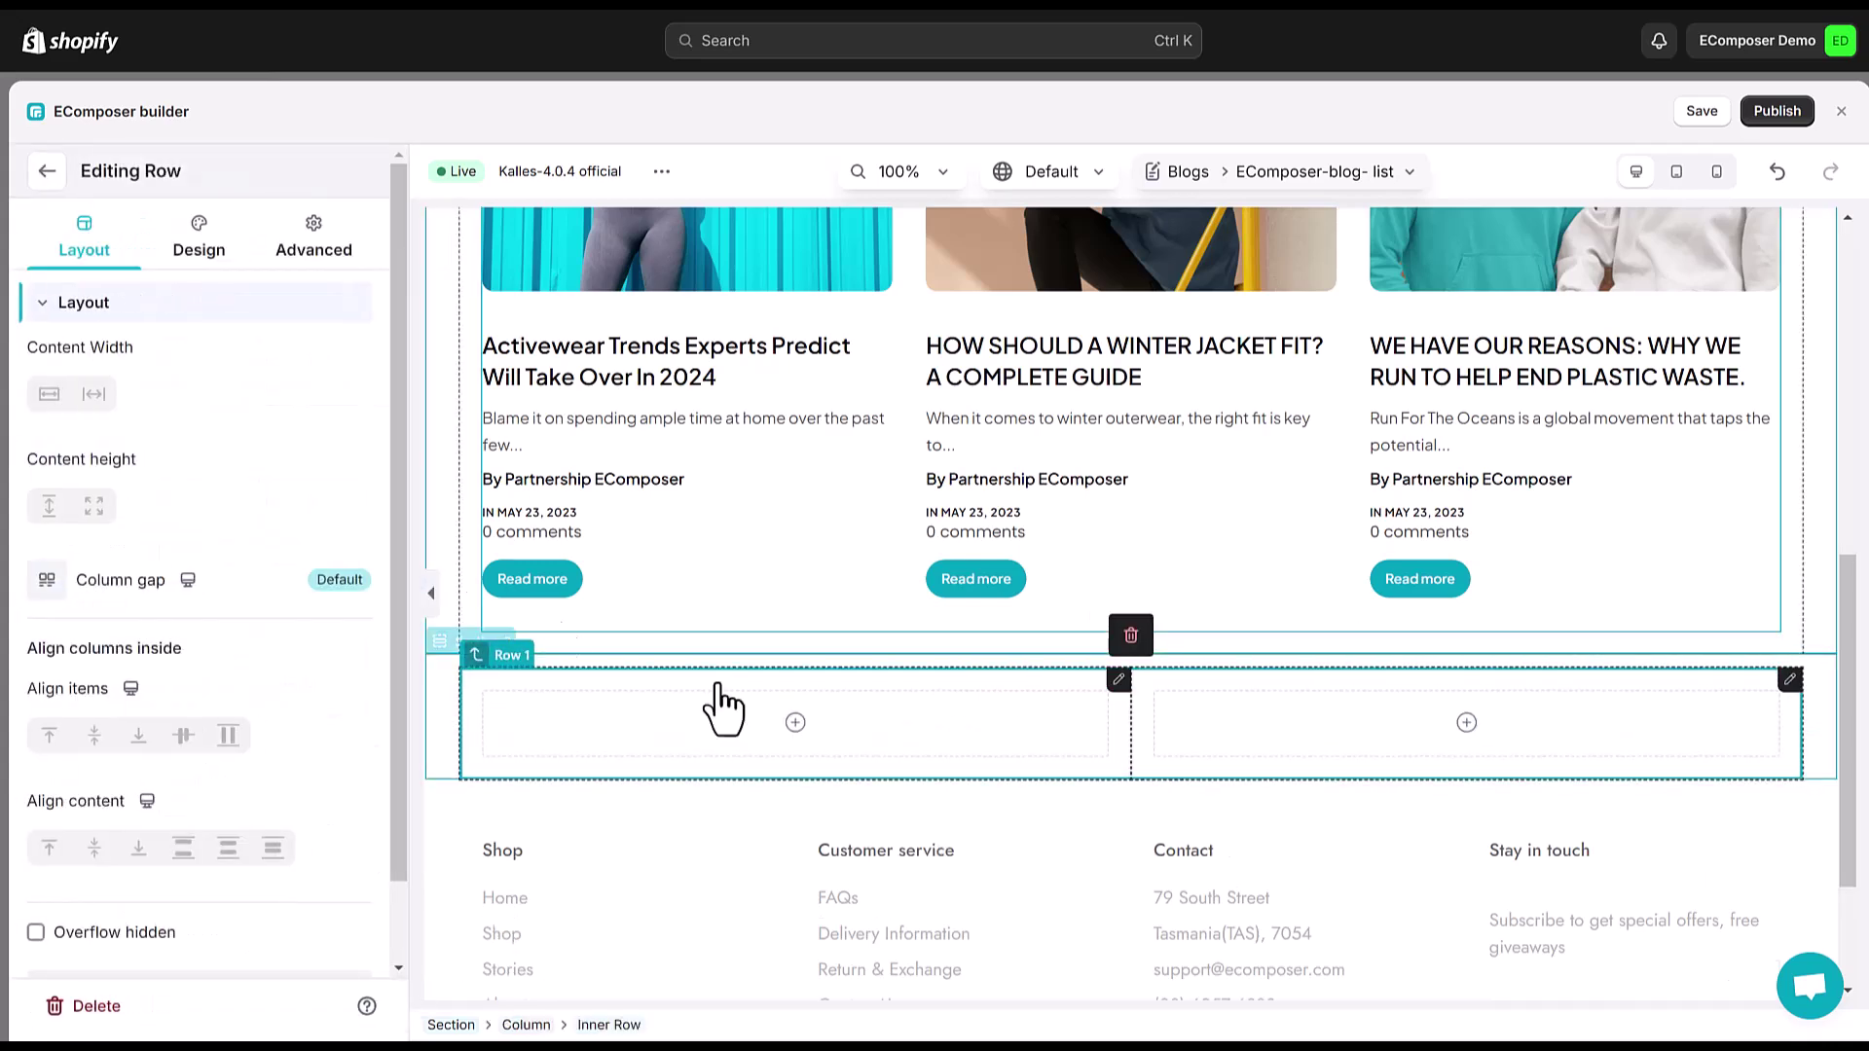
- Add a Heading to the row's left column reading 'Stay up-to-date.'
left_click(46, 171)
left_click(176, 241)
type("in")
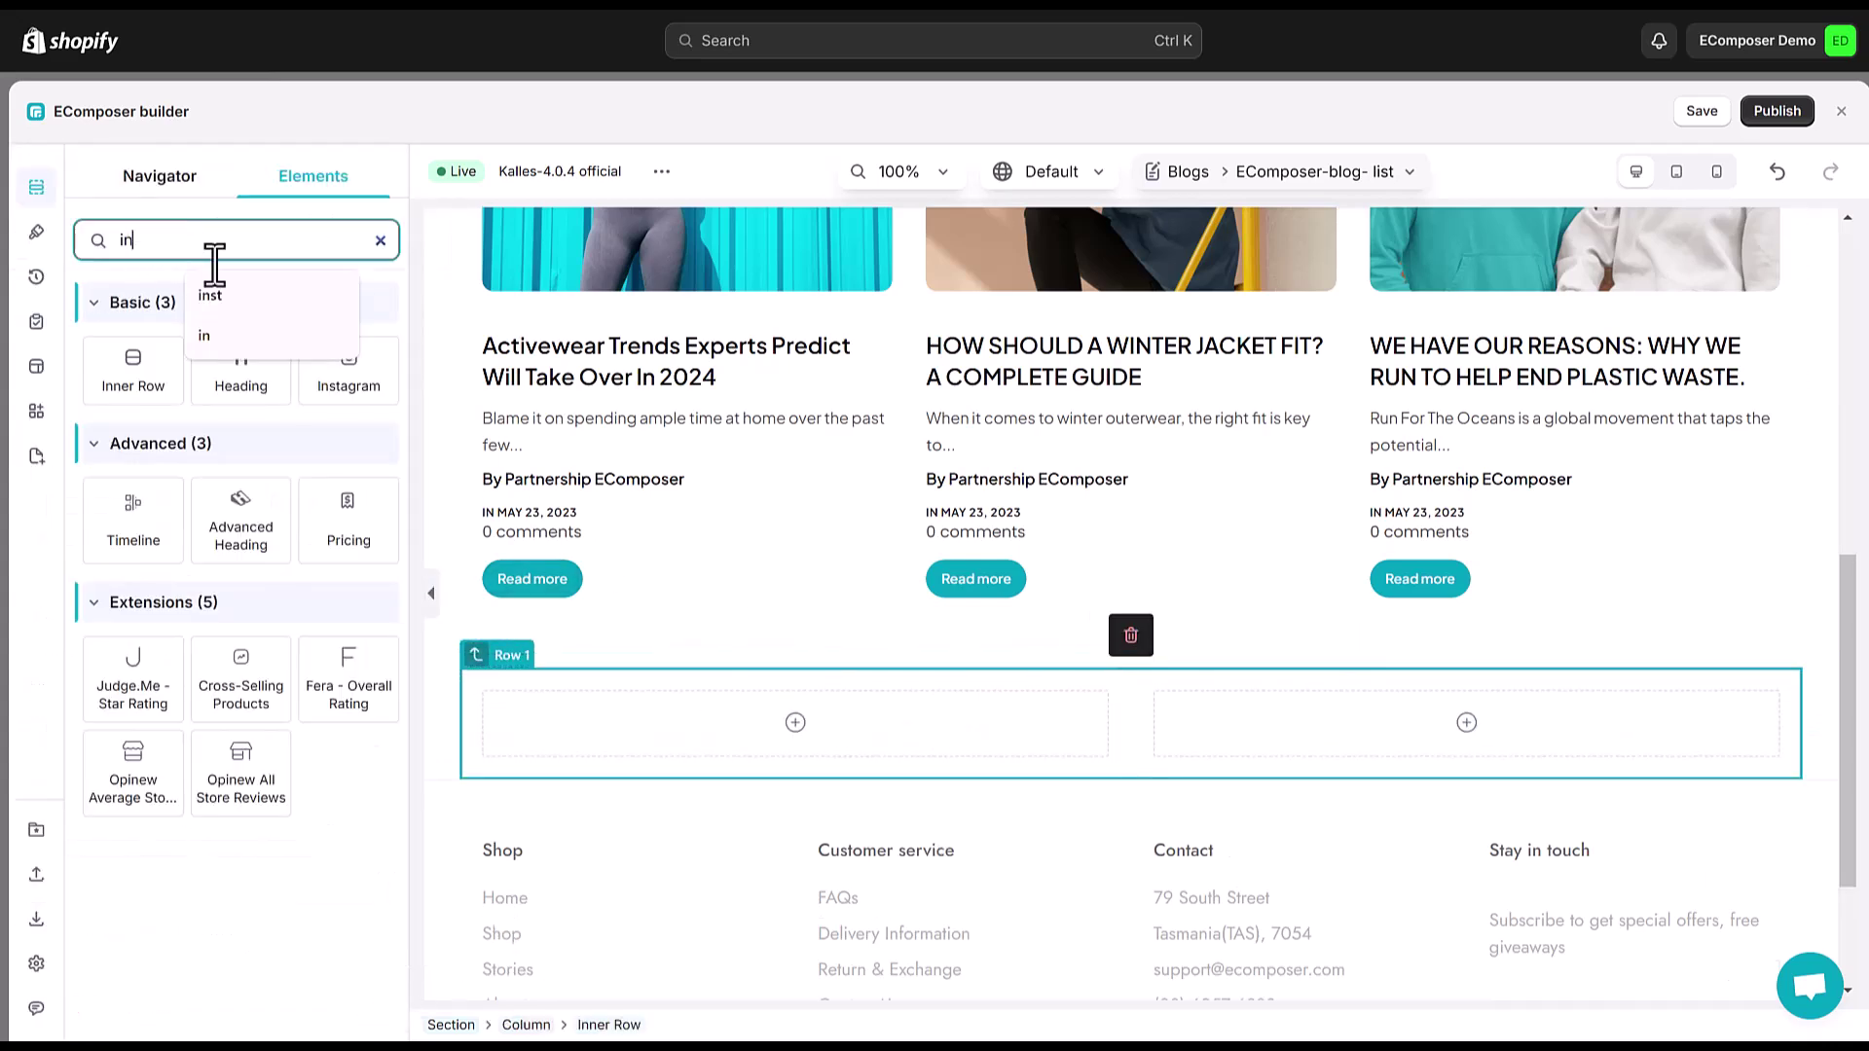
left_click_drag(231, 381, 725, 723)
left_click(169, 484)
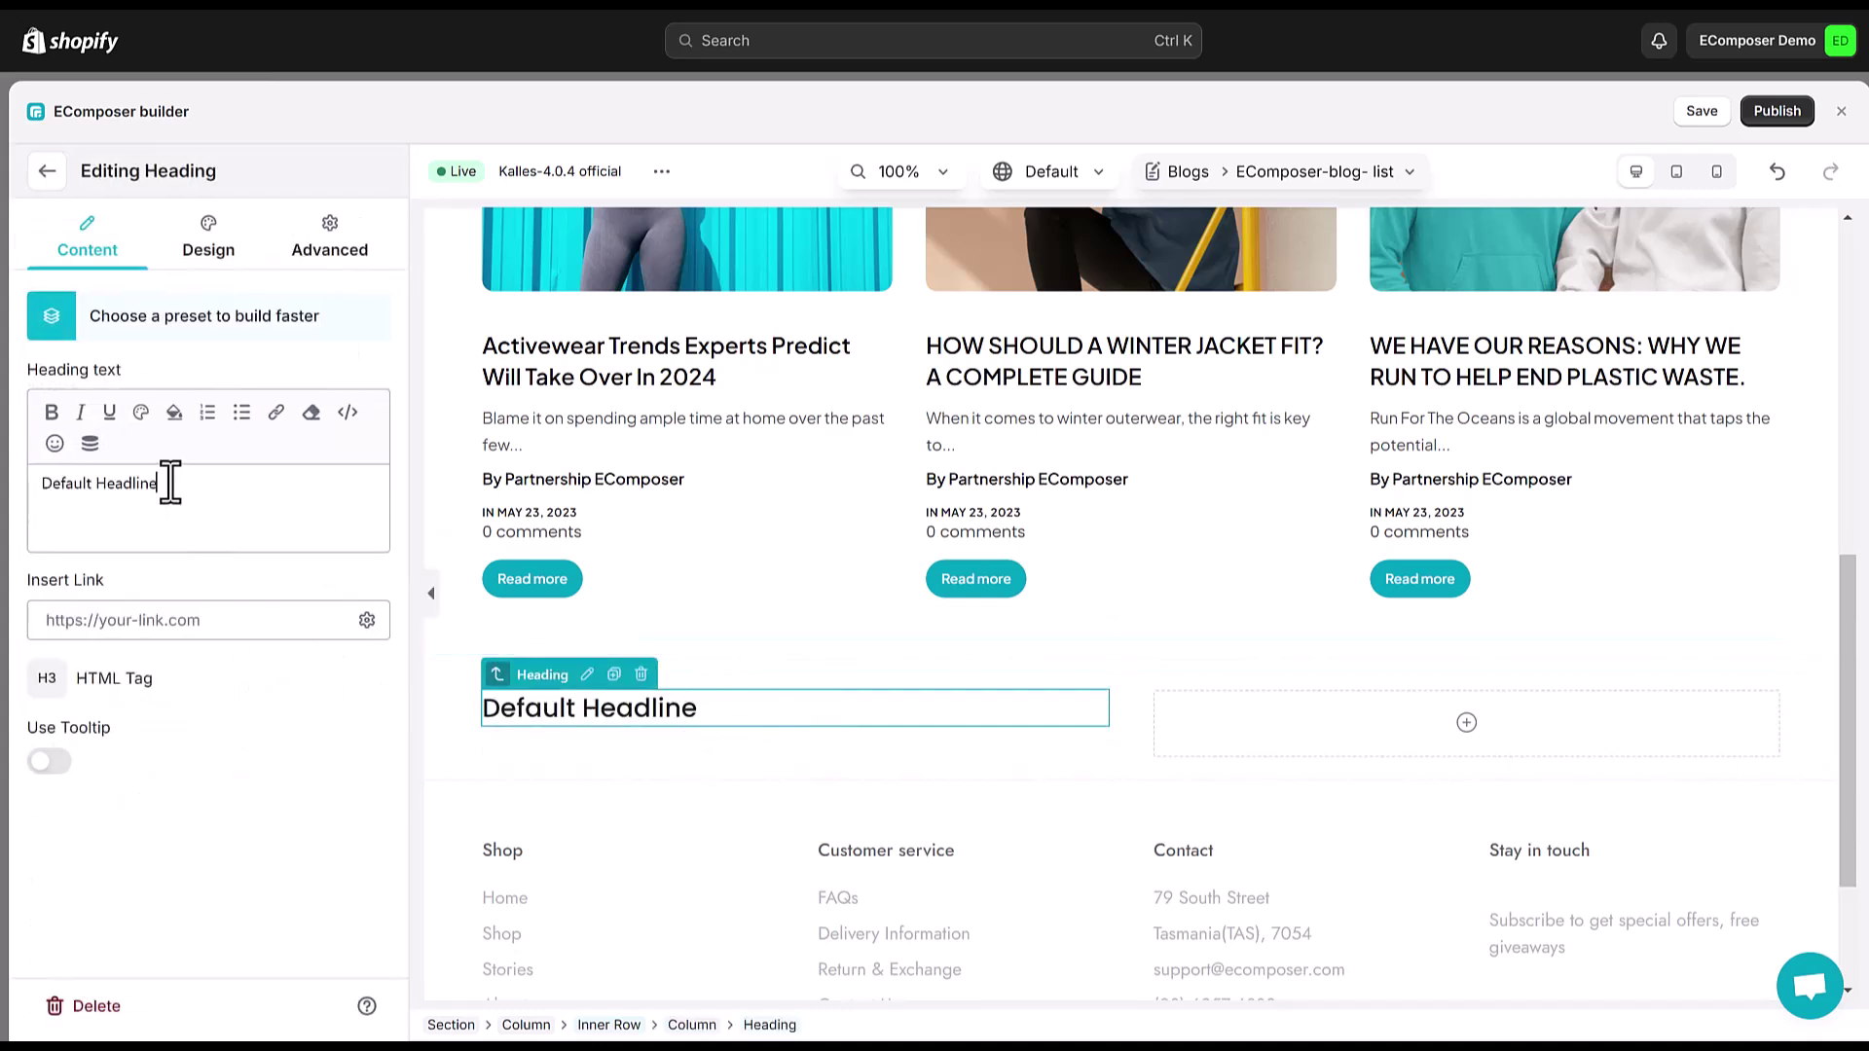
triple_click(198, 480)
type("Stay up-to-date.")
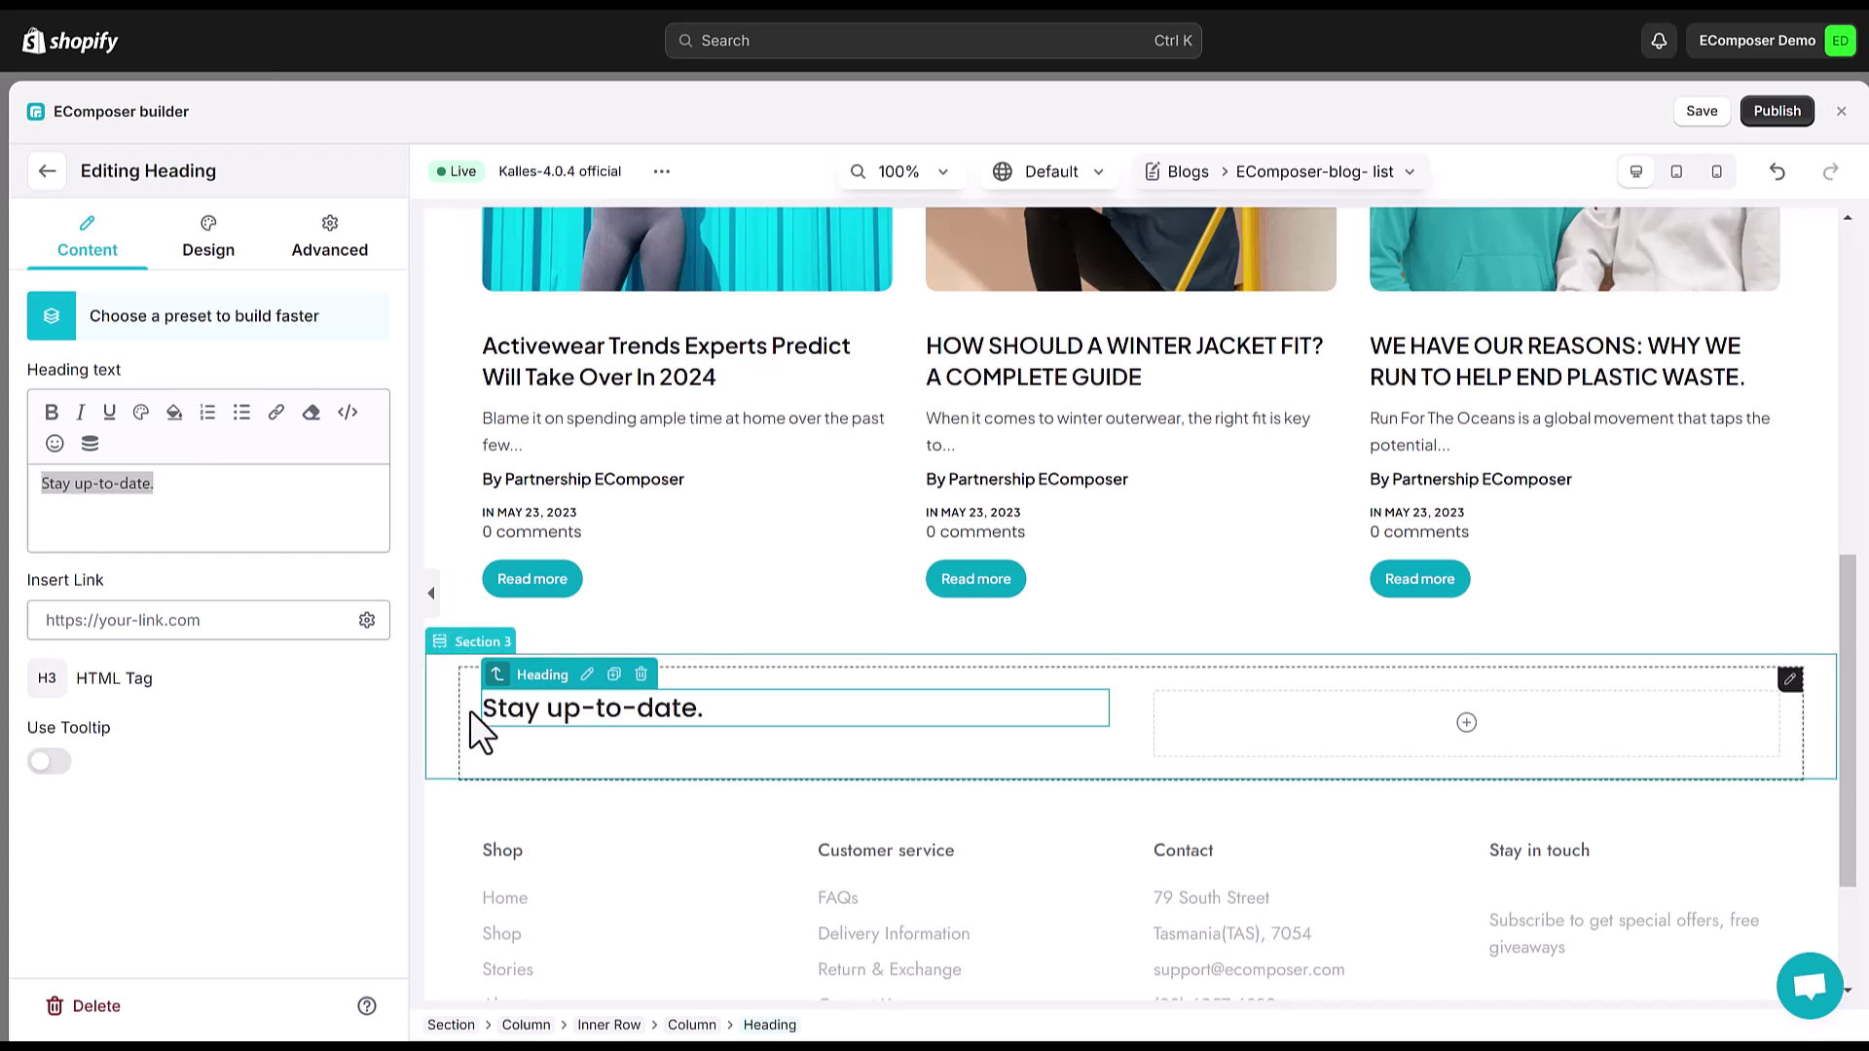
- Add a Text element below the heading with the newsletter sign-up description
left_click(471, 711)
left_click(47, 172)
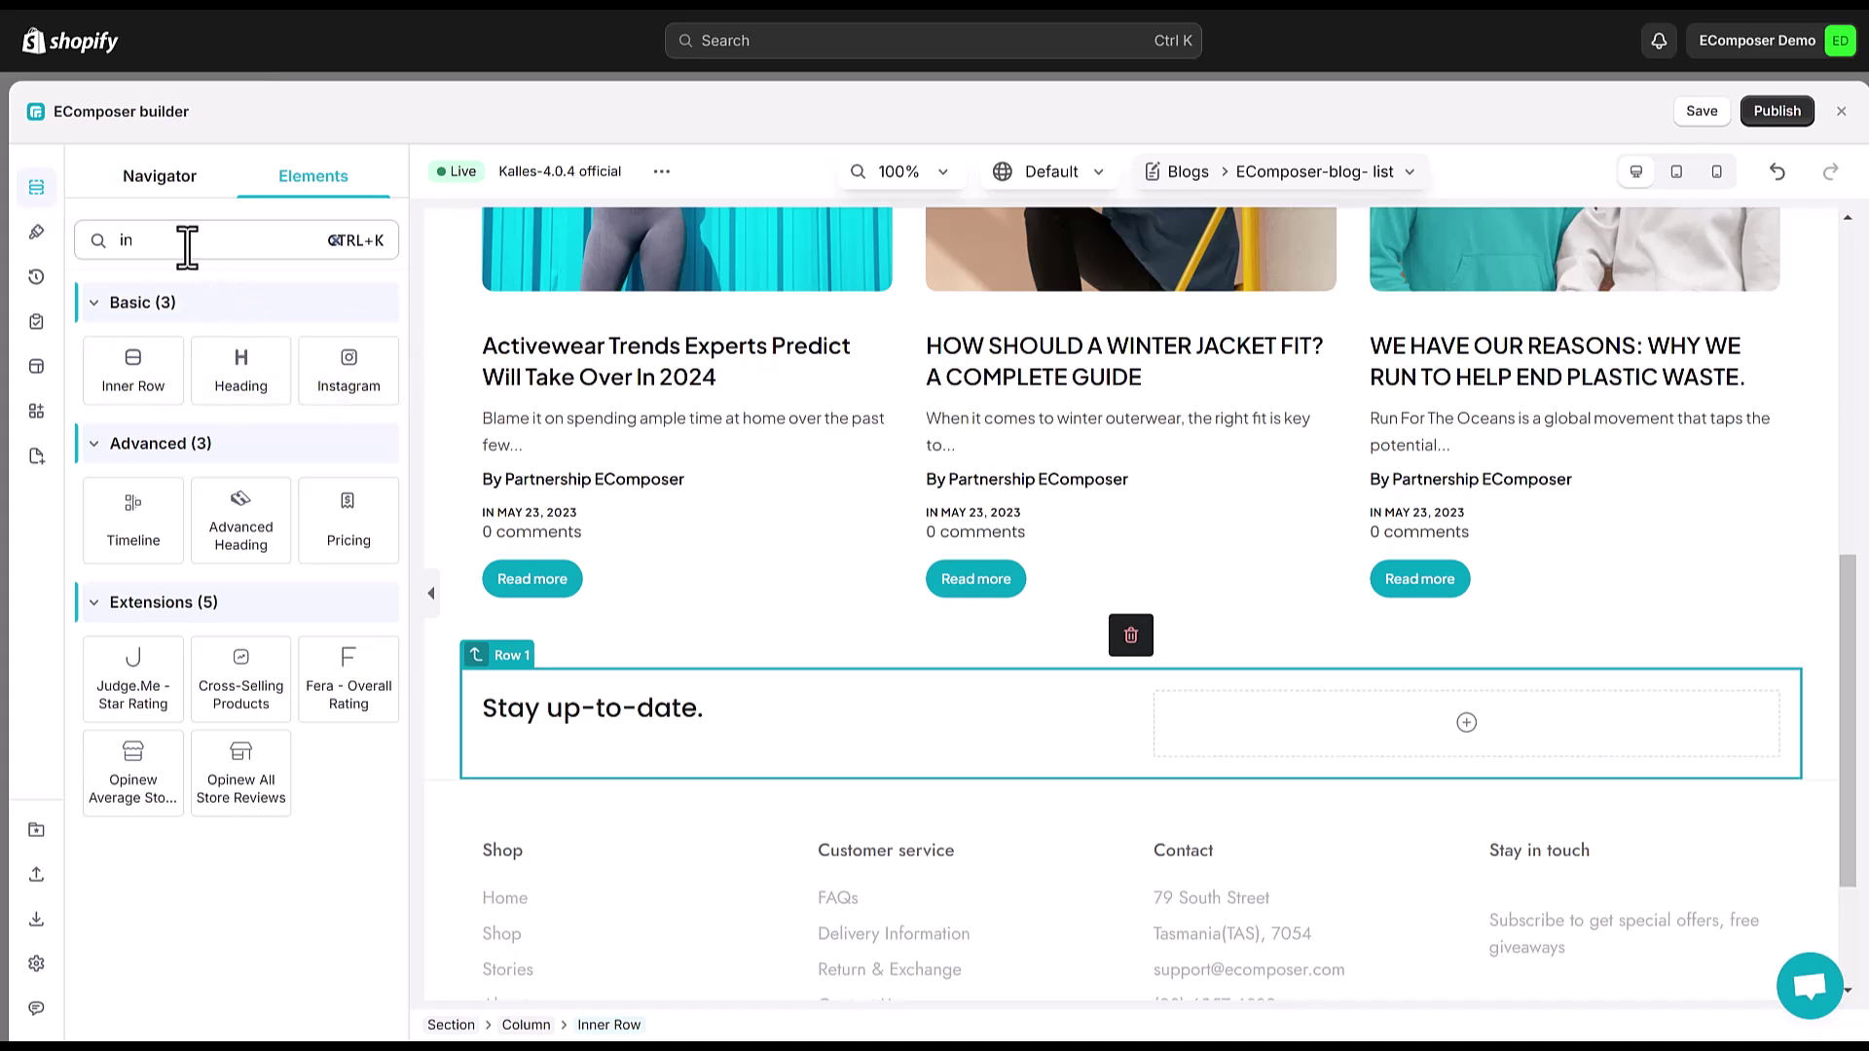
left_click_drag(186, 249, 105, 242)
type("te")
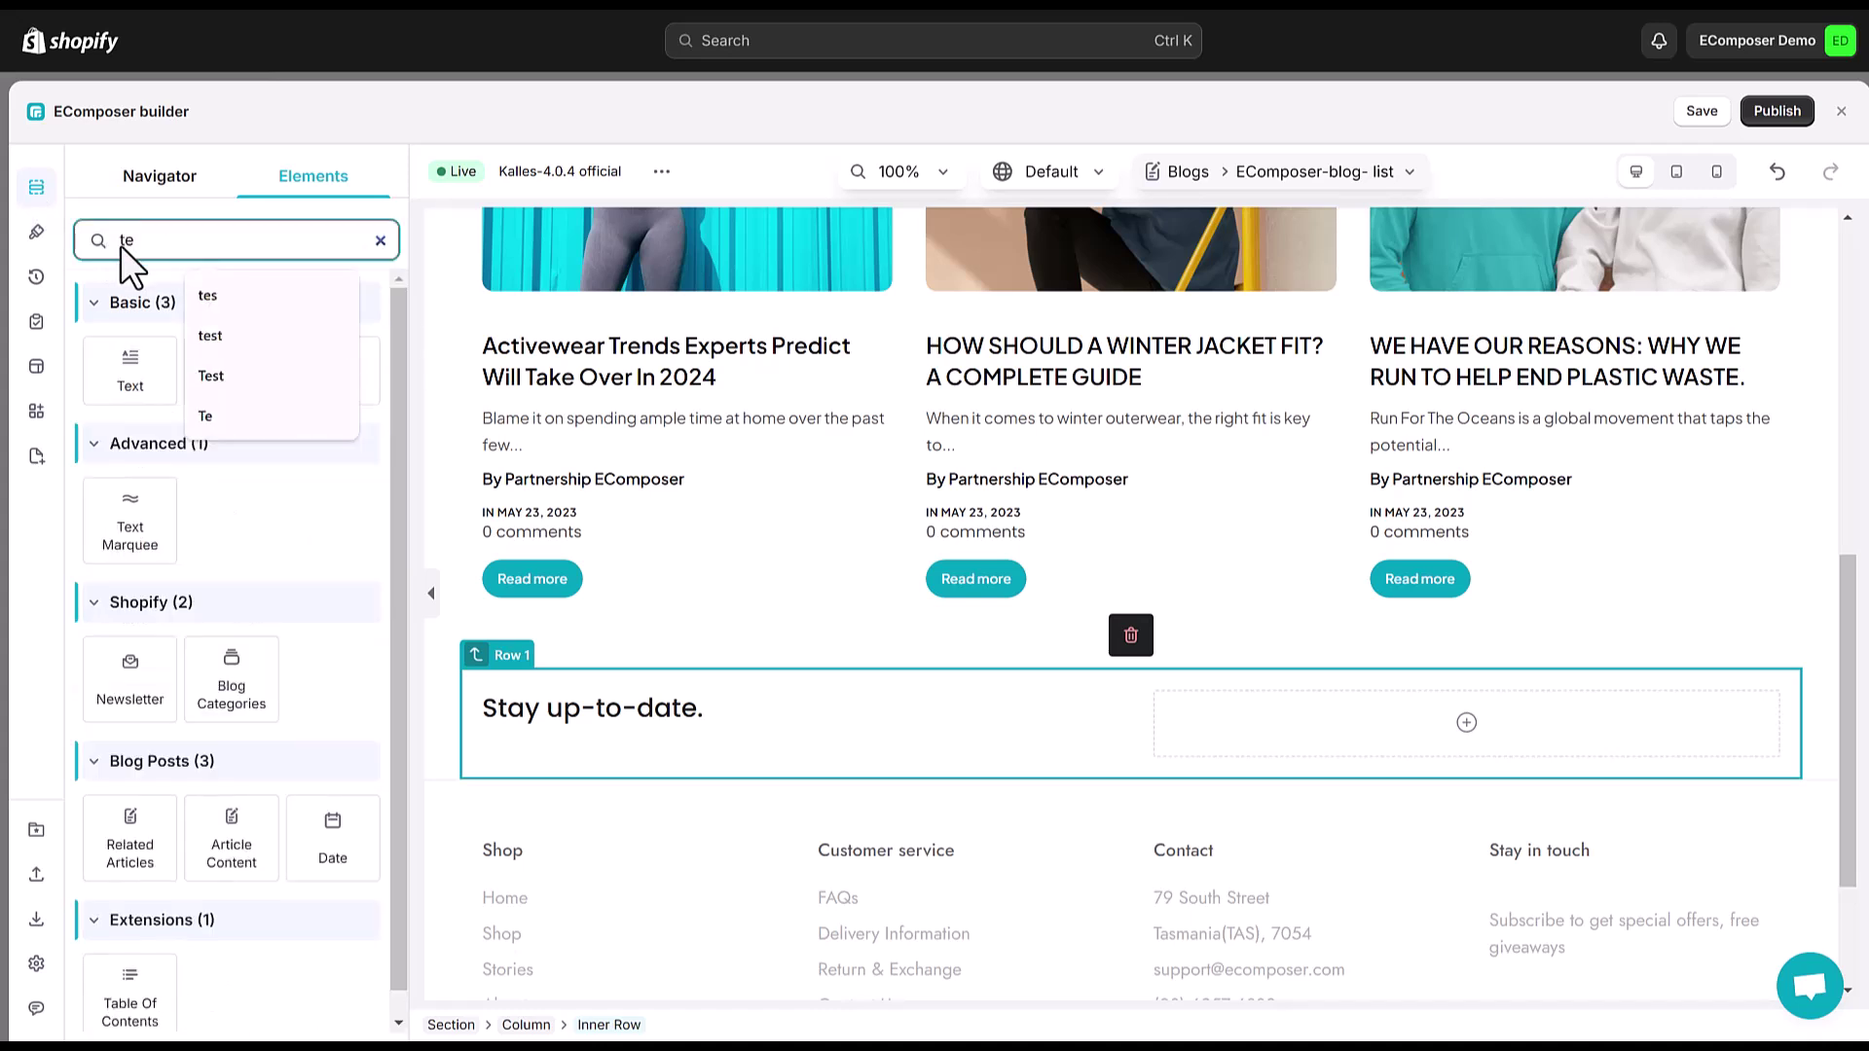
left_click_drag(139, 368, 572, 737)
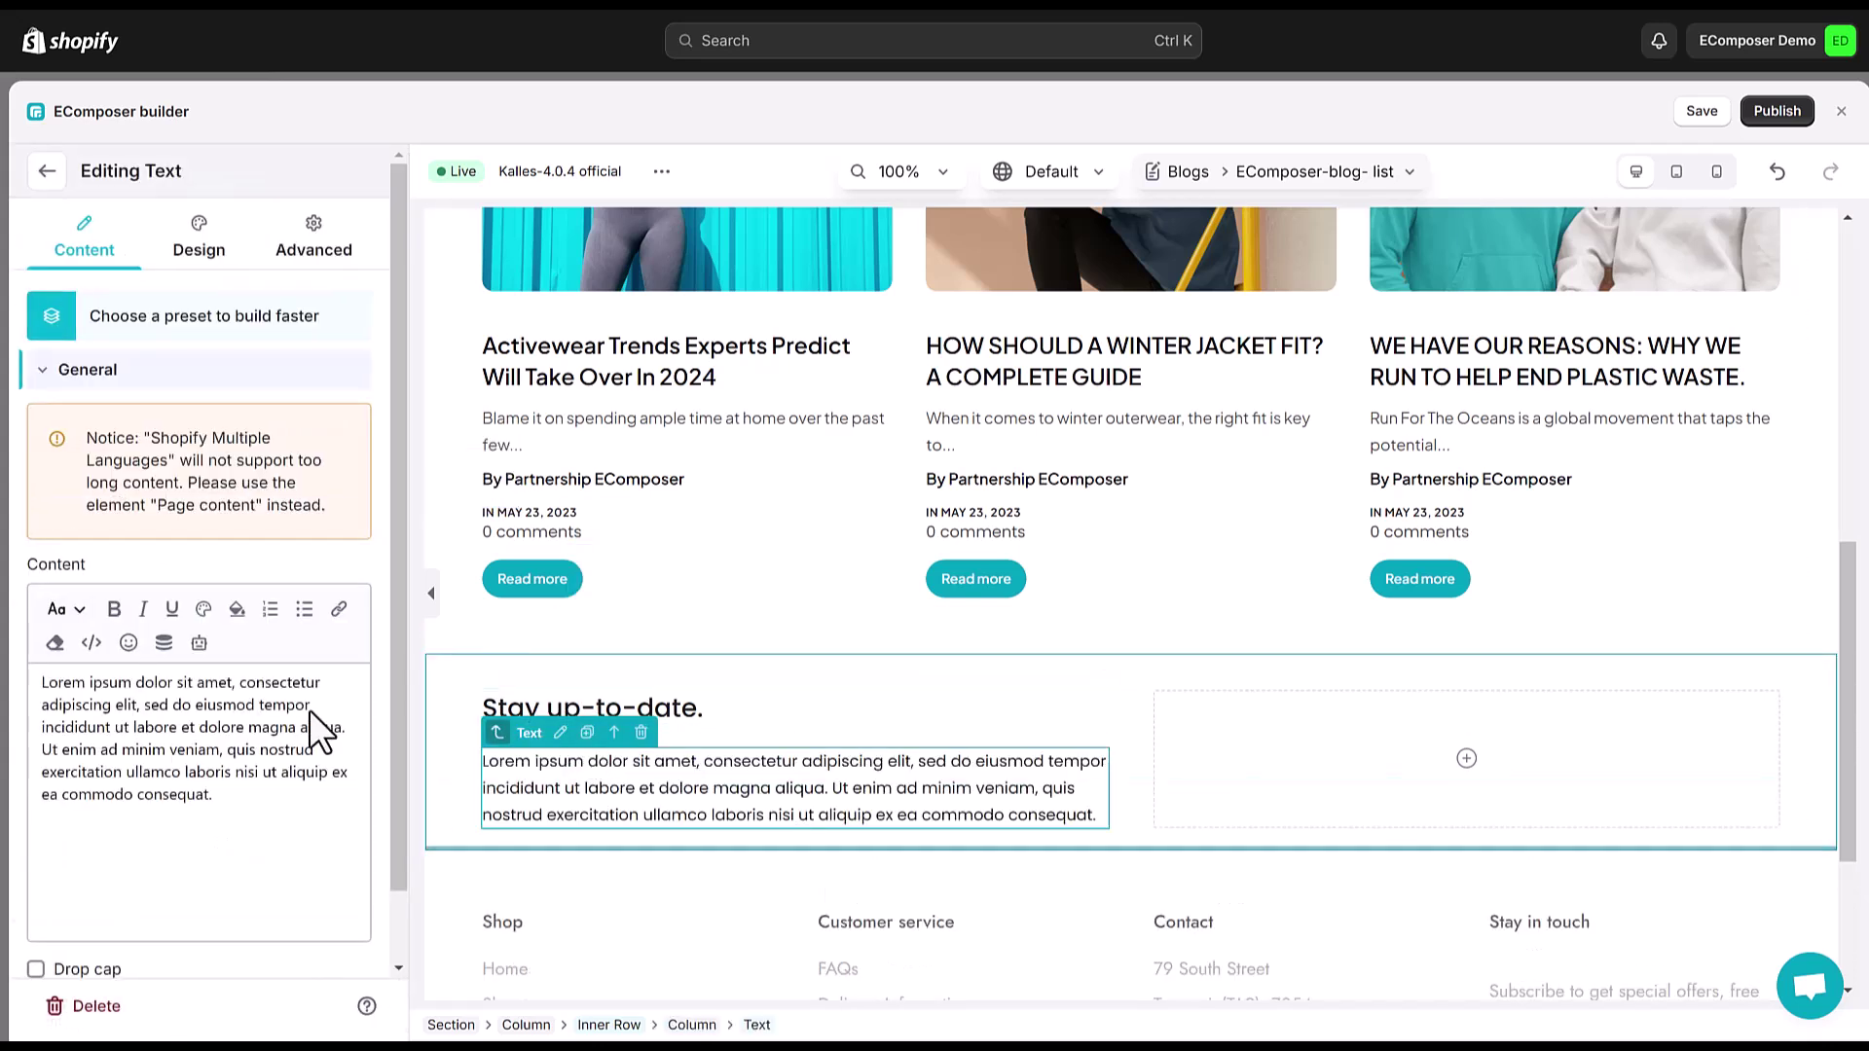
key("ctrl+a")
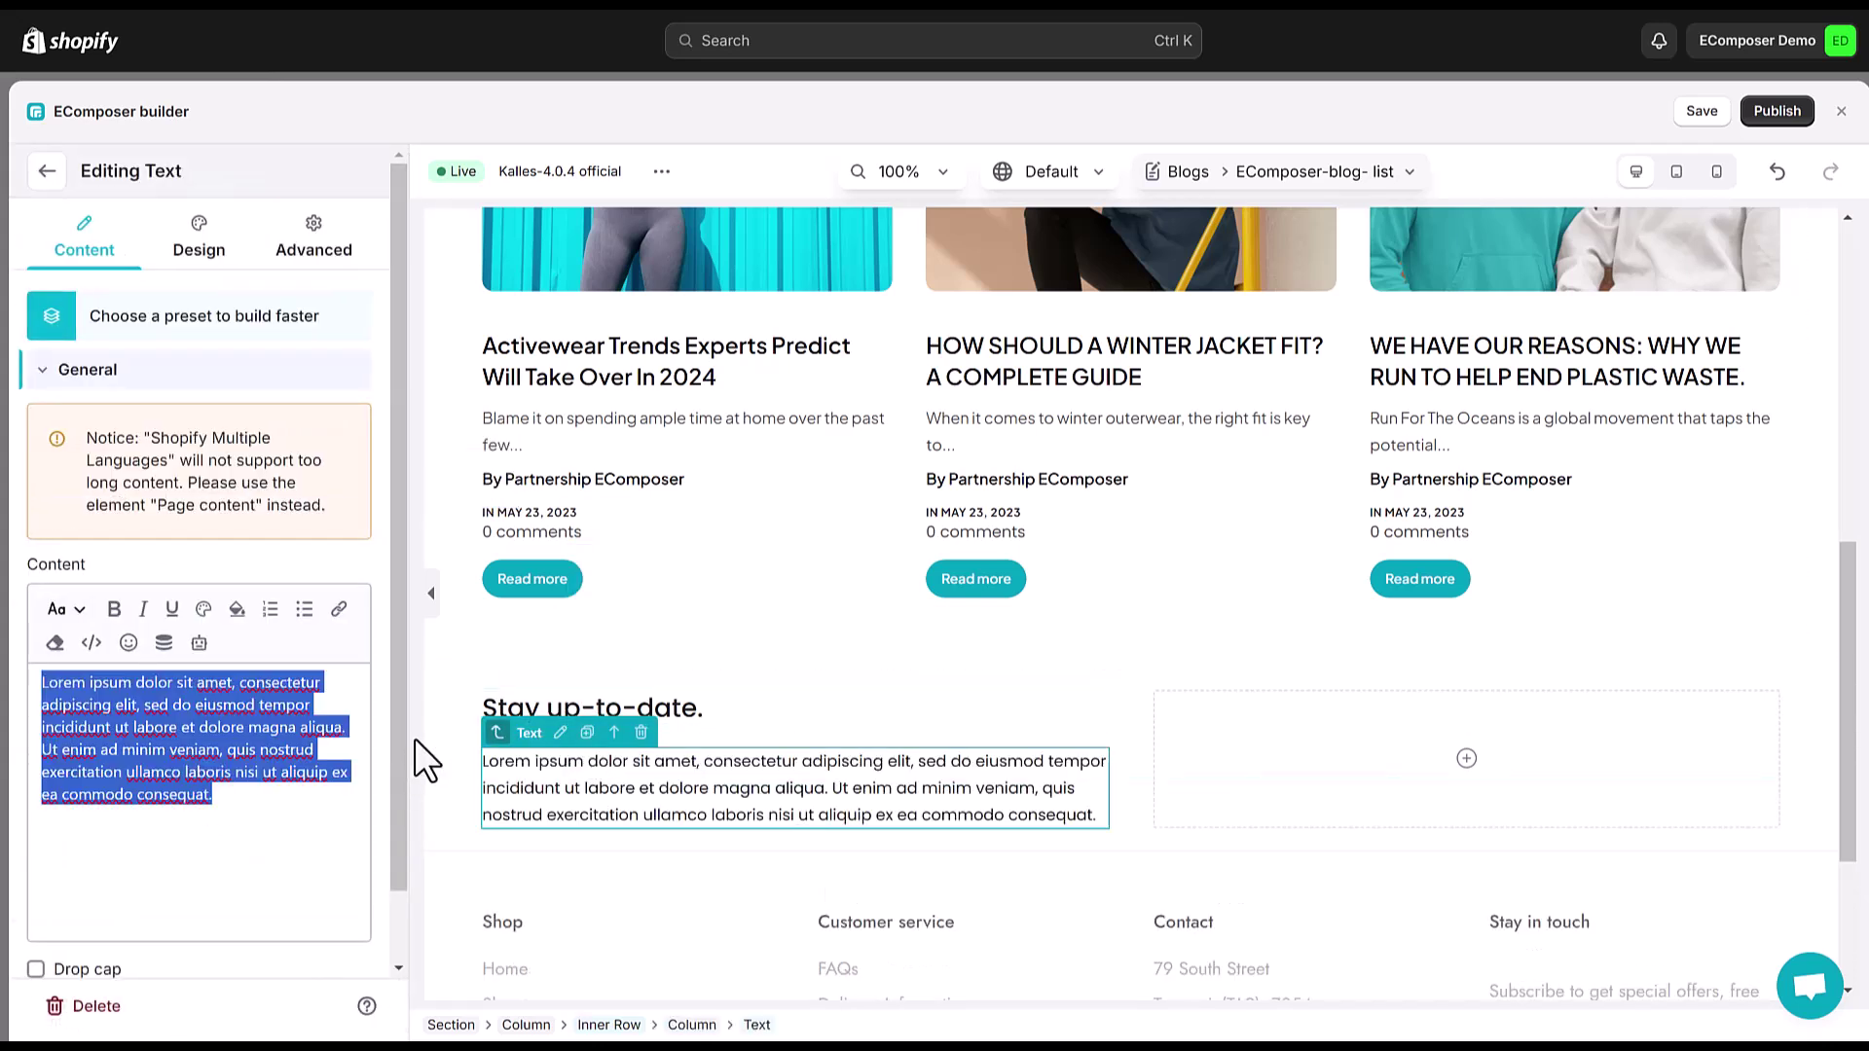
type("Sign up to our newsletter and get monthly updates on products, events and much more.")
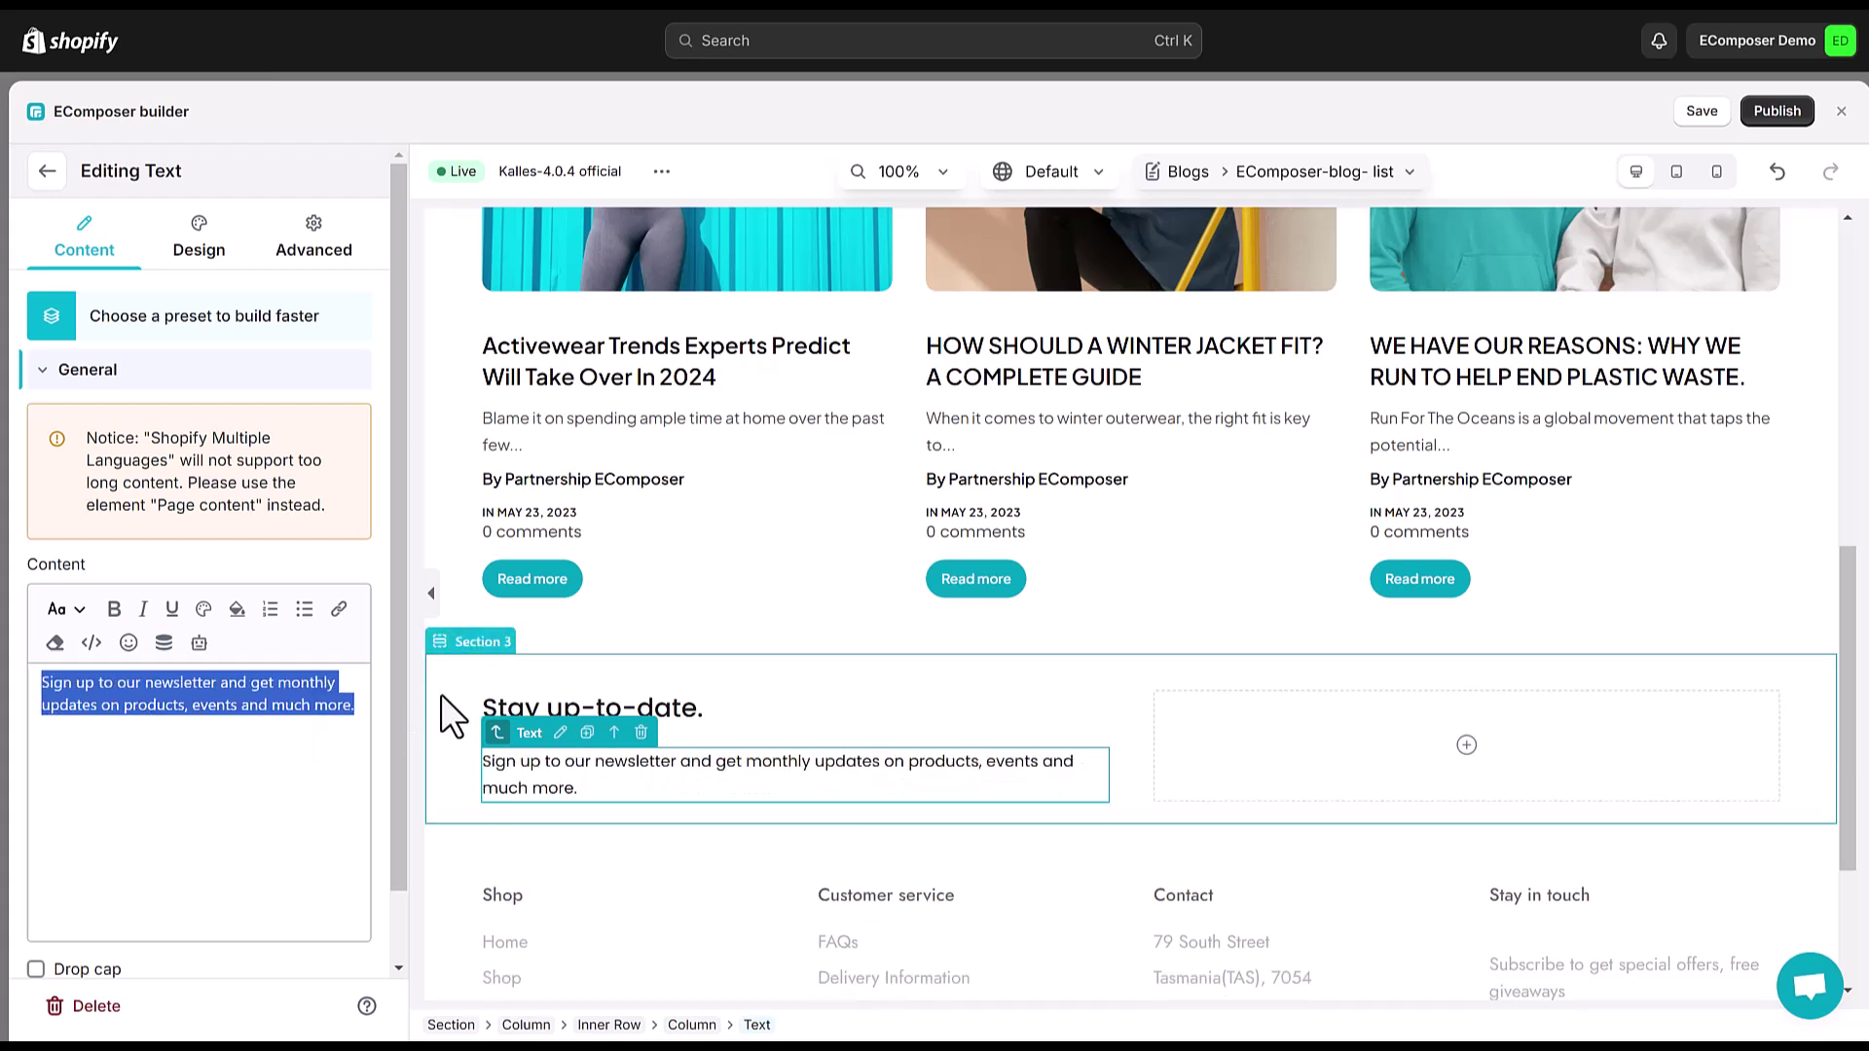
left_click(441, 700)
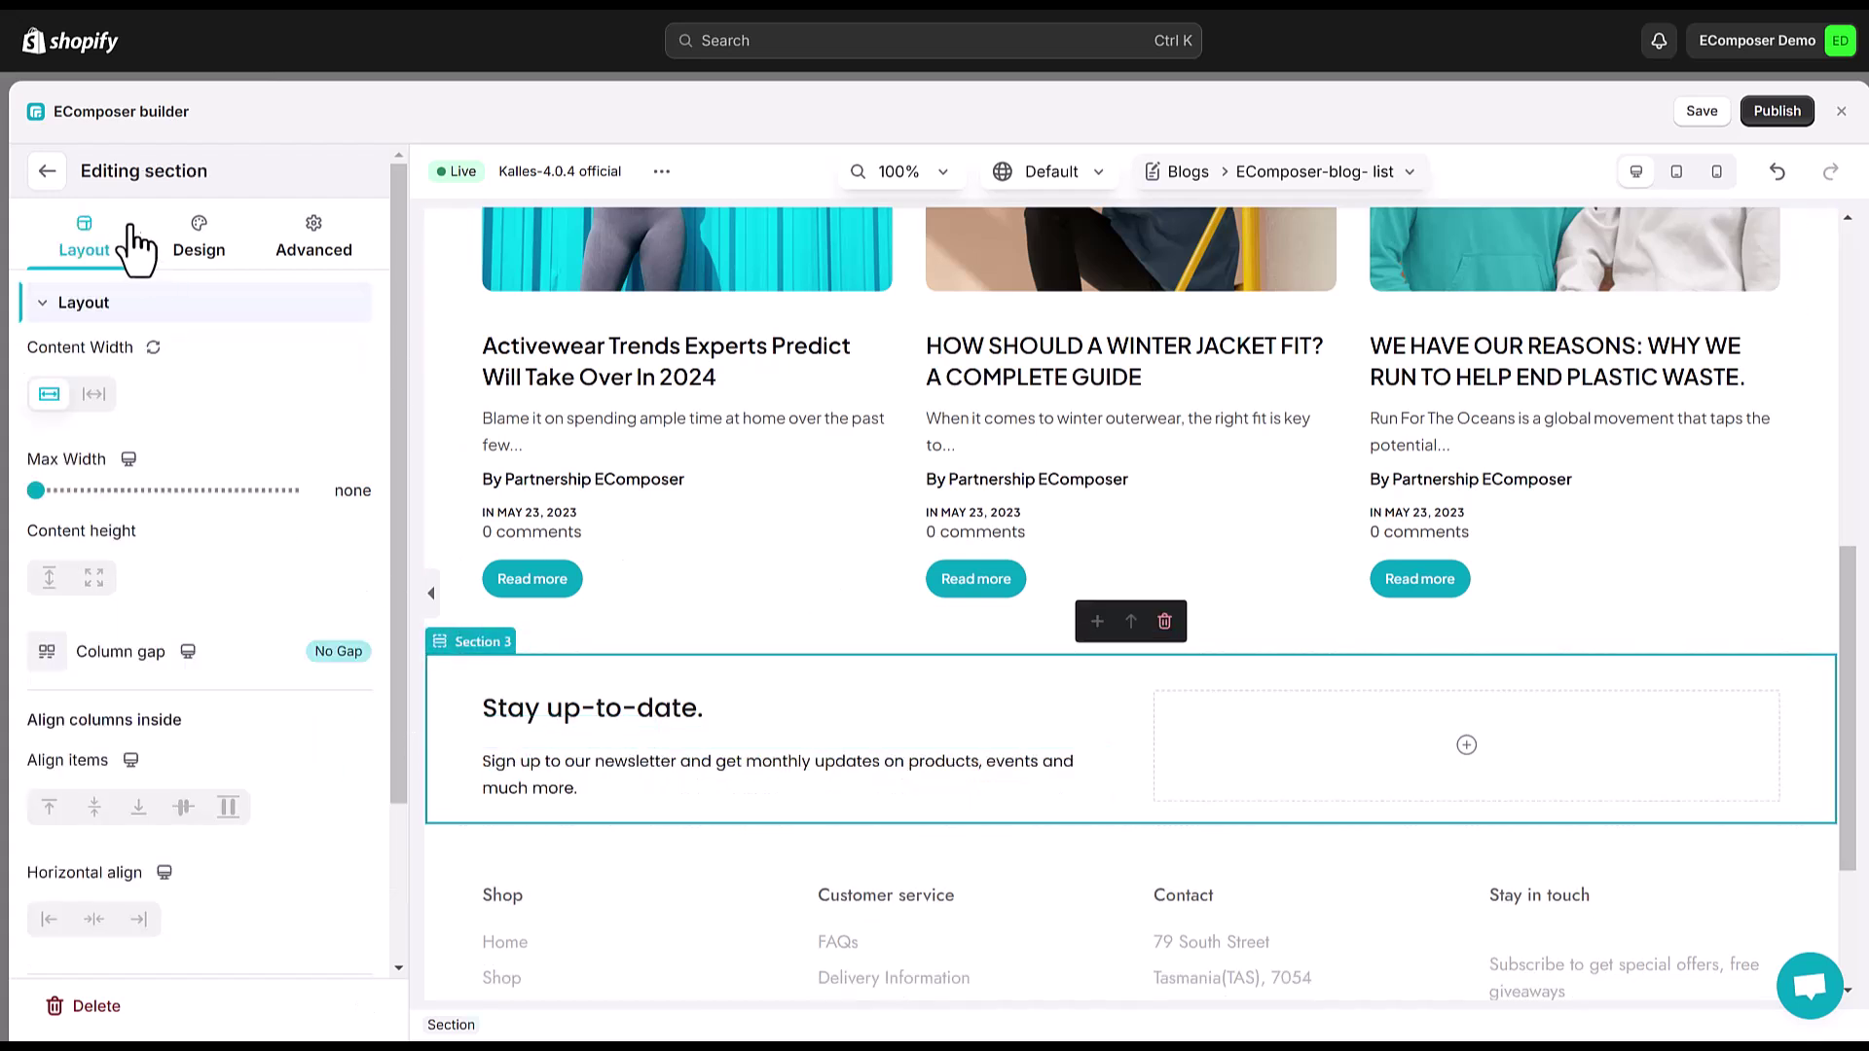
left_click(47, 175)
- Add a newsletter form to the right column with placeholder 'Emaill address'
left_click(190, 240)
type("te")
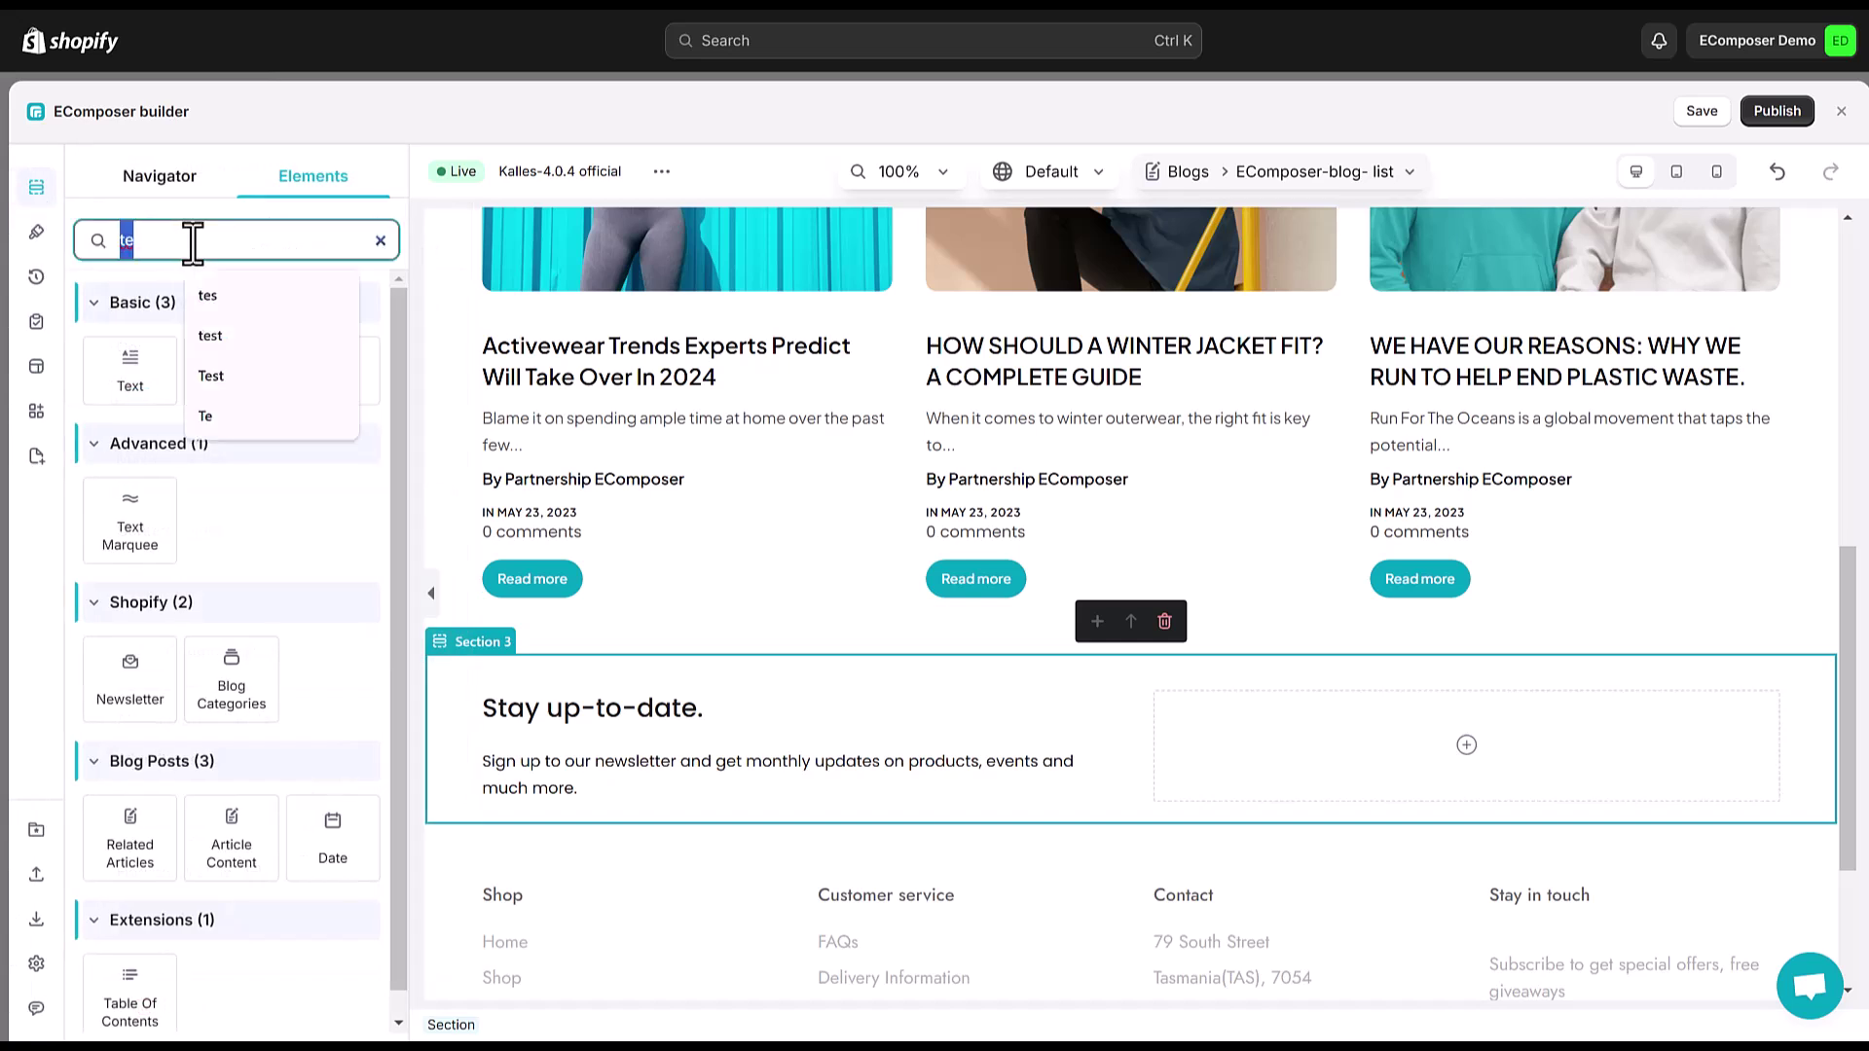
type("new")
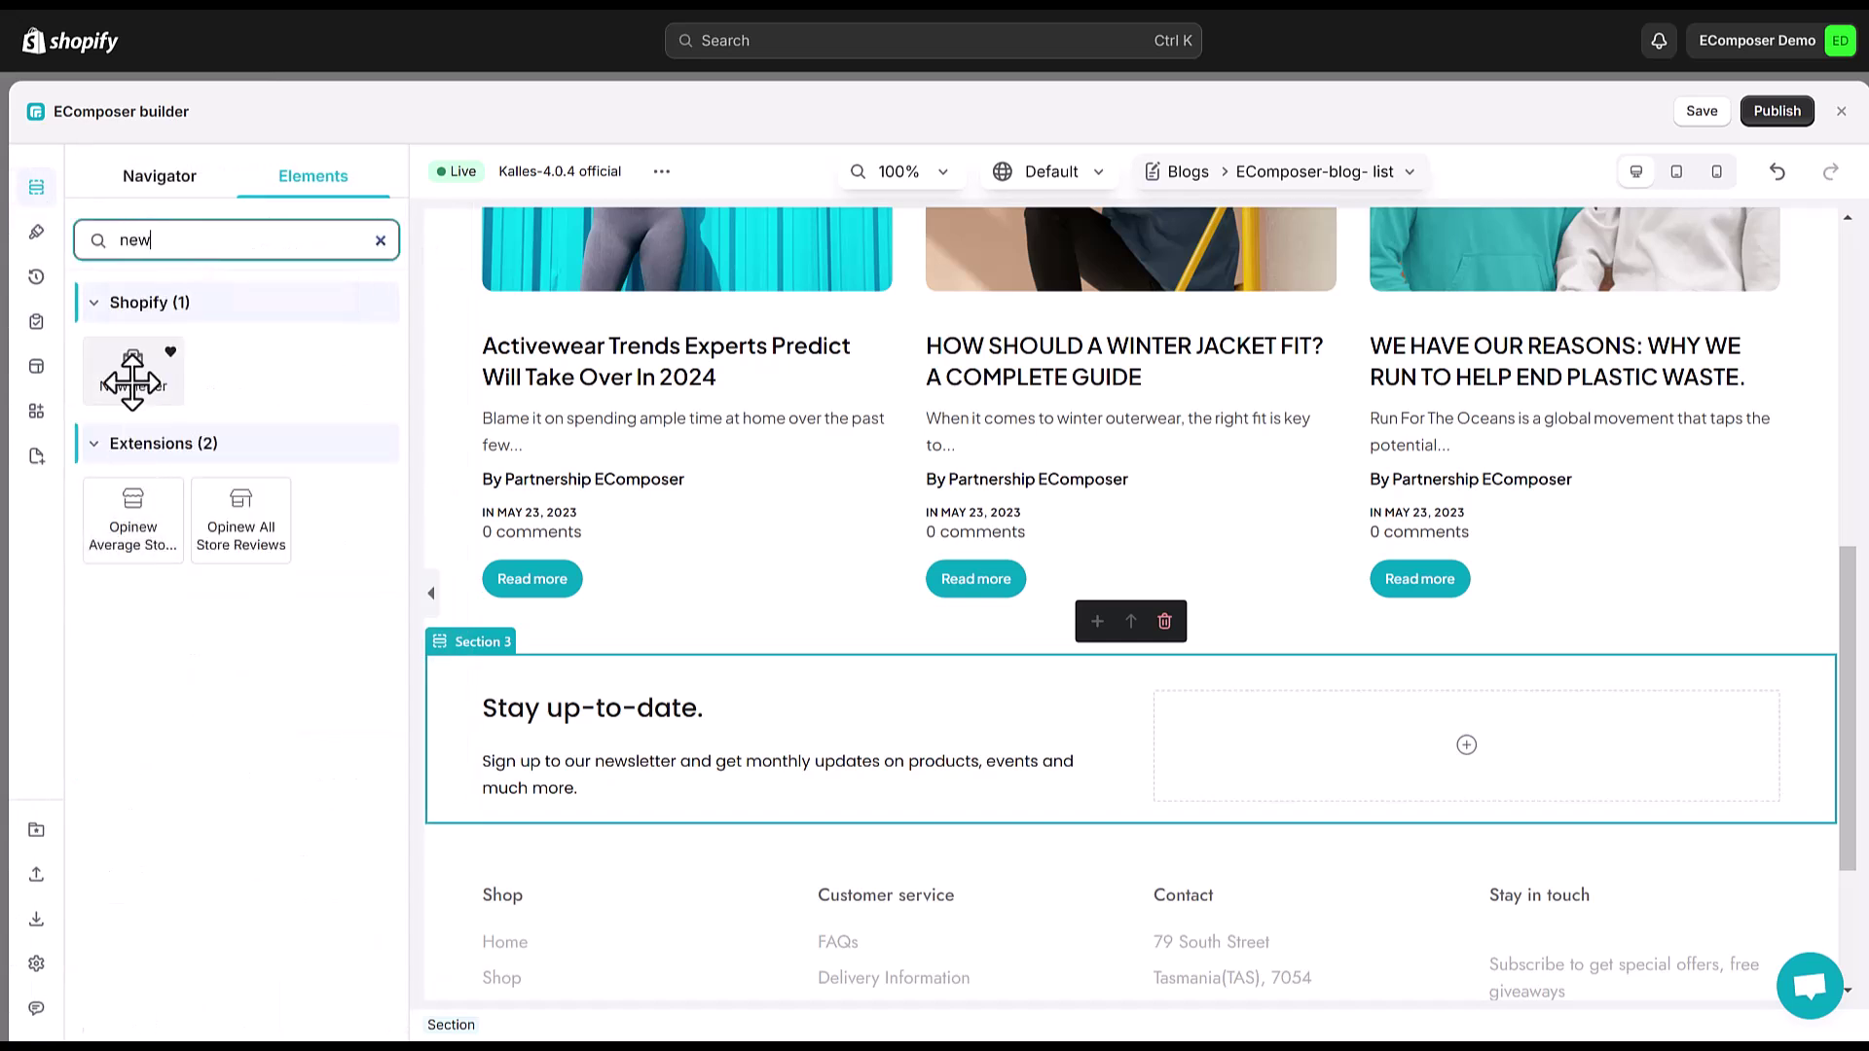
left_click_drag(137, 374, 1261, 734)
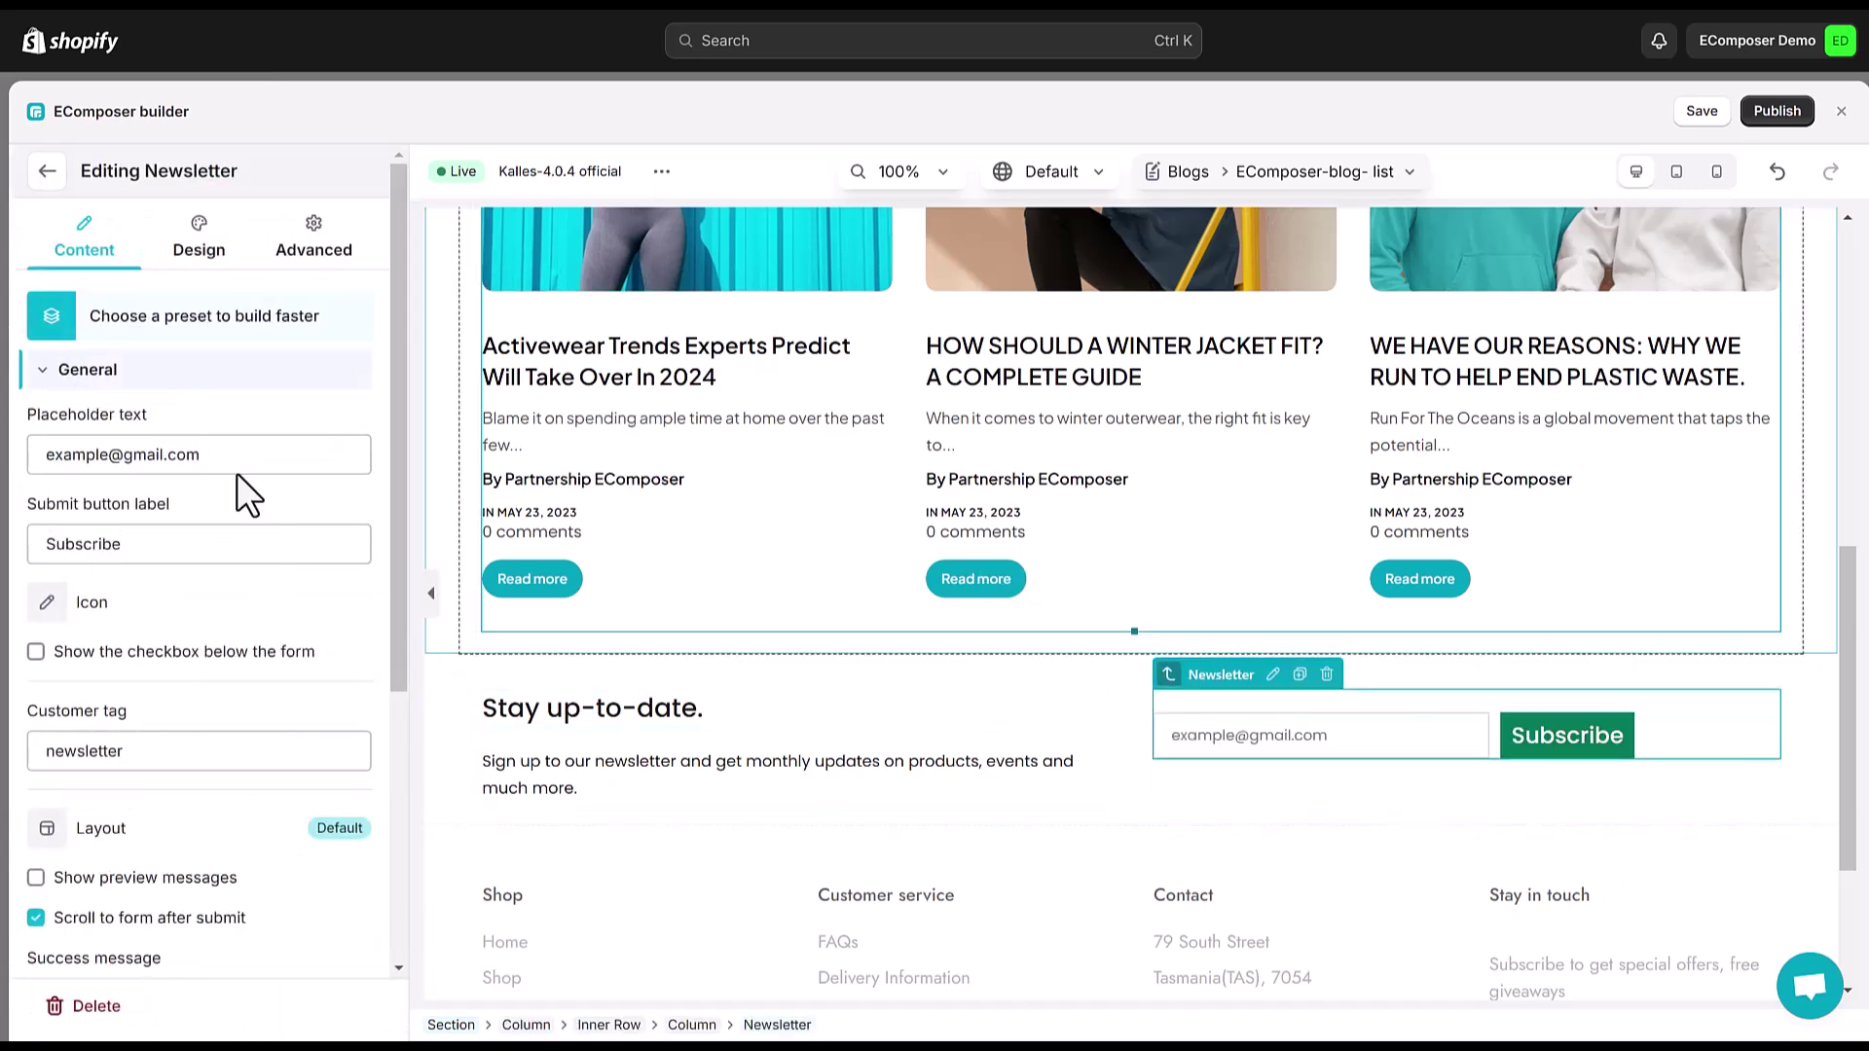
left_click(1363, 742)
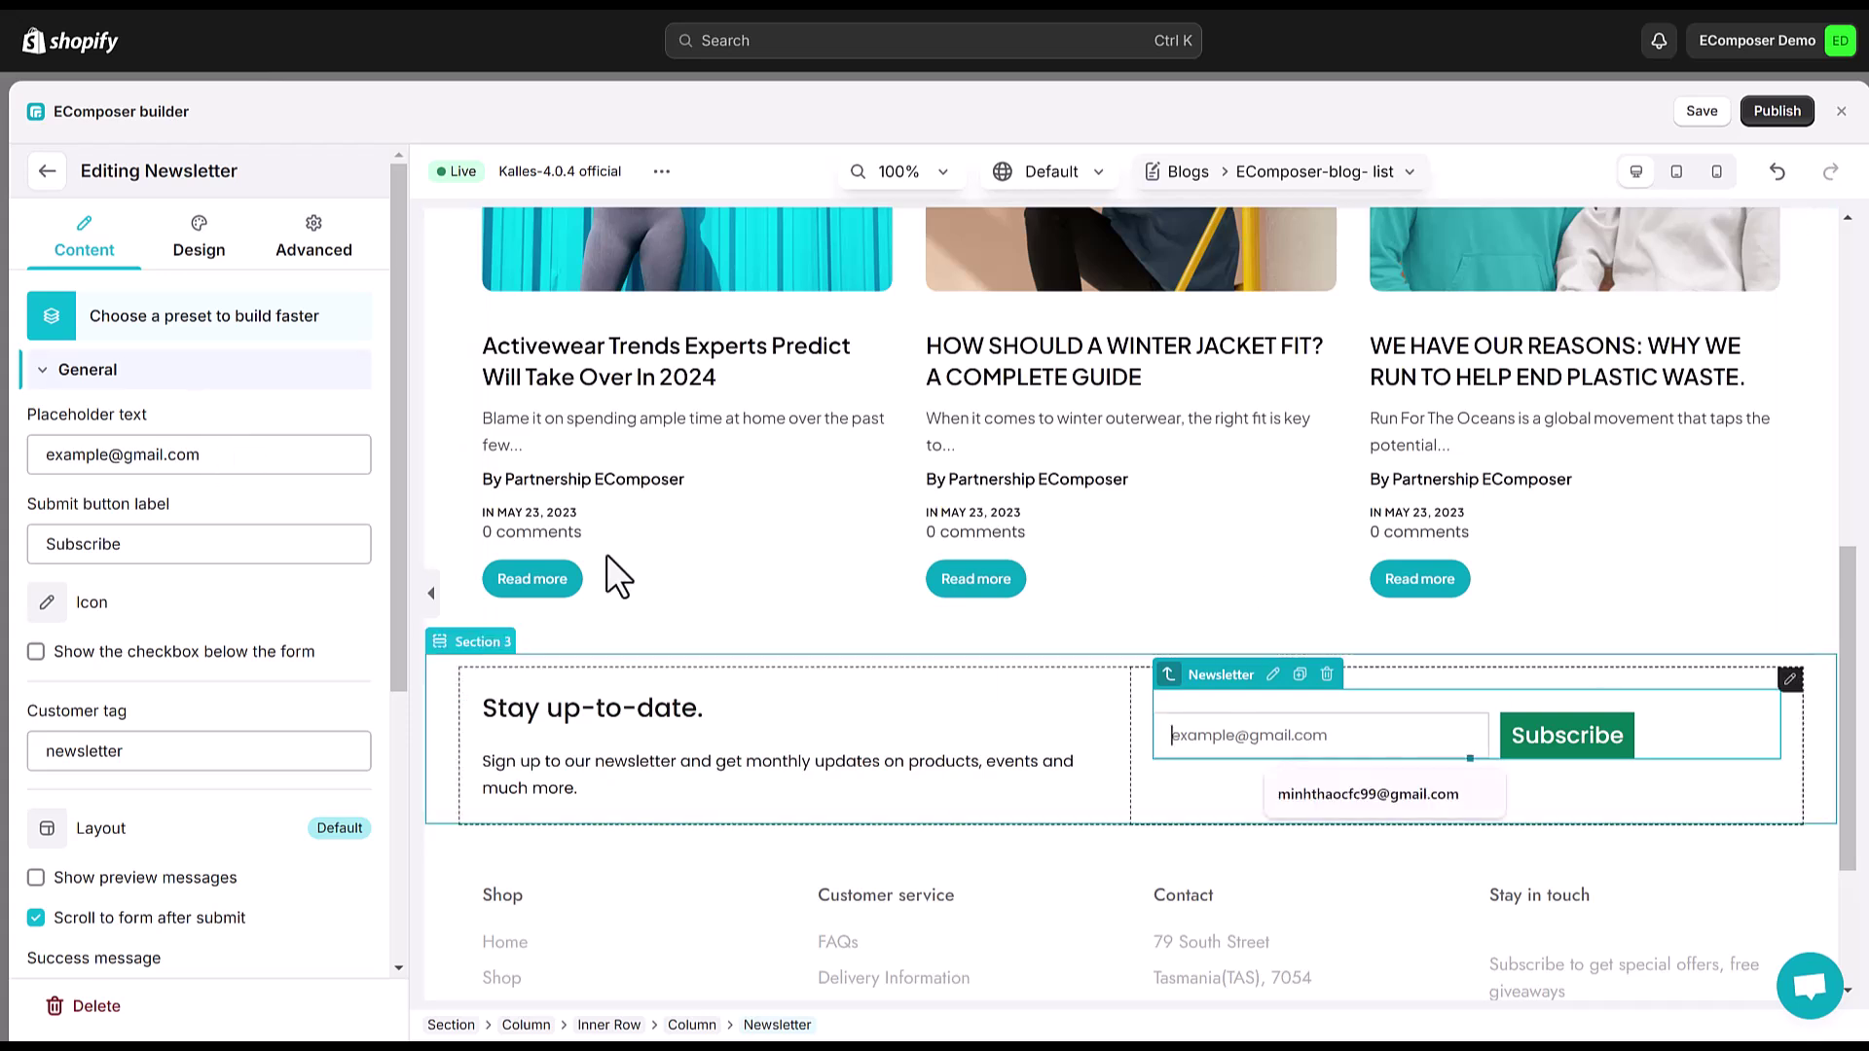
left_click(249, 457)
key("ctrl+a")
type("Emaill address")
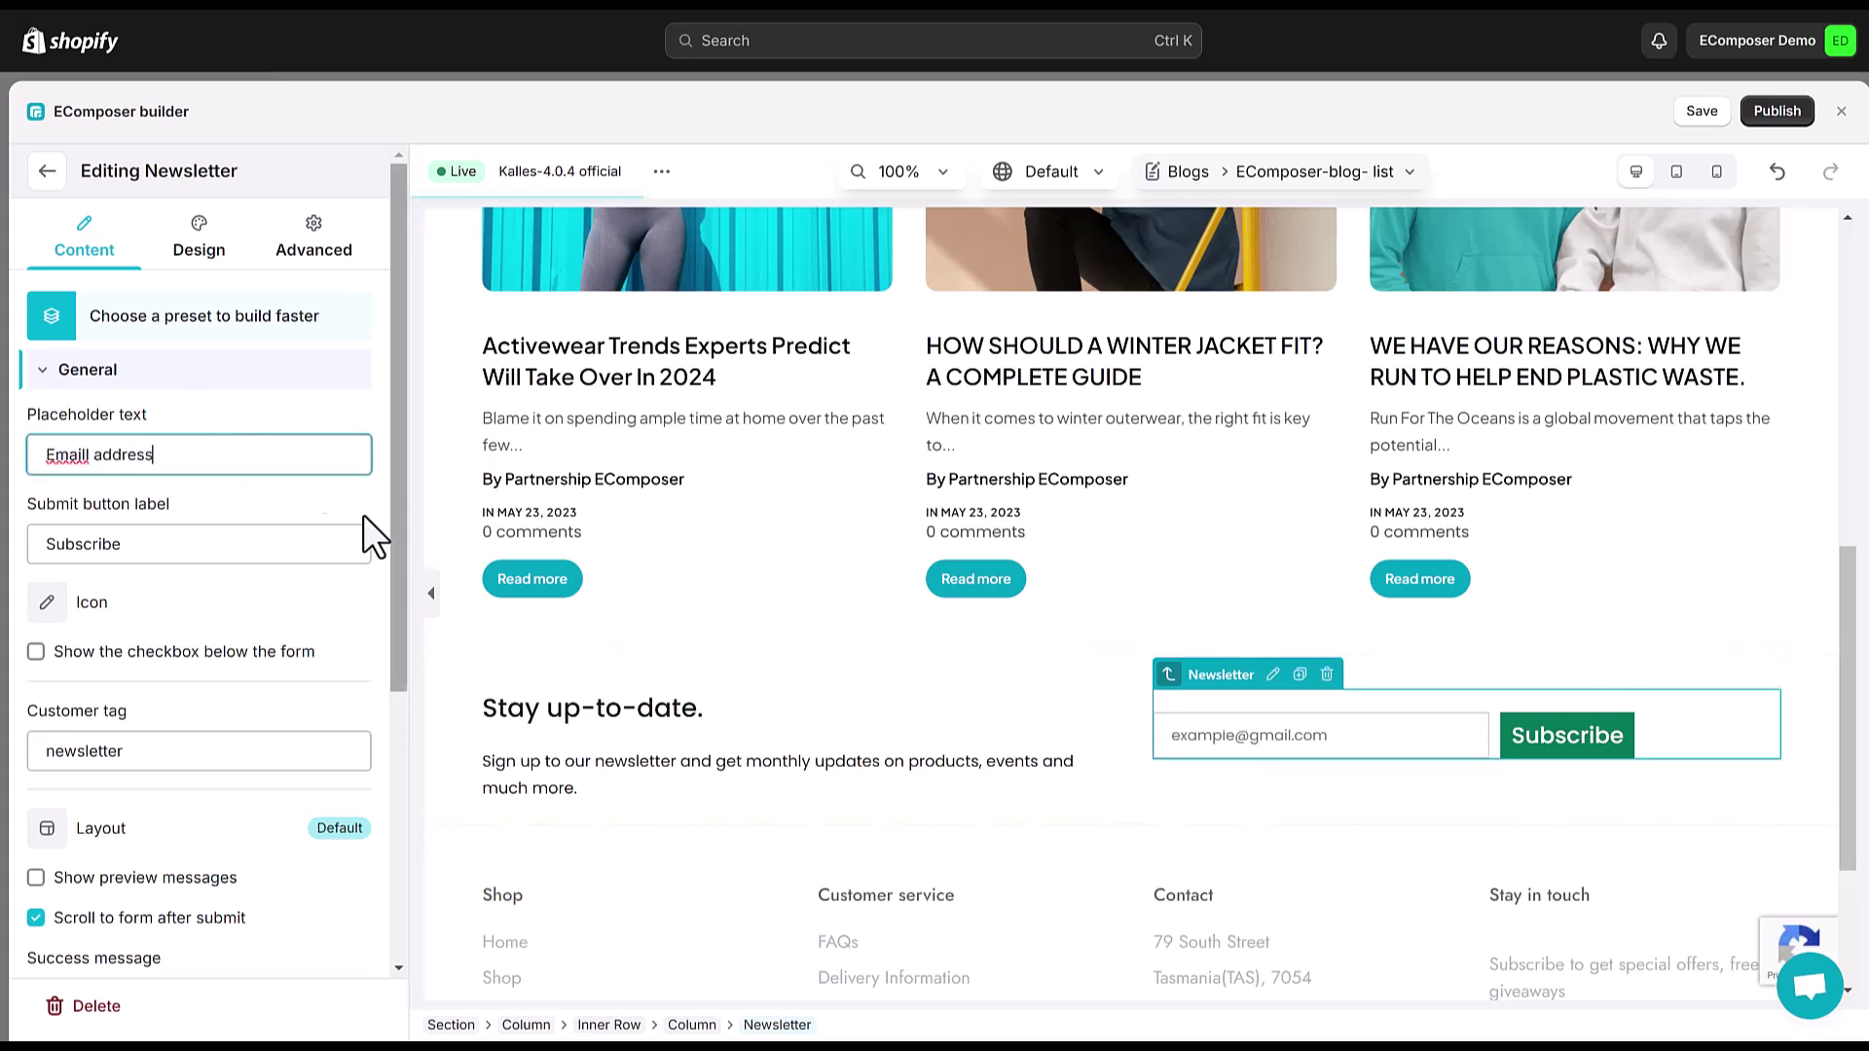
left_click(213, 545)
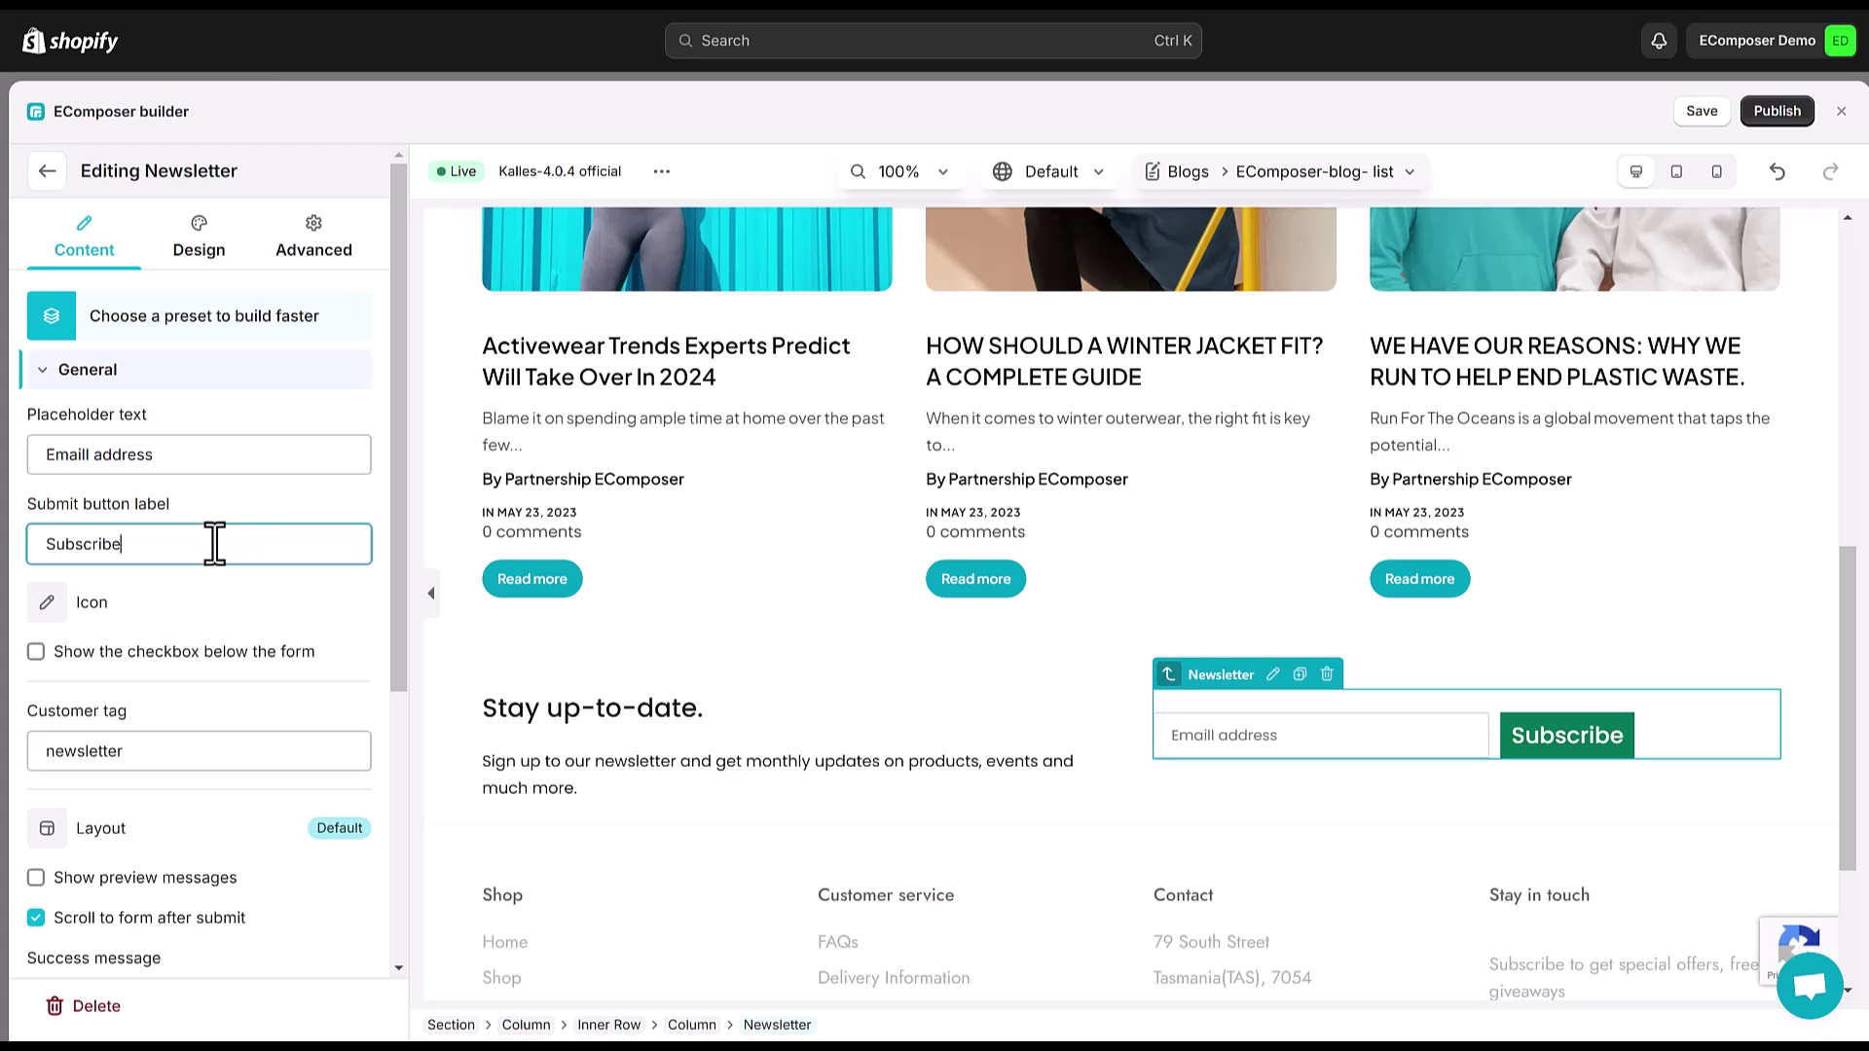
- Set the newsletter form width to 420 px and align it right
left_click(198, 239)
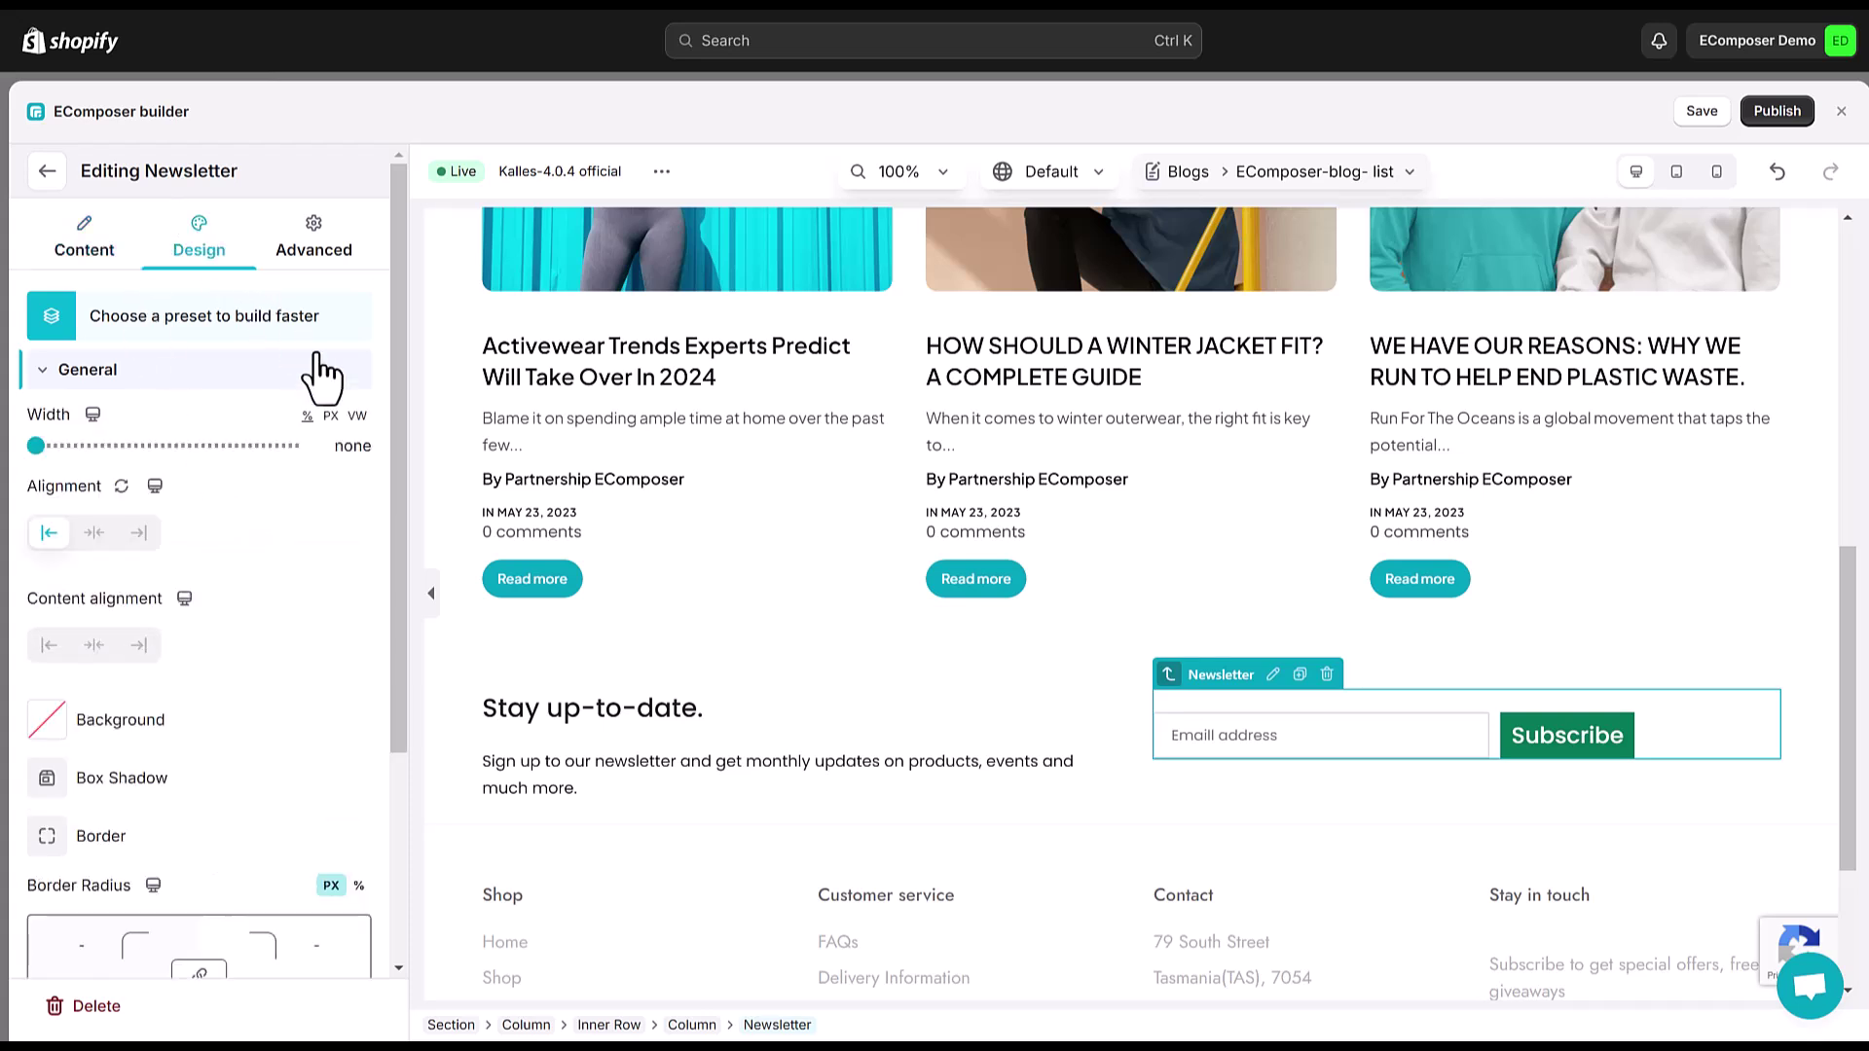
left_click(331, 418)
left_click(350, 447)
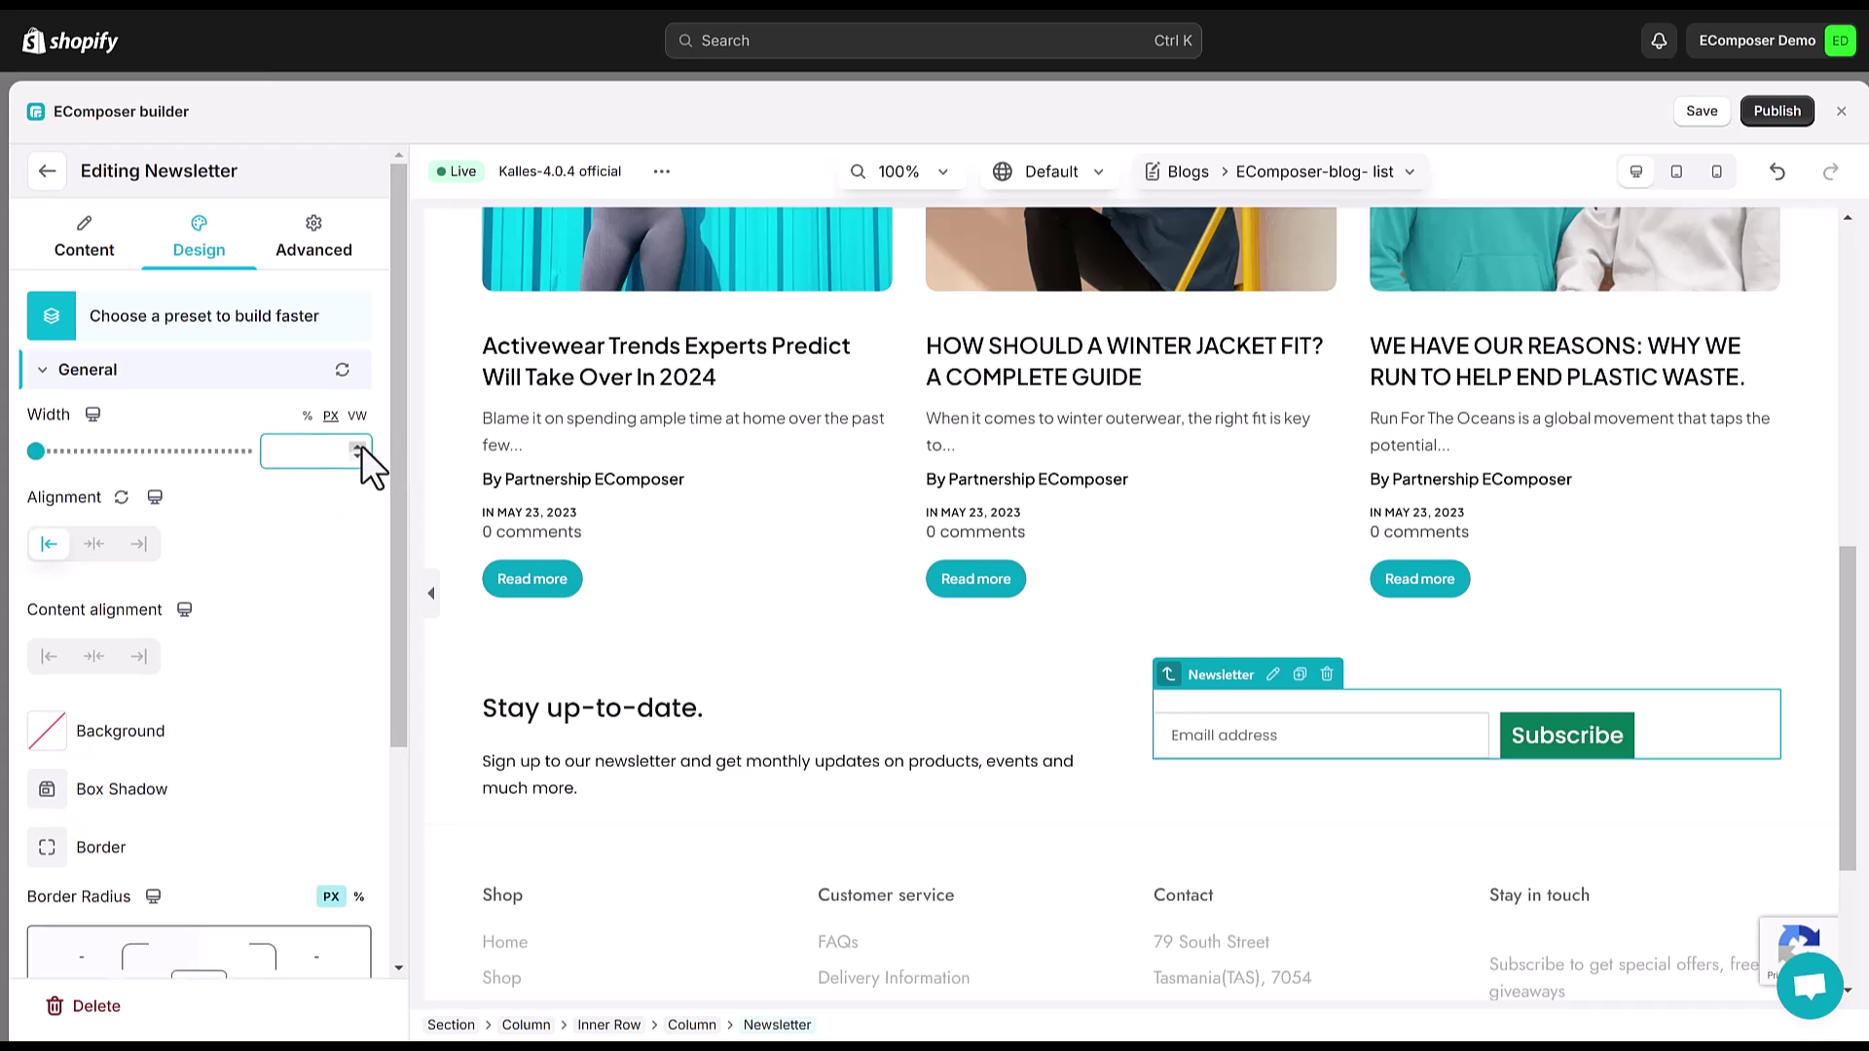
type("420")
key("Return")
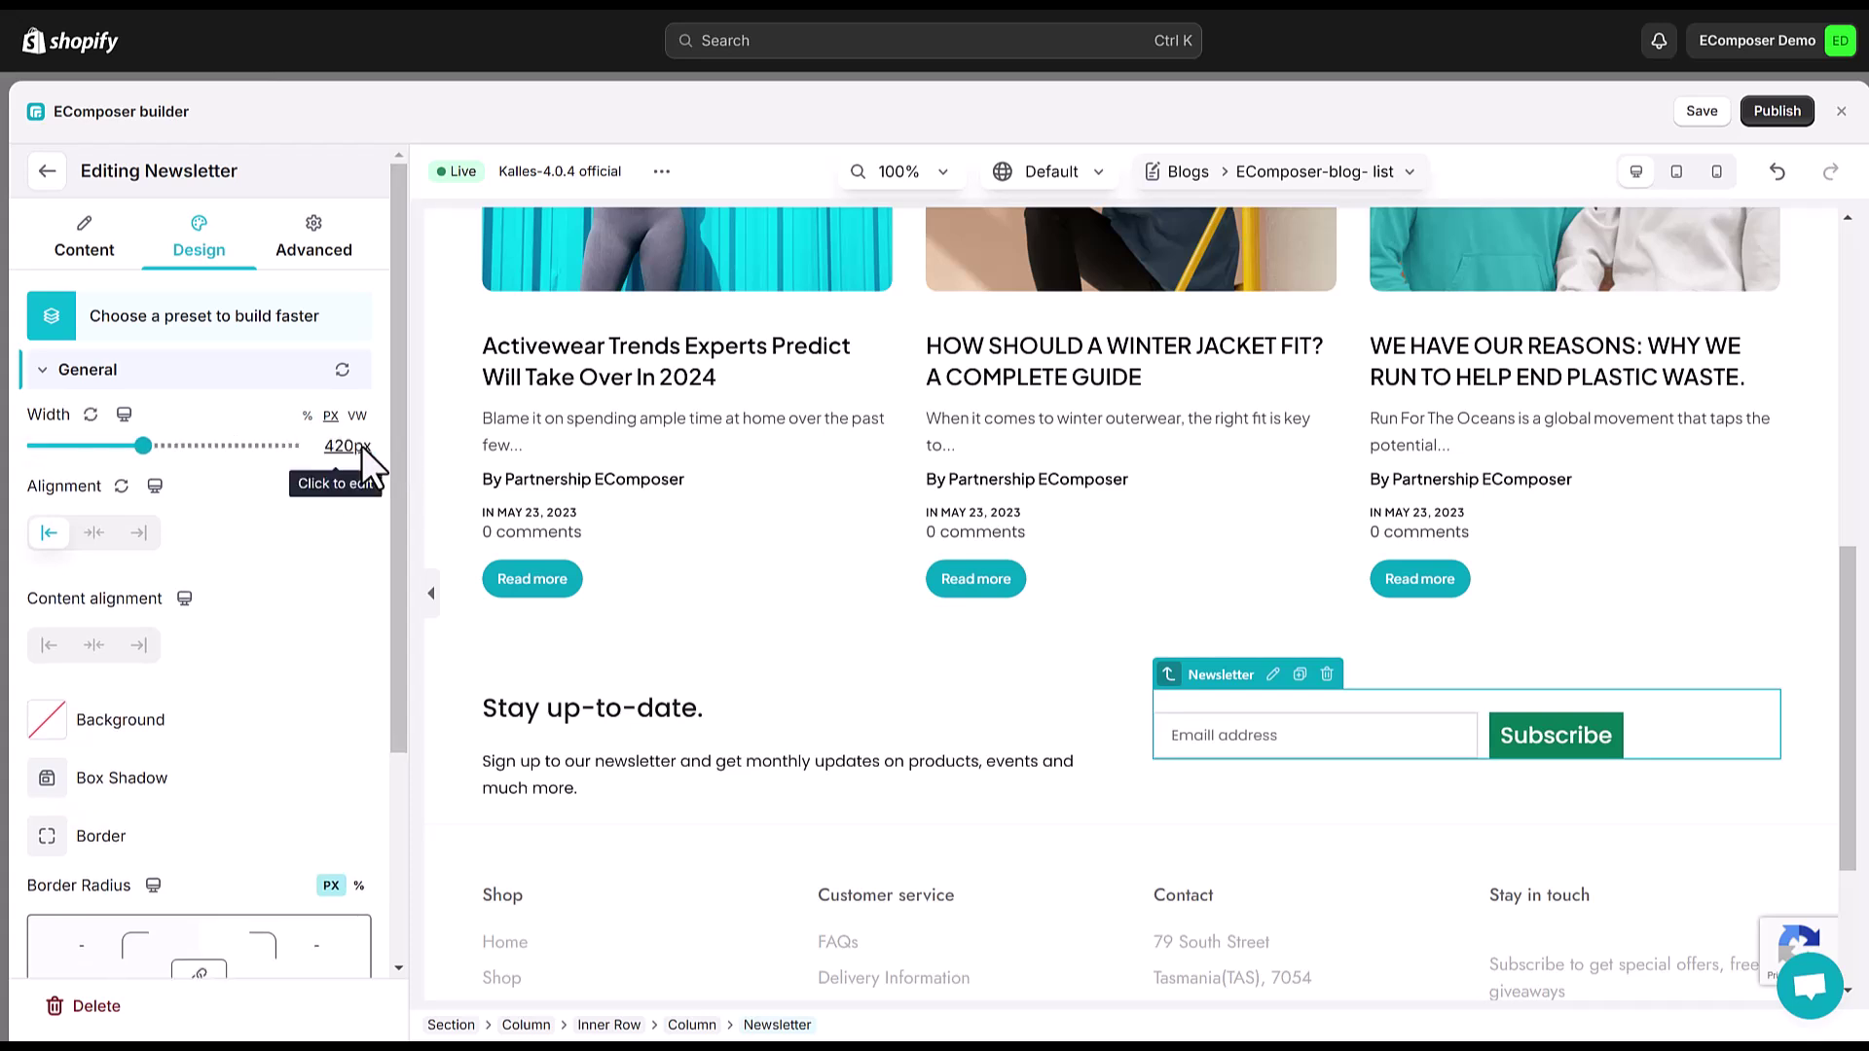
left_click(139, 533)
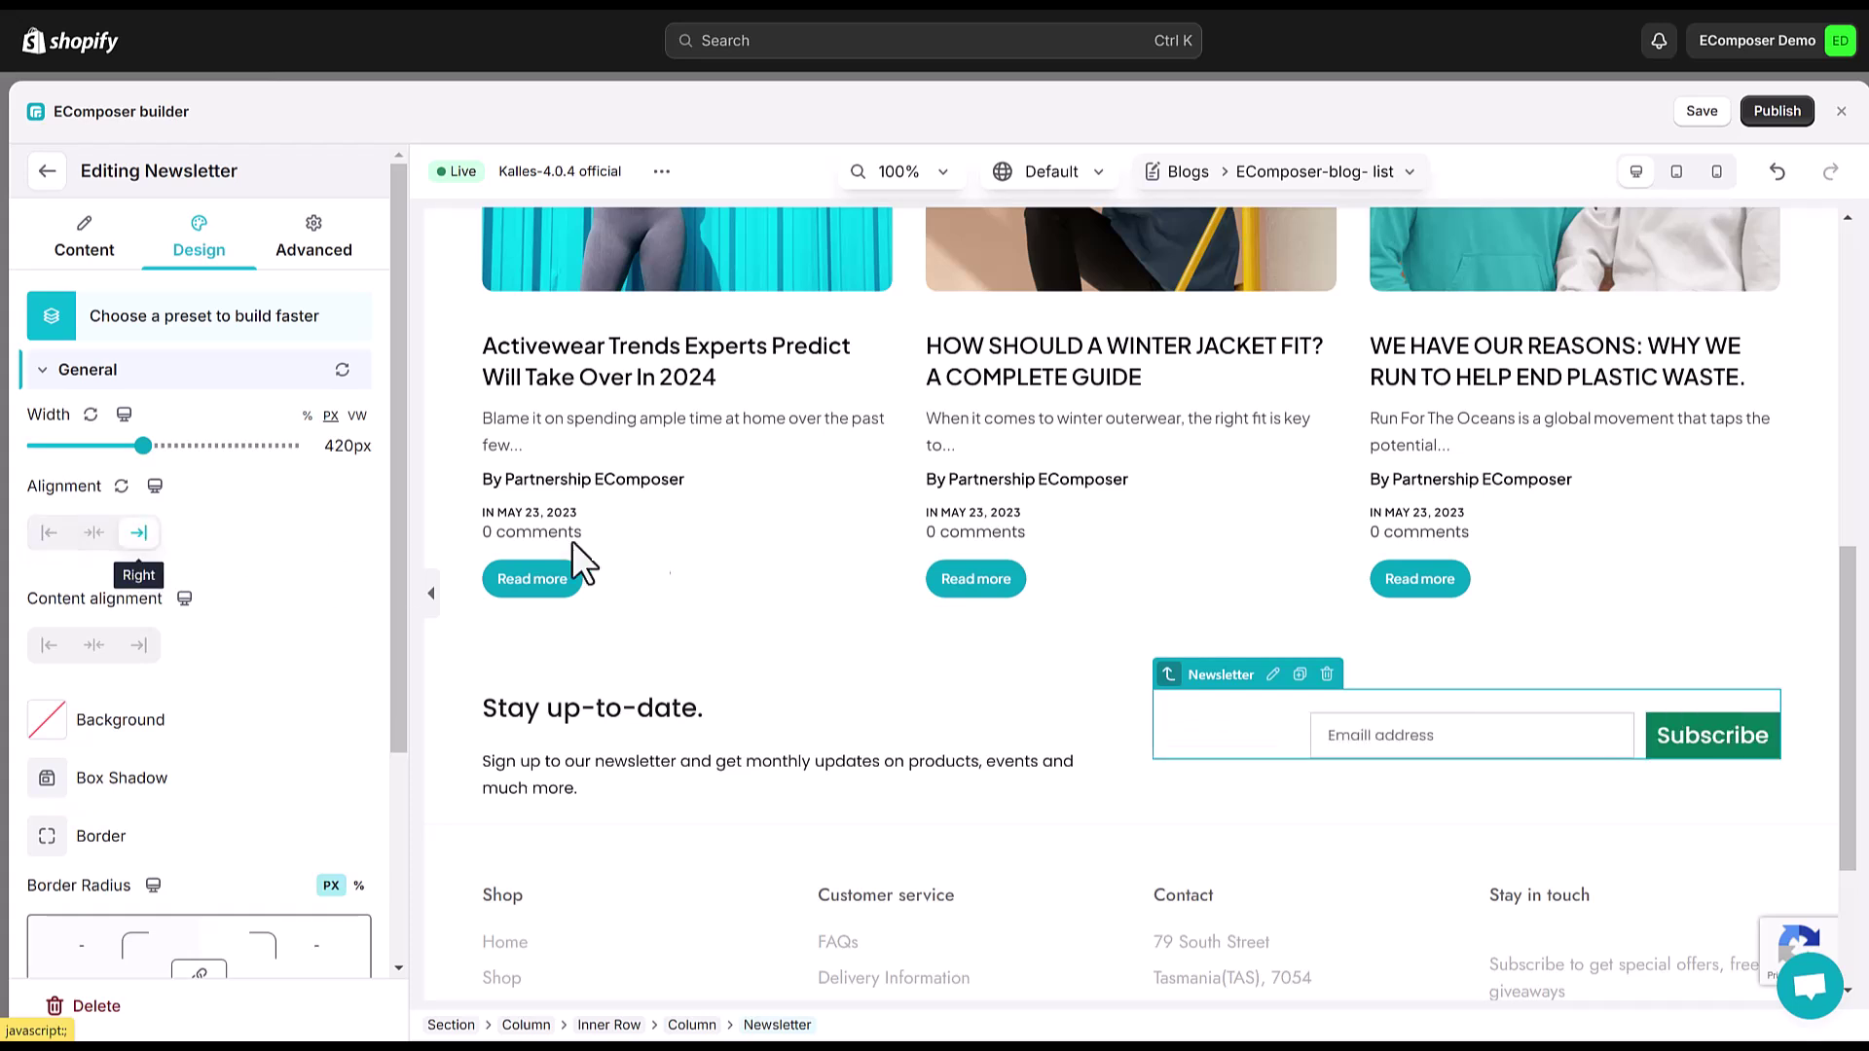
scroll(252, 687, "down", 2)
scroll(92, 809, "down", 2)
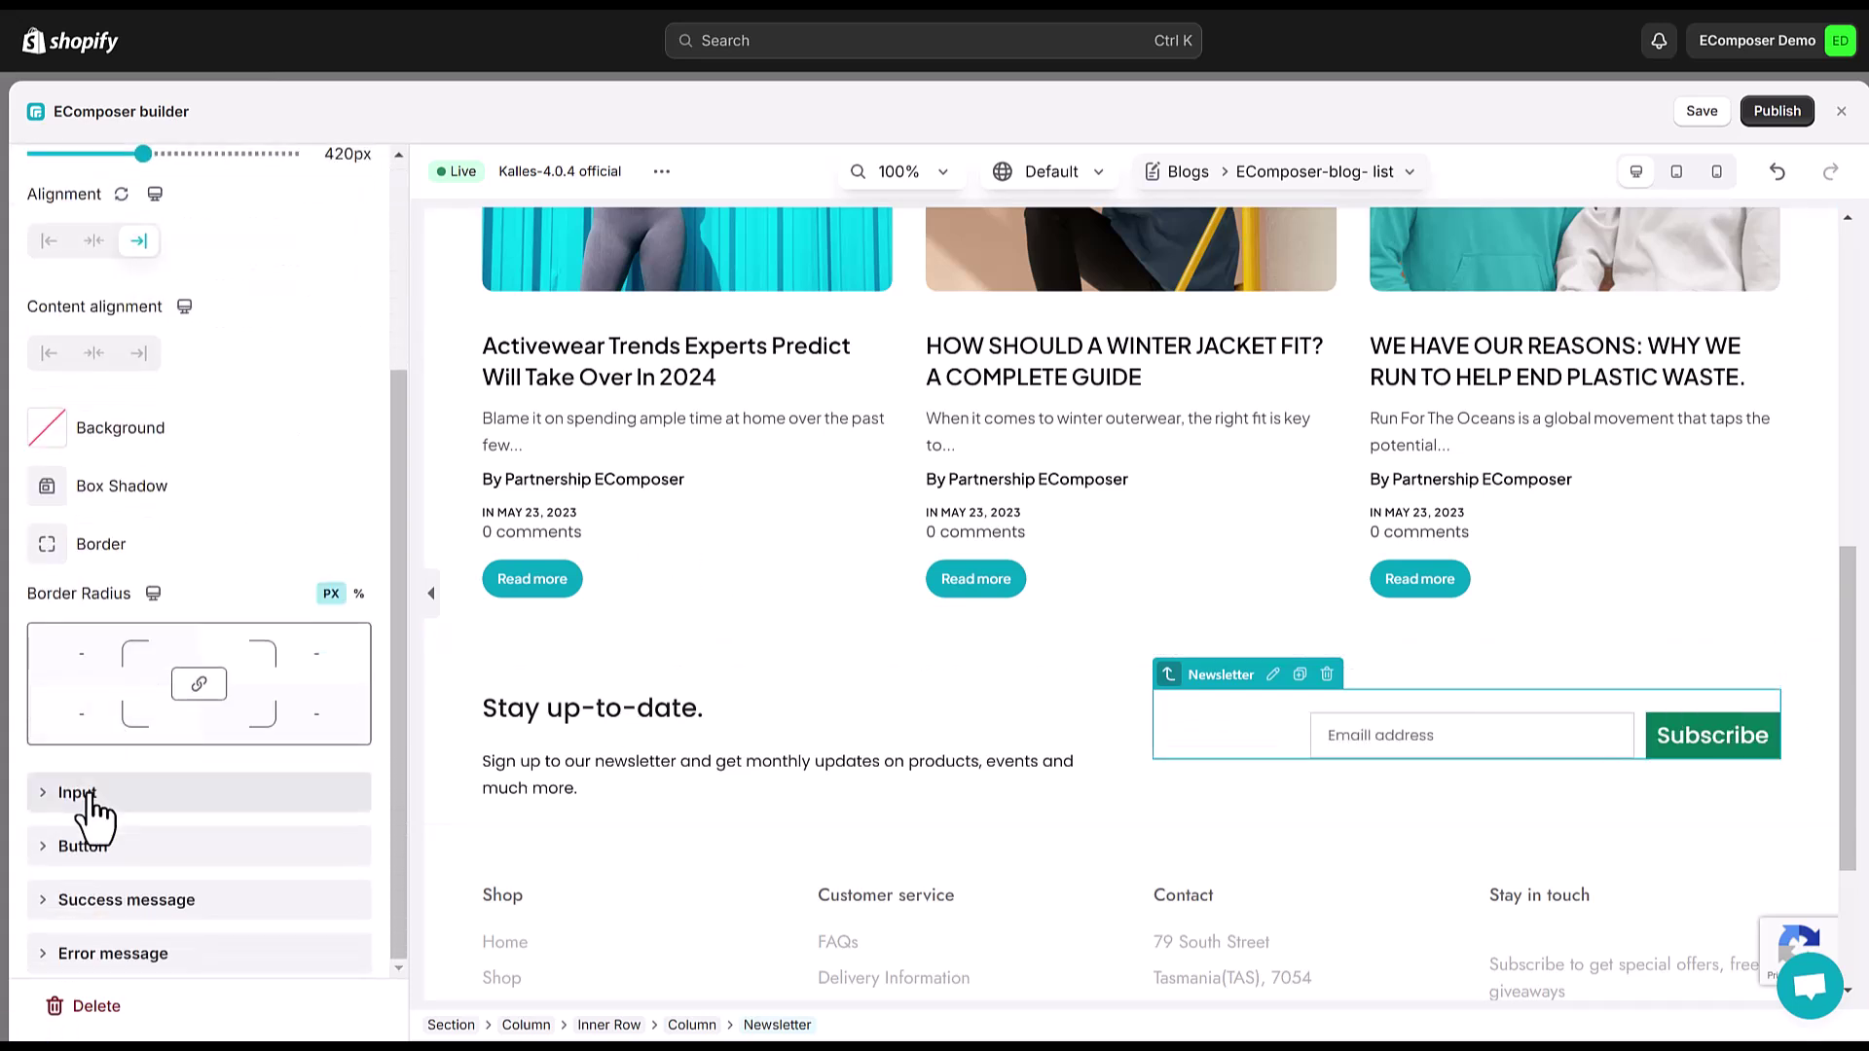
- Give the email input custom typography with font weight 400
left_click(45, 793)
scroll(229, 647, "up", 1)
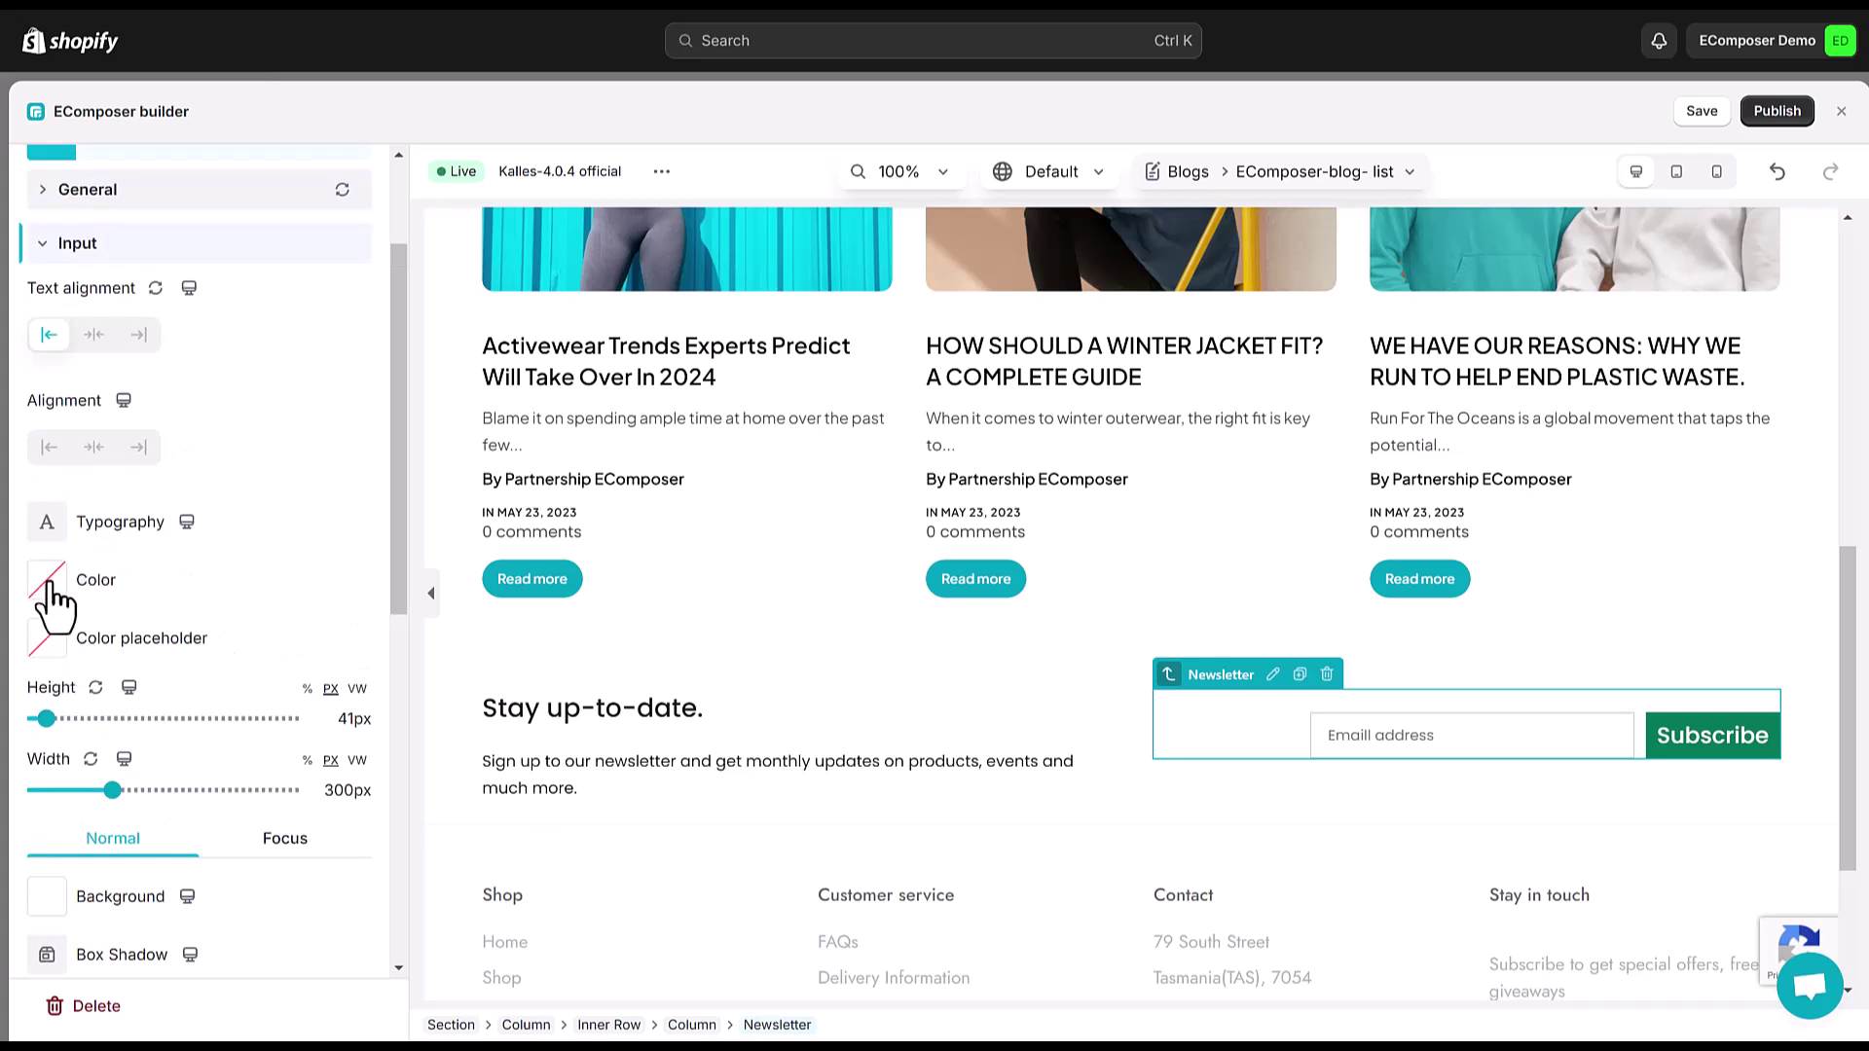
left_click(47, 523)
left_click(255, 643)
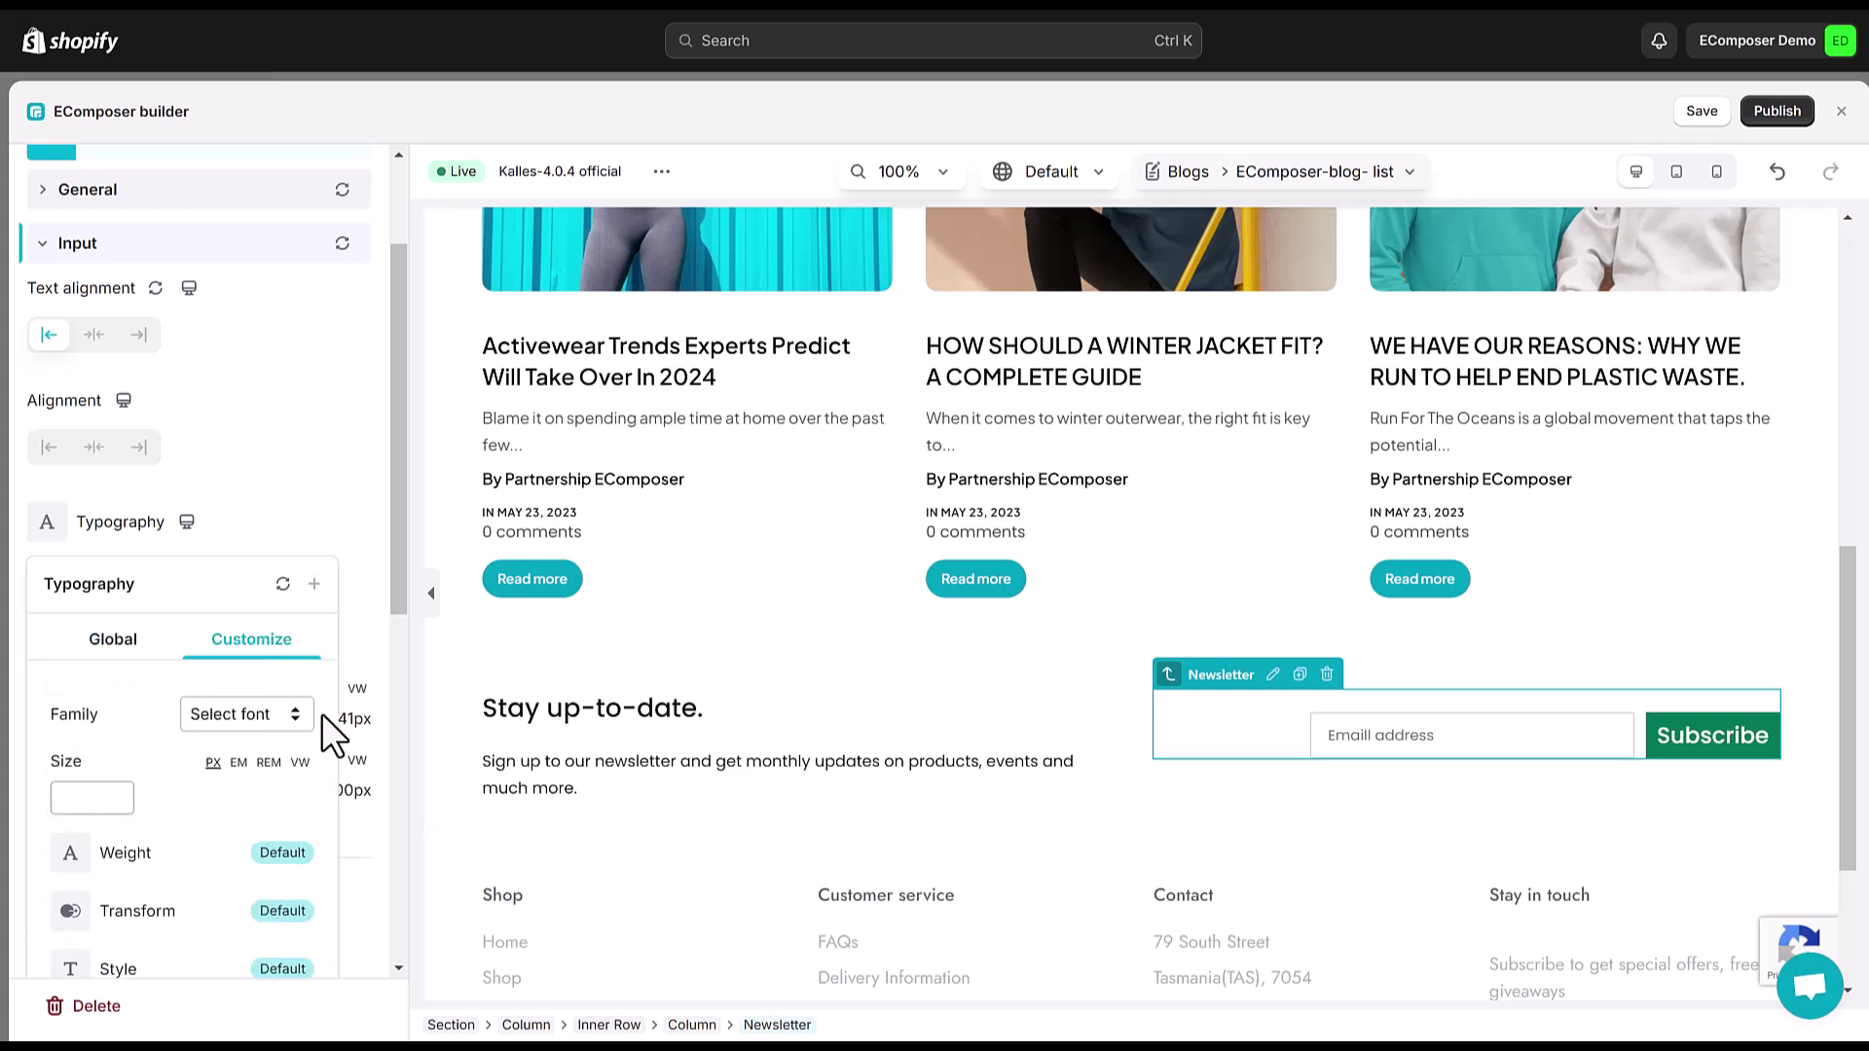
scroll(99, 574, "down", 2)
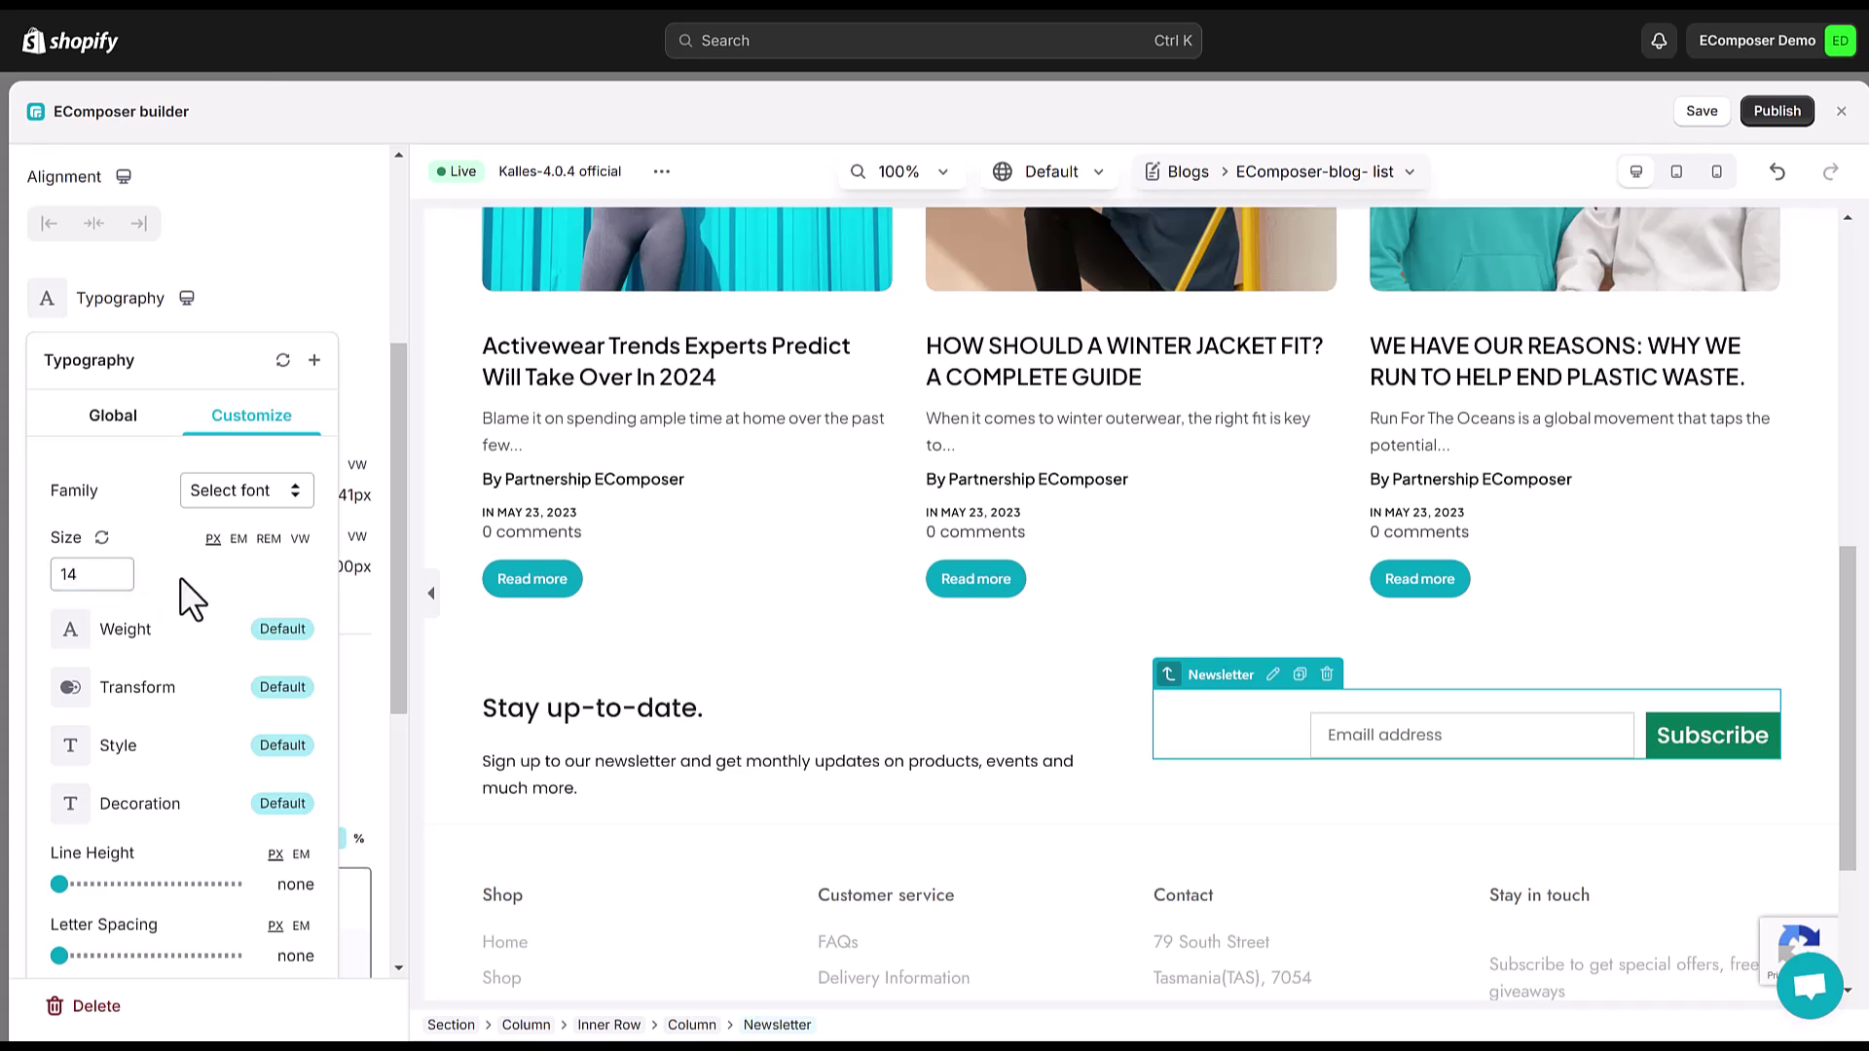
left_click(92, 653)
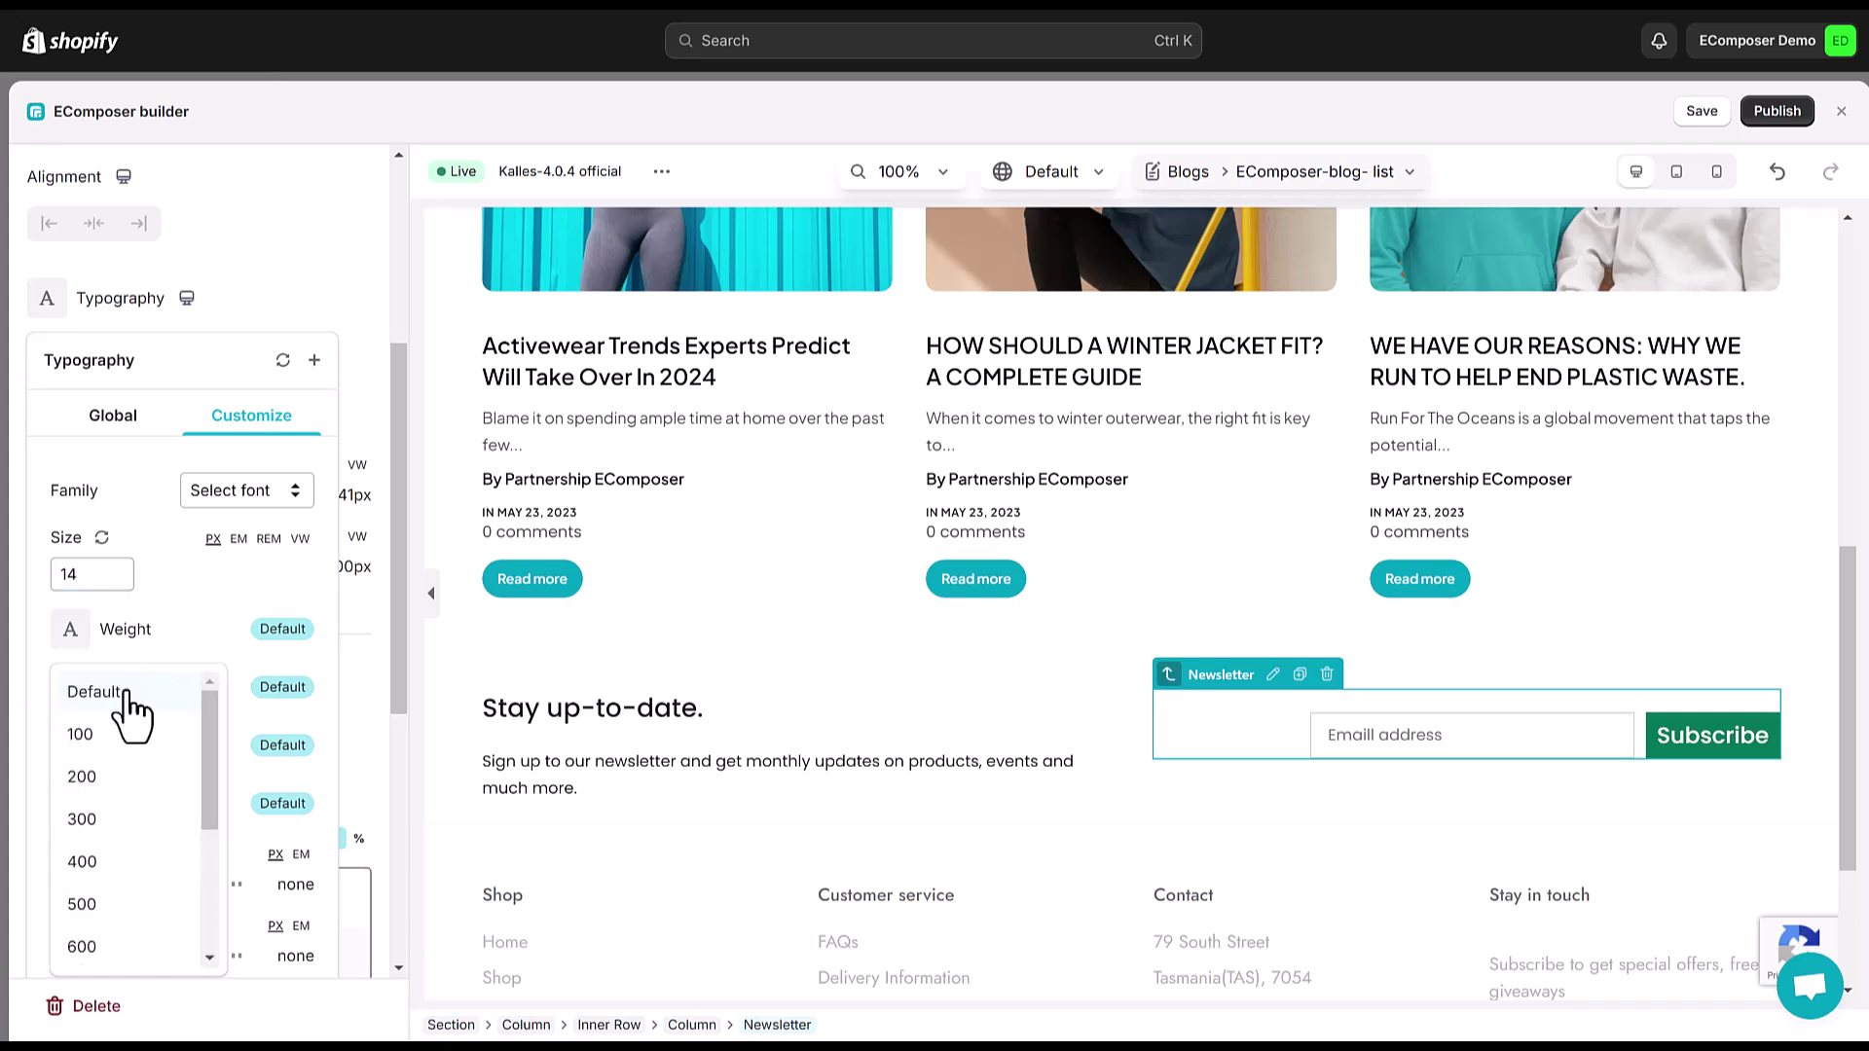
left_click(82, 864)
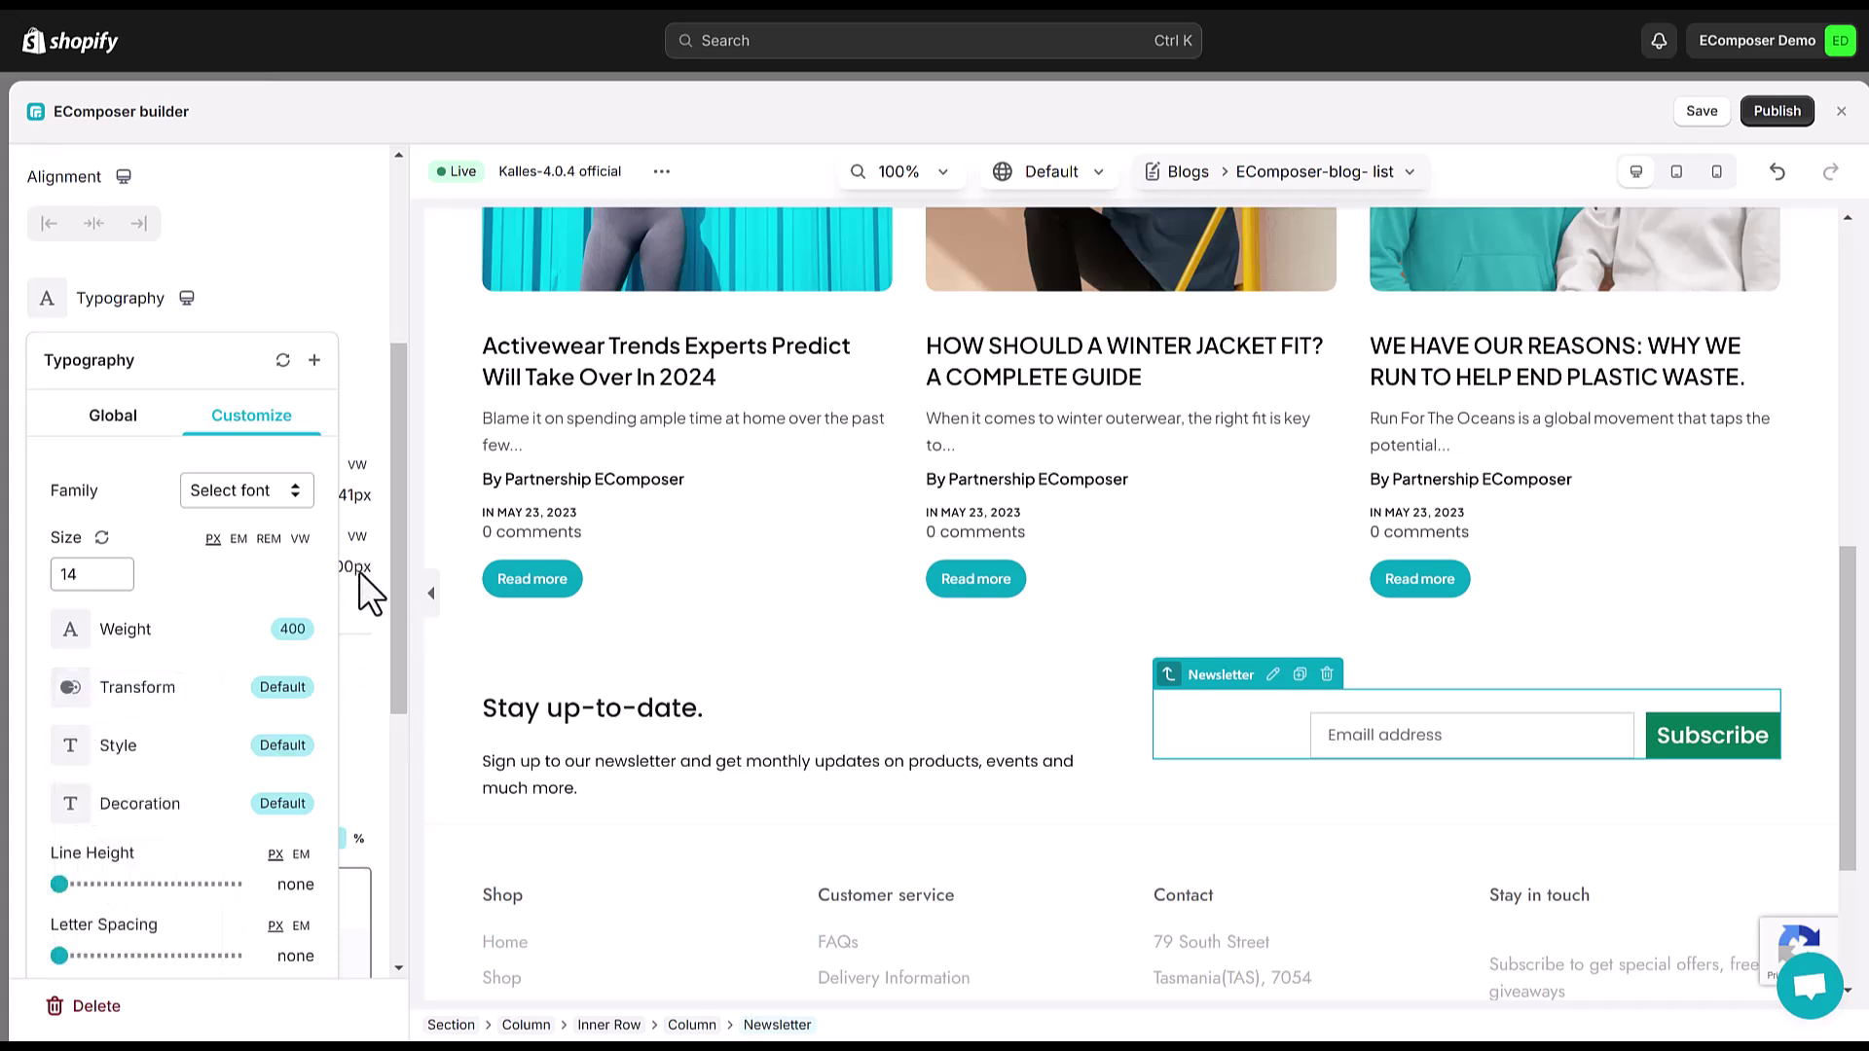
left_click(353, 603)
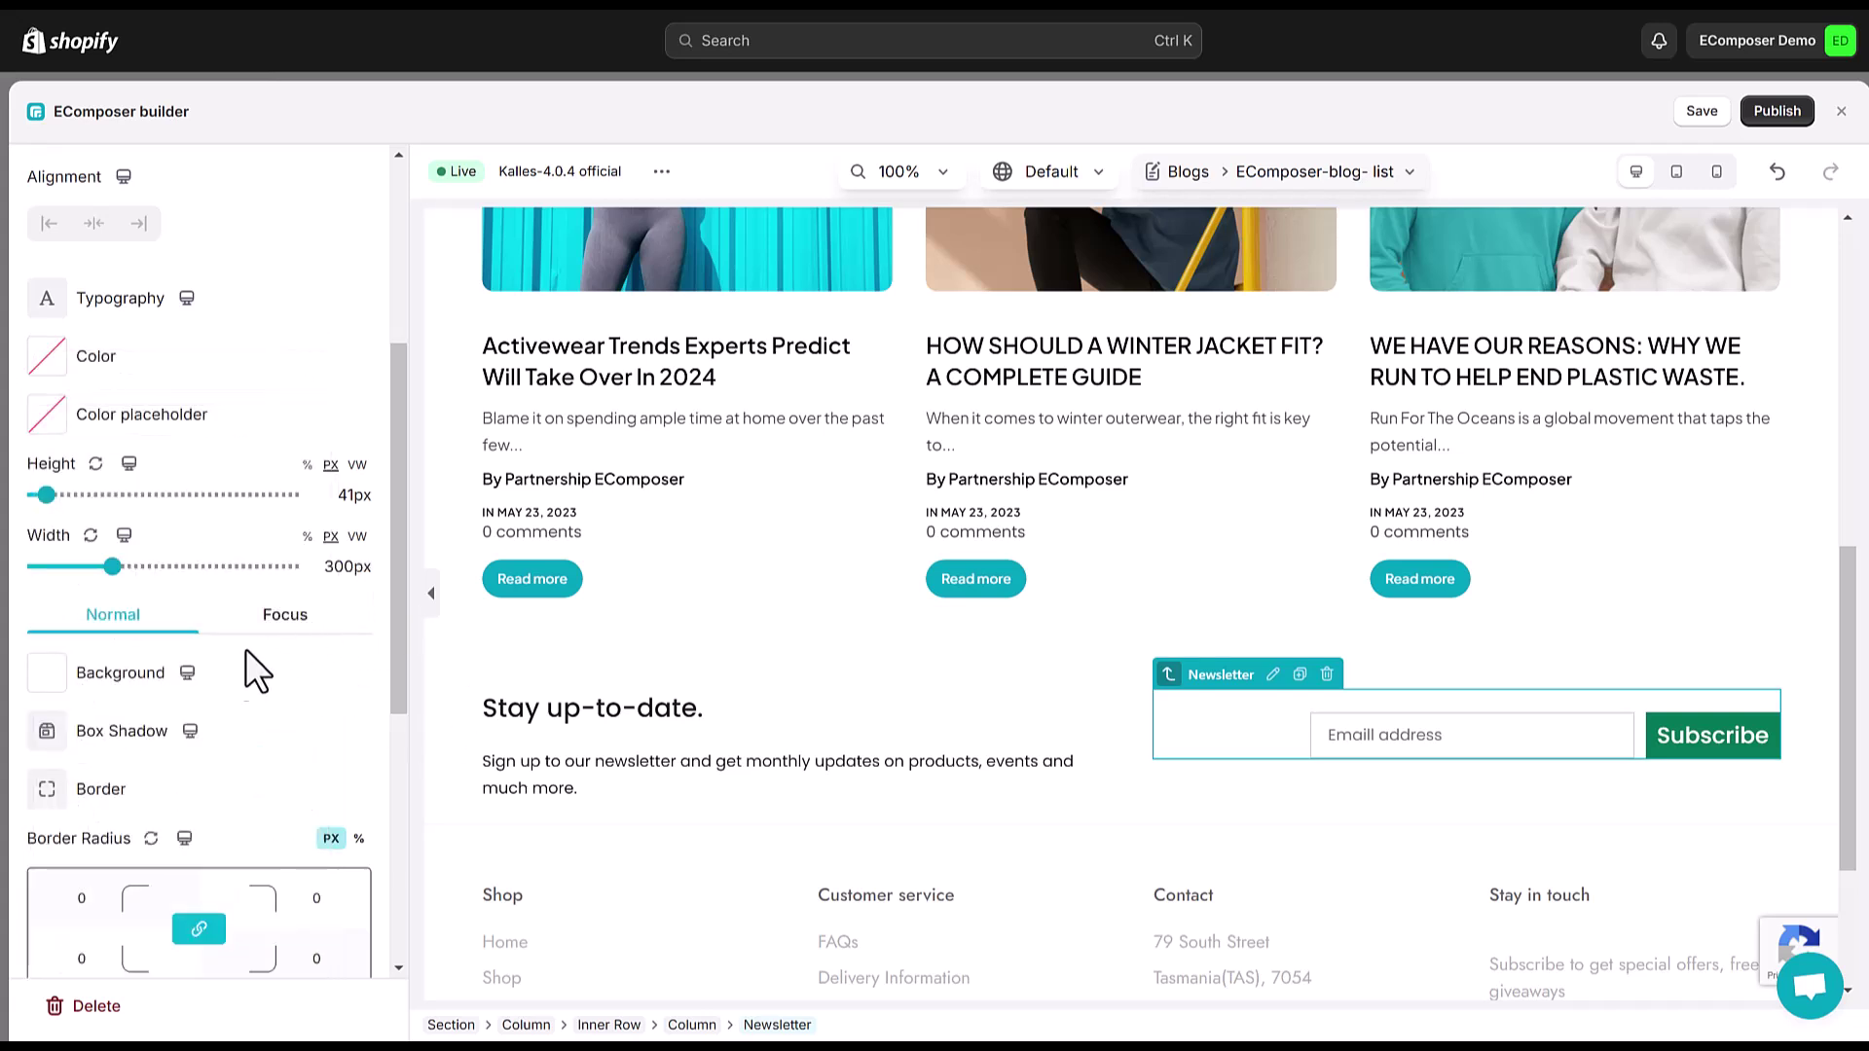
- Set the email input's text and placeholder colours to #848484
left_click(59, 365)
left_click(146, 733)
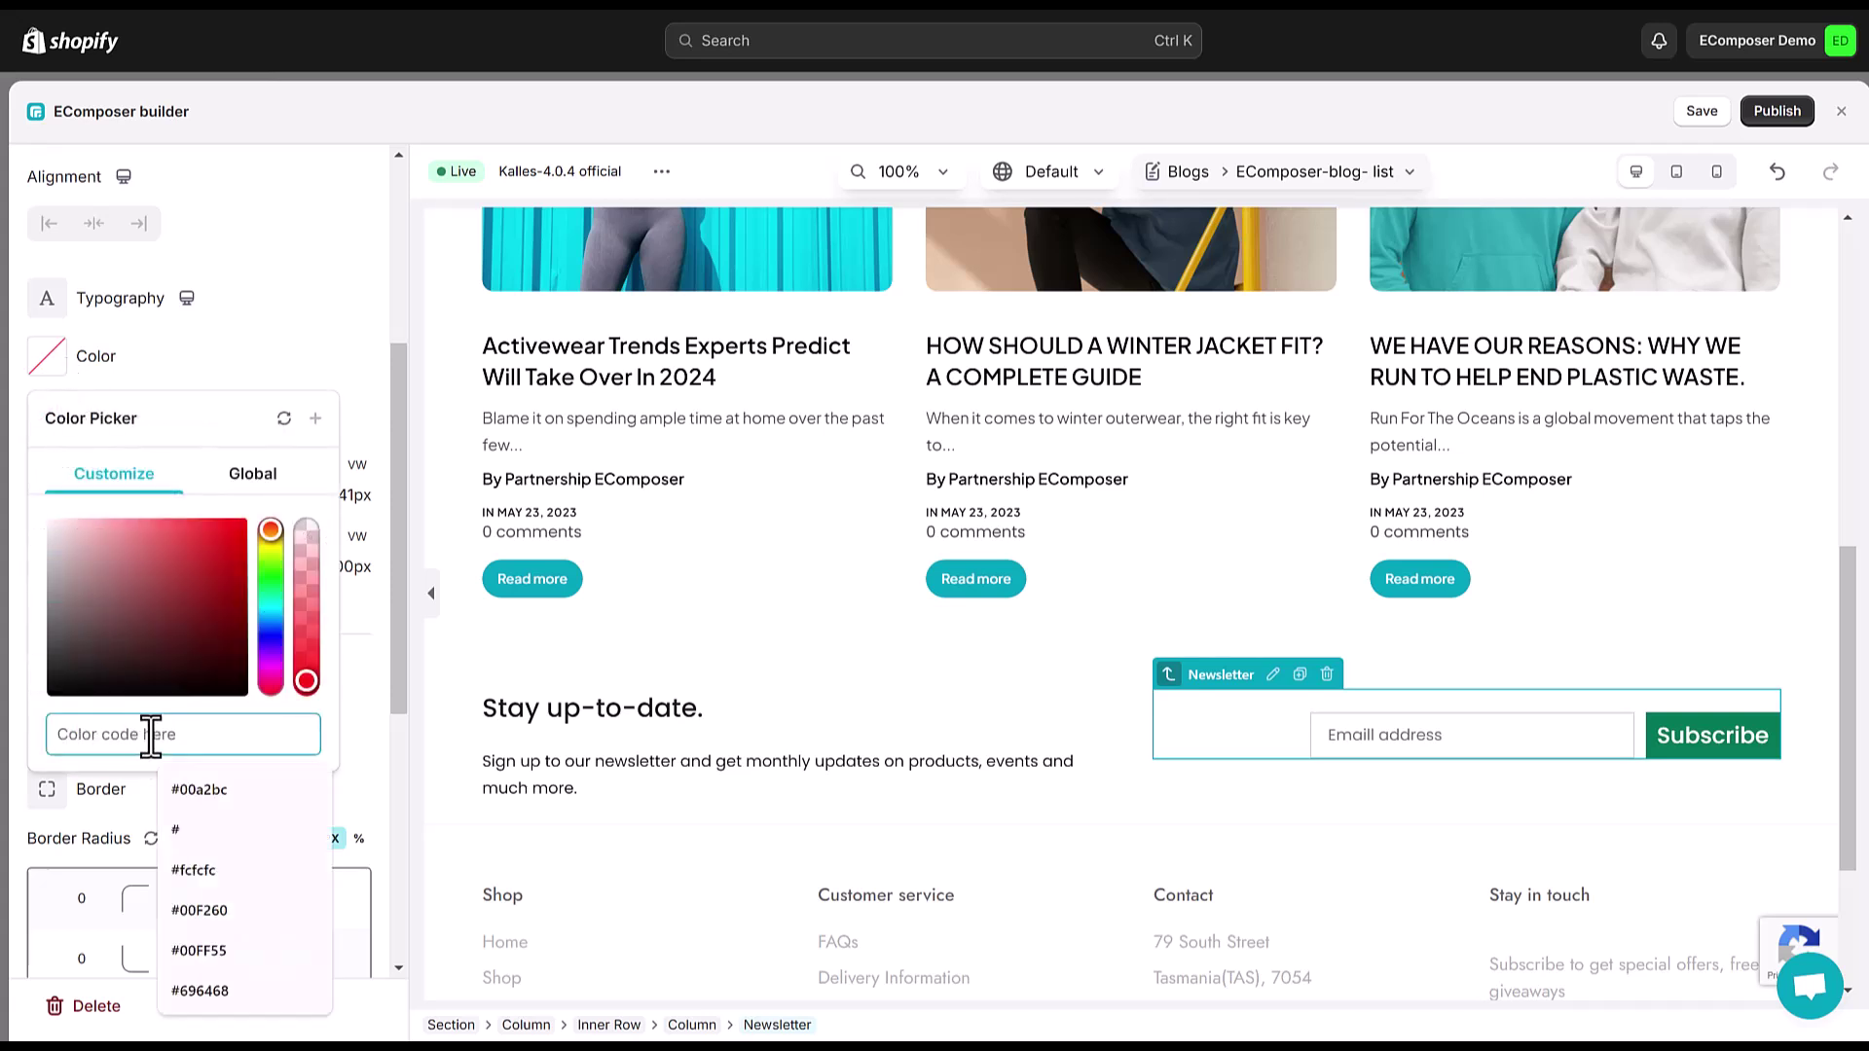
type("#848484")
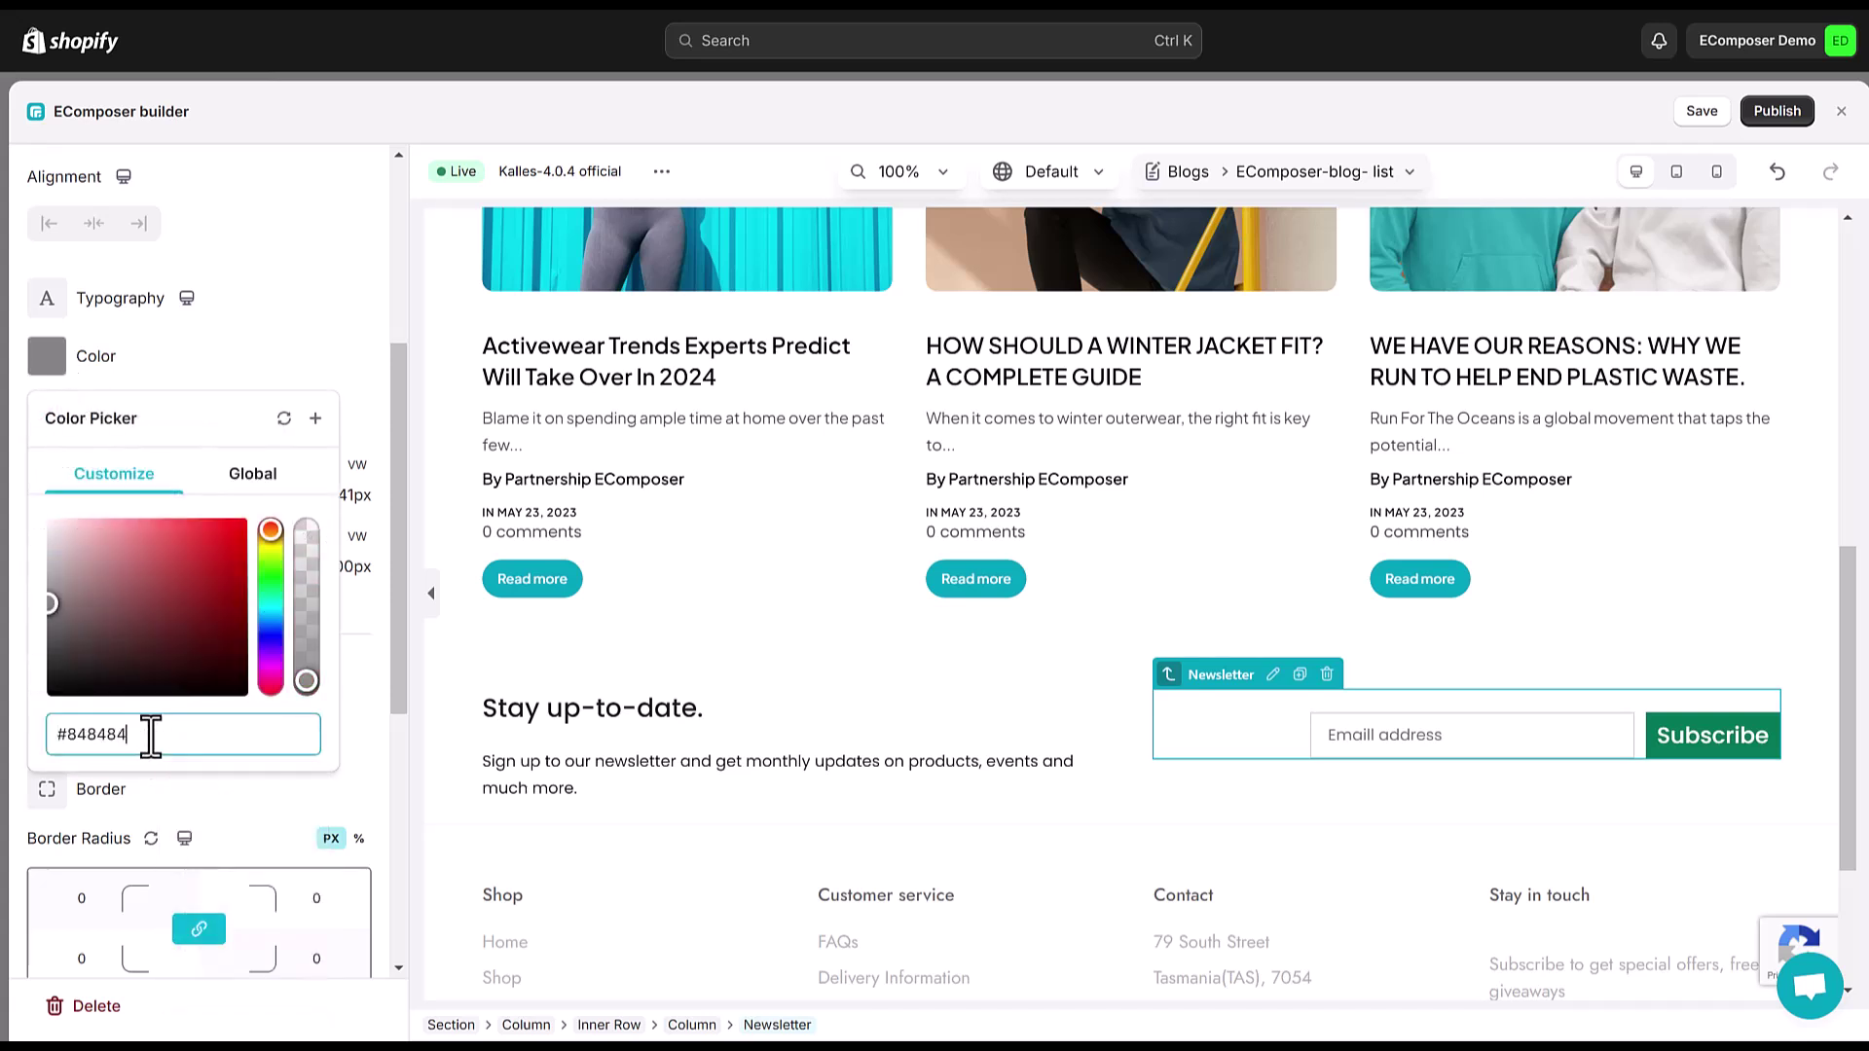
left_click(210, 342)
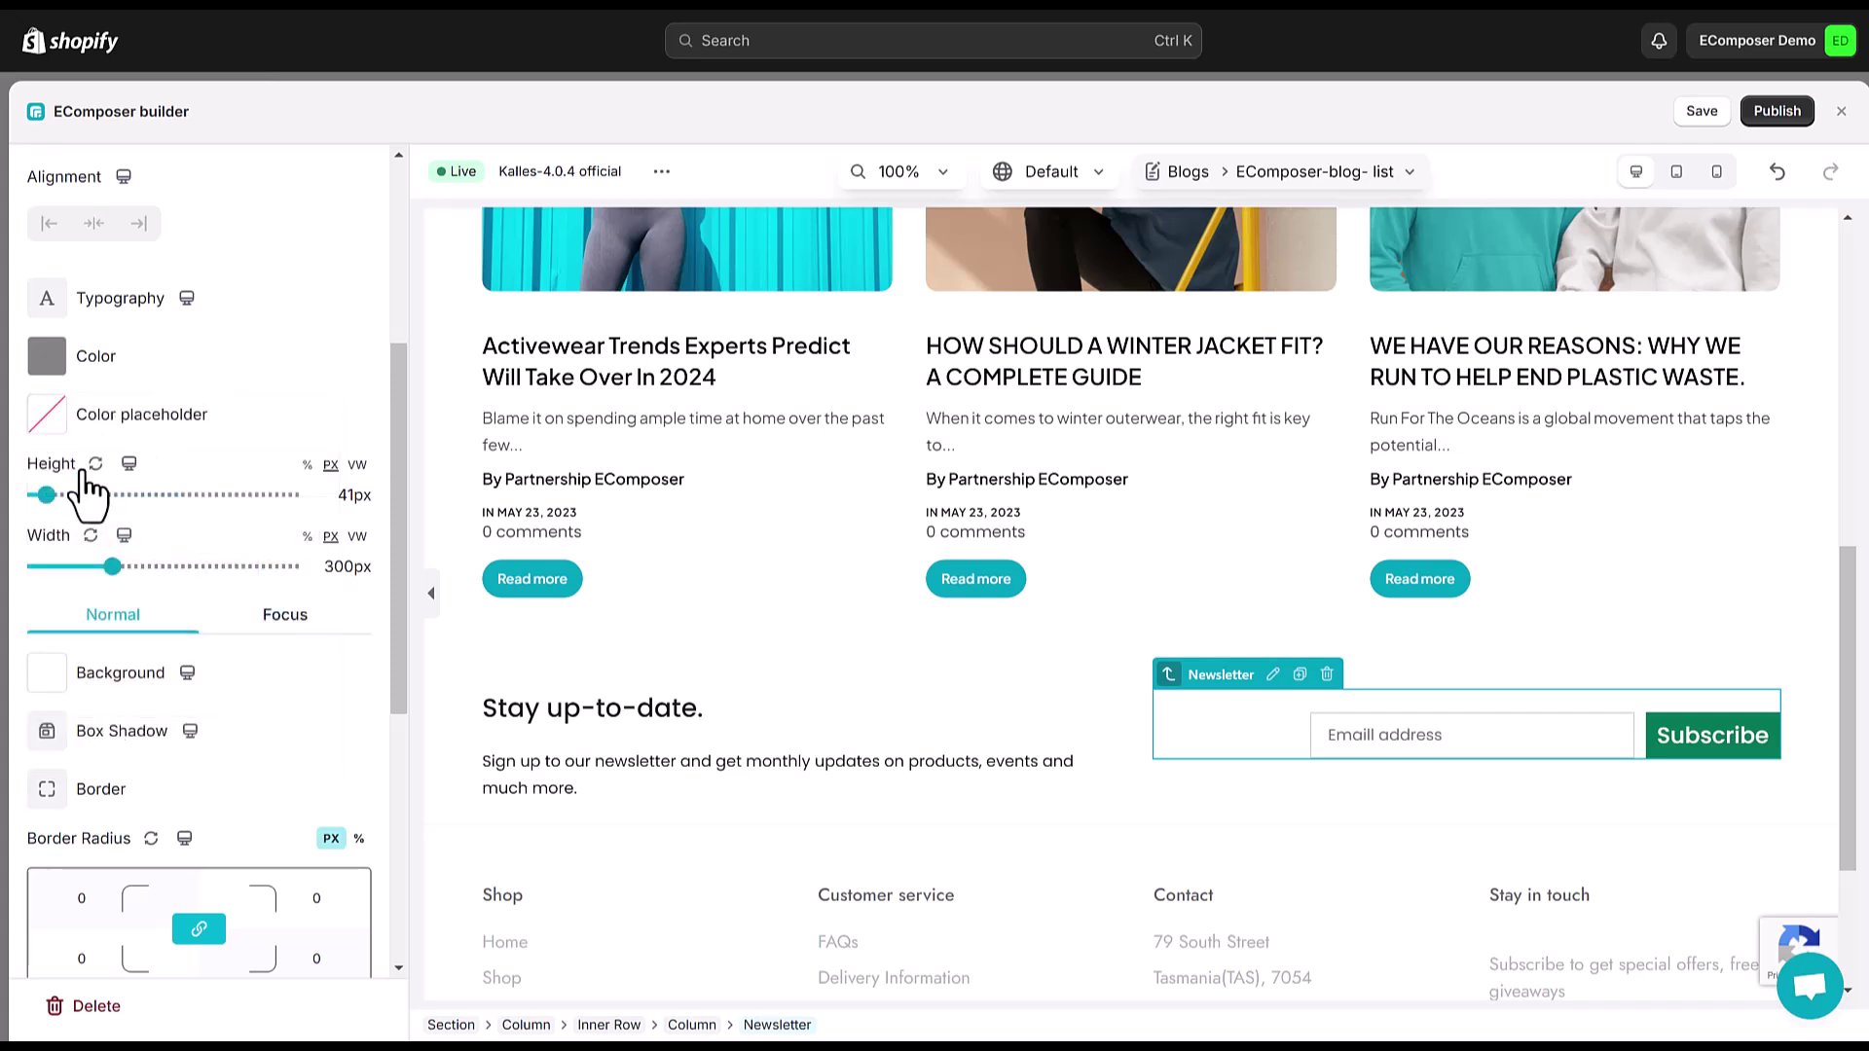
left_click(47, 416)
left_click(88, 796)
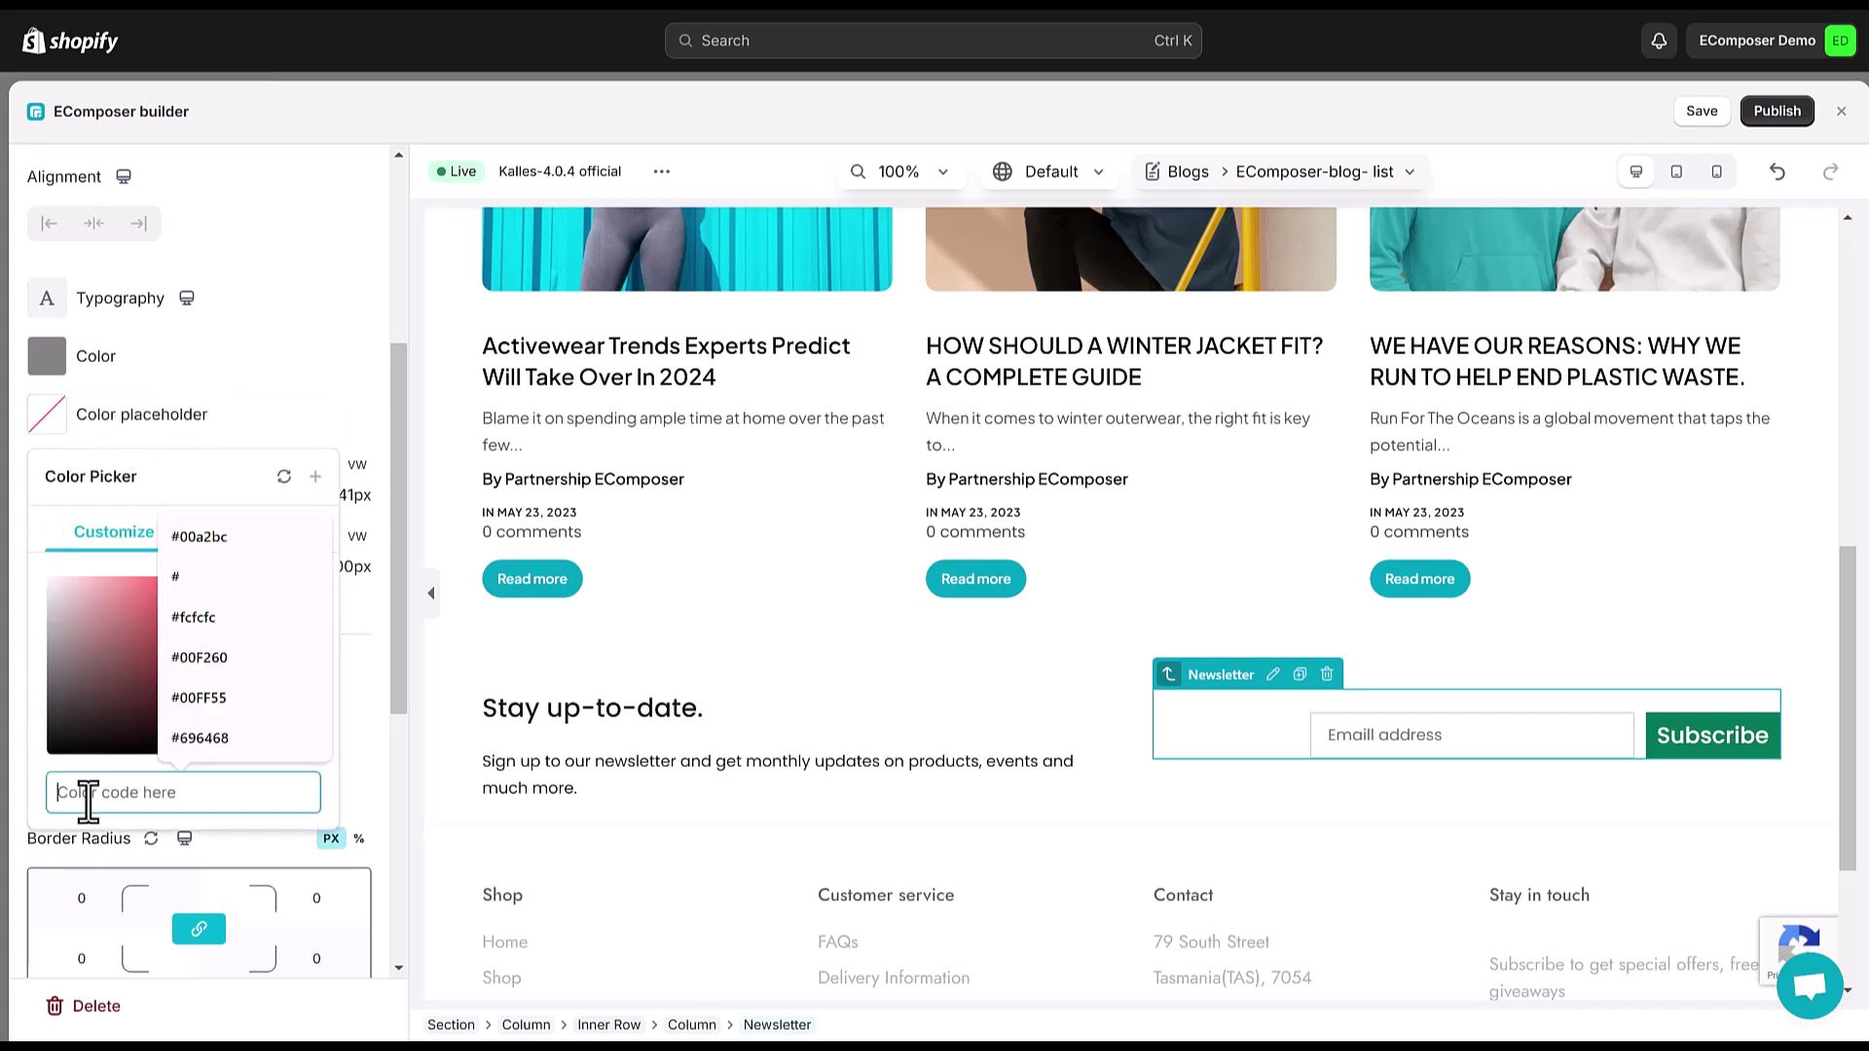
type("#848484")
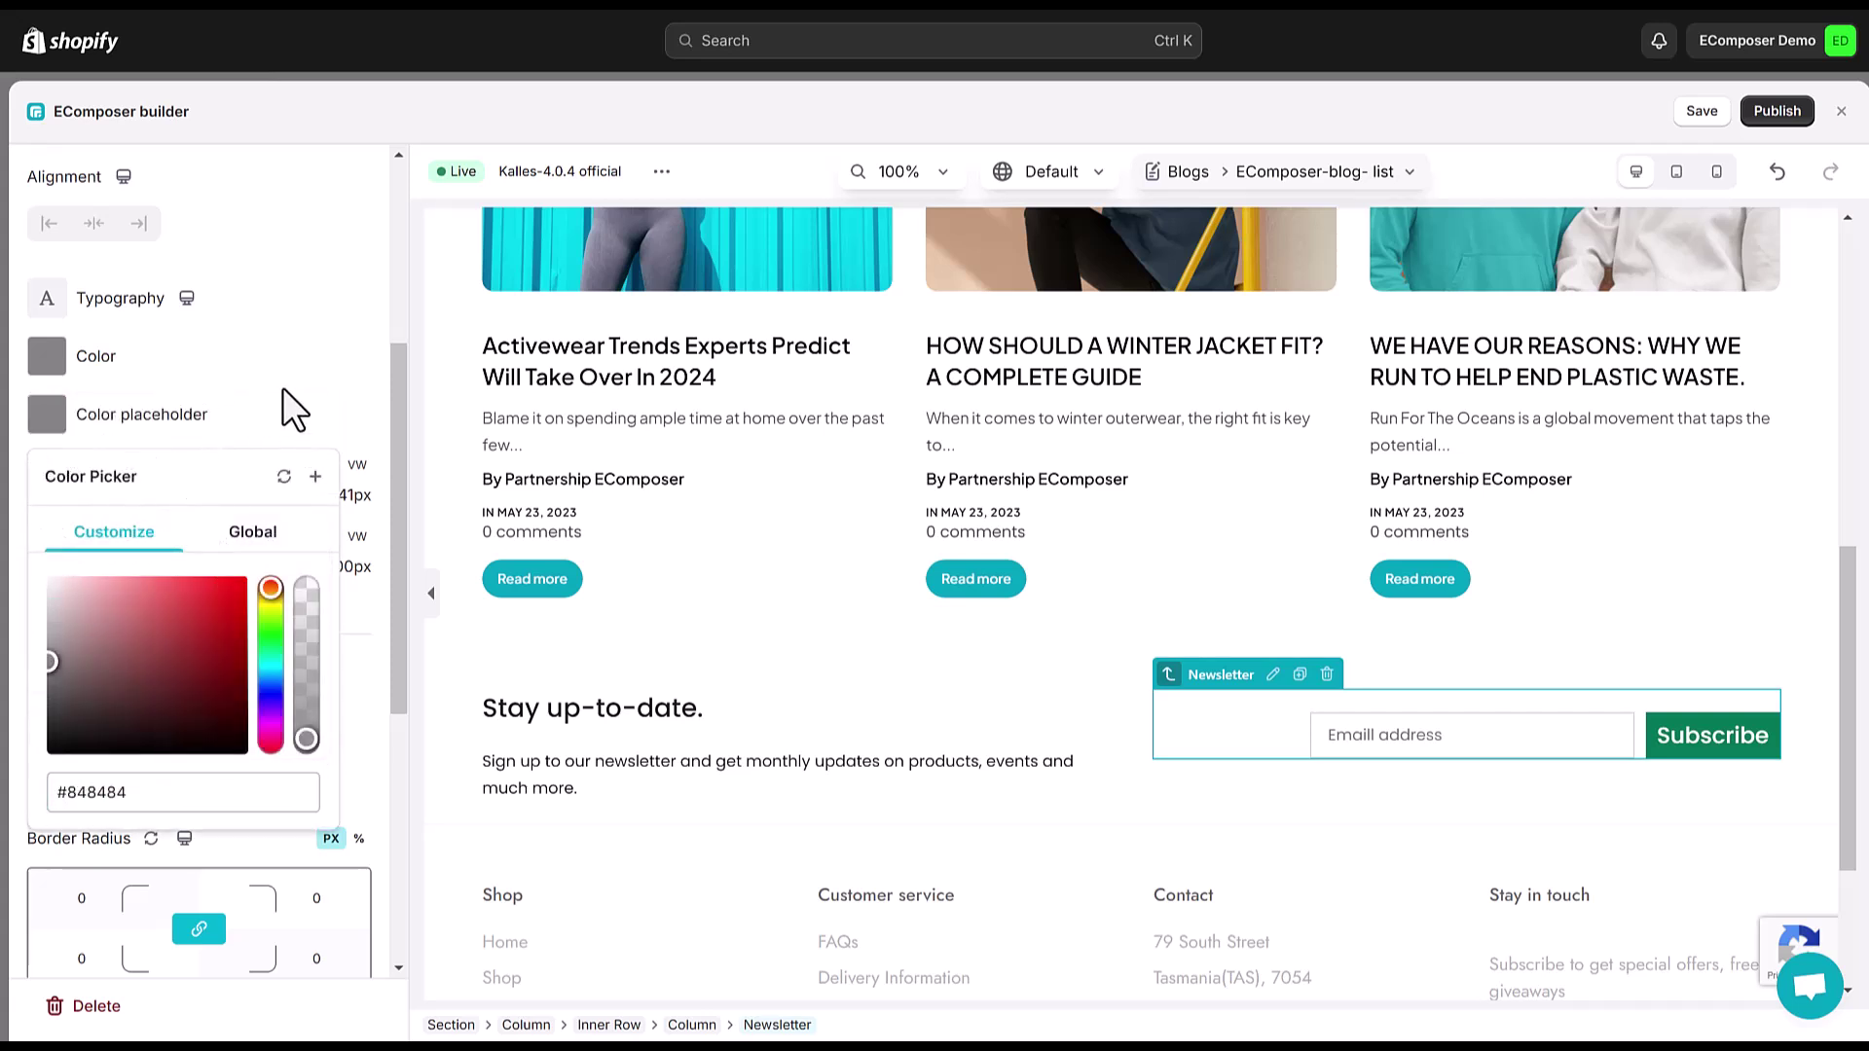
left_click(285, 389)
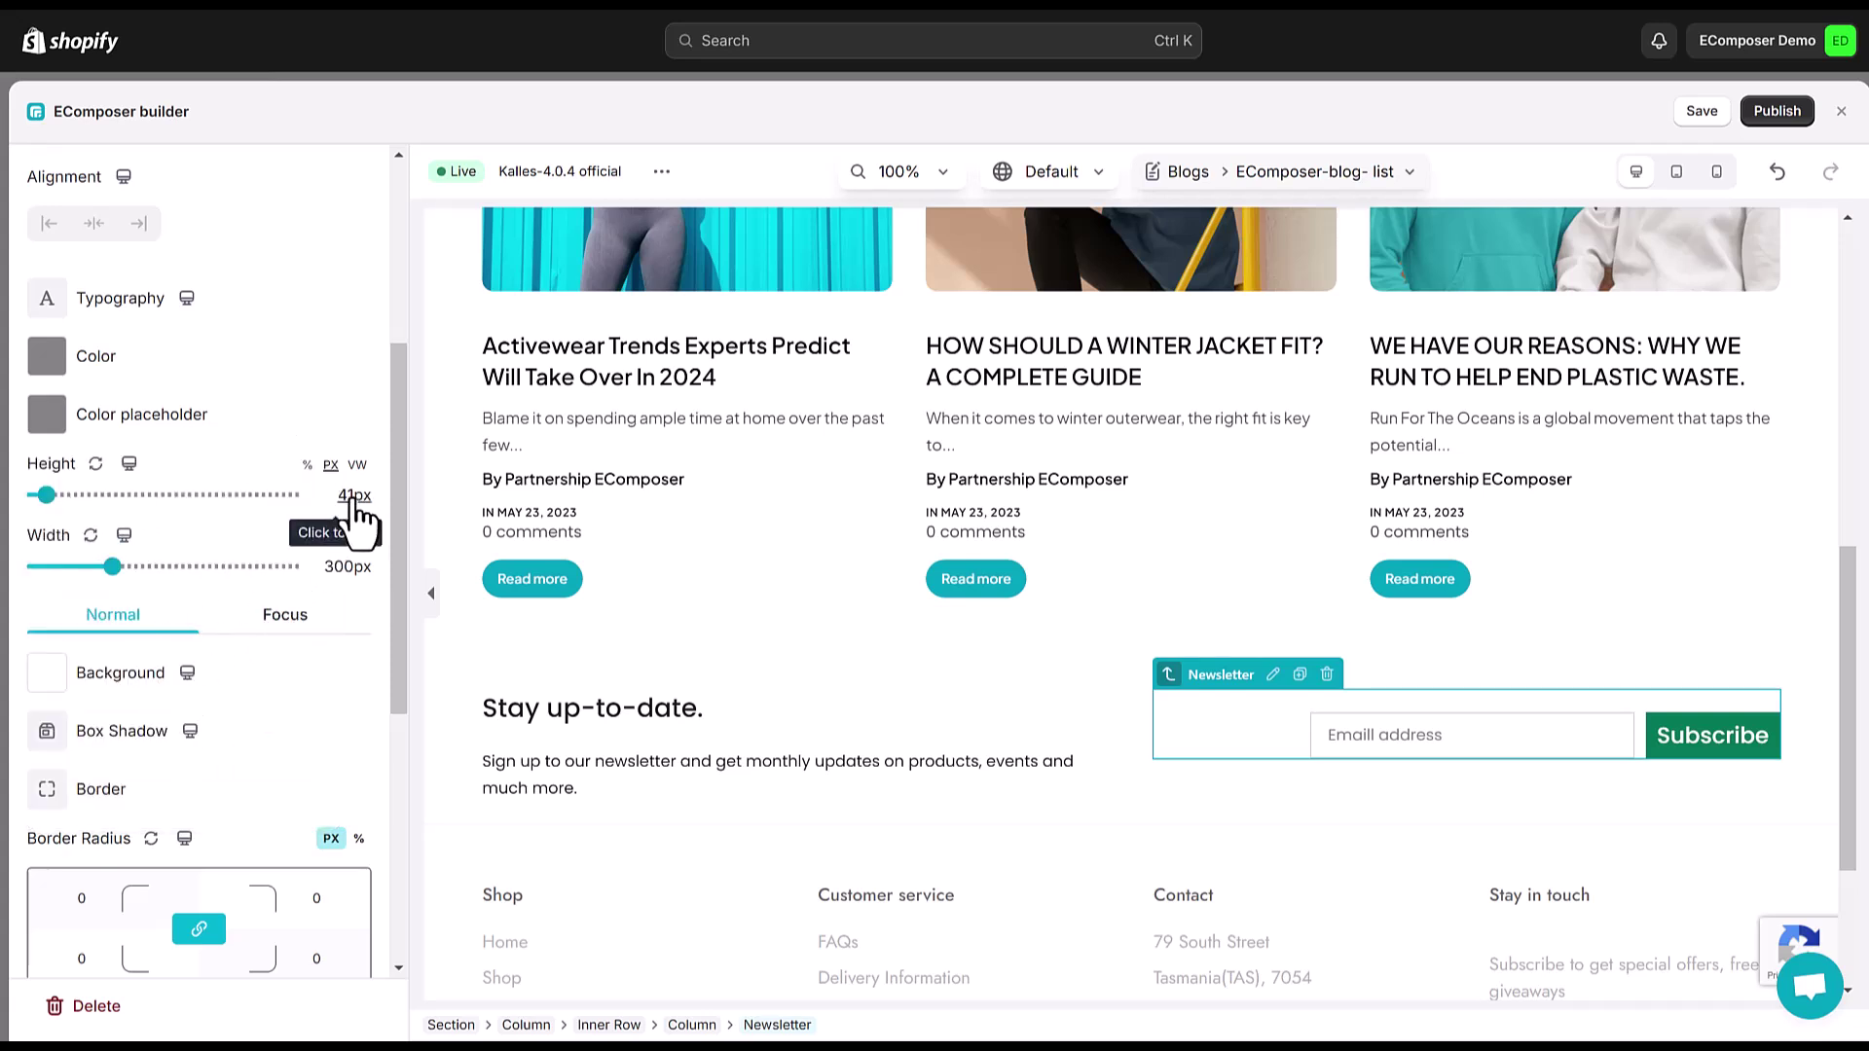
- Make the email input 100% wide, 40 px tall, with 30 px left padding
left_click(305, 537)
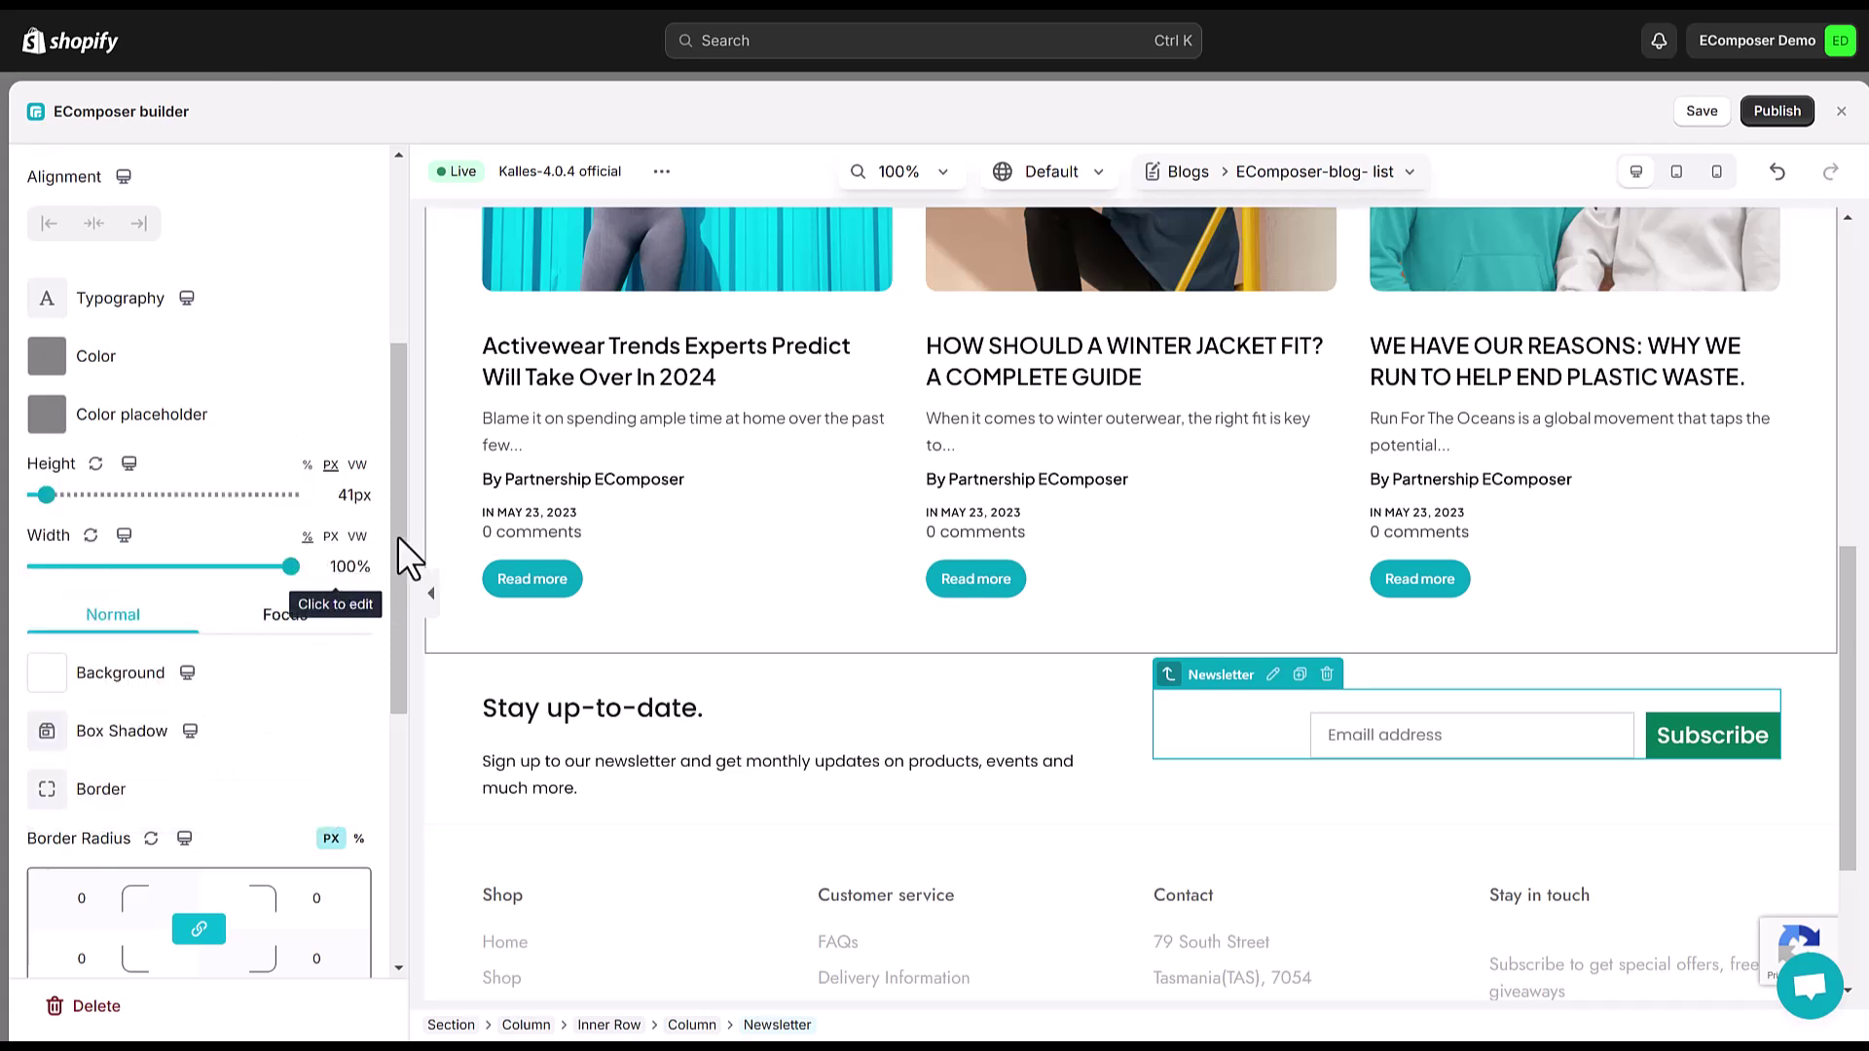
left_click(354, 498)
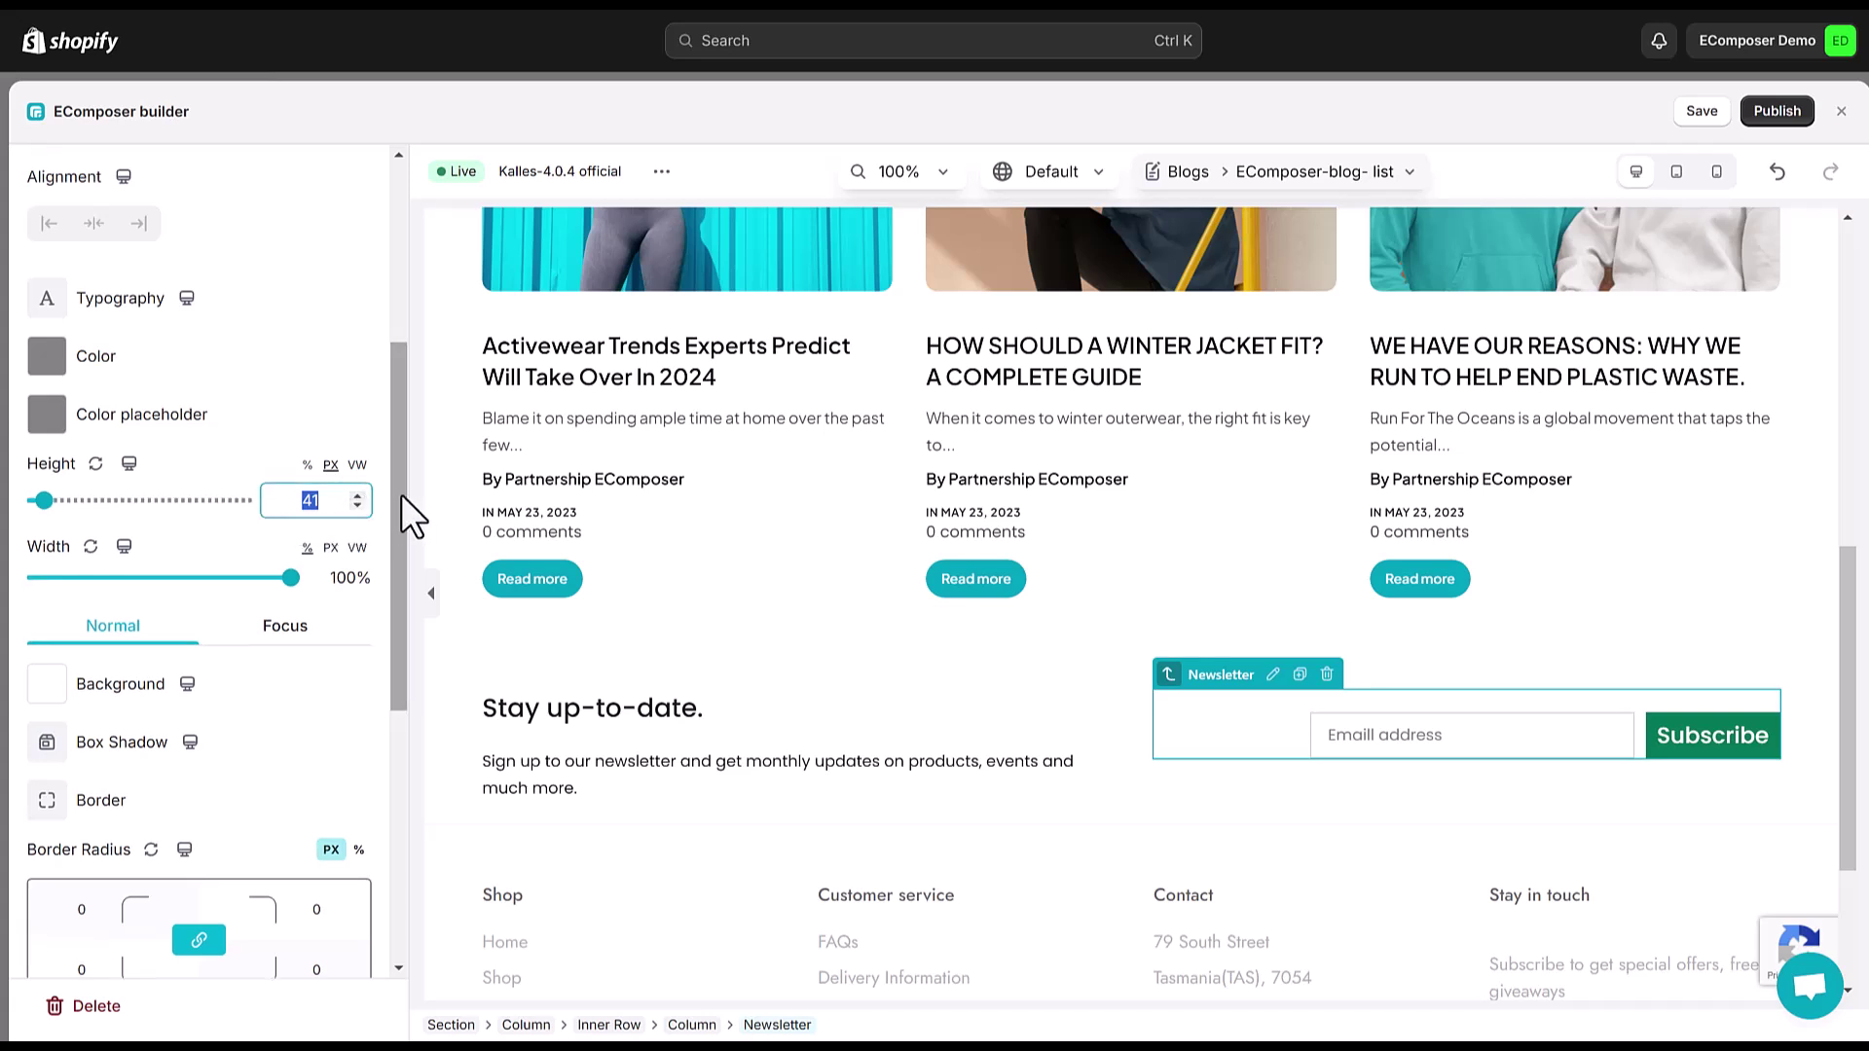
type("40")
key("Return")
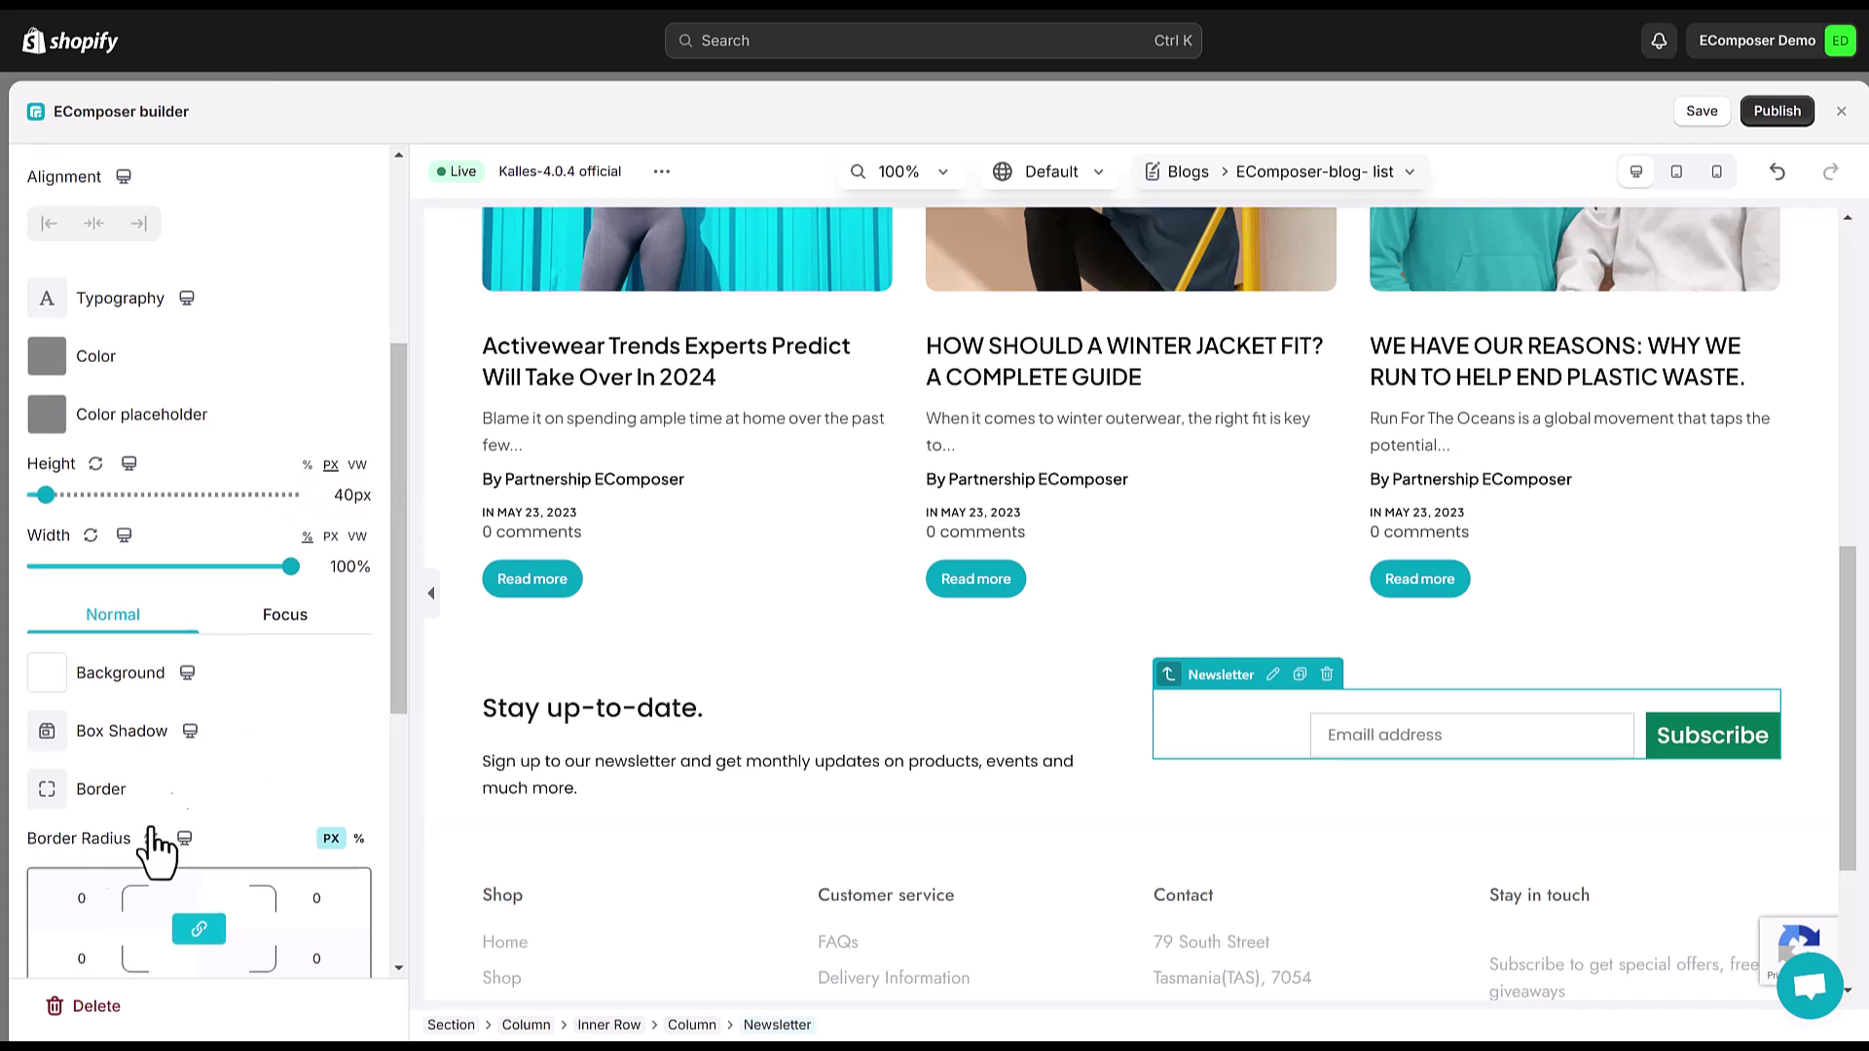
scroll(197, 793, "down", 4)
scroll(202, 789, "down", 1)
left_click(133, 790)
type("30")
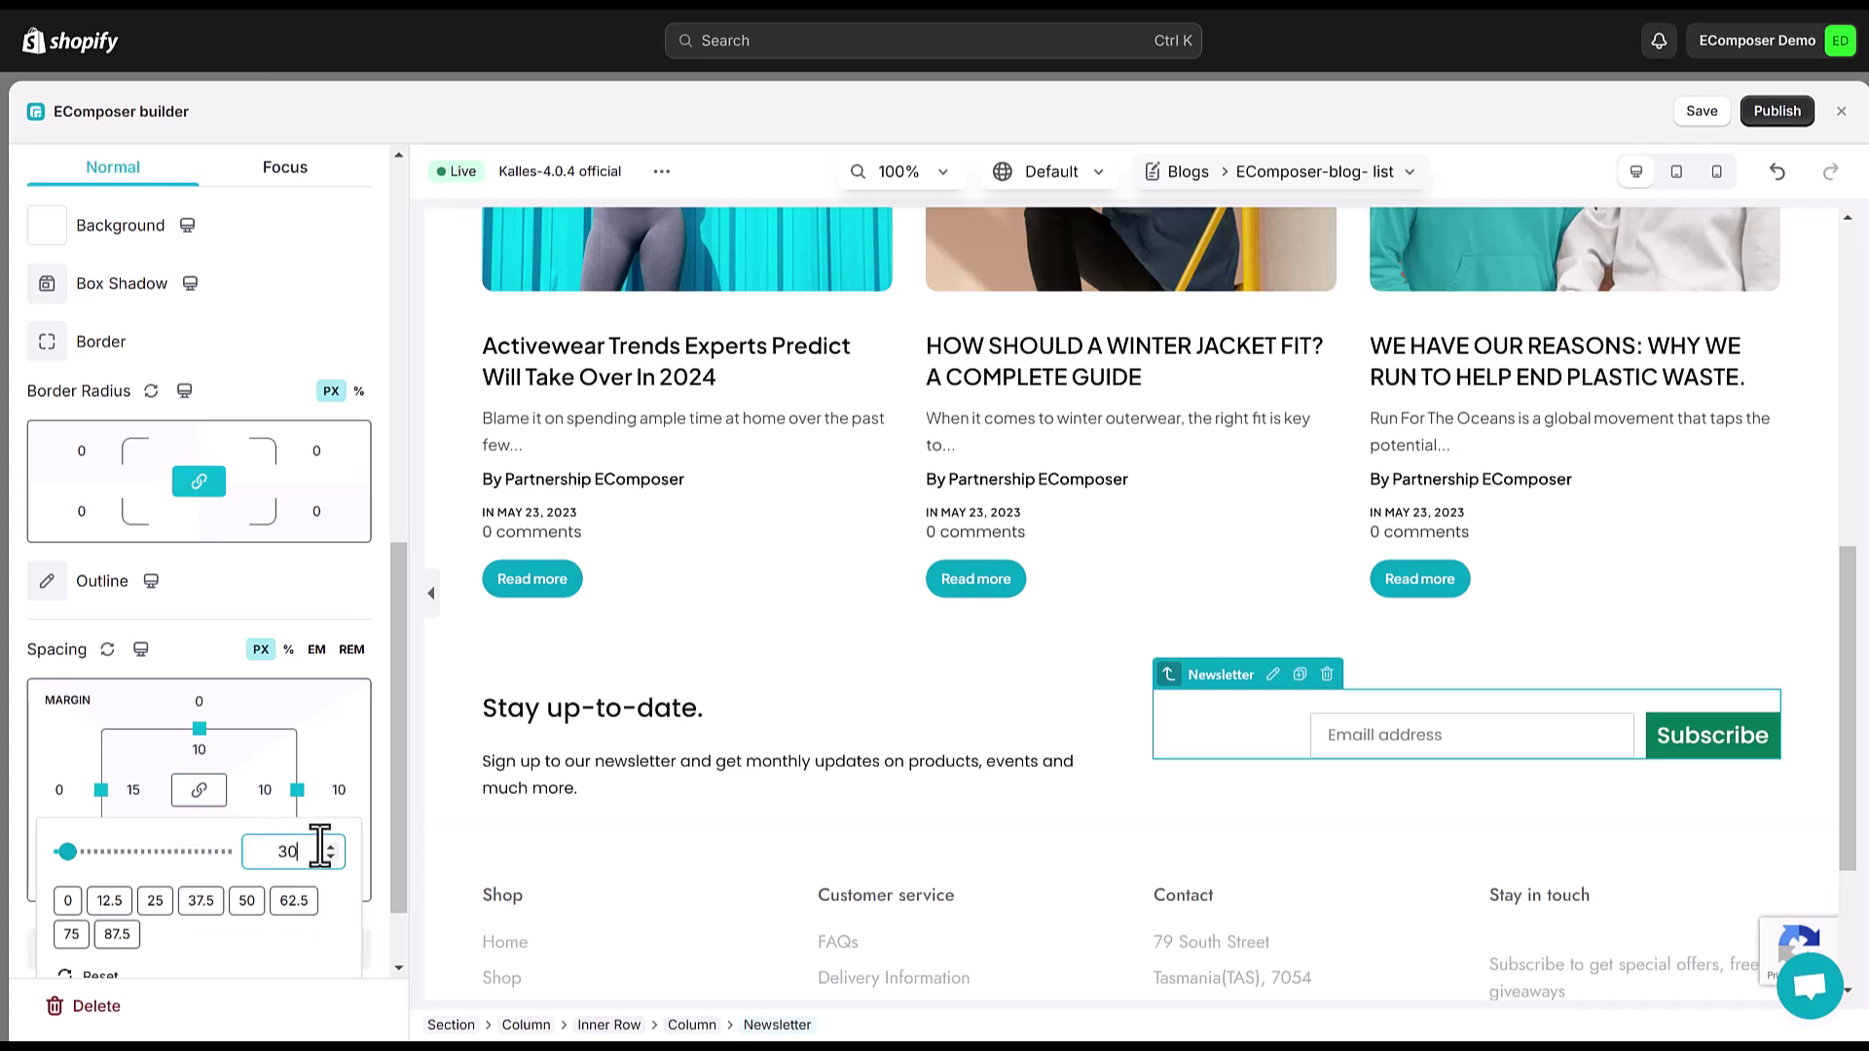
key("Return")
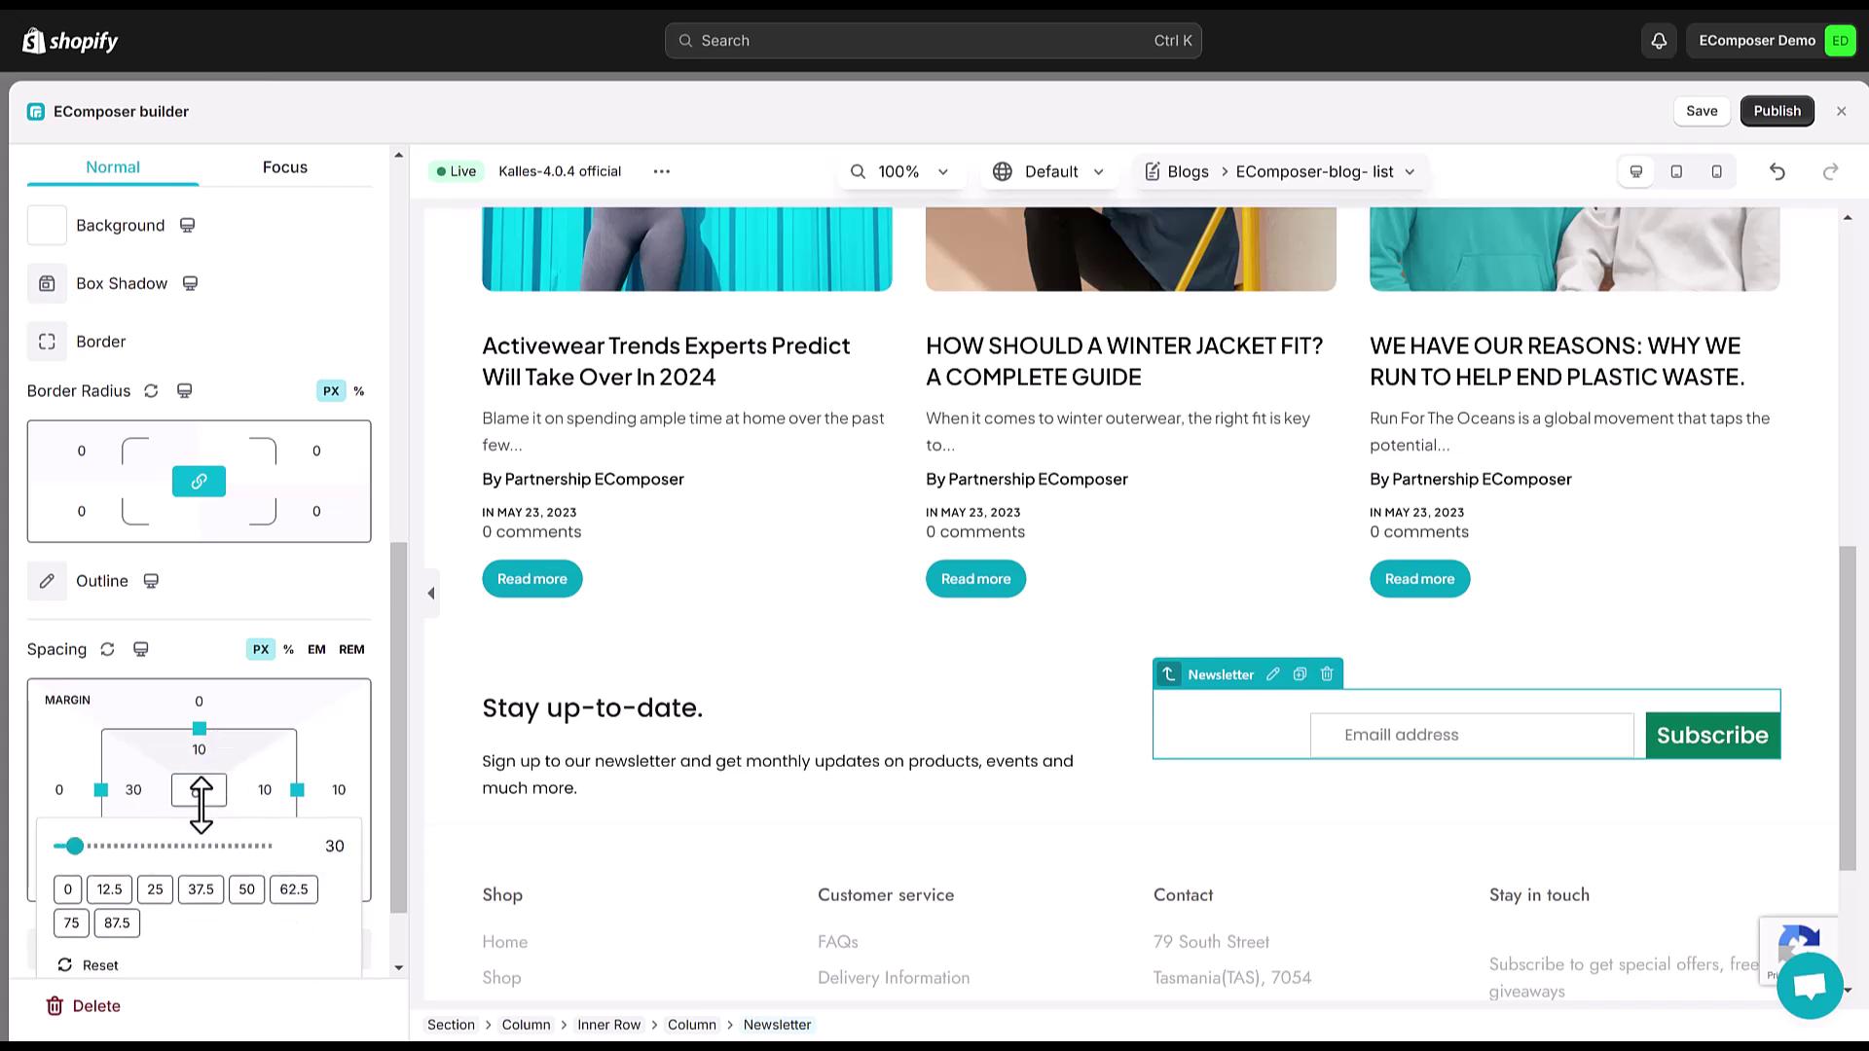
scroll(166, 854, "down", 1)
- Set the Subscribe button's custom typography size to 12
left_click(50, 877)
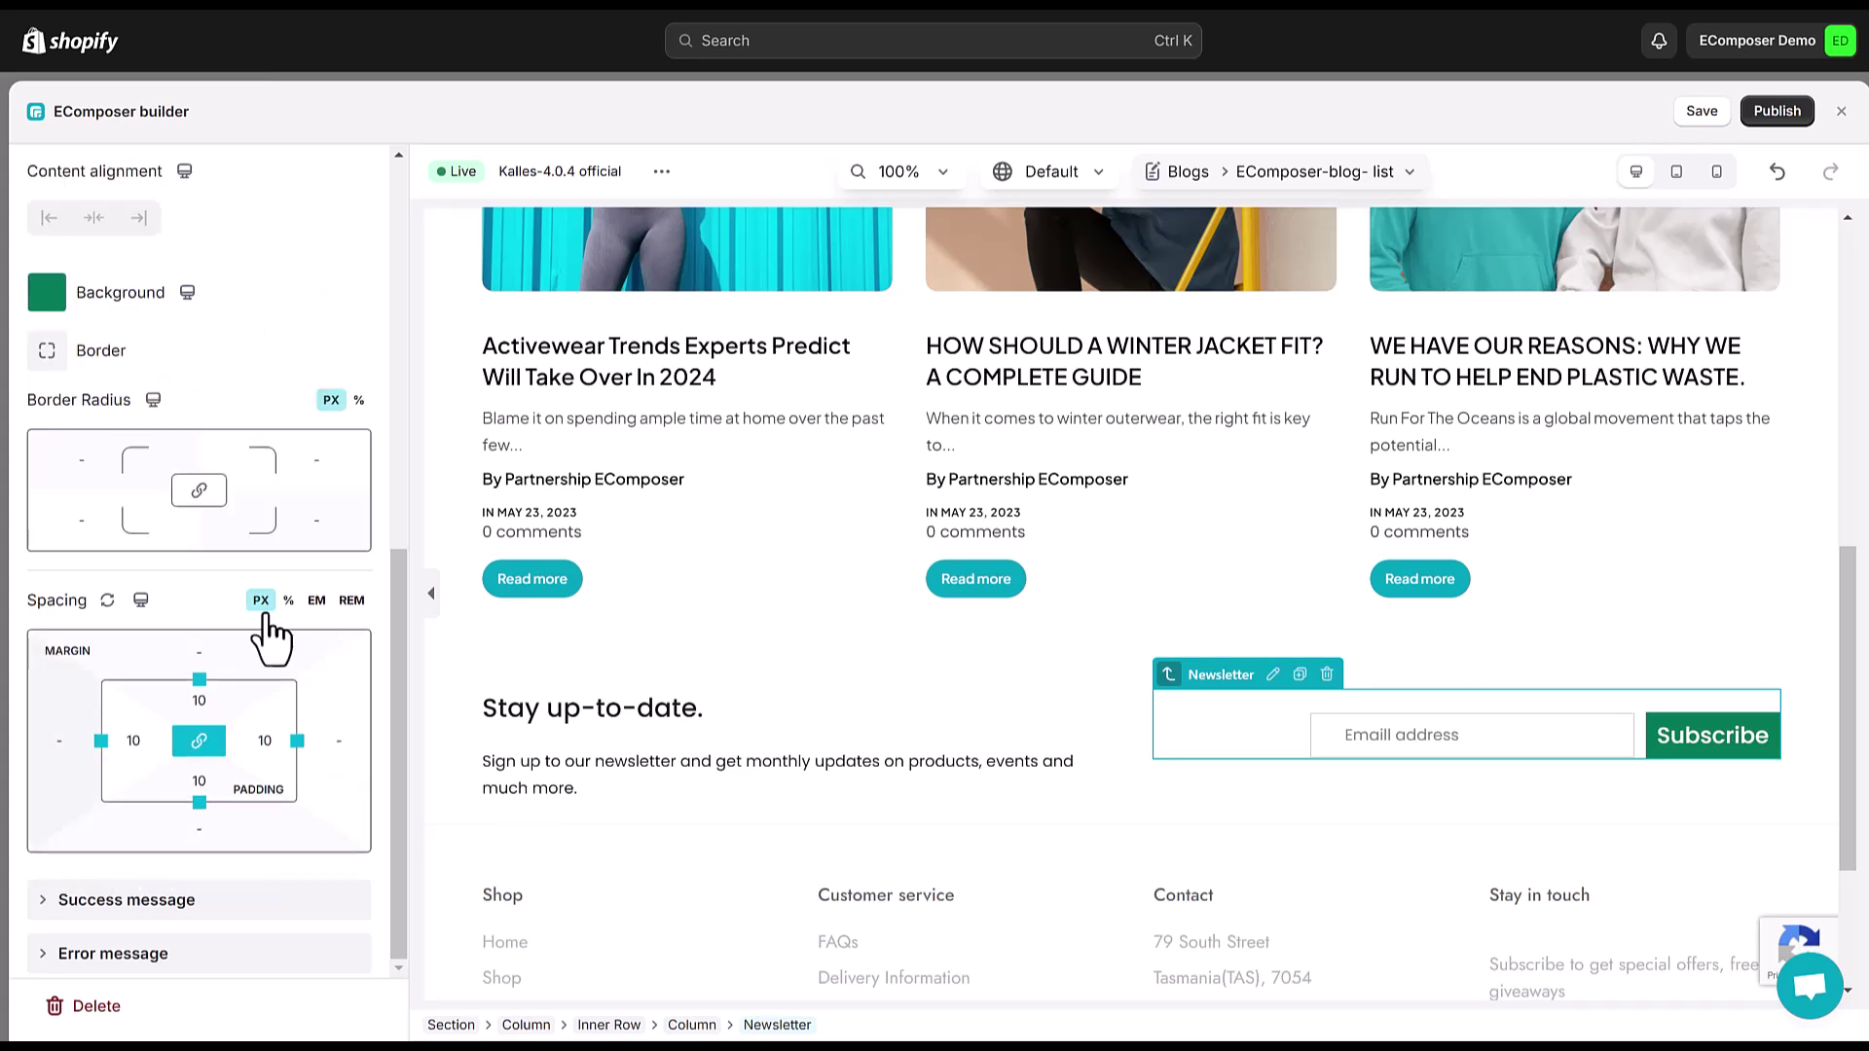
scroll(197, 585, "up", 2)
scroll(196, 584, "up", 2)
scroll(218, 467, "up", 1)
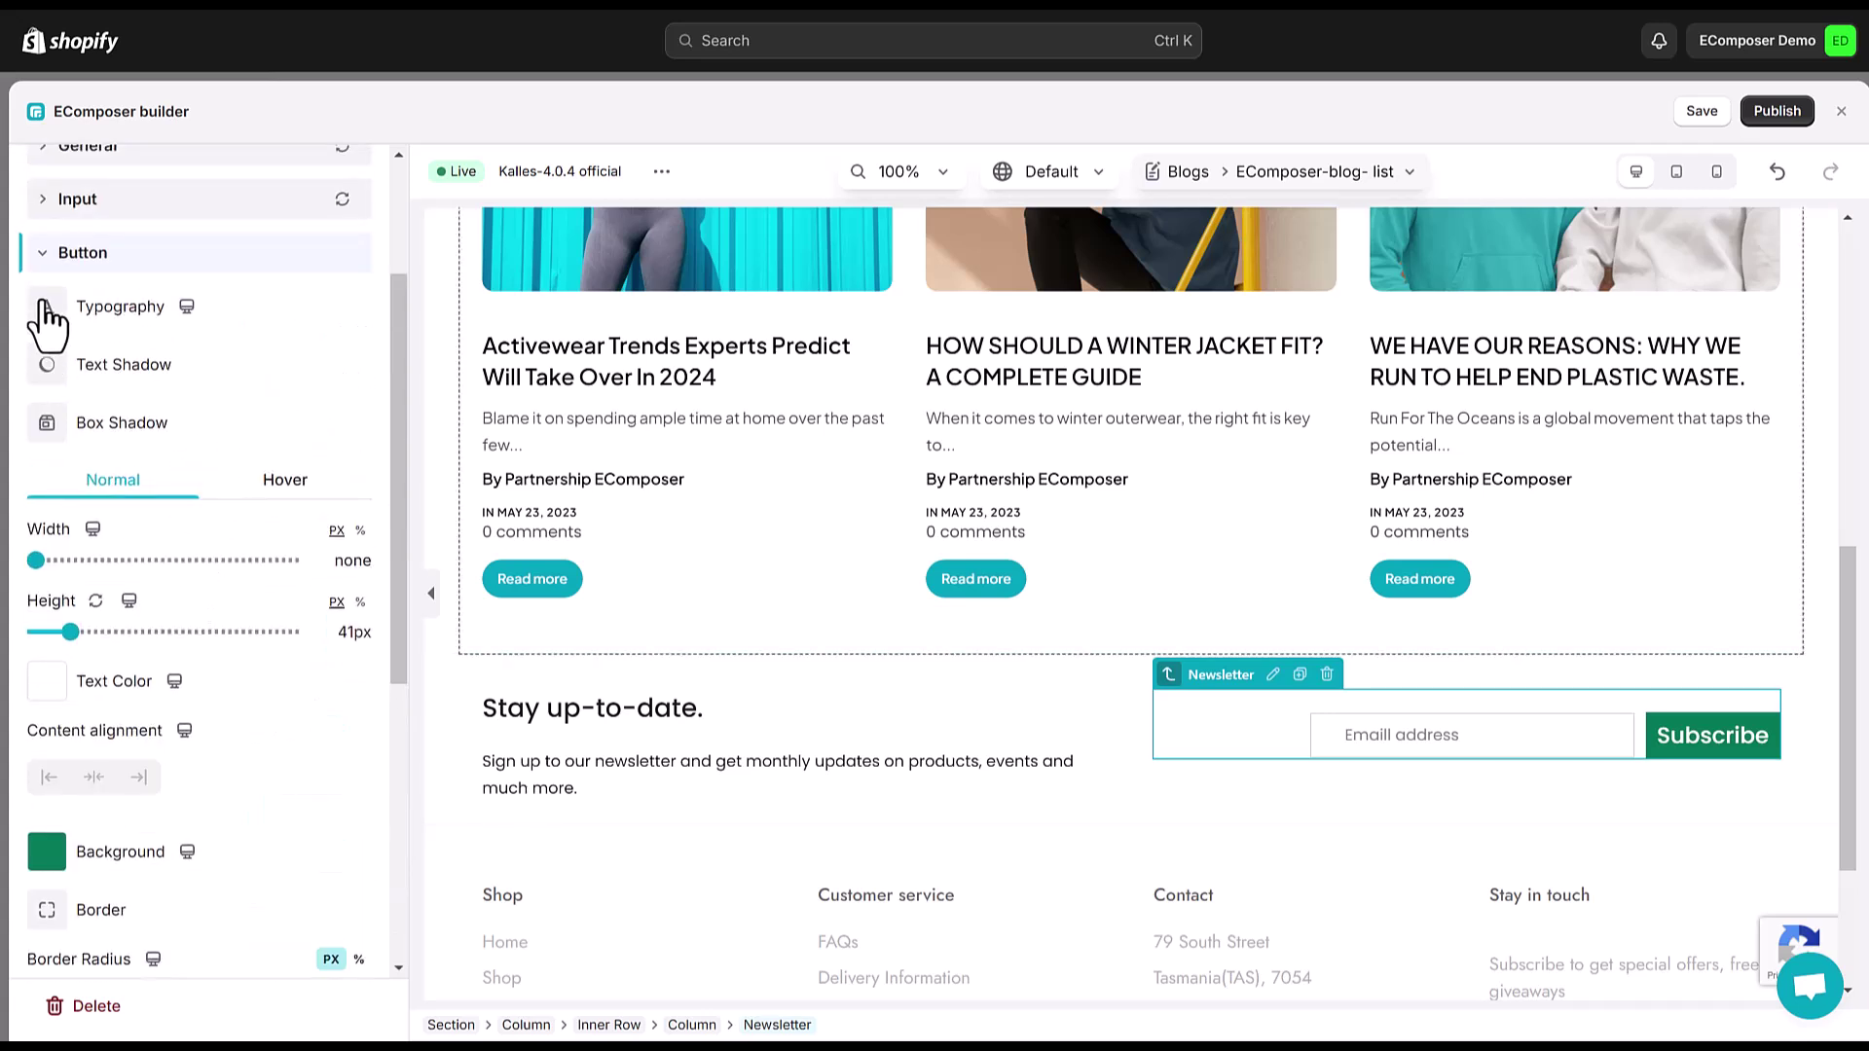
left_click(48, 309)
left_click(243, 428)
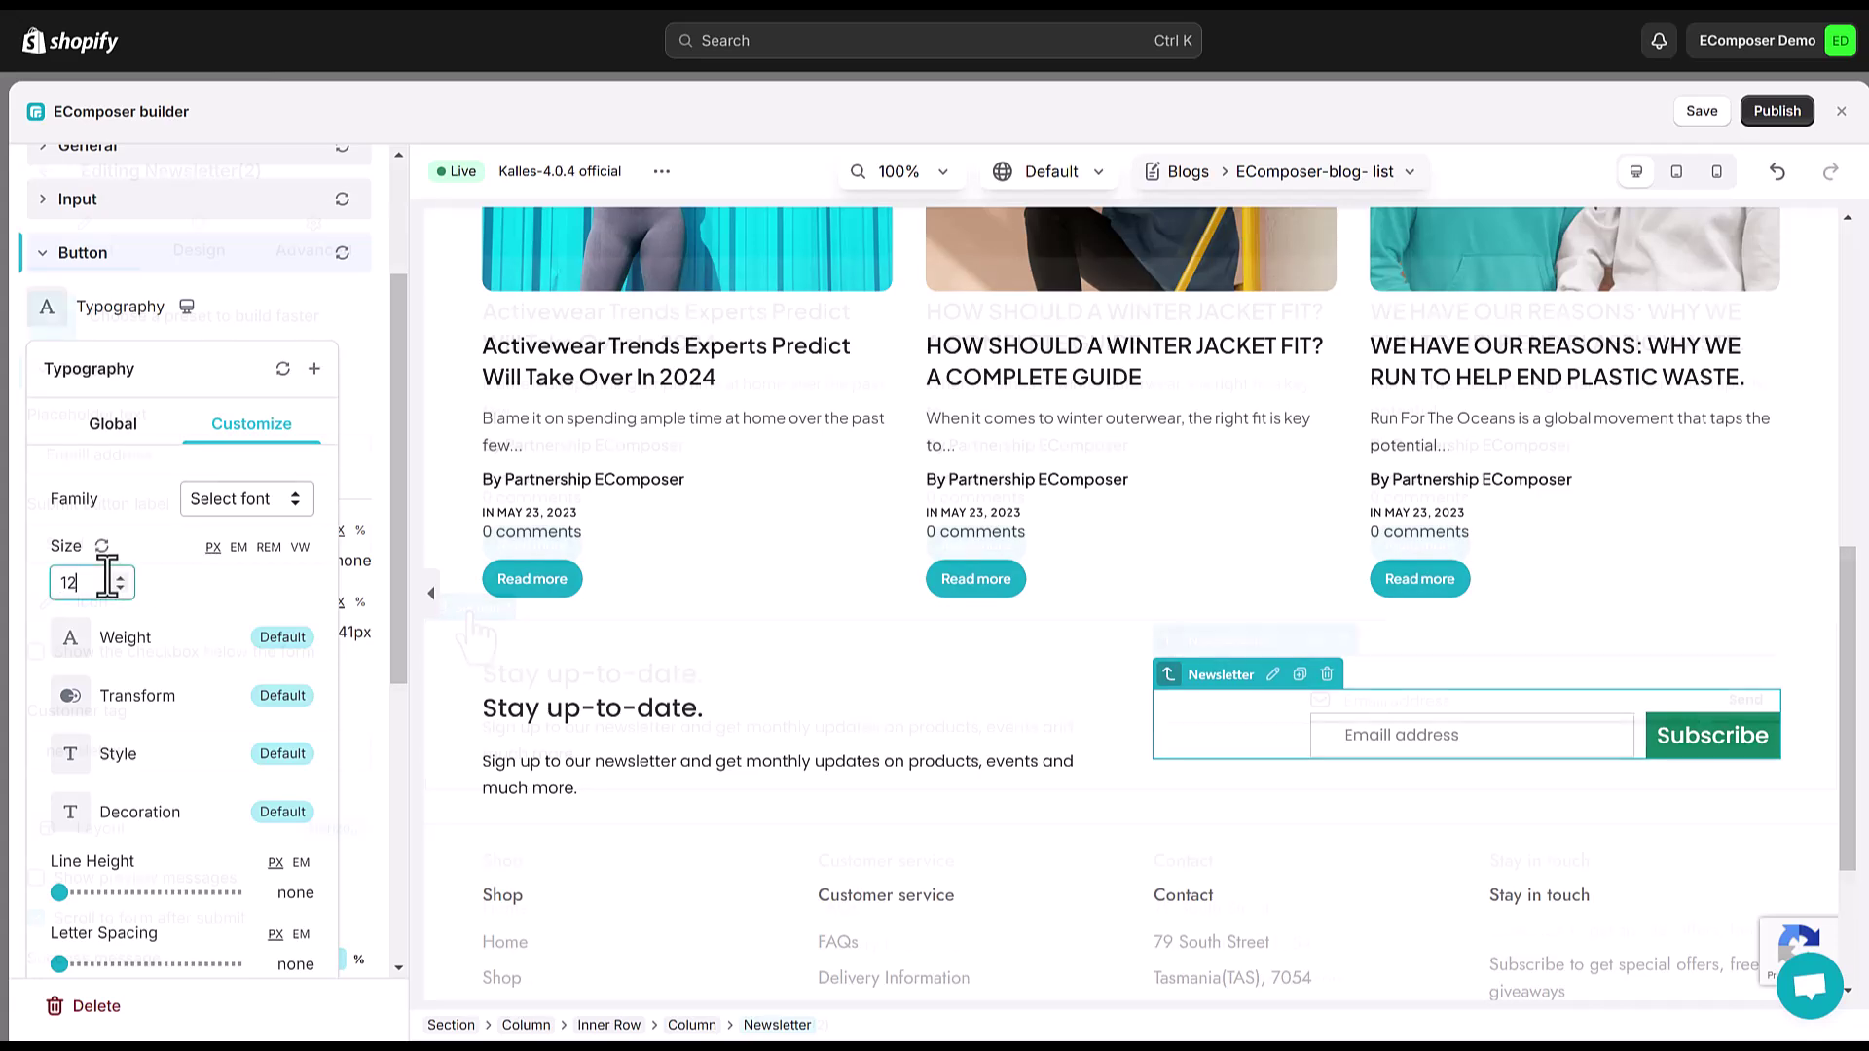
key("ctrl+z")
left_click(313, 242)
- Set Section 3's padding to 45 px top and 55 px bottom
left_click(211, 447)
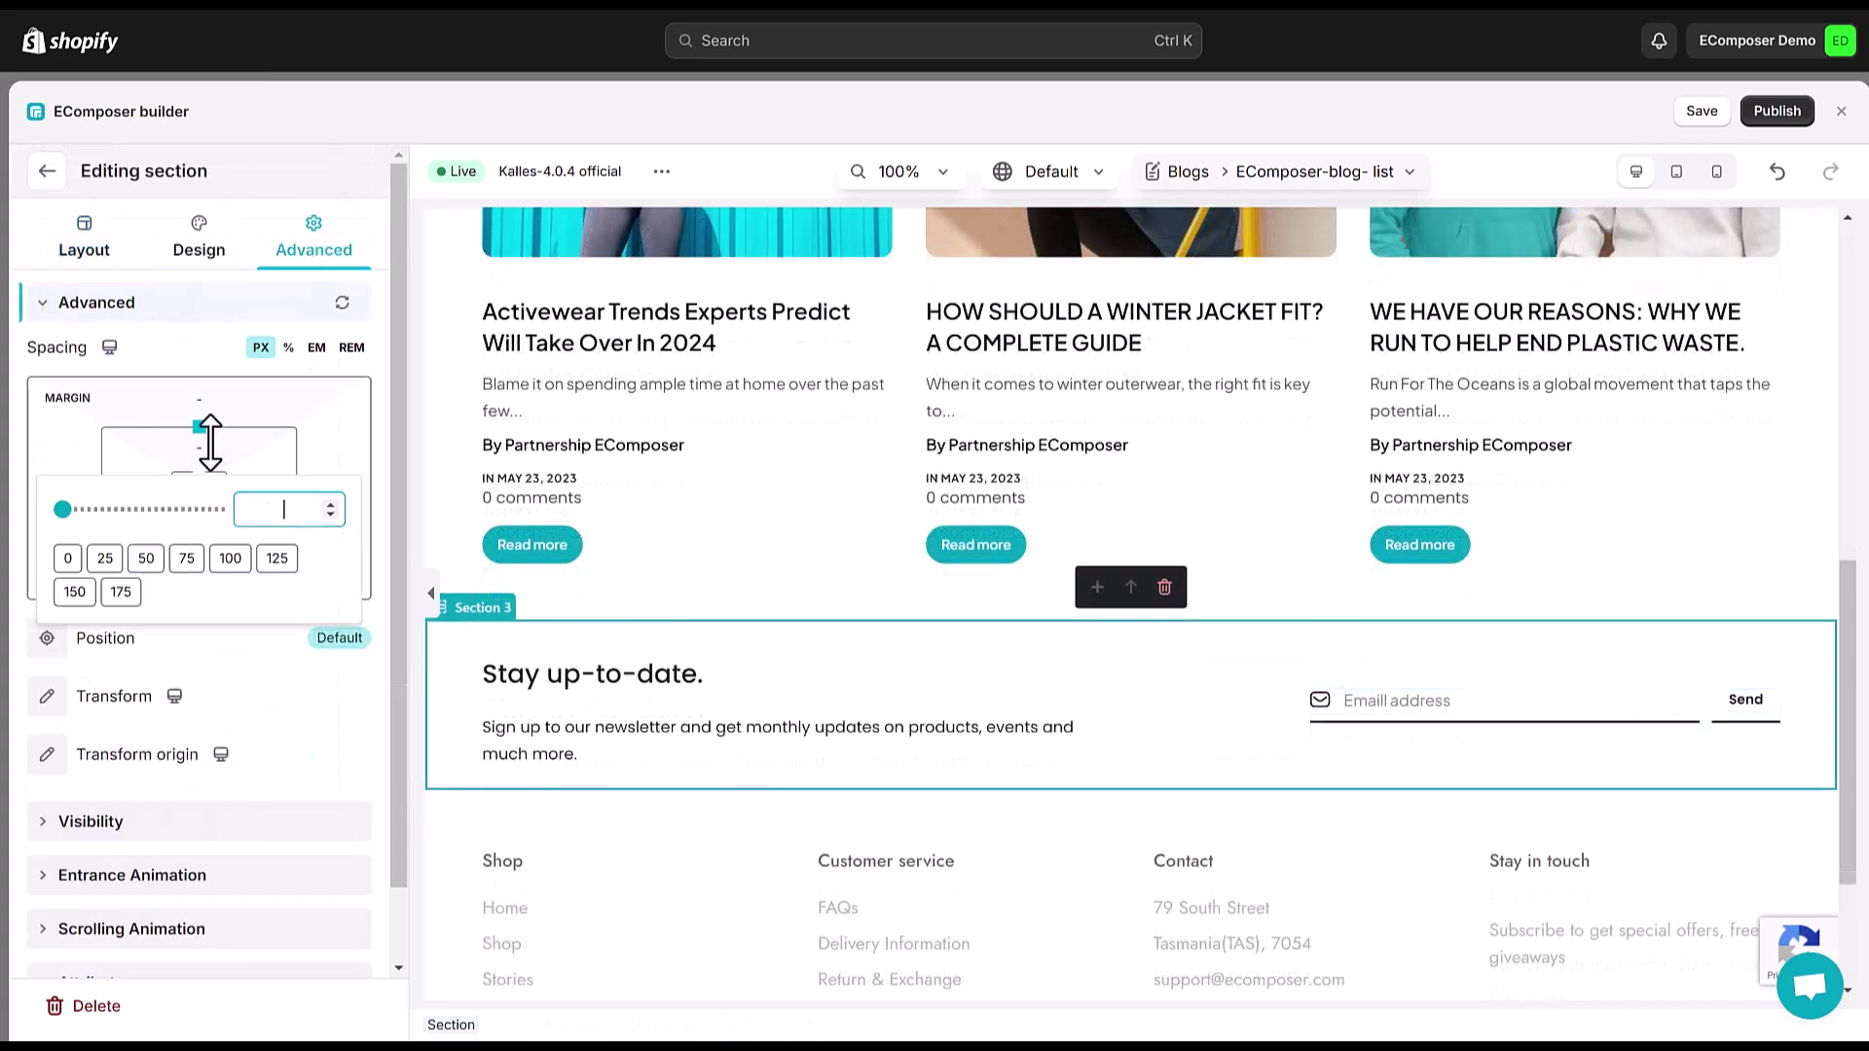
type("45")
key("Return")
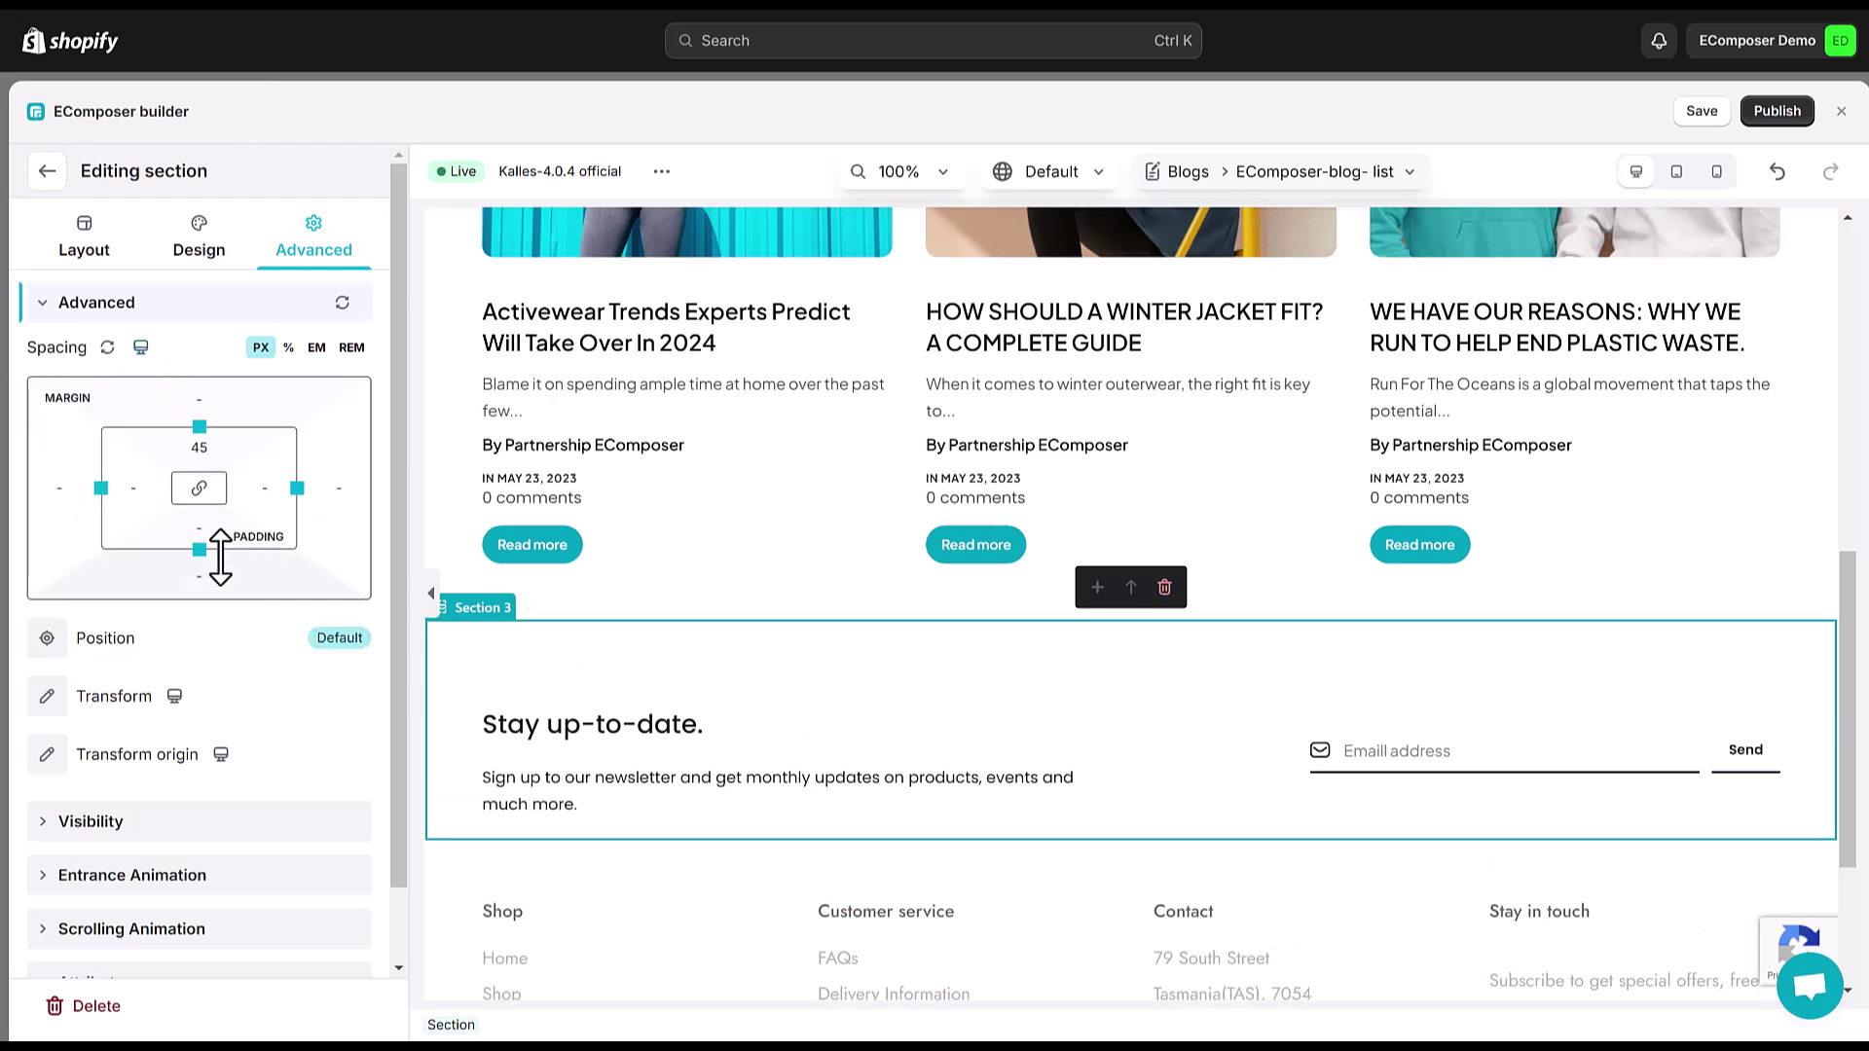
left_click(199, 547)
key("Return")
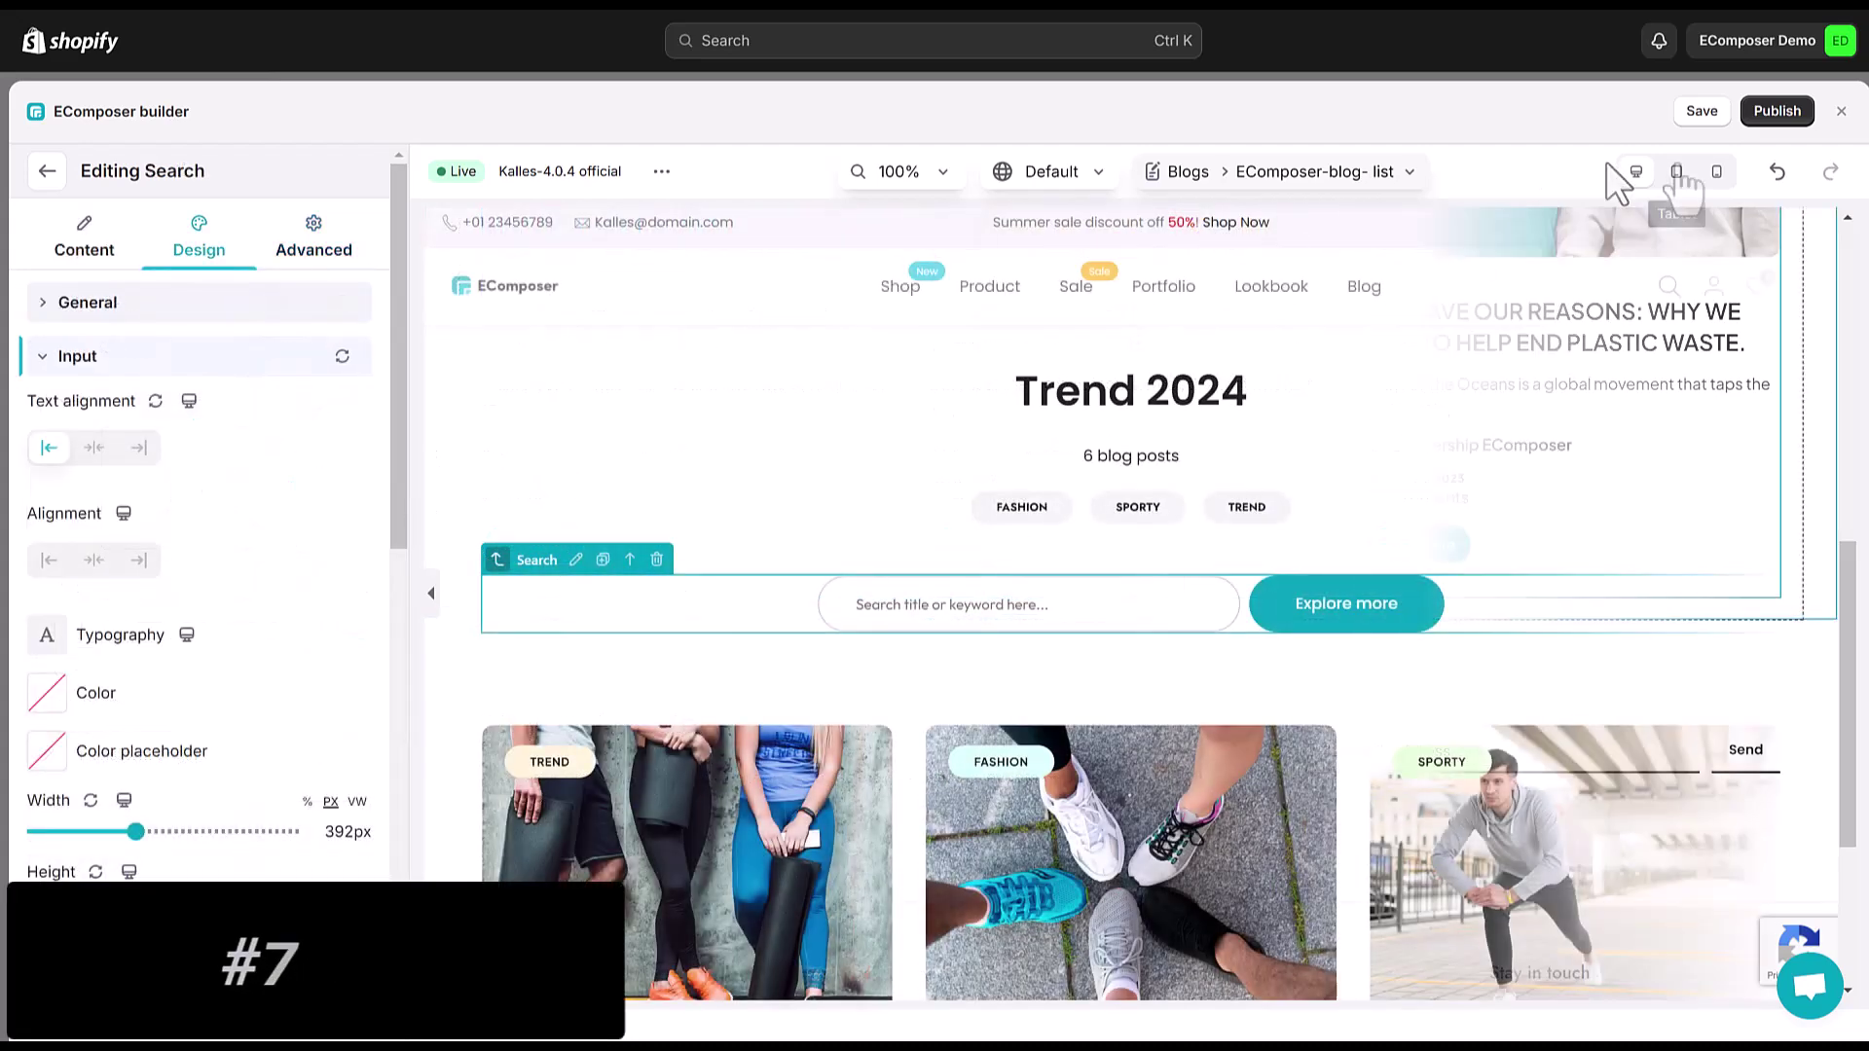
- In tablet view, give the search 0 padding and 100 px left and right margins
left_click(1677, 173)
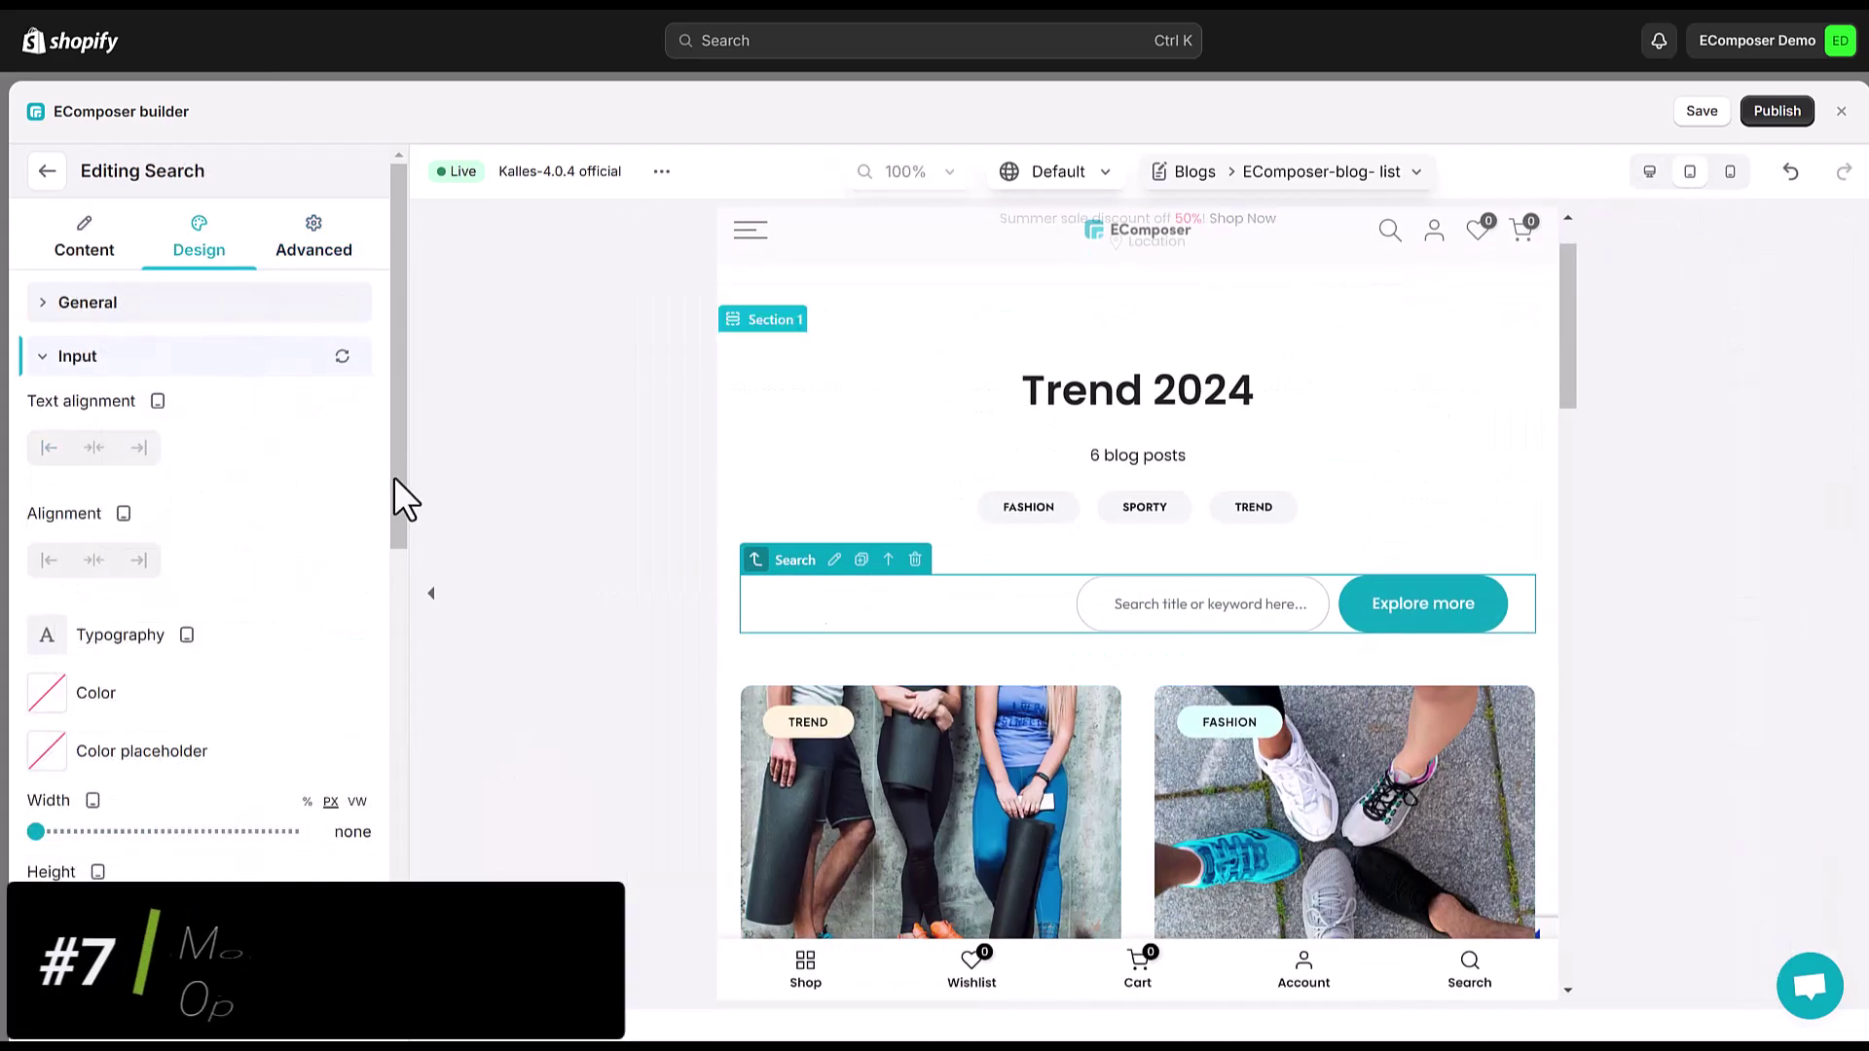
left_click(313, 233)
left_click(132, 488)
left_click(68, 599)
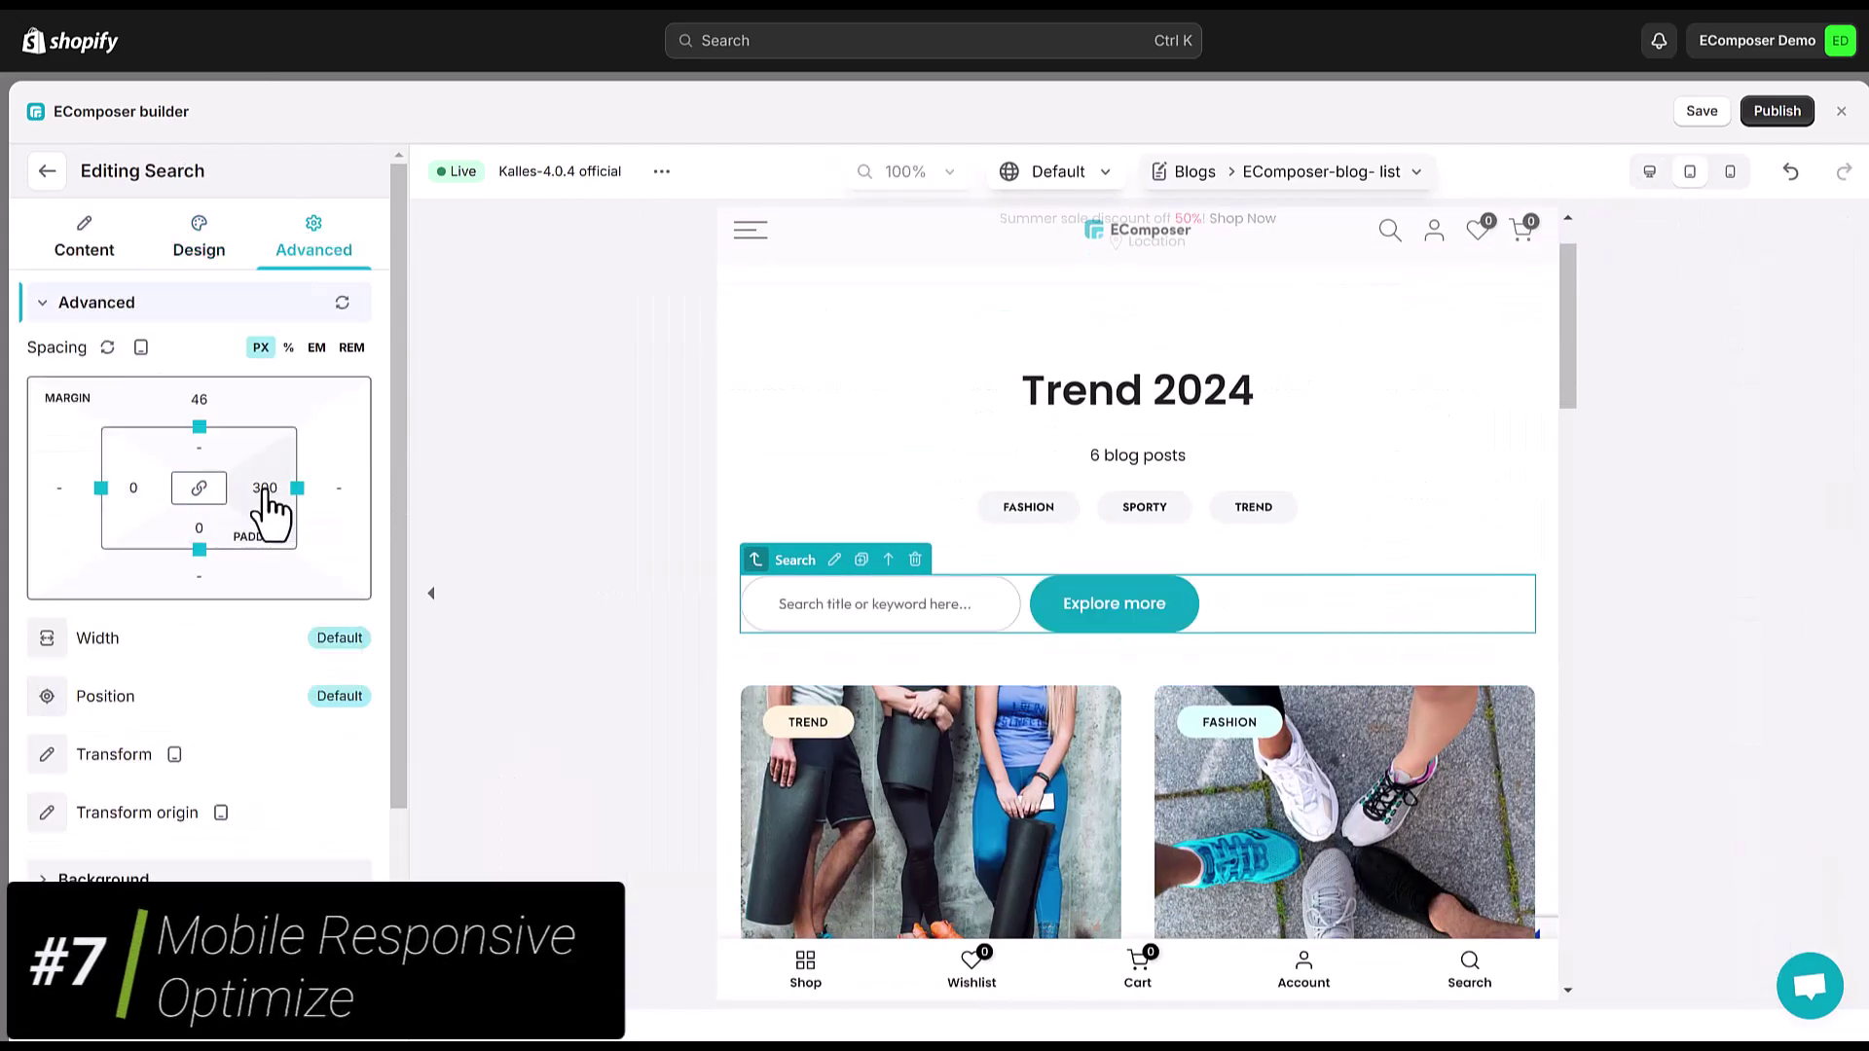
left_click(60, 487)
type("100")
left_click(341, 497)
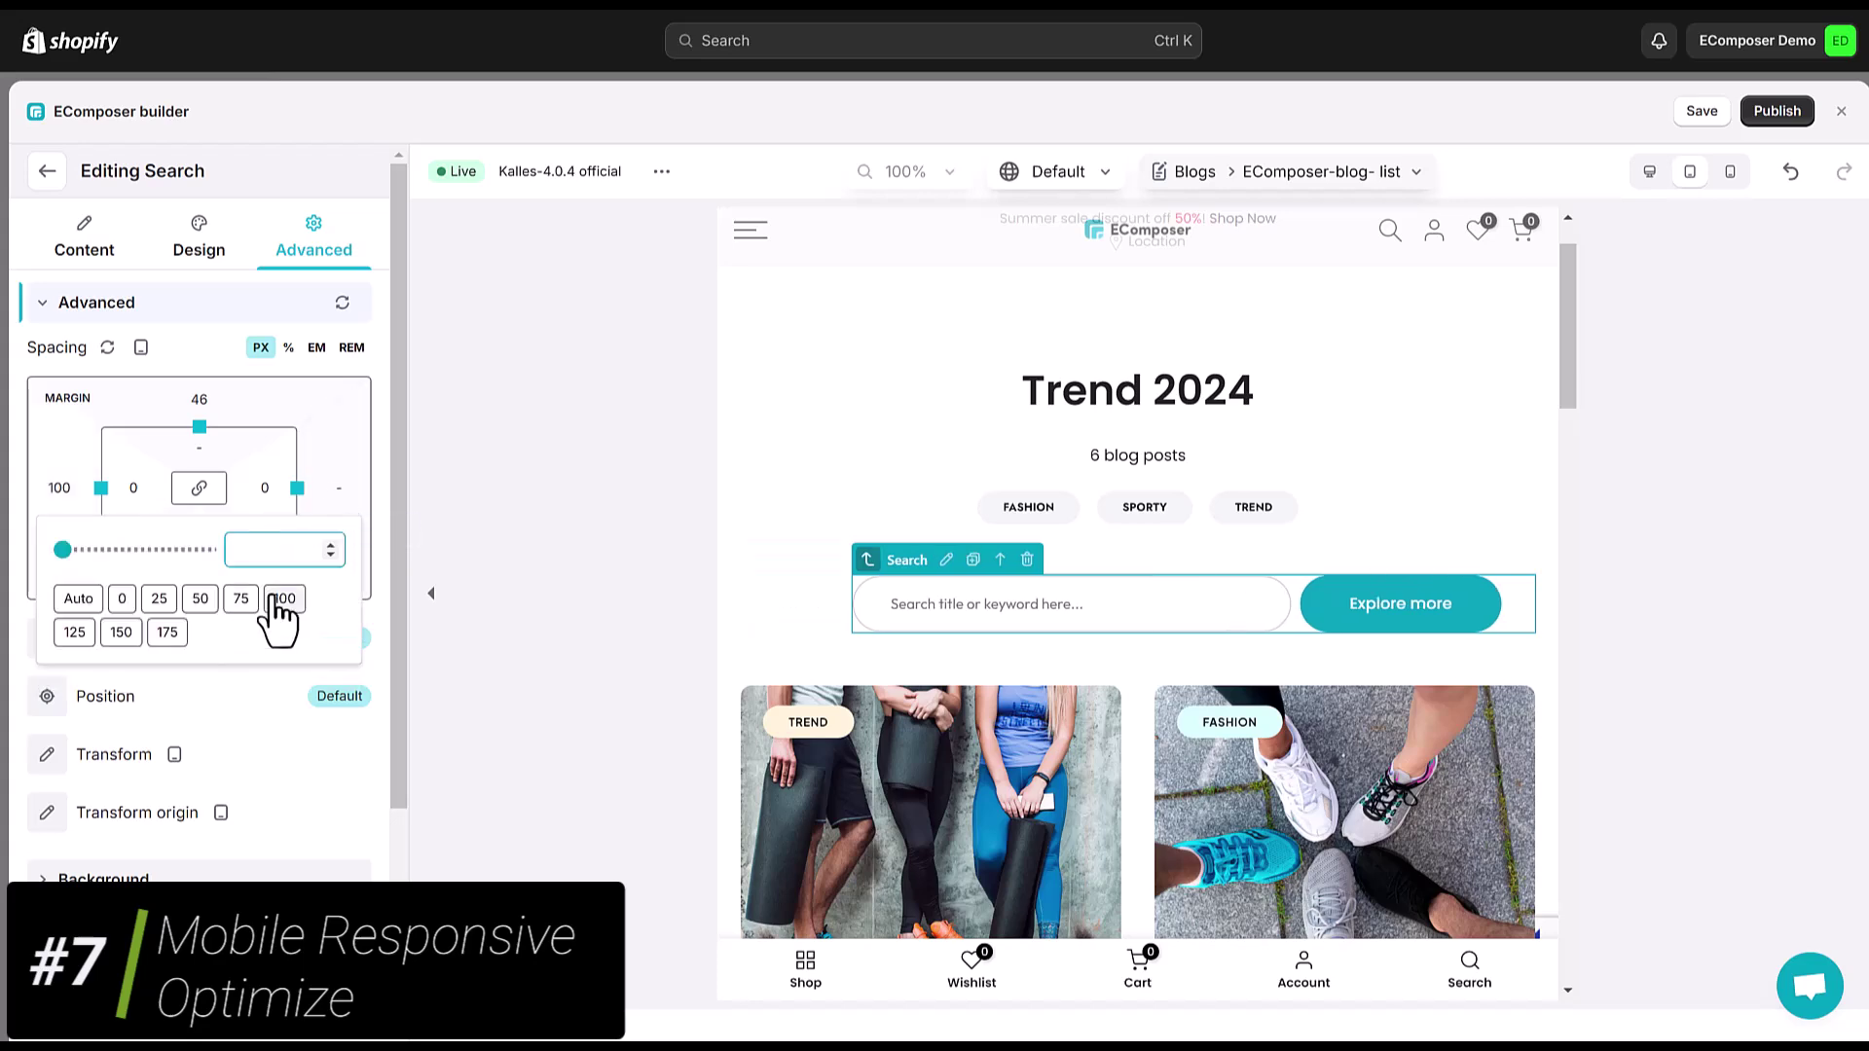
left_click(284, 587)
scroll(1024, 595, "down", 5)
scroll(1024, 594, "up", 5)
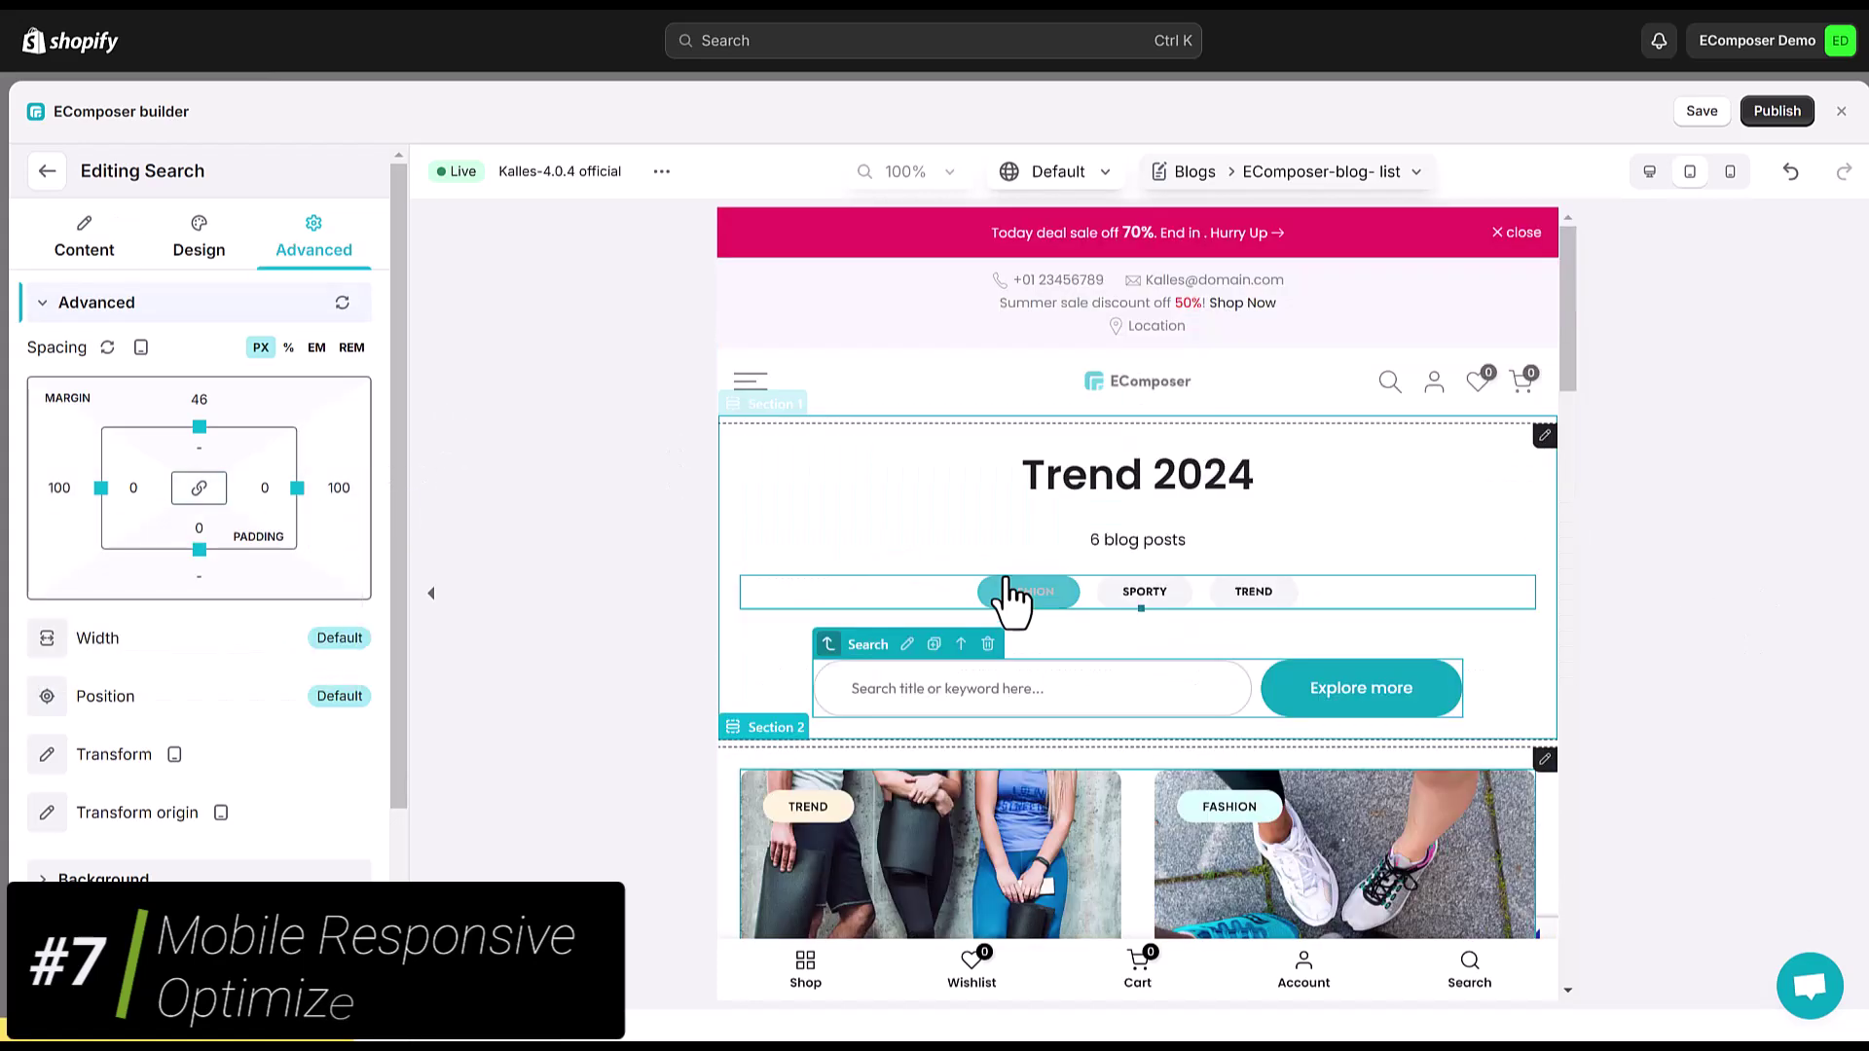
- In mobile view, set the search's left spacing to 0 and right to 10
left_click(141, 346)
left_click(240, 384)
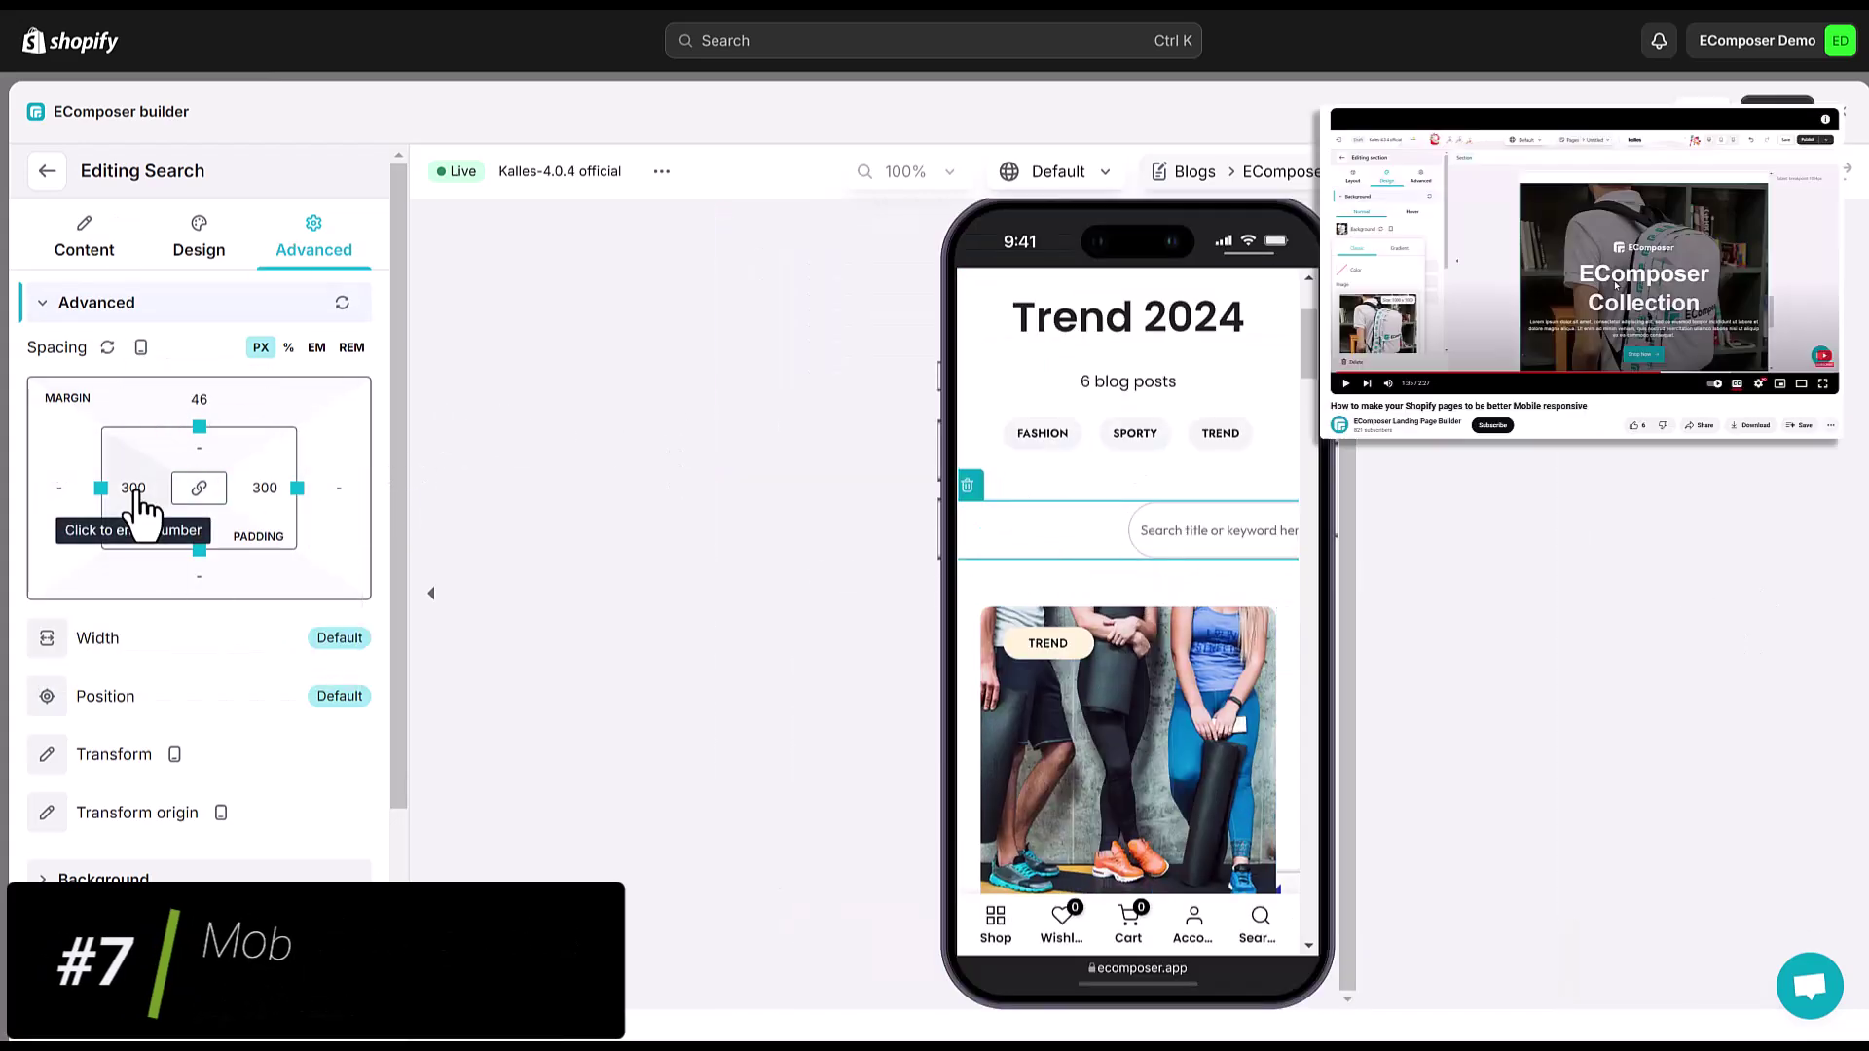
left_click(133, 489)
left_click(67, 599)
left_click(264, 488)
type("10")
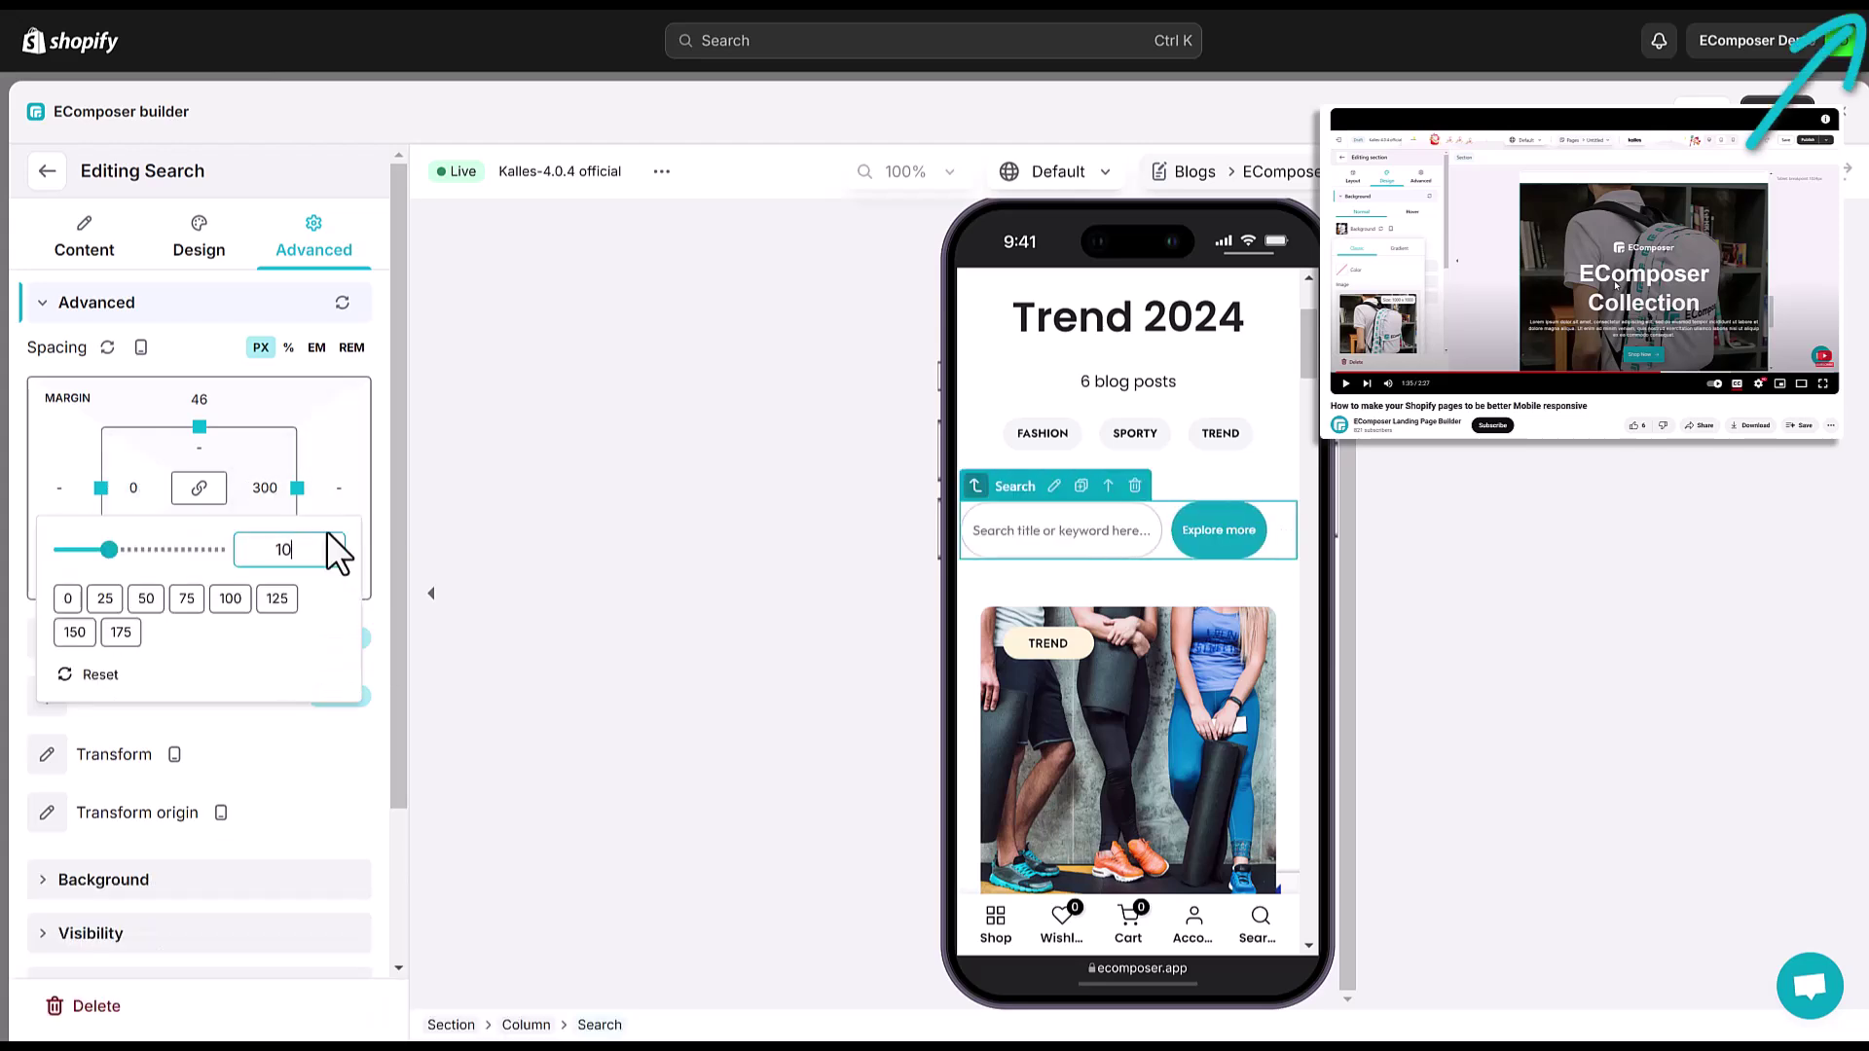
left_click(1265, 715)
scroll(1220, 733, "down", 5)
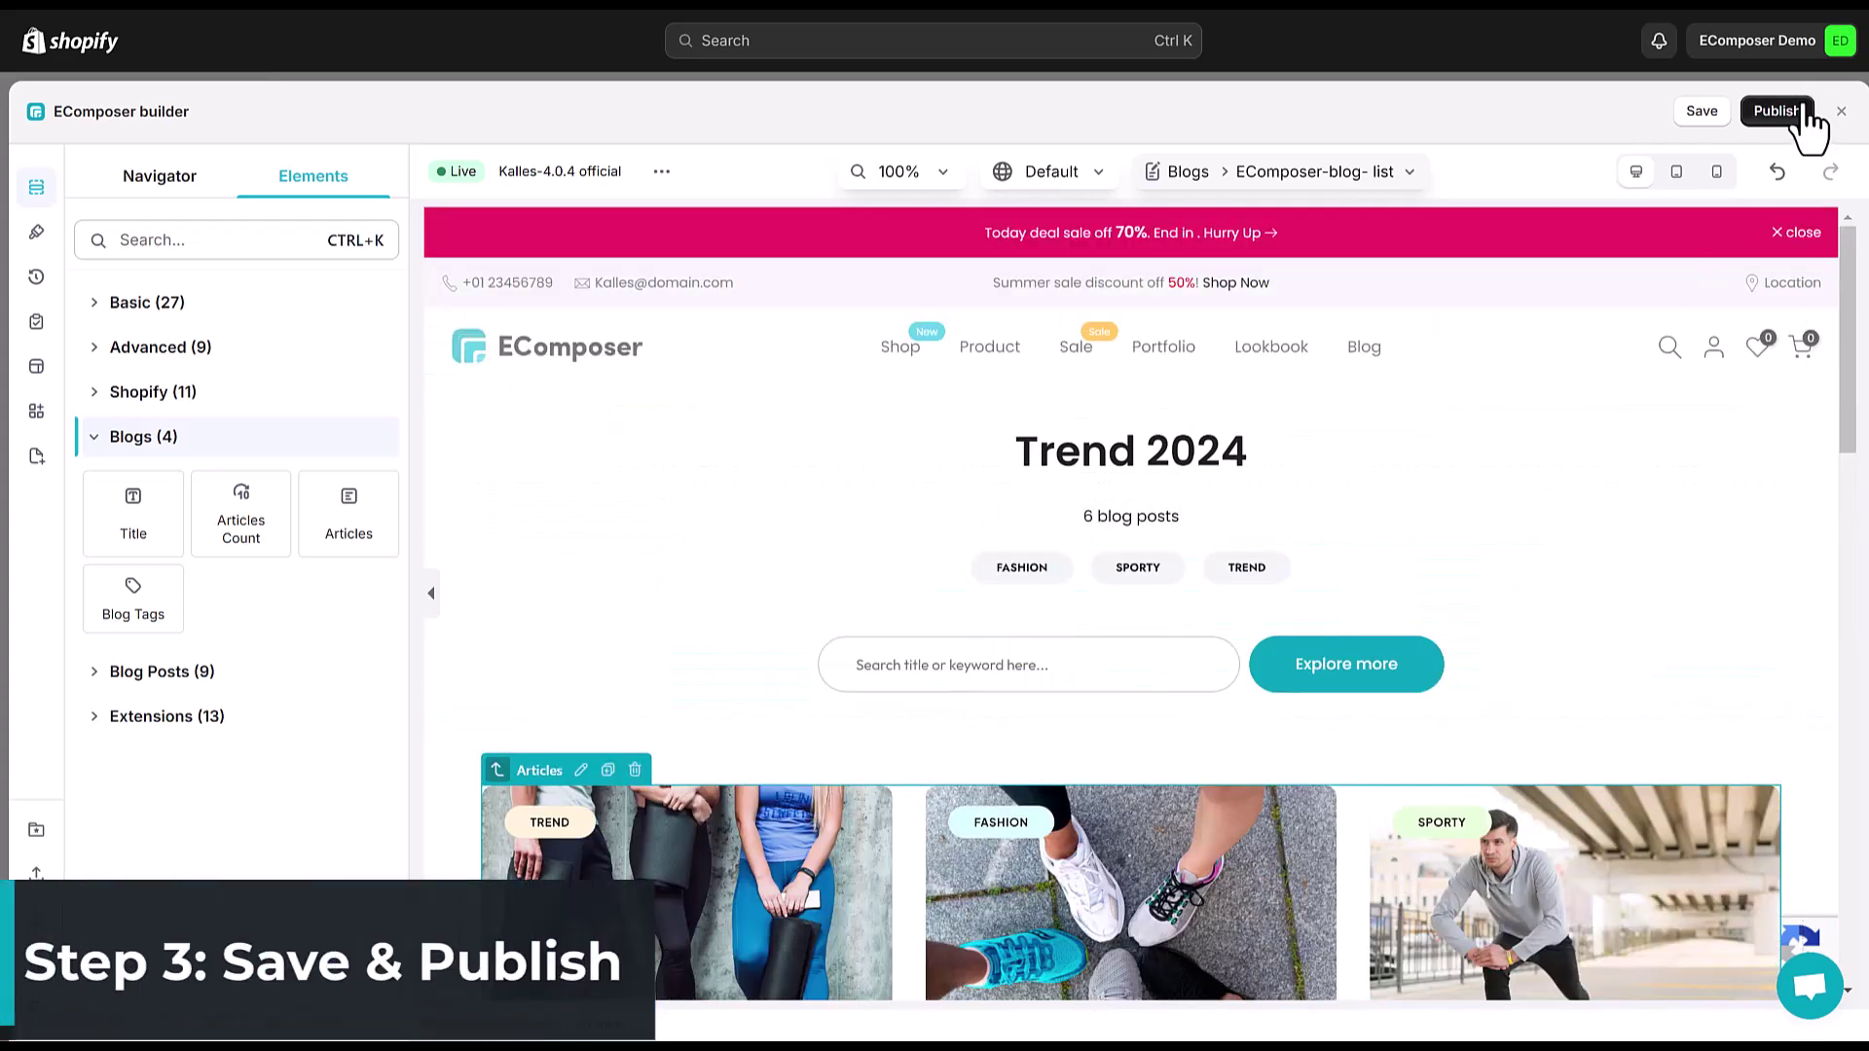
- Save and publish the blog list template for all blogs, then view the live Trend 2024 page
left_click(1782, 114)
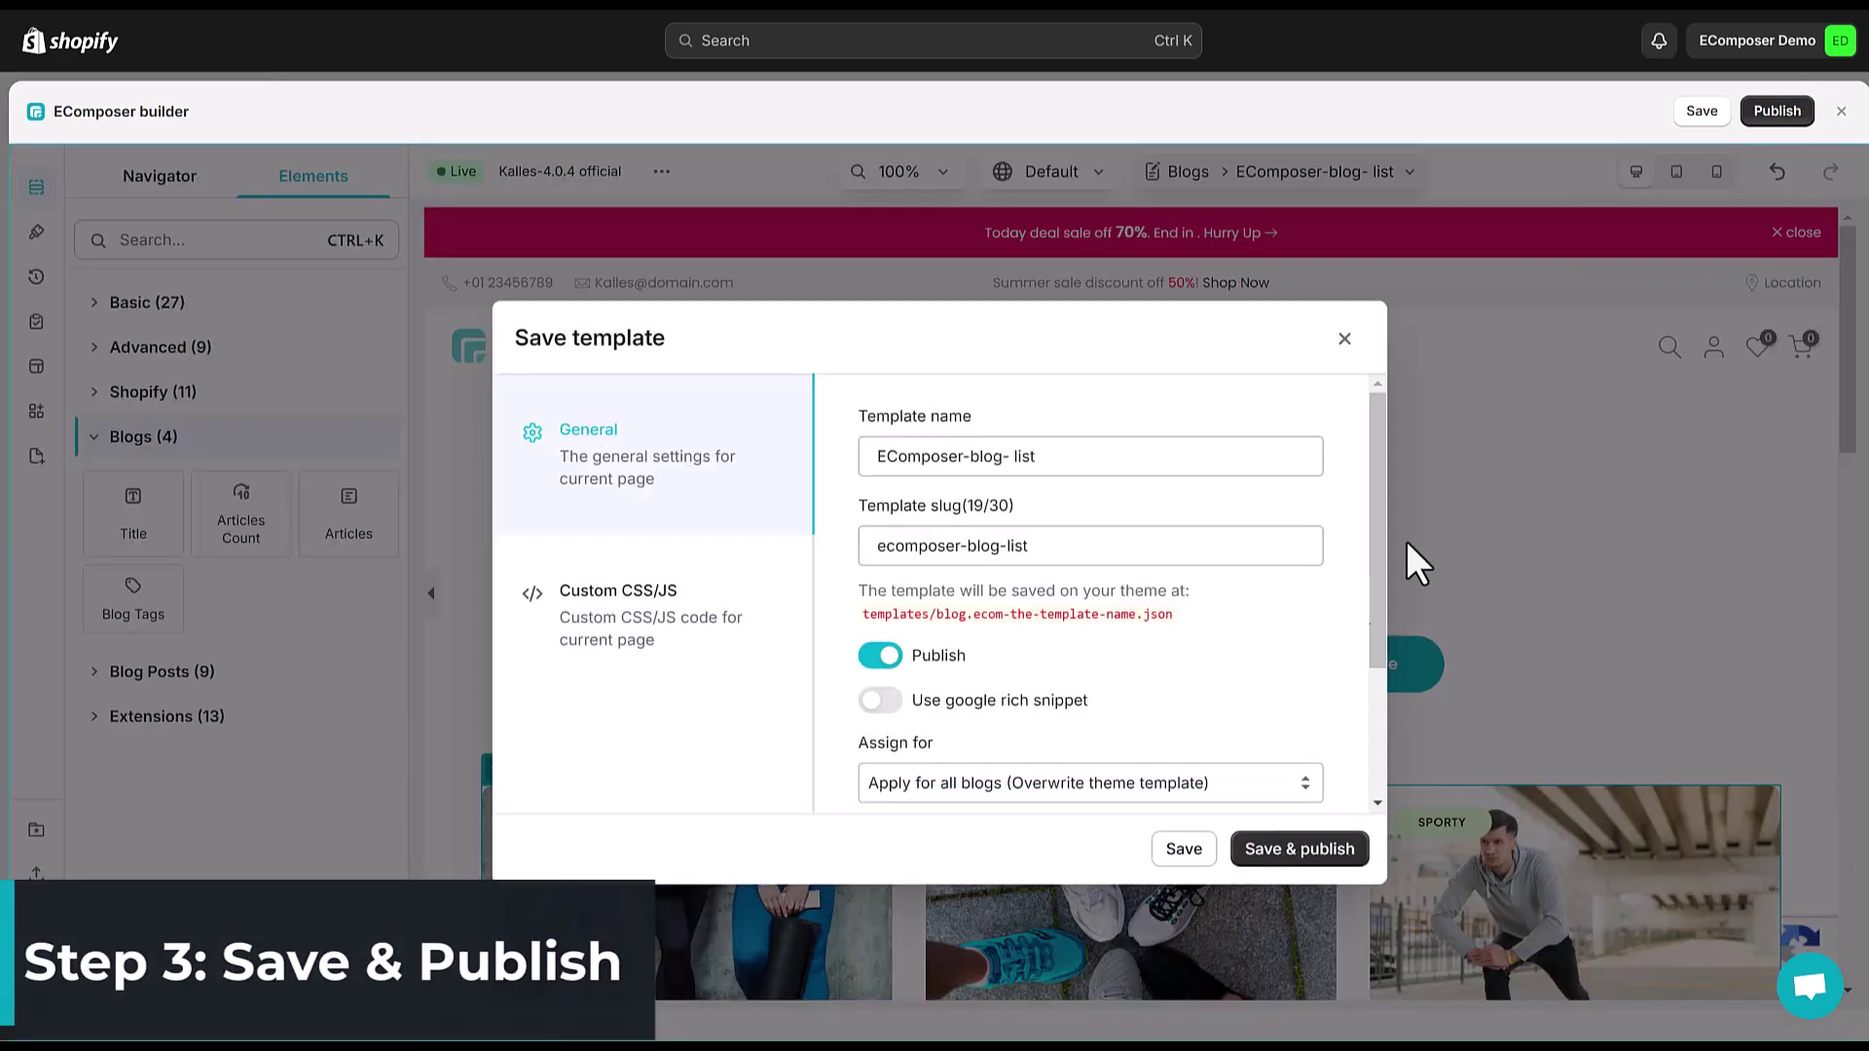
scroll(1075, 679, "down", 1)
left_click(1123, 686)
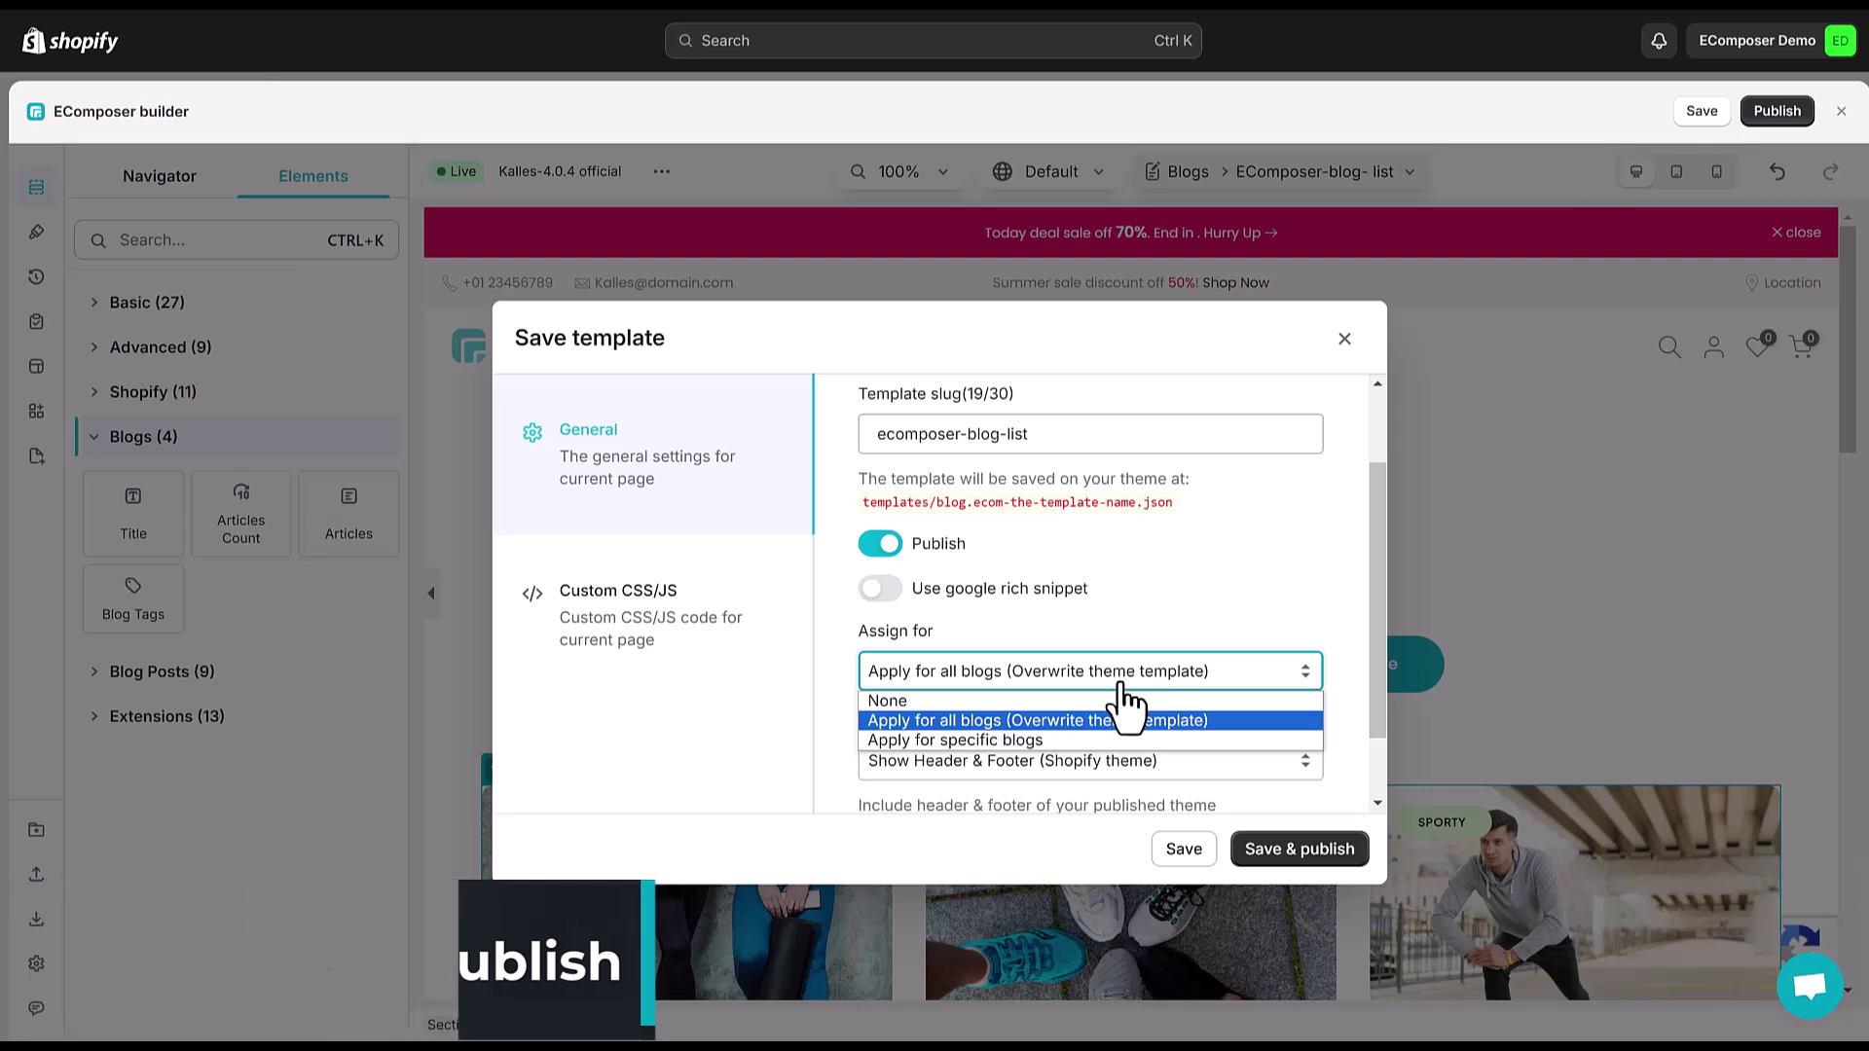
left_click(1056, 721)
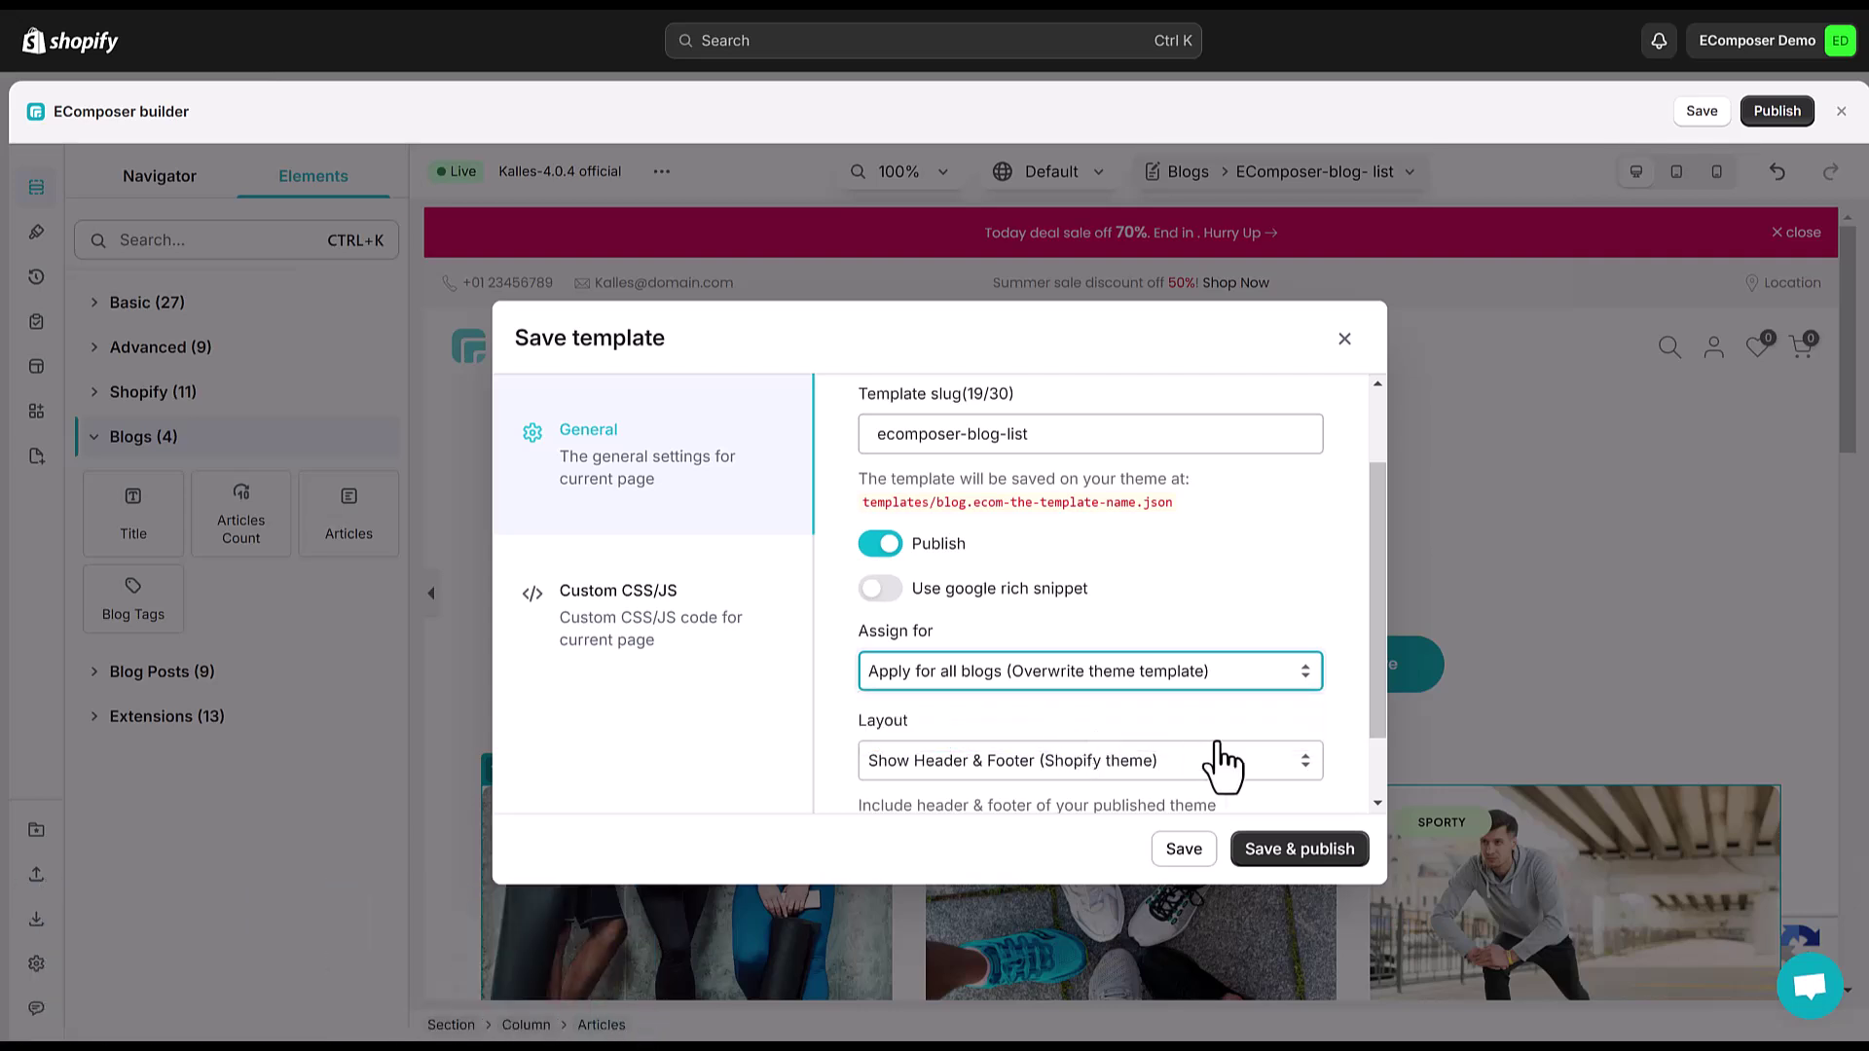
scroll(1223, 752, "down", 1)
left_click(1281, 850)
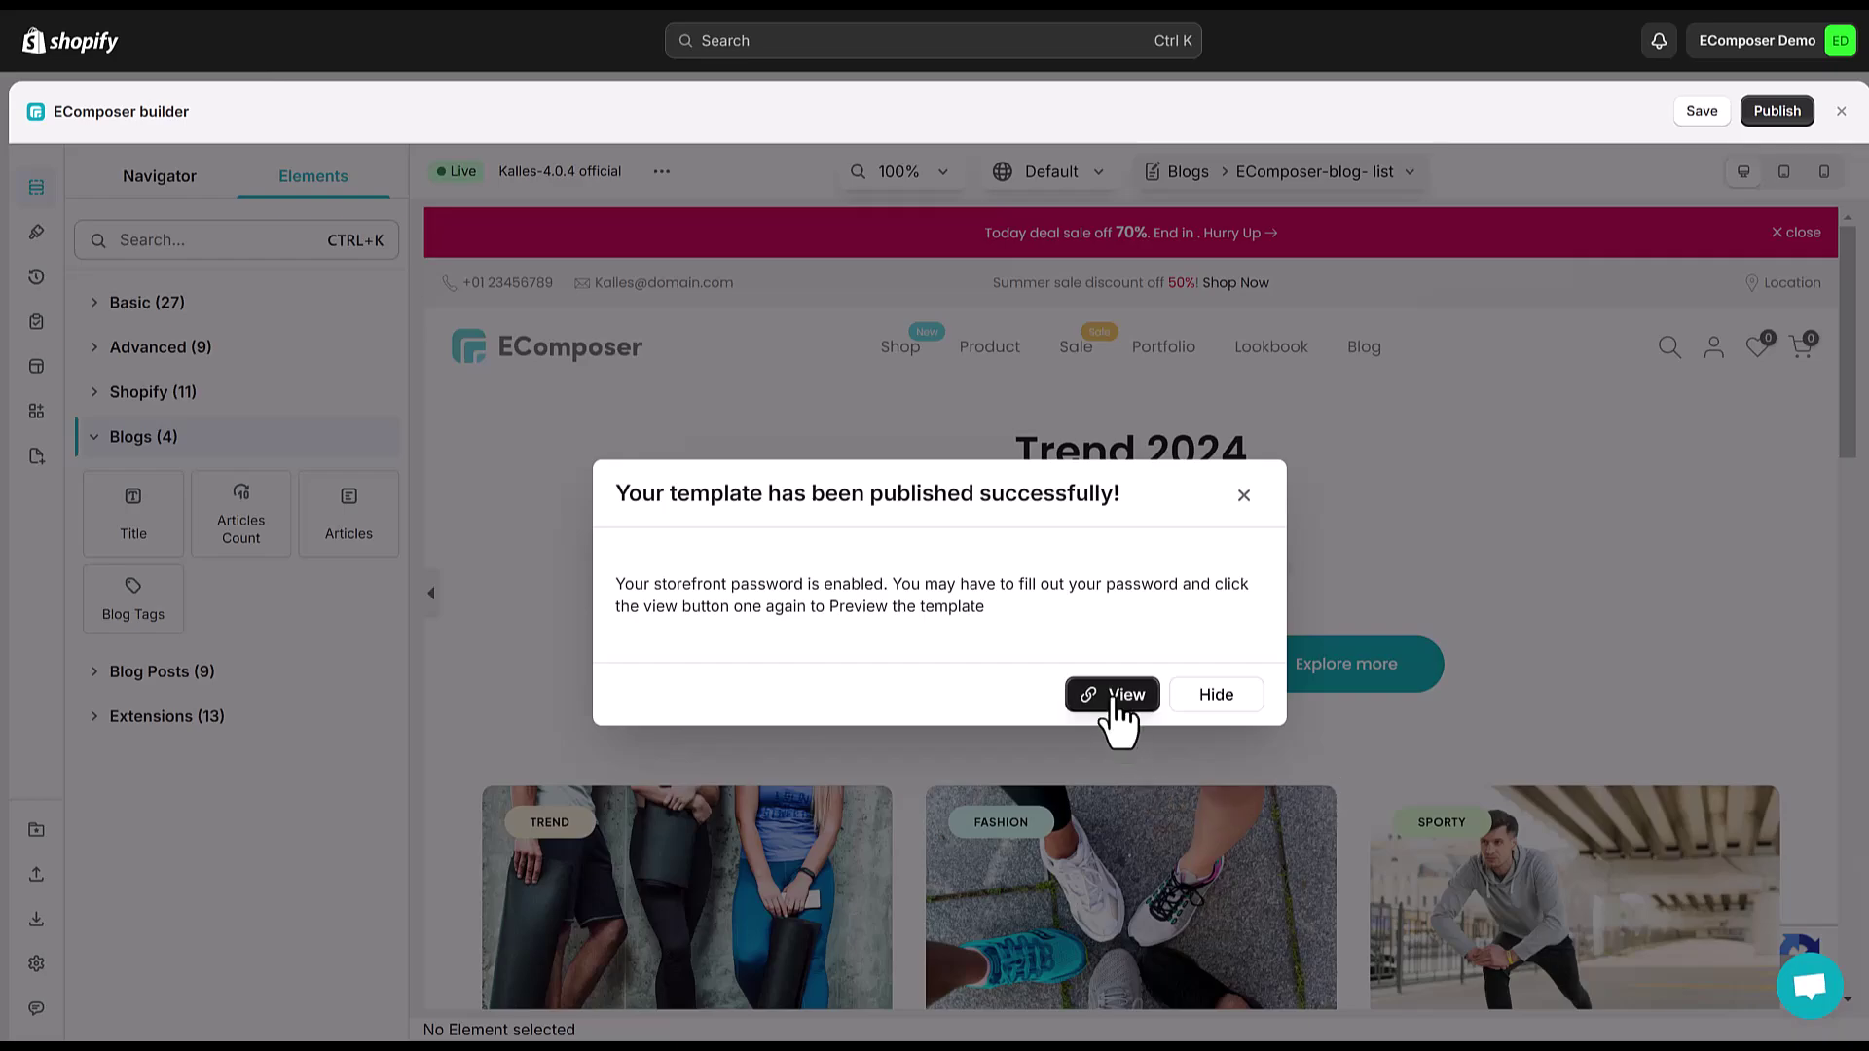
left_click(1120, 707)
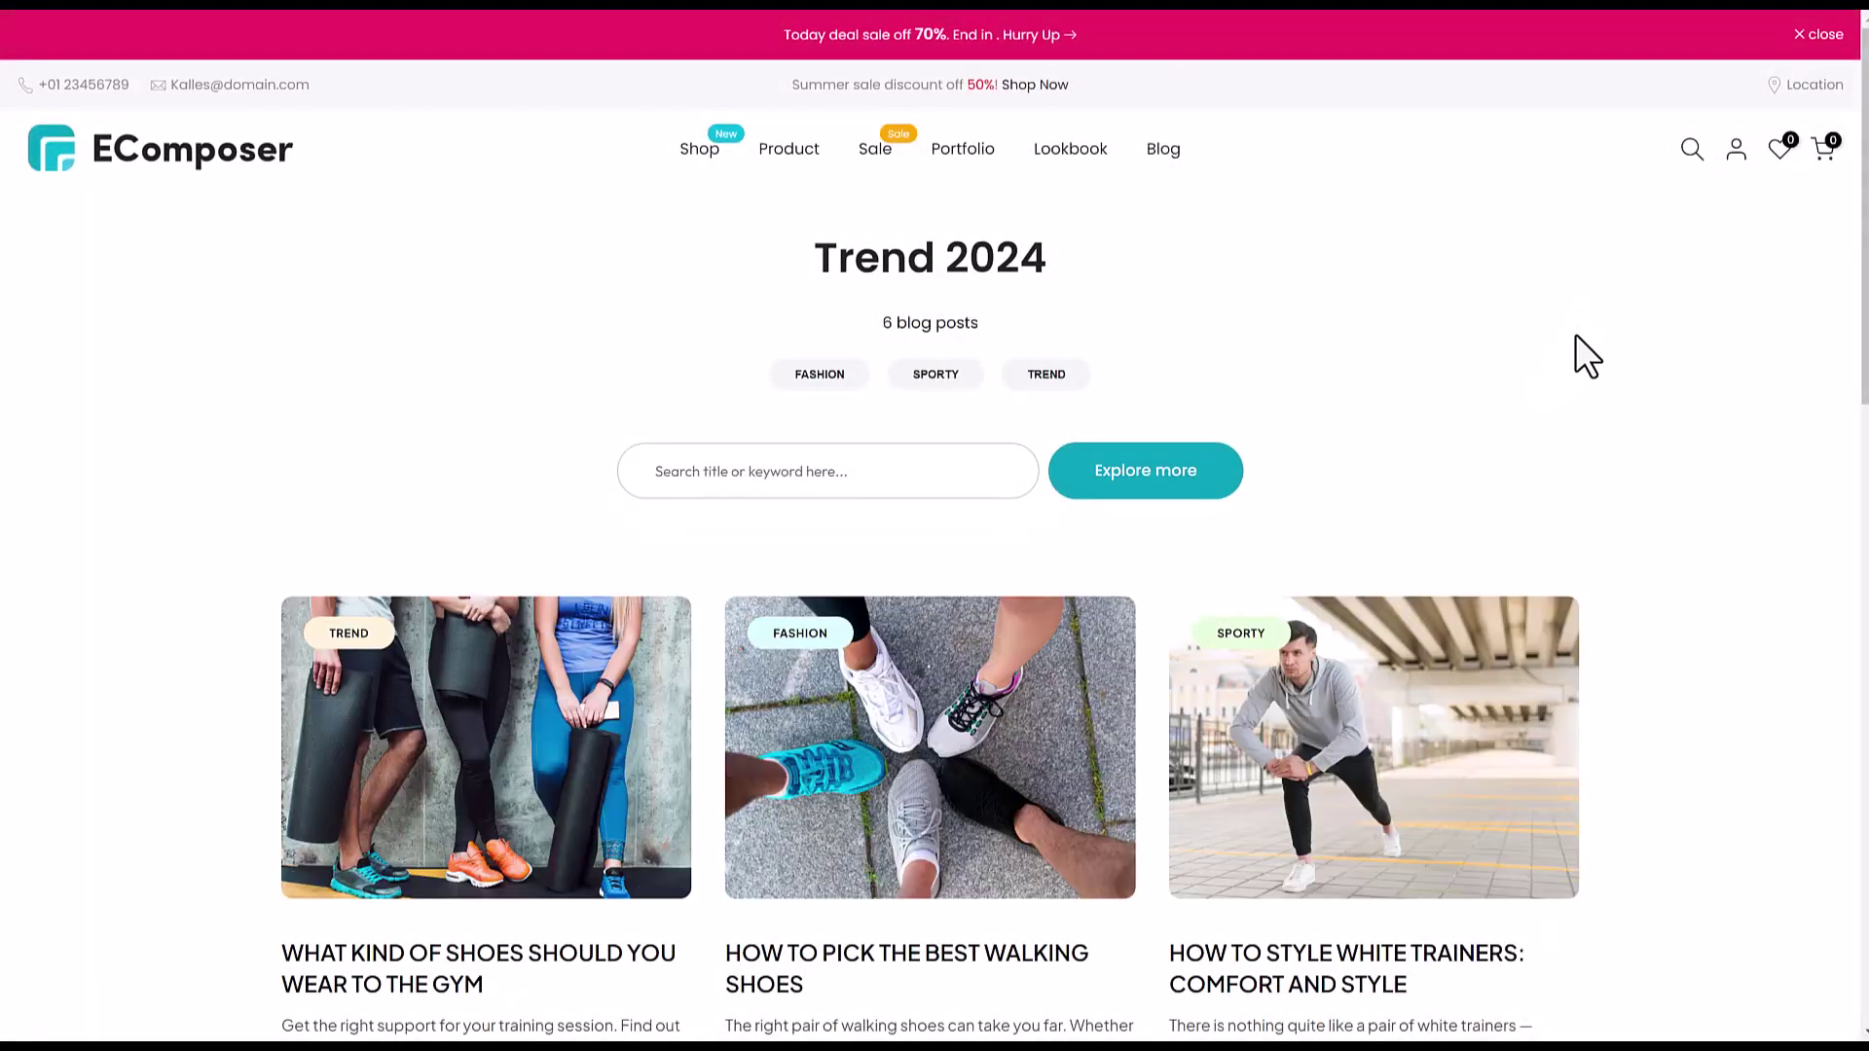
scroll(1549, 343, "down", 2)
scroll(1549, 343, "down", 2)
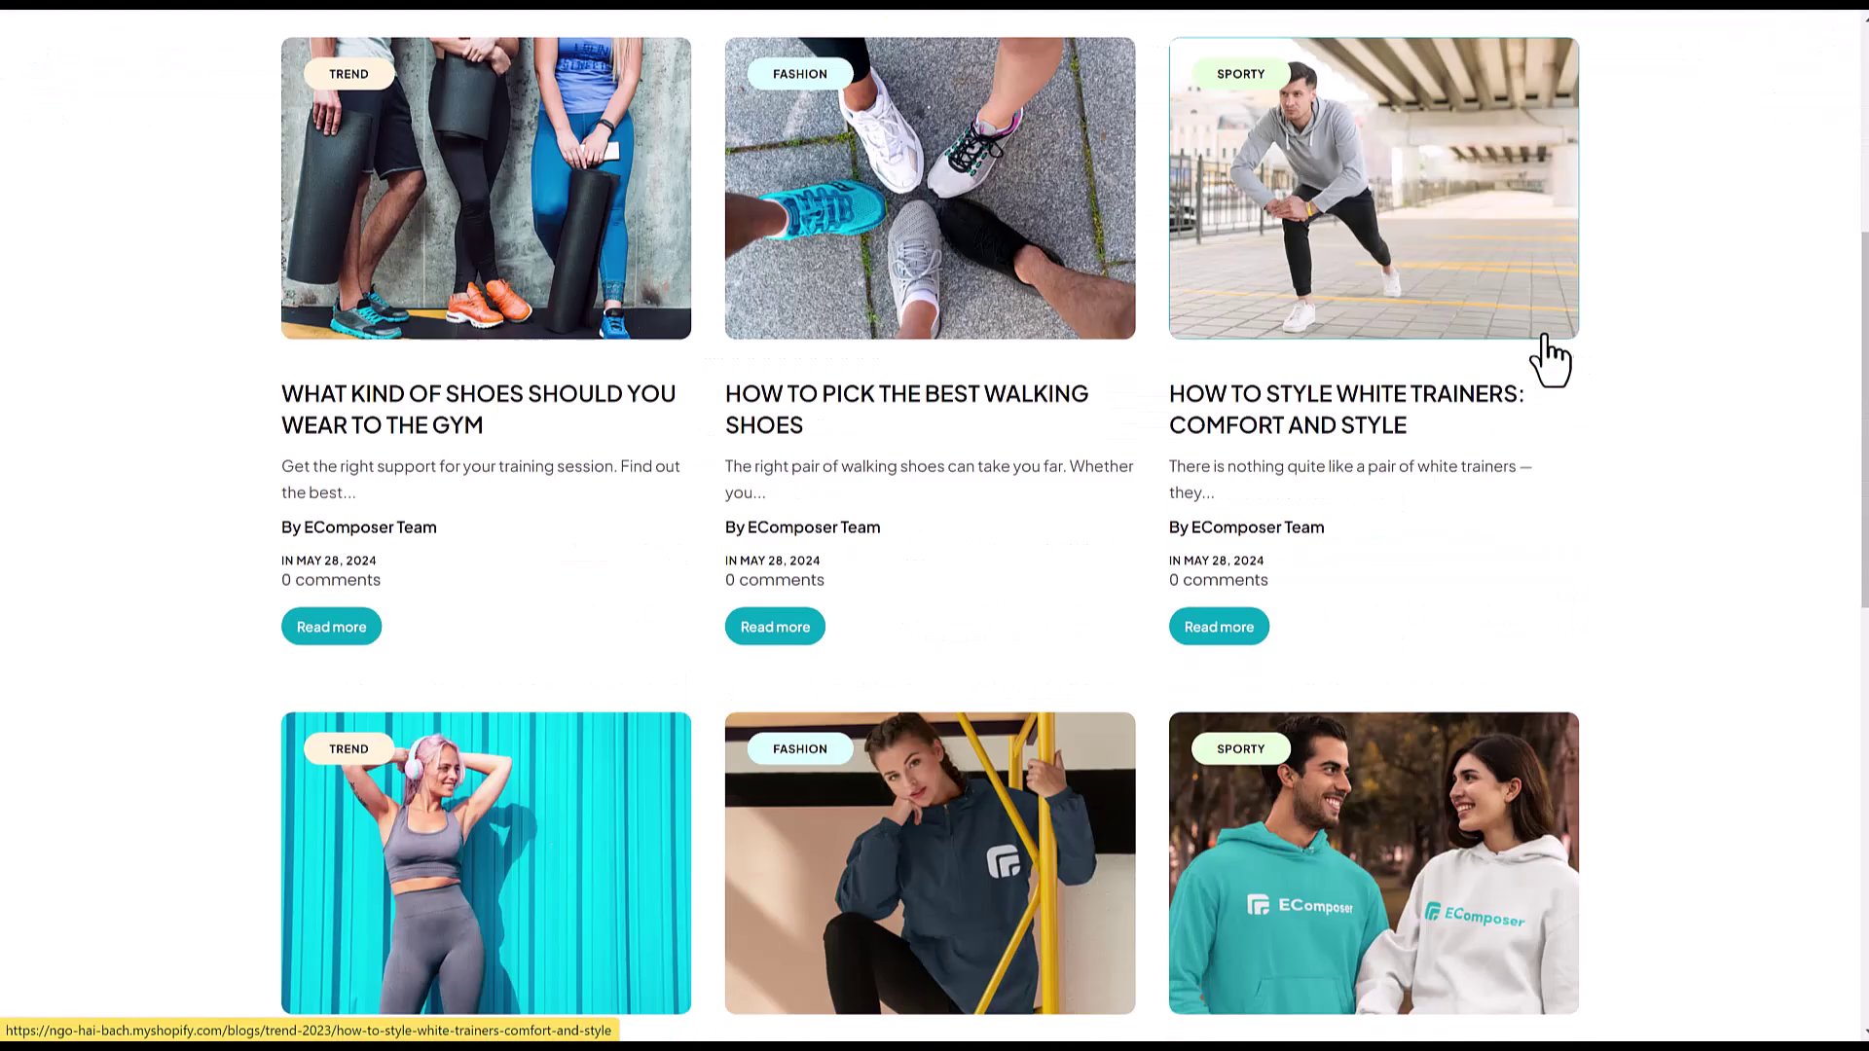
scroll(1547, 344, "down", 1)
scroll(1547, 332, "down", 2)
scroll(1547, 329, "down", 2)
scroll(1553, 356, "down", 1)
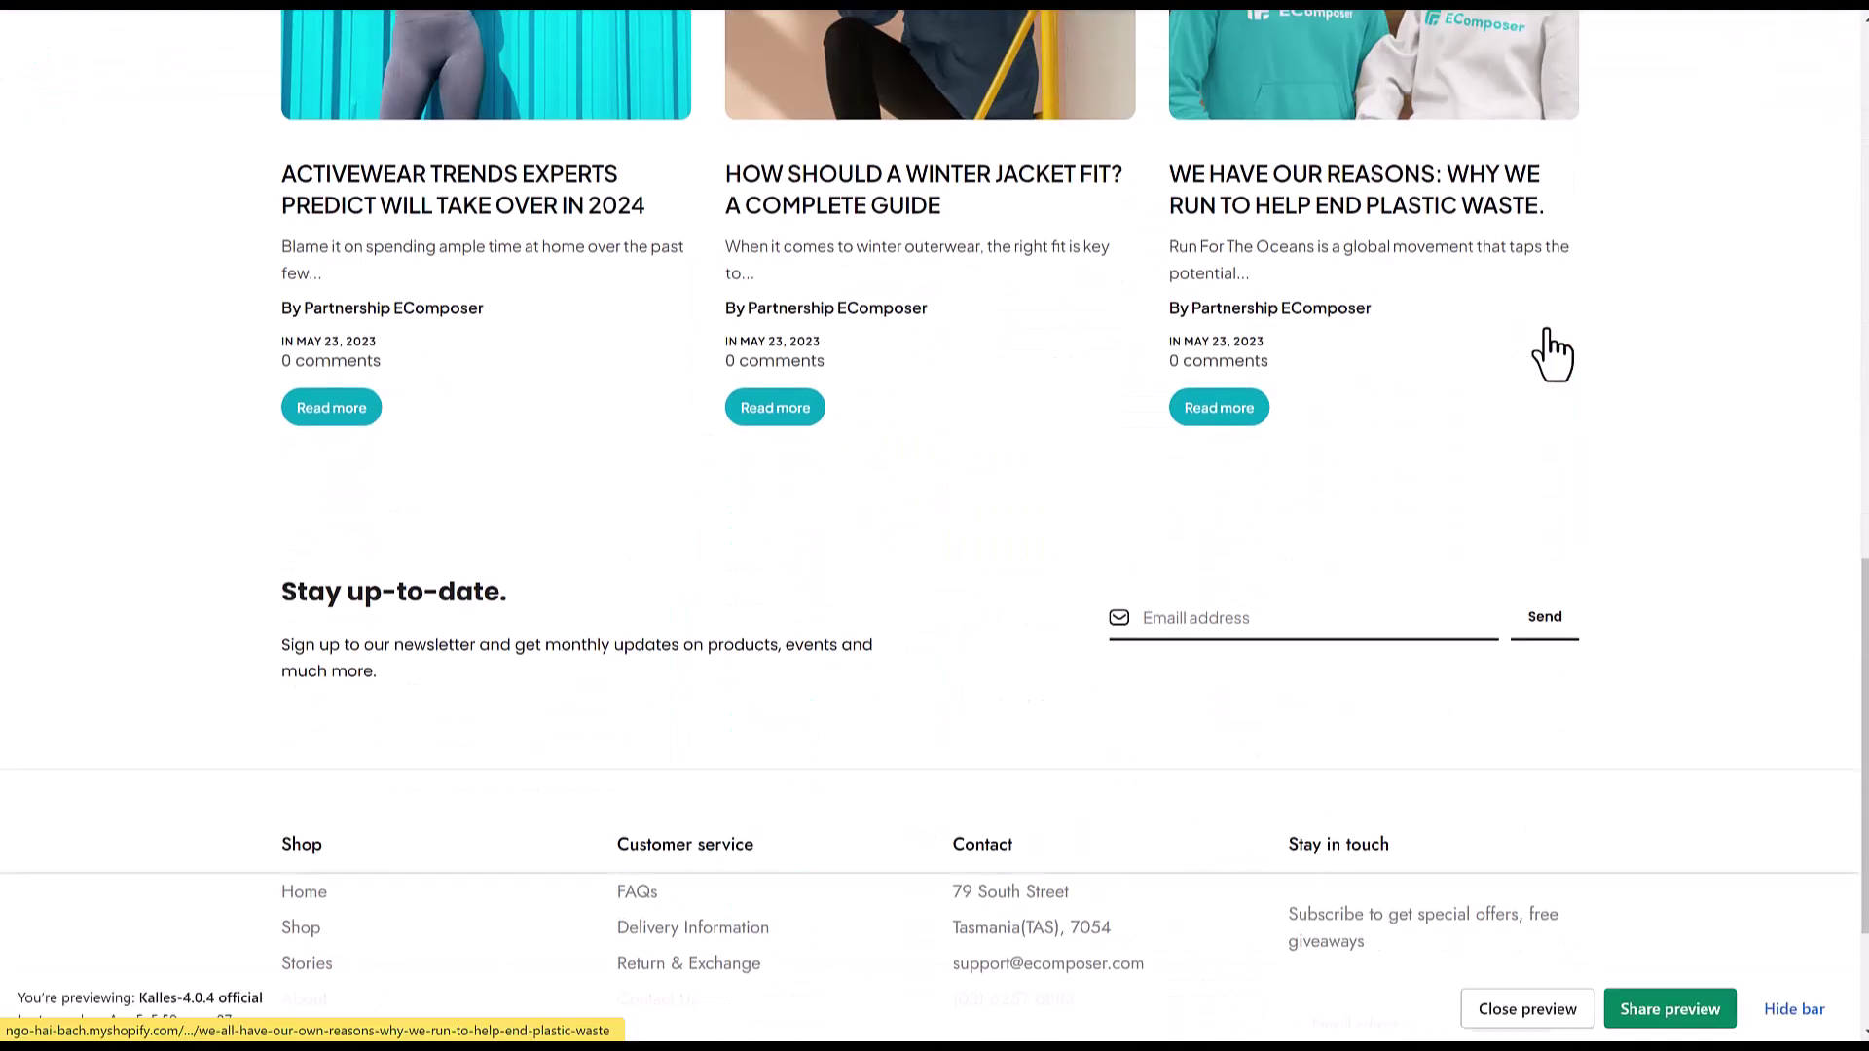
scroll(1557, 342, "up", 4)
scroll(1545, 326, "up", 4)
scroll(1543, 346, "up", 3)
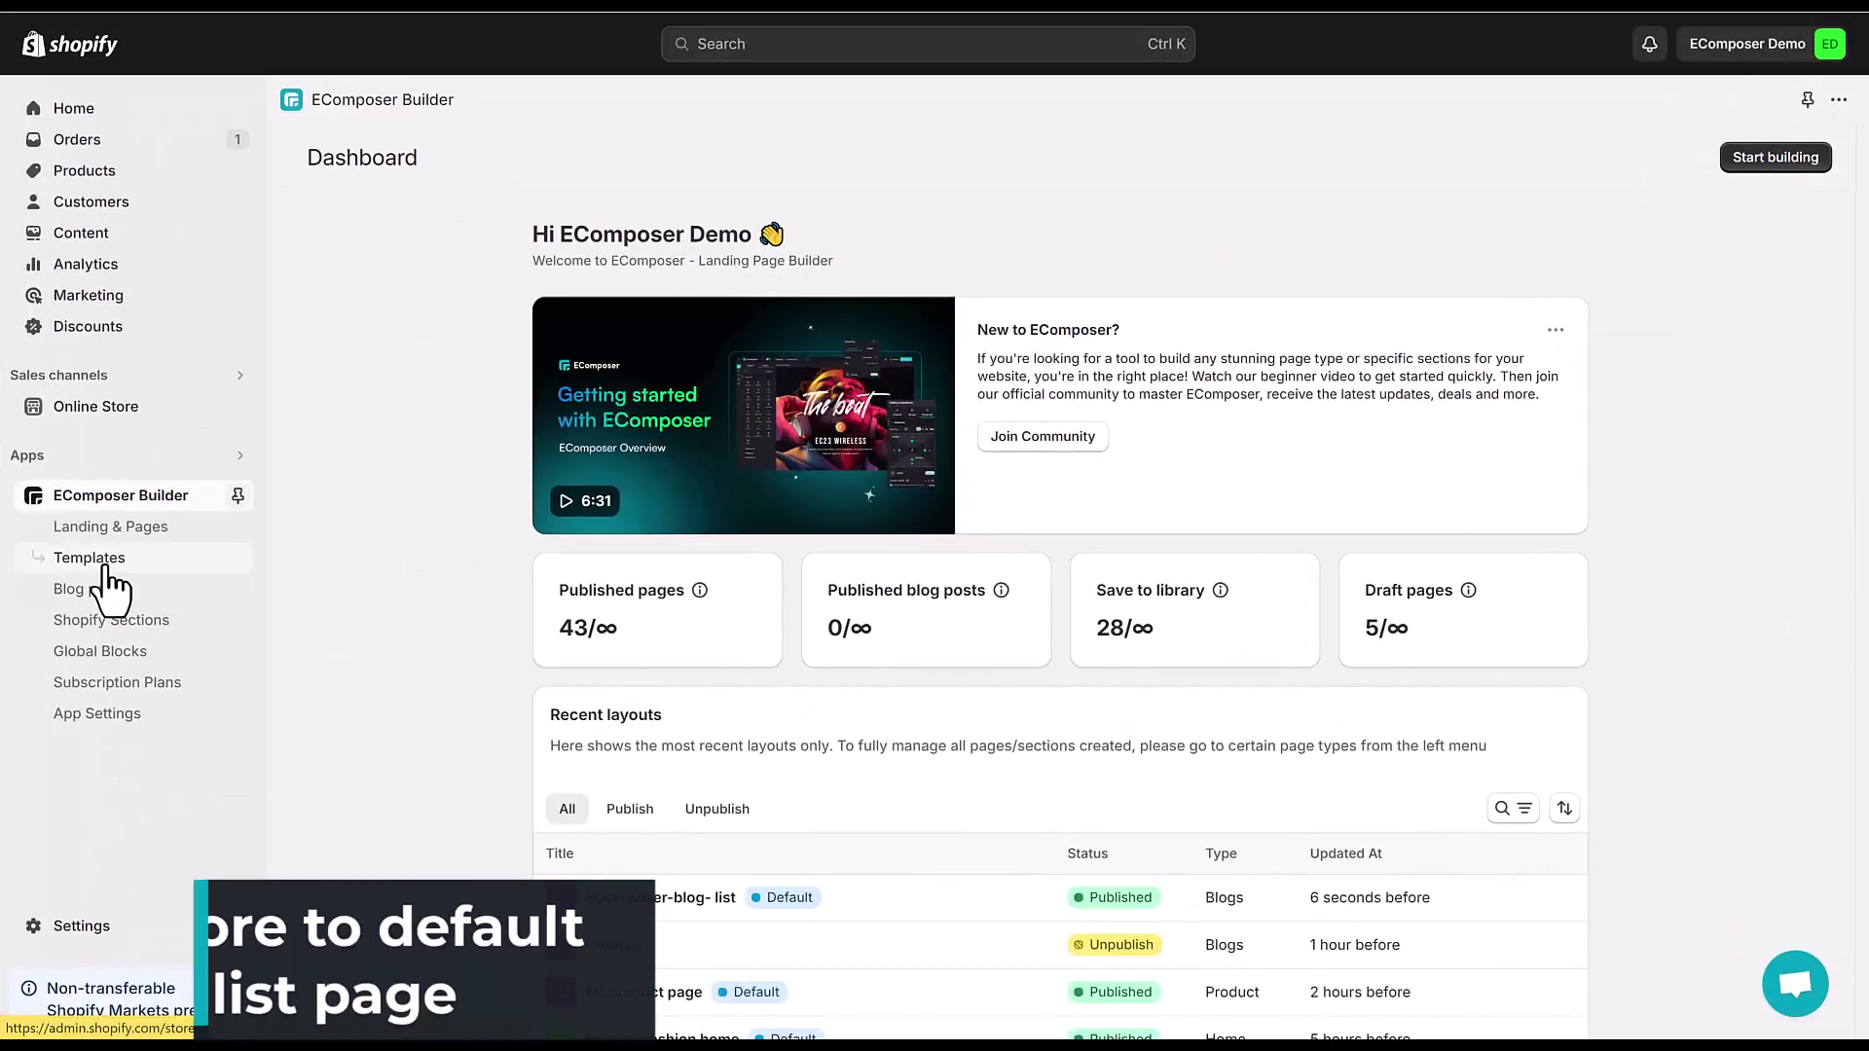
- Open the EComposer Builder Templates list from Shopify admin
left_click(105, 560)
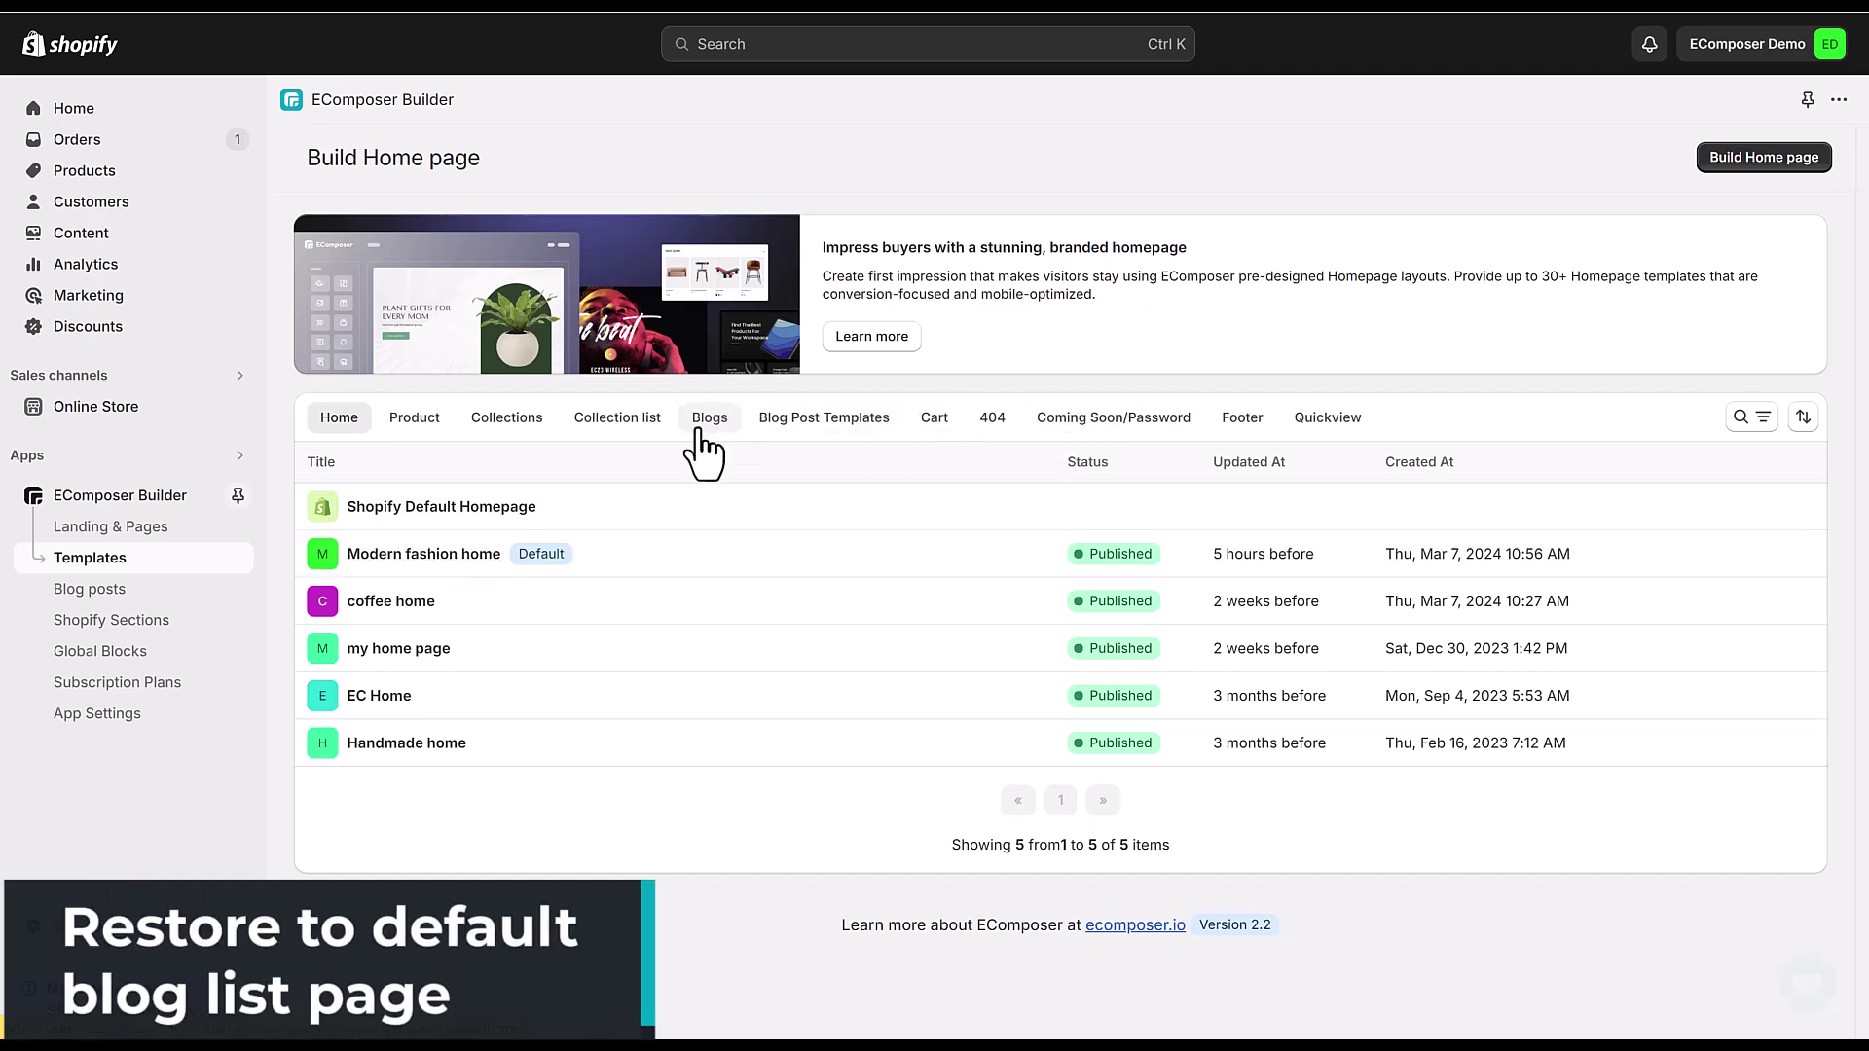
- Restore the Shopify Blogs template to the original theme template and confirm the revert
left_click(734, 429)
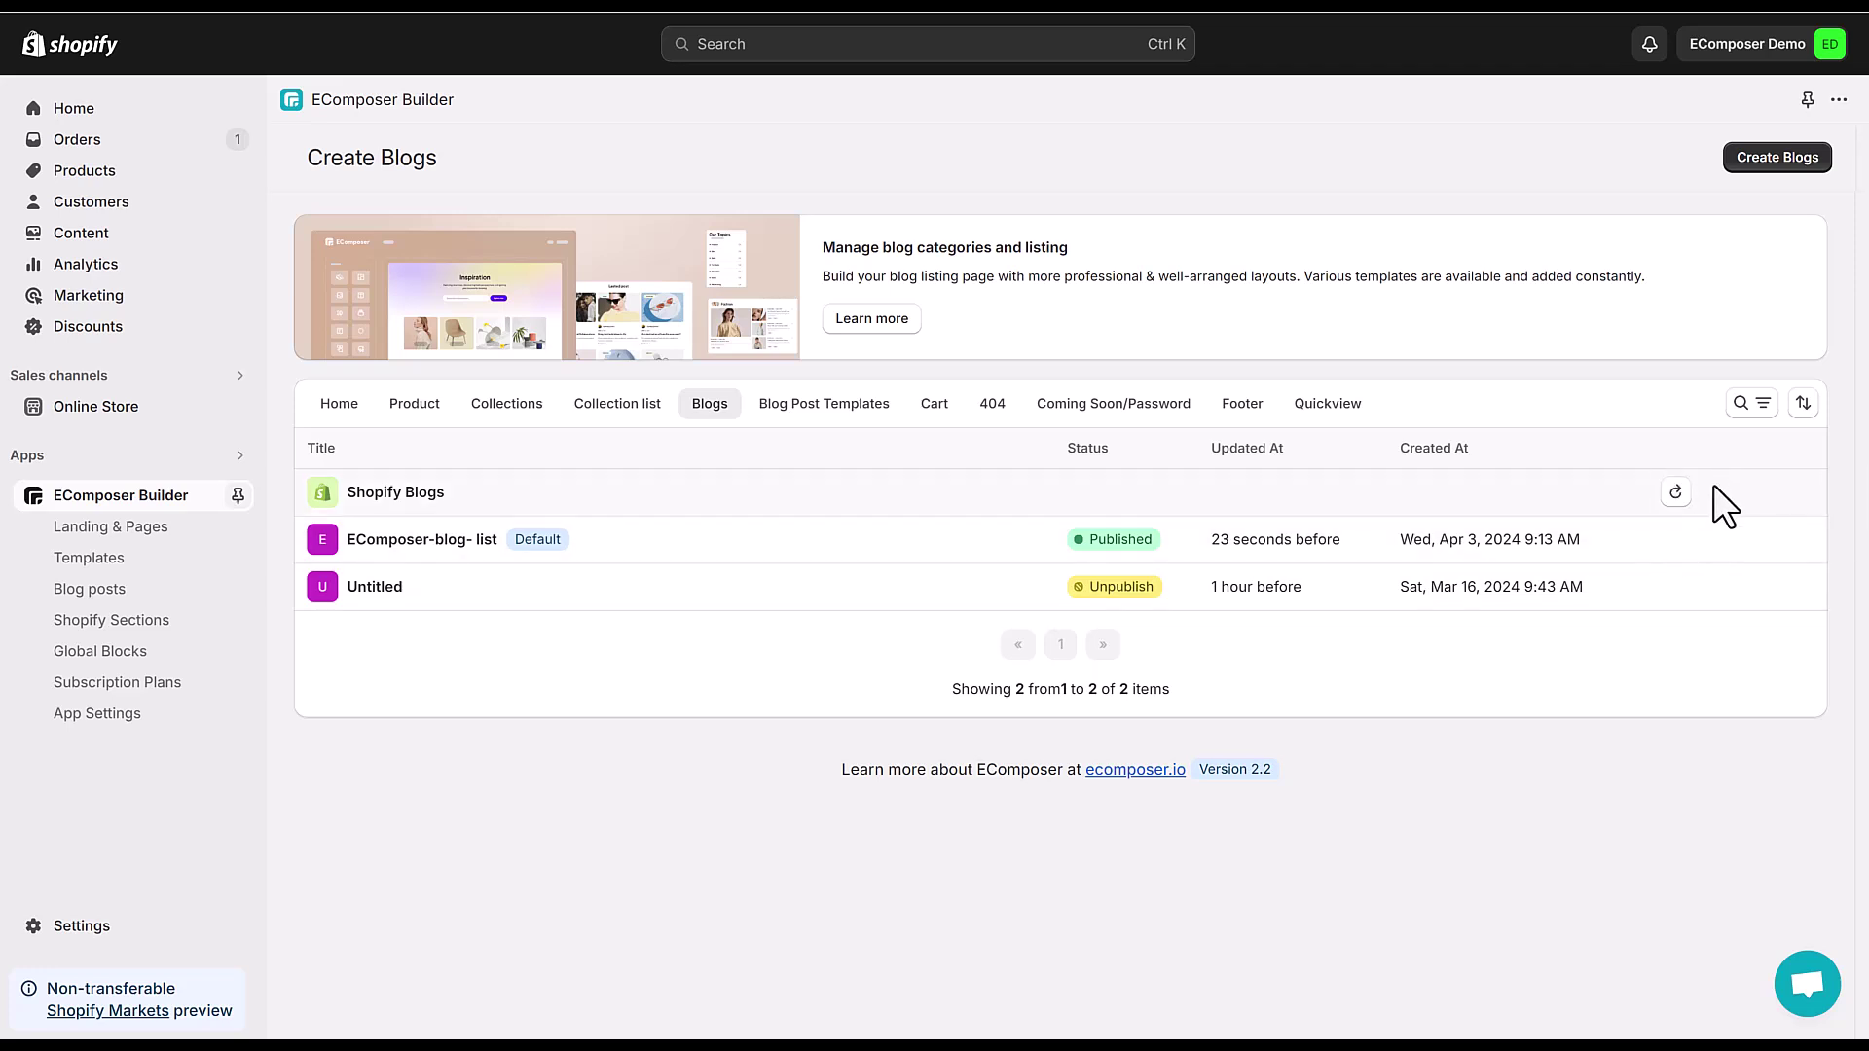
left_click(1675, 493)
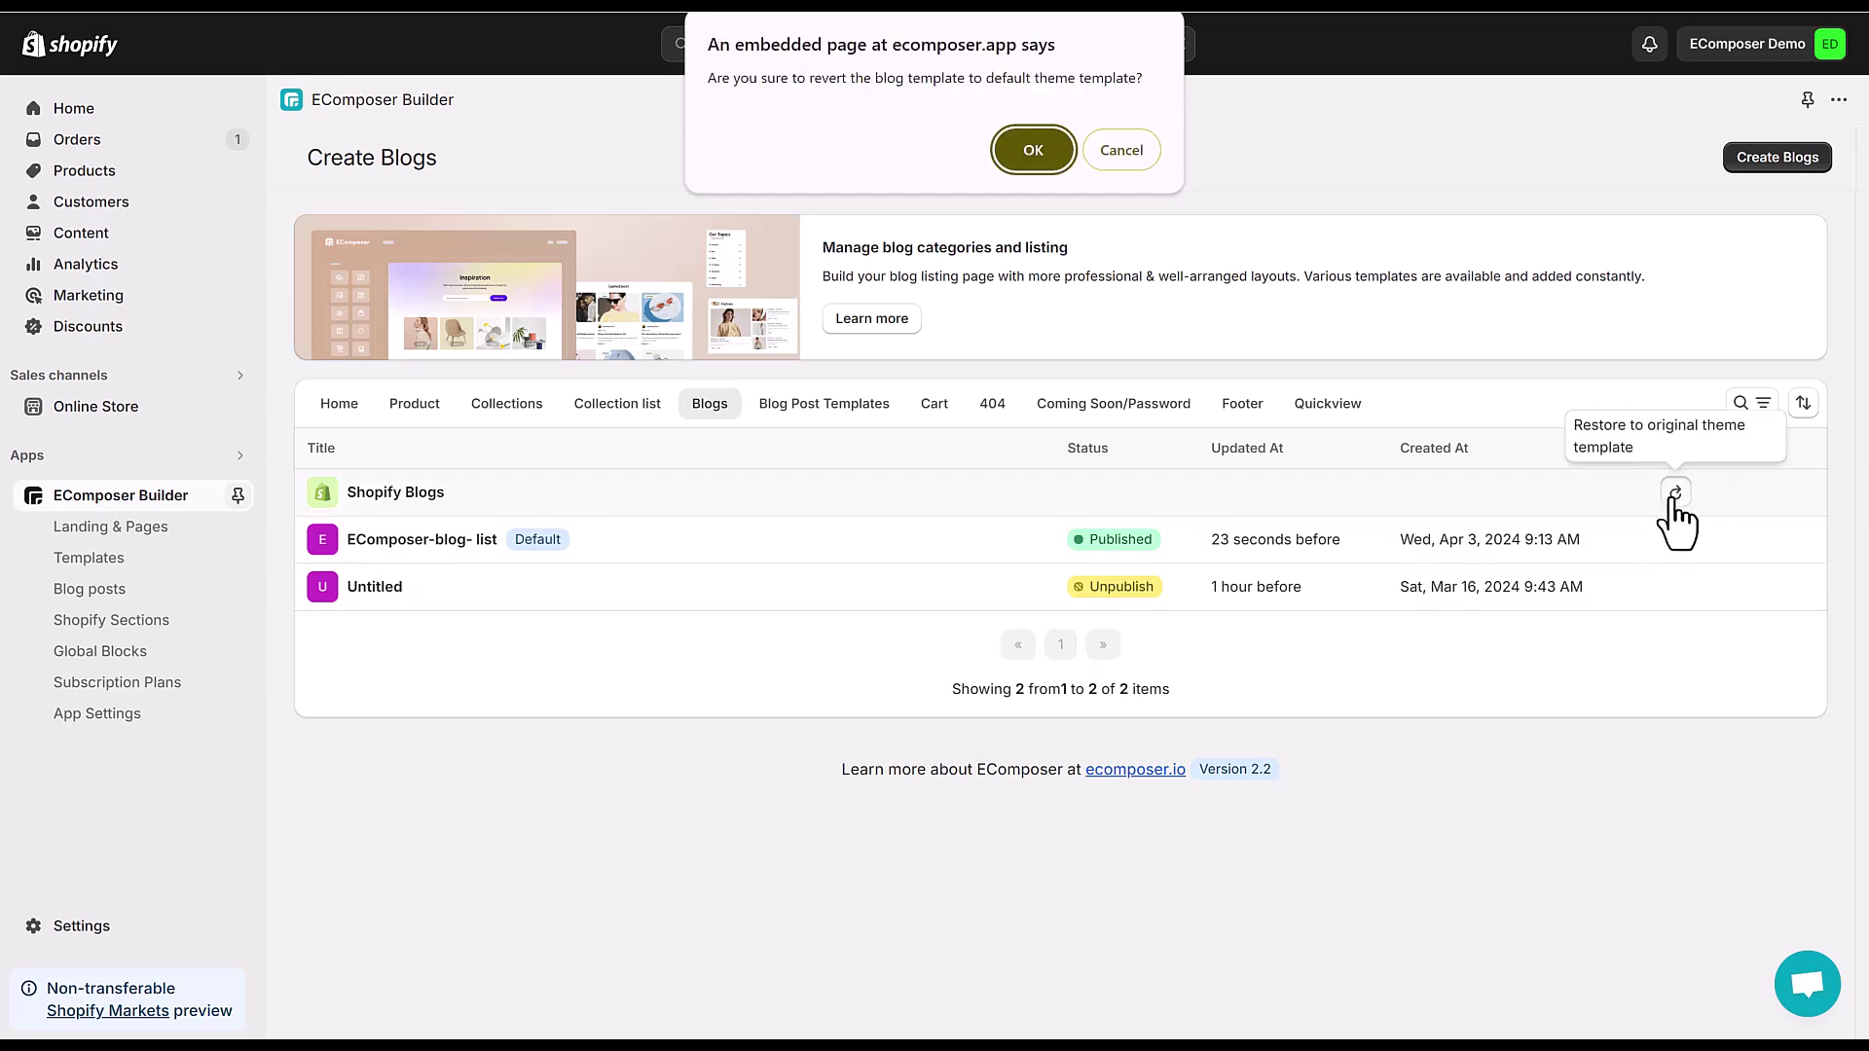
left_click(1030, 151)
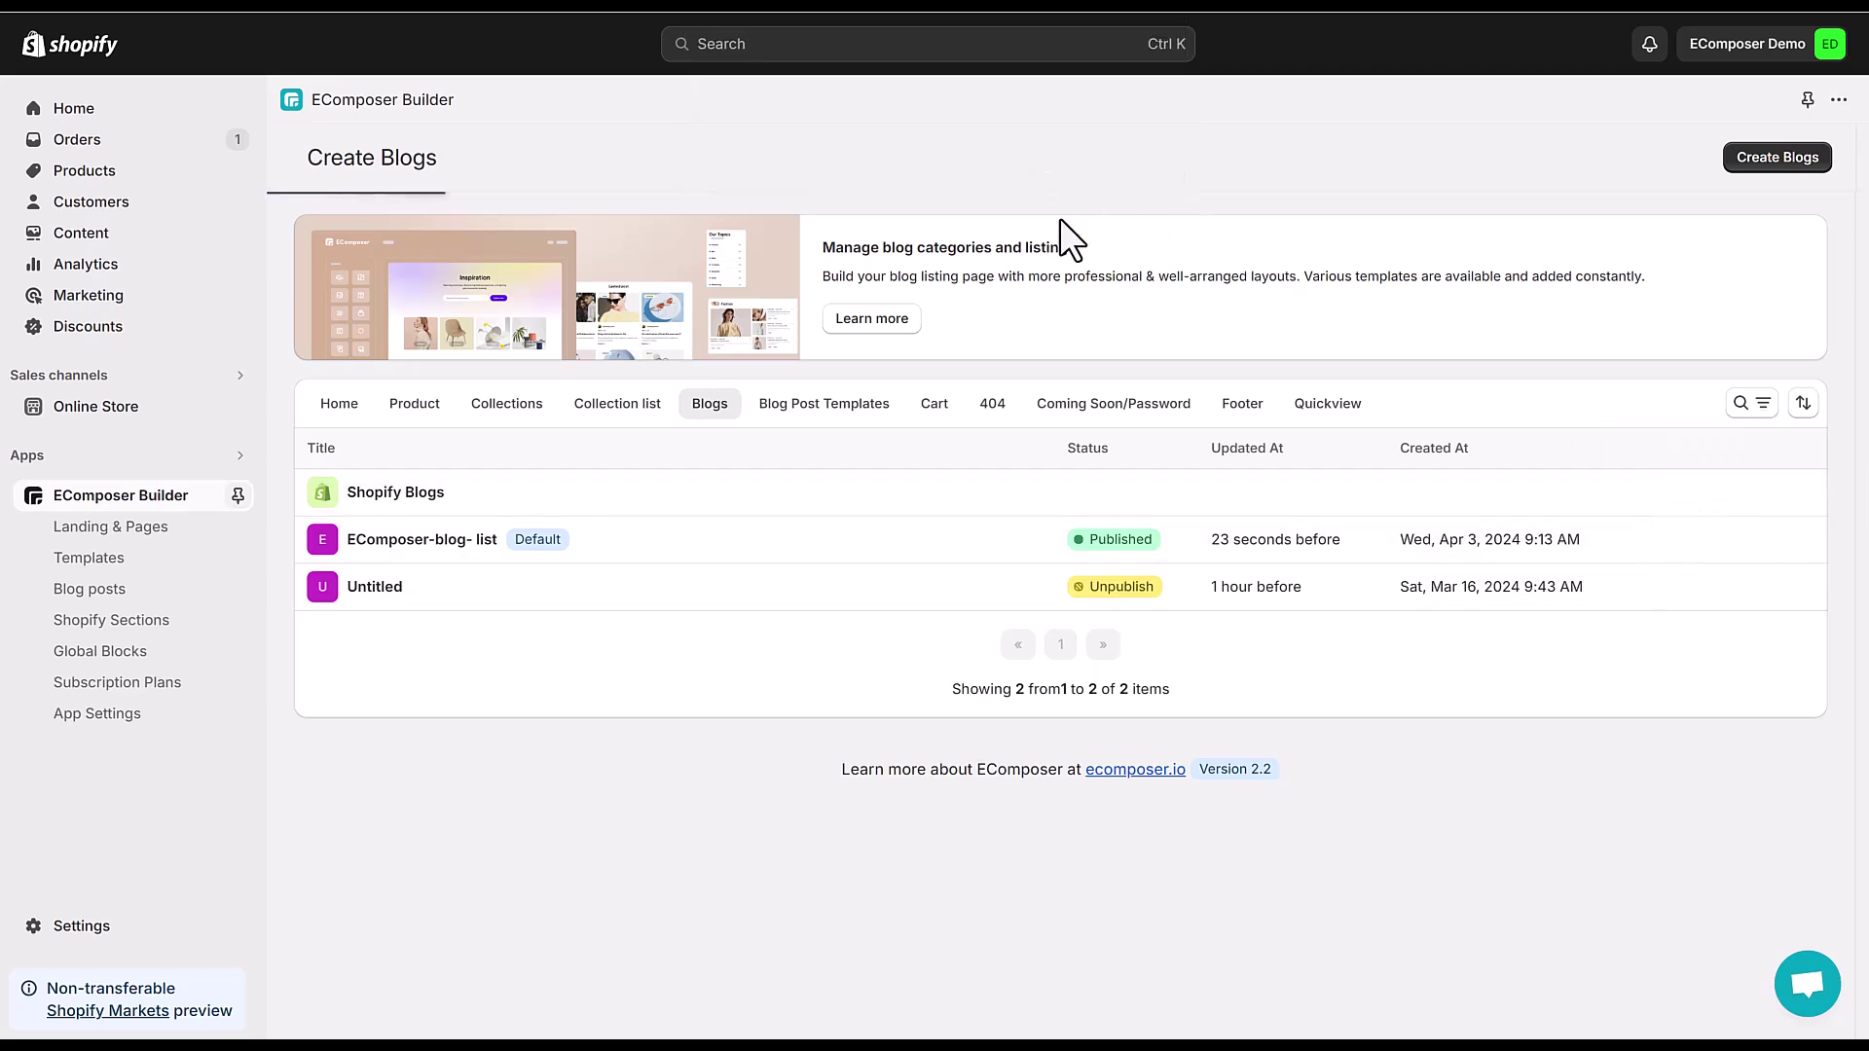
- View the Trend 2024 blog on the storefront from Online Store's Manage blogs list
left_click(107, 416)
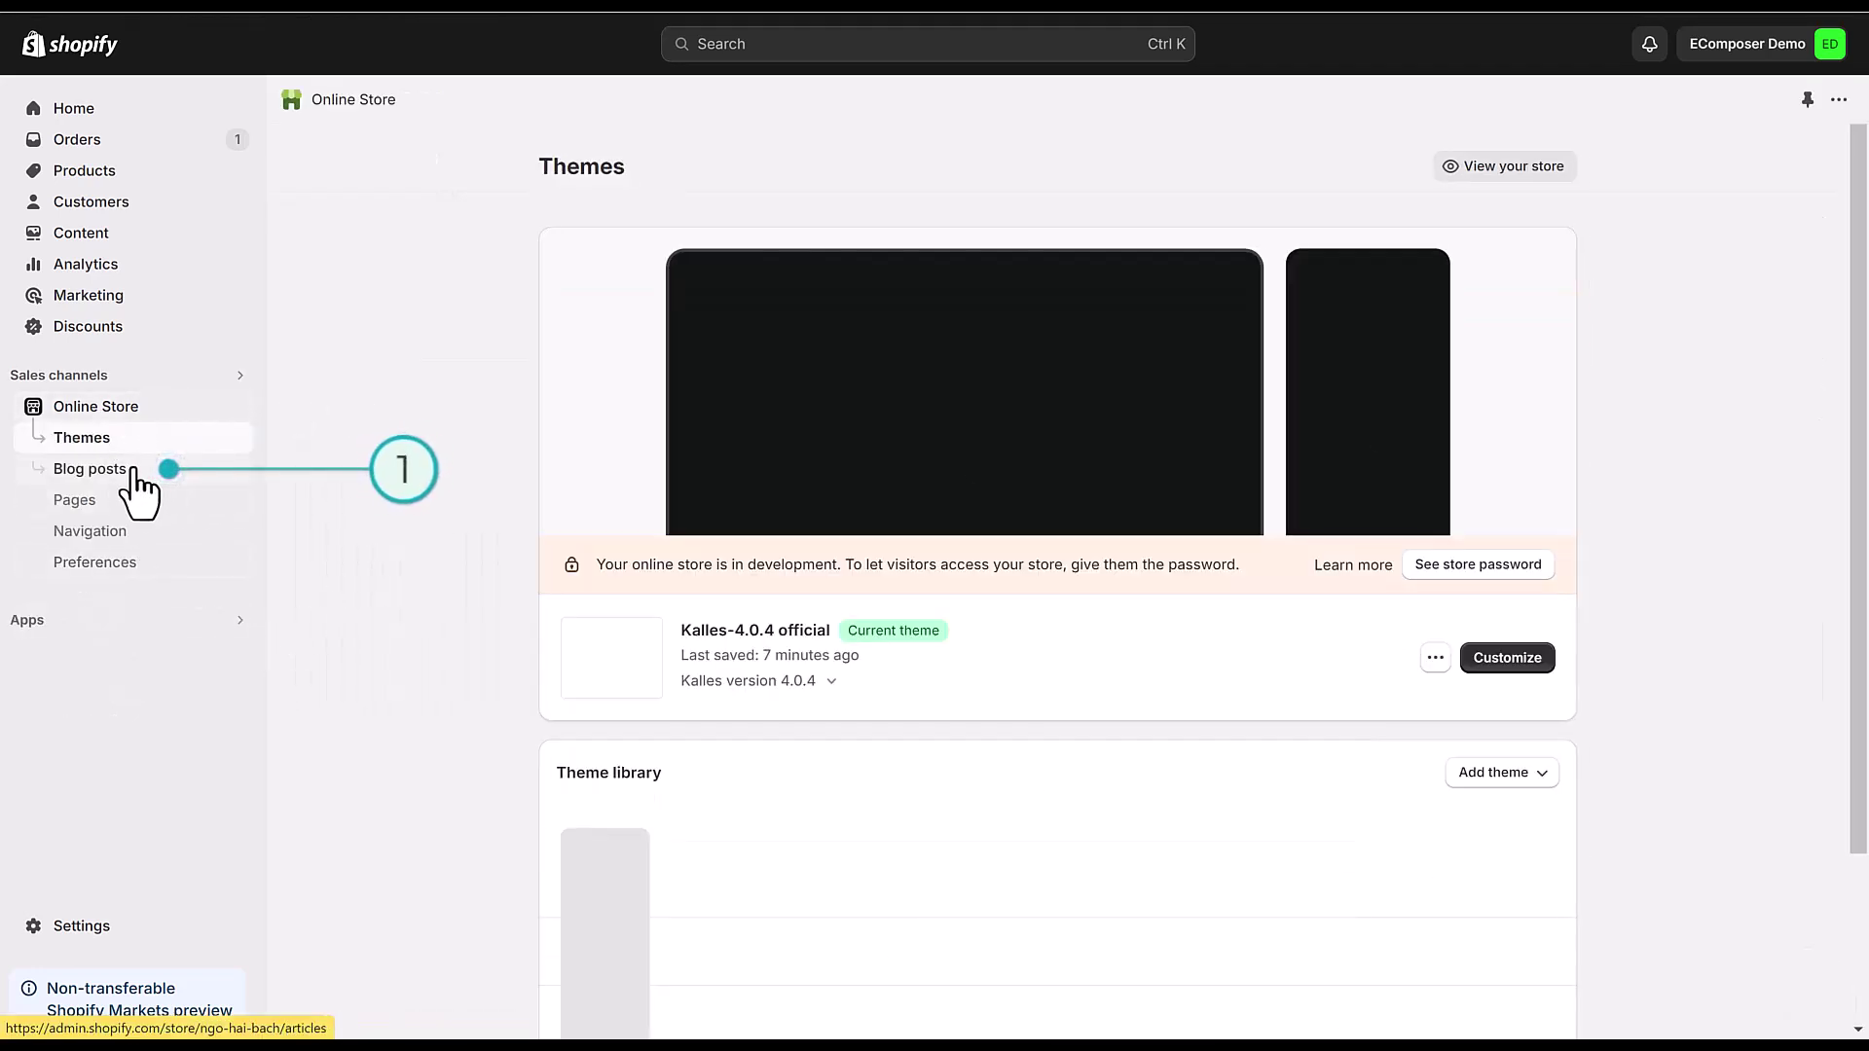
left_click(108, 478)
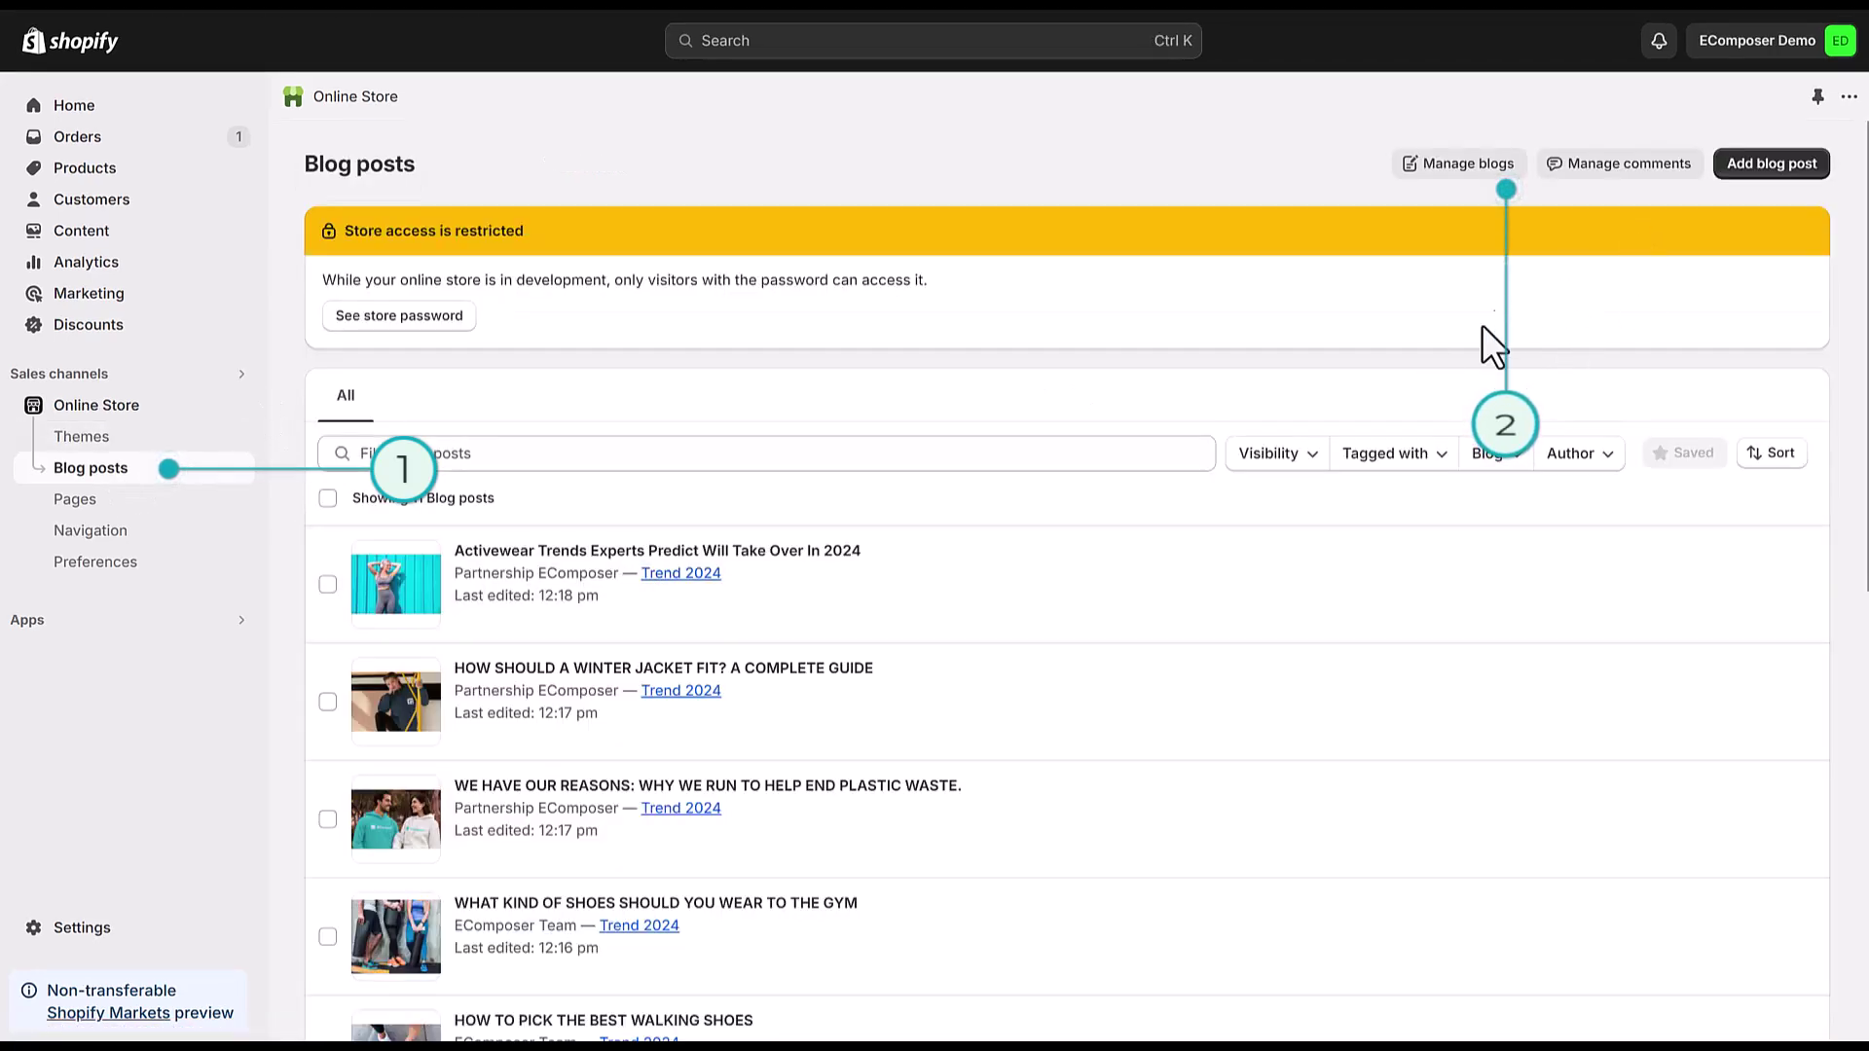
left_click(1468, 168)
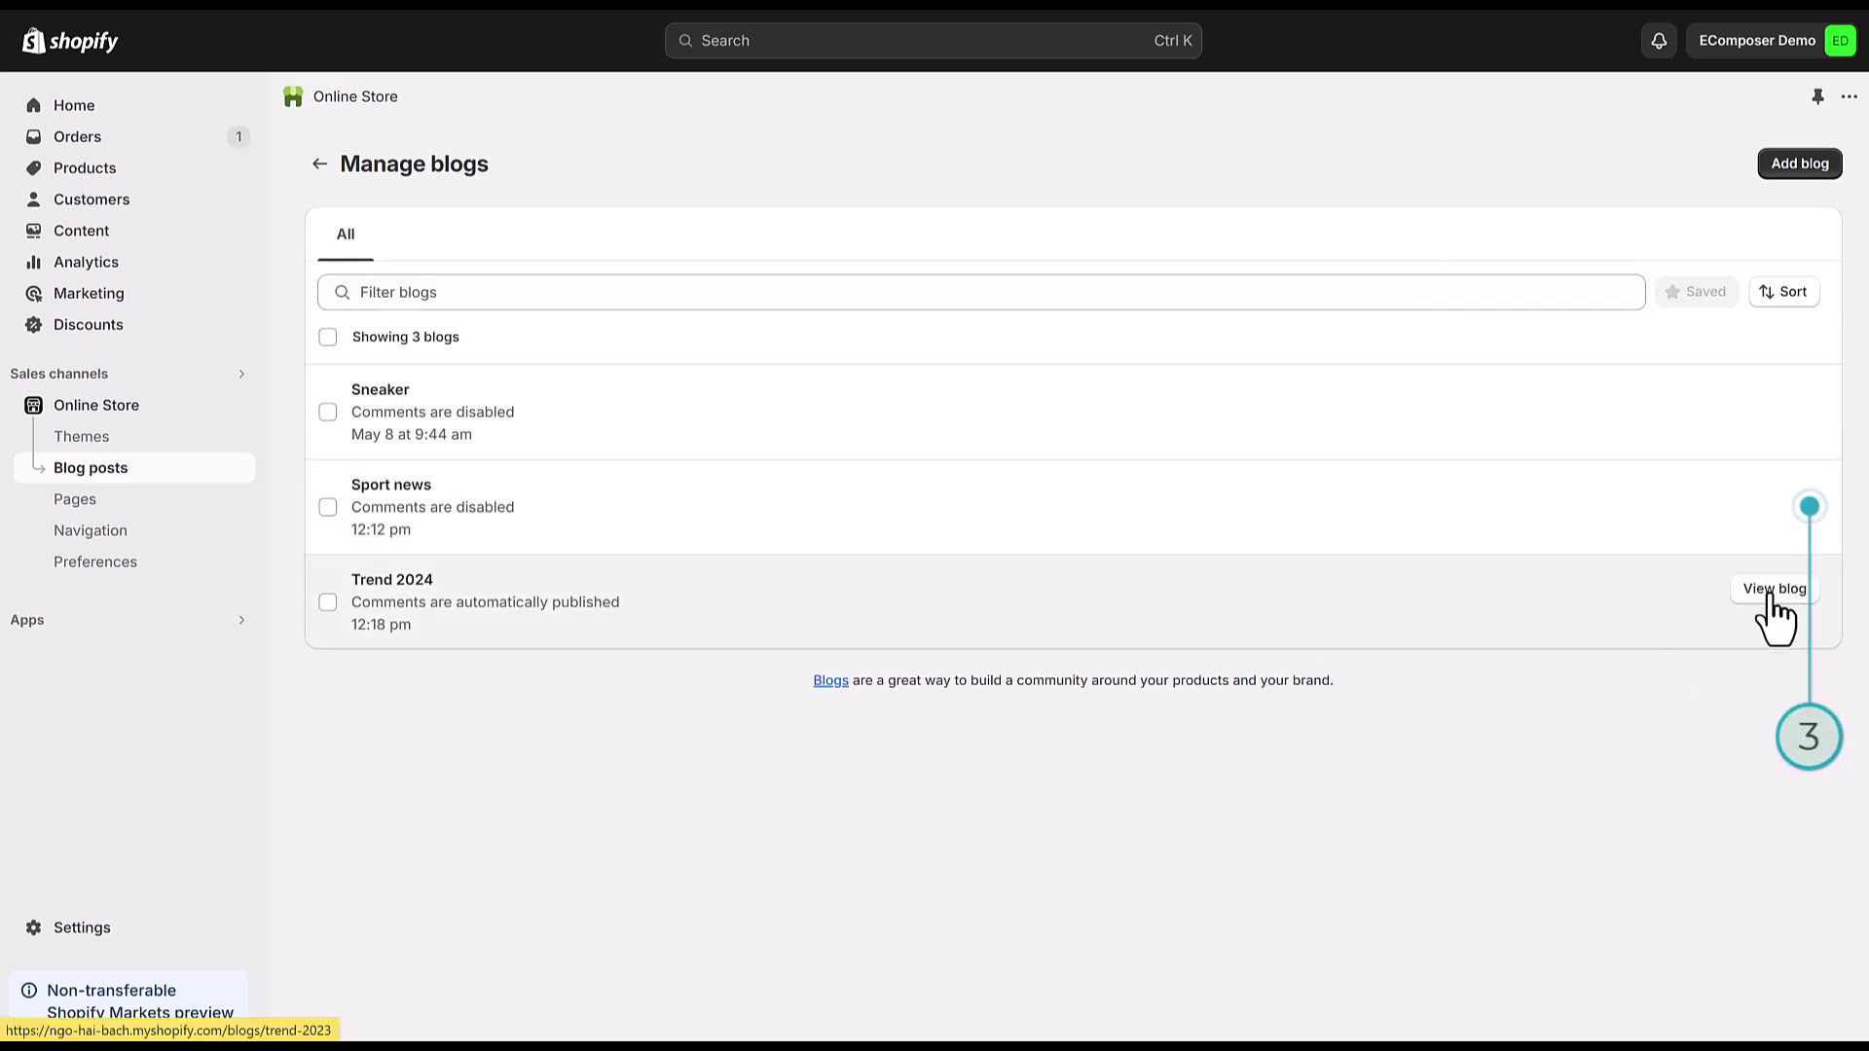
left_click(1774, 589)
scroll(1737, 259, "down", 2)
scroll(1735, 259, "down", 3)
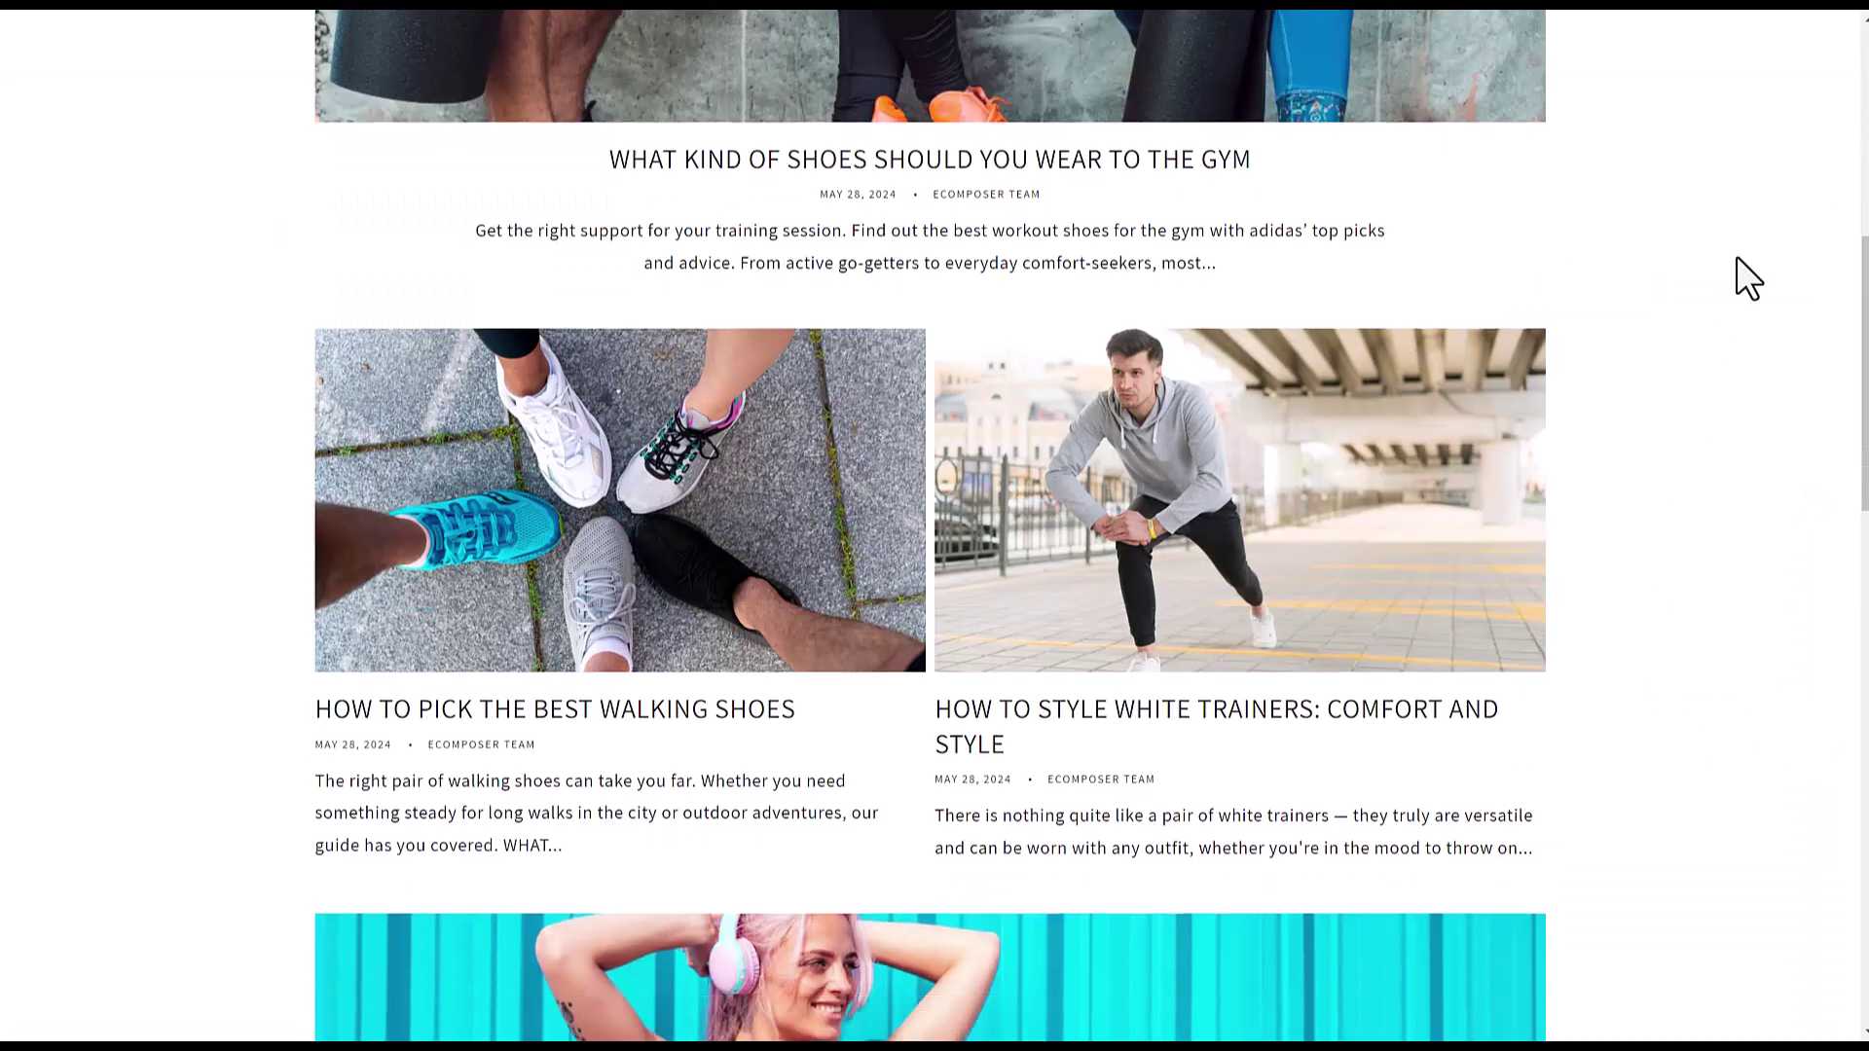
scroll(1736, 259, "down", 5)
scroll(1736, 259, "down", 5)
scroll(1737, 259, "down", 2)
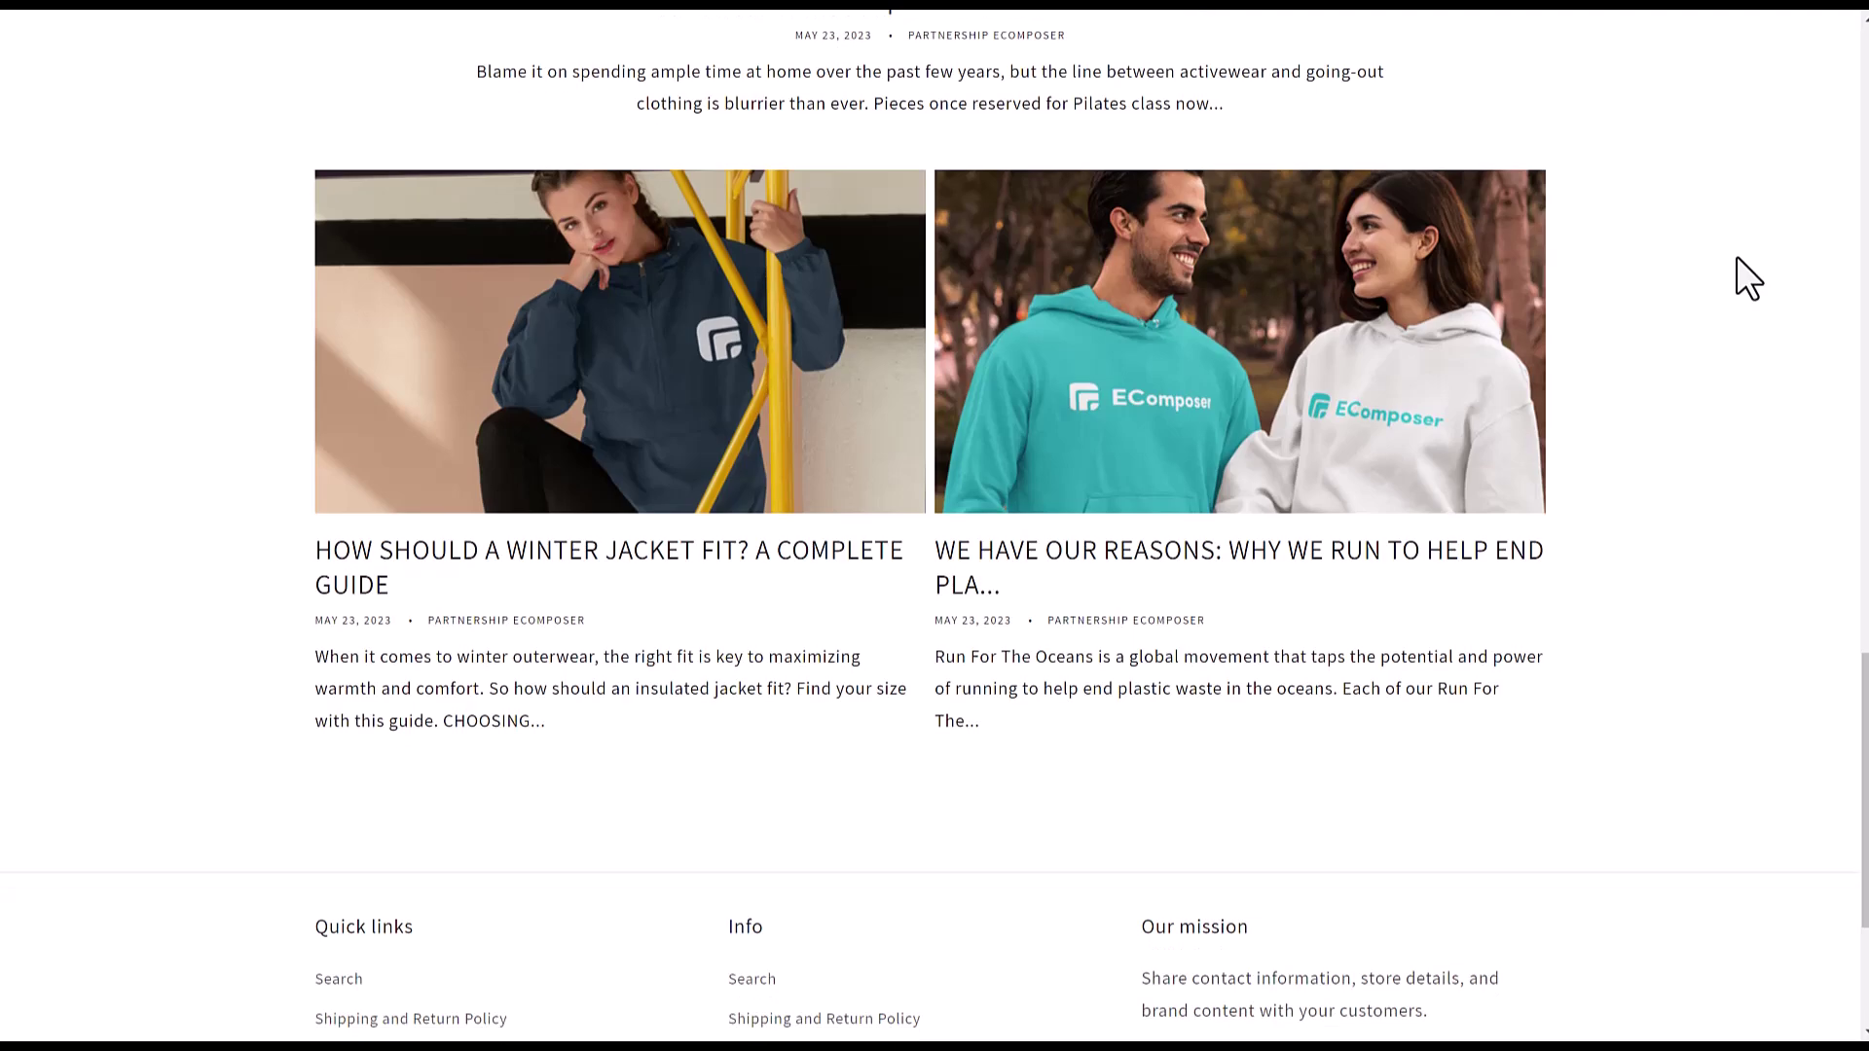
scroll(1736, 258, "up", 5)
scroll(1737, 258, "up", 3)
scroll(1736, 259, "up", 1)
scroll(1735, 259, "up", 8)
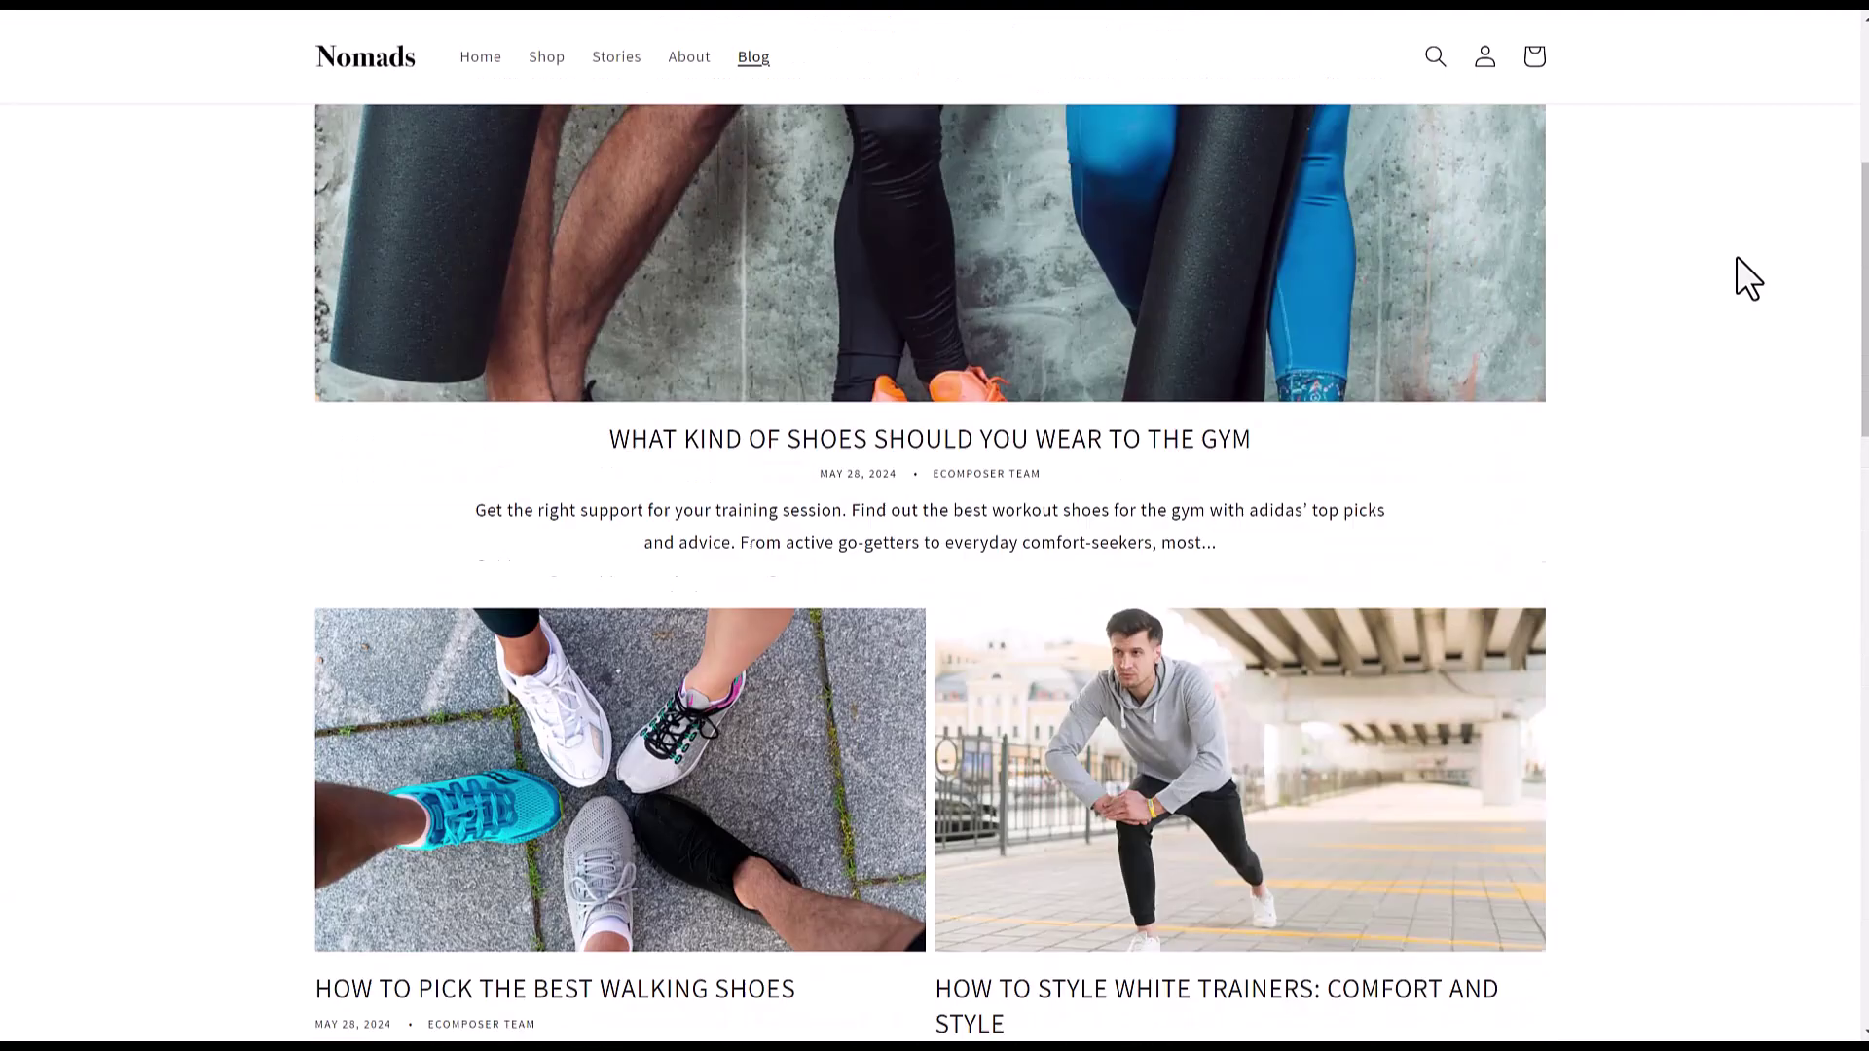
scroll(1736, 278, "up", 3)
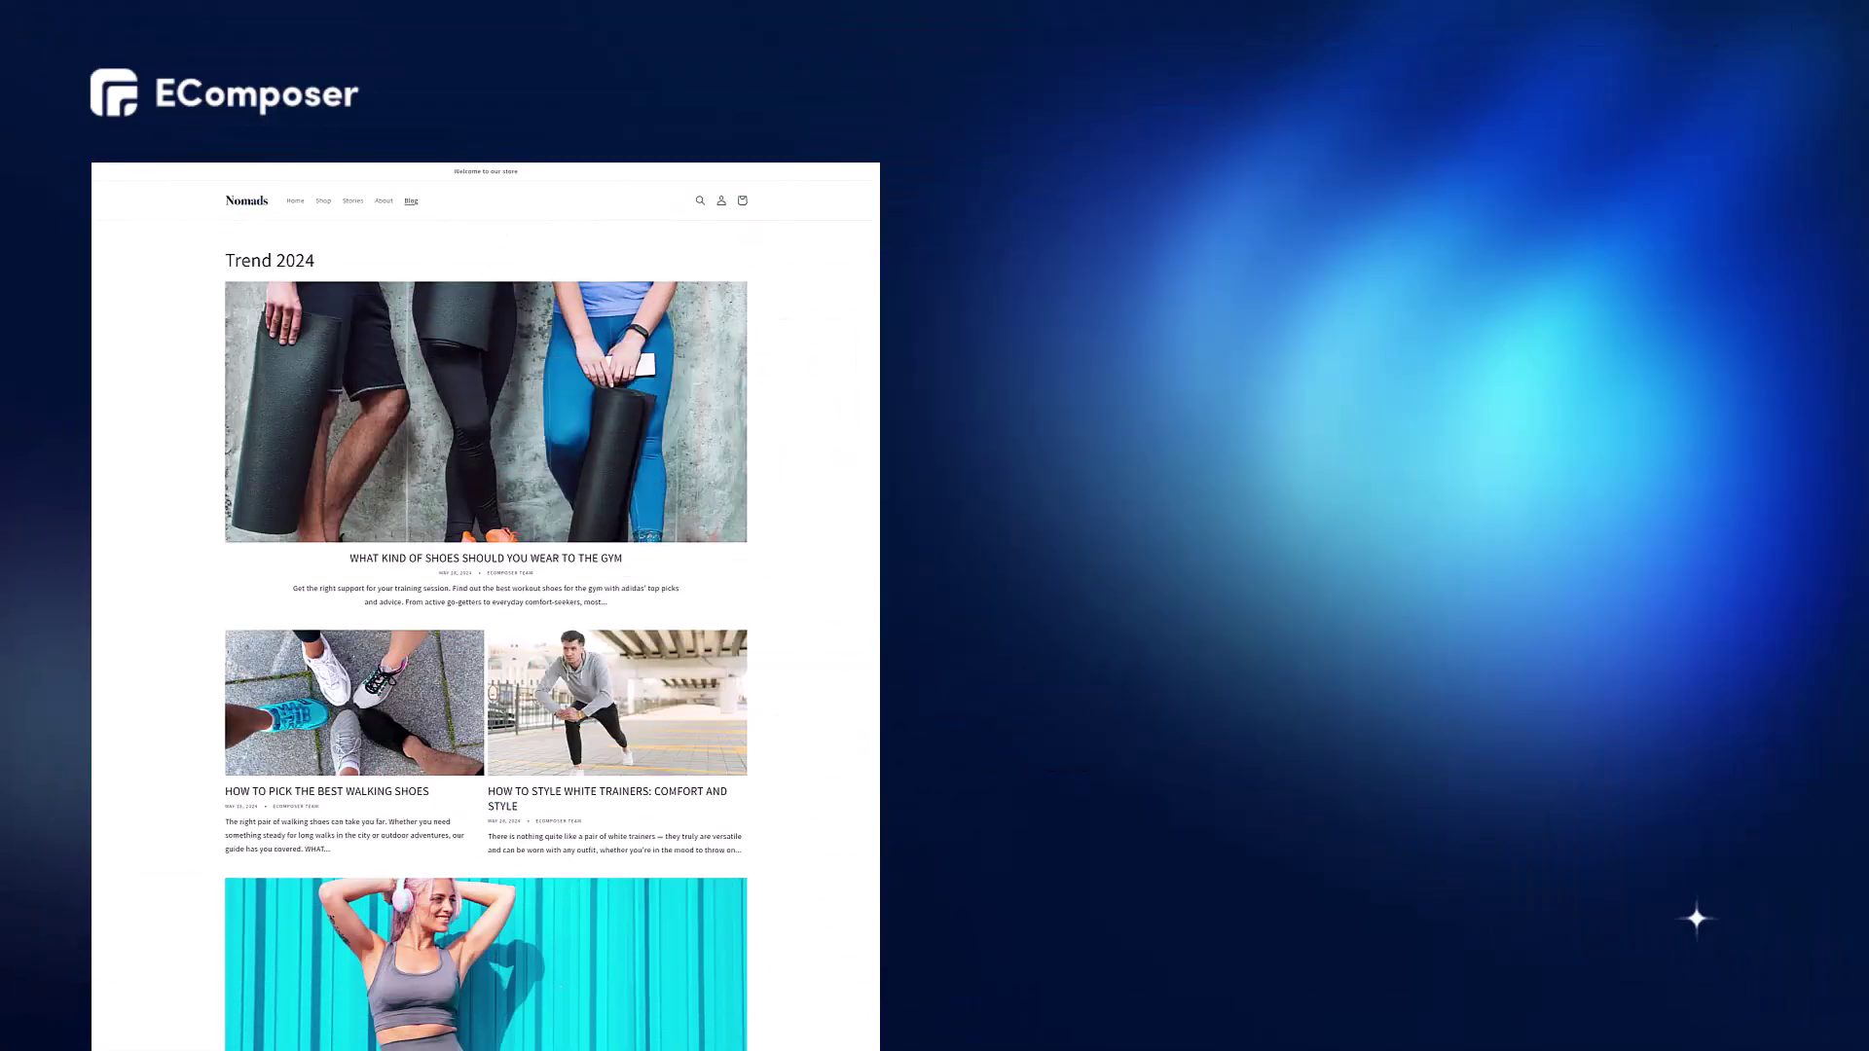